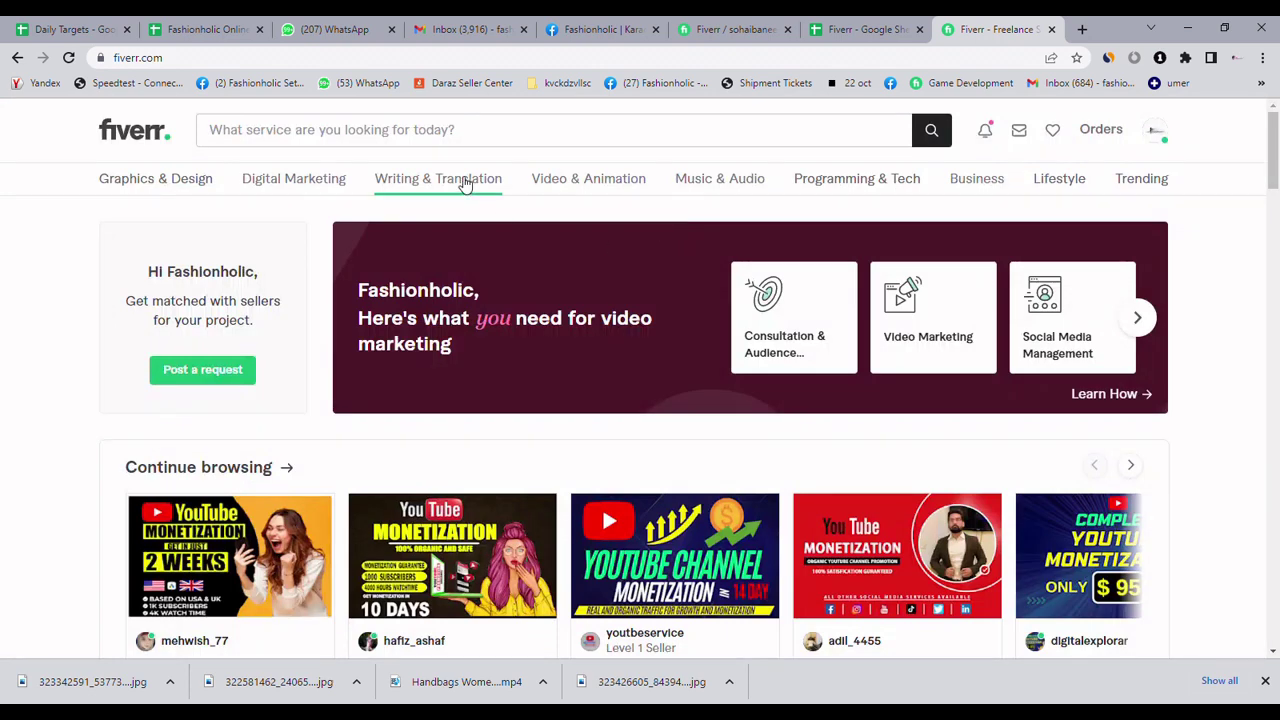
Step: Search Fiverr for "Guest Post" services
{"action": "left_click", "coordinate": [517, 143]}
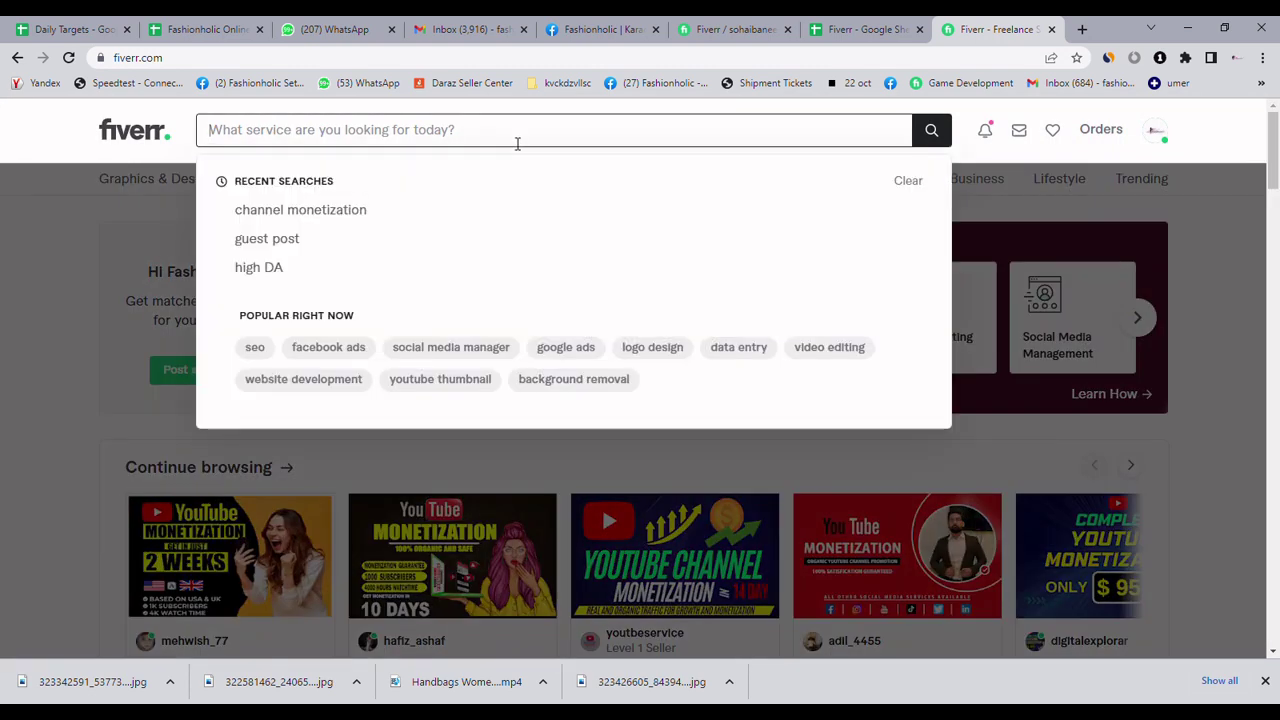
{"action": "type", "text": "Guest P"}
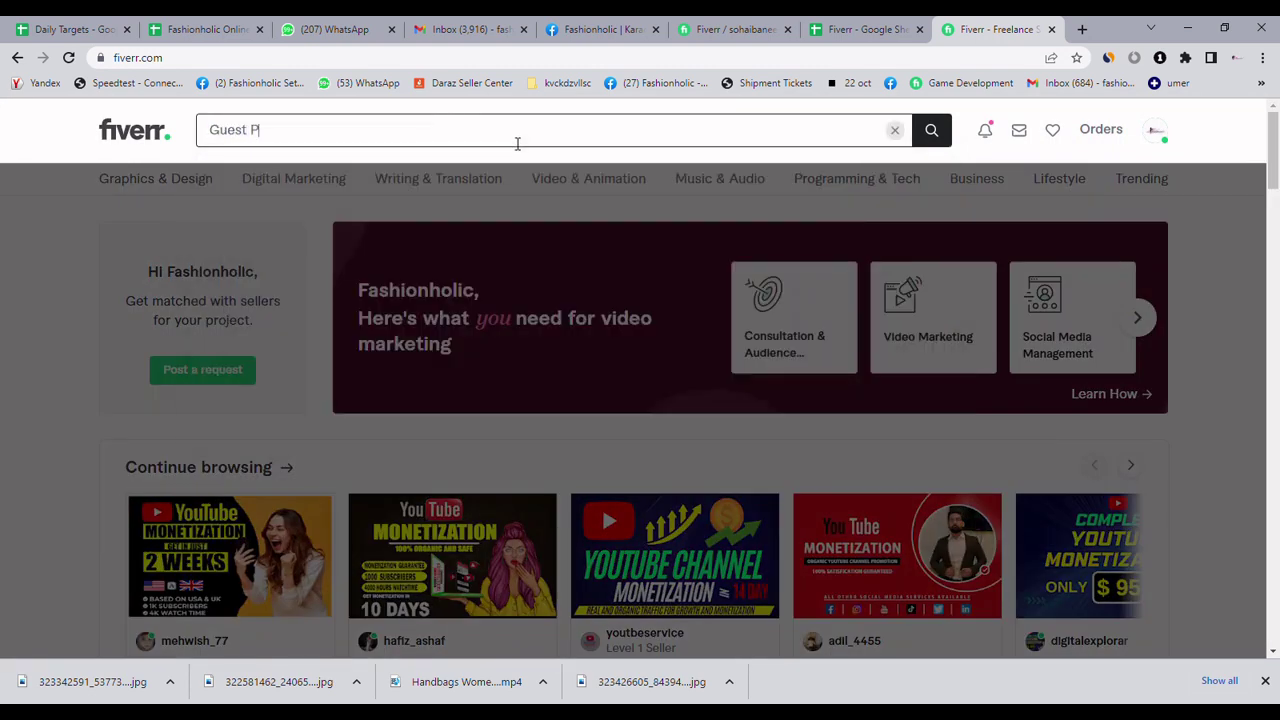
{"action": "type", "text": "ost"}
{"action": "key", "text": "Return"}
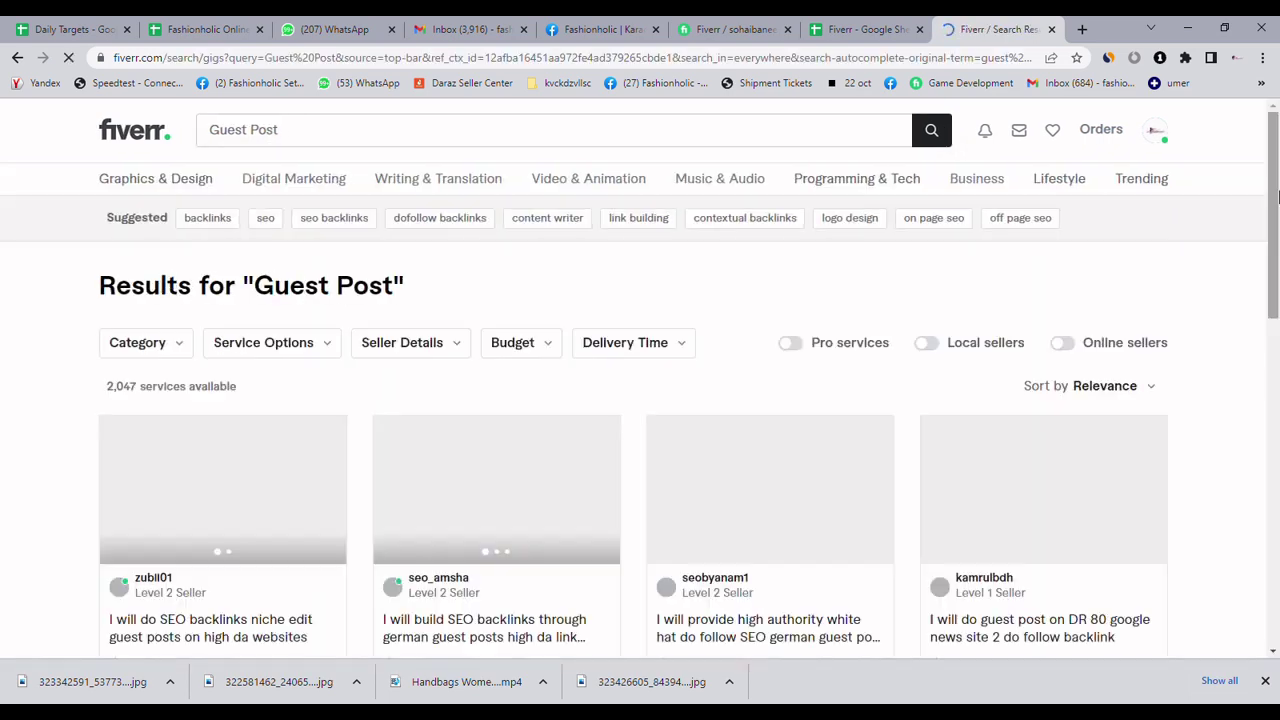
Step: Open the first four gigs of the Guest Post results in separate background tabs
{"action": "left_click_drag", "start_coordinate": [1277, 200], "coordinate": [1278, 296]}
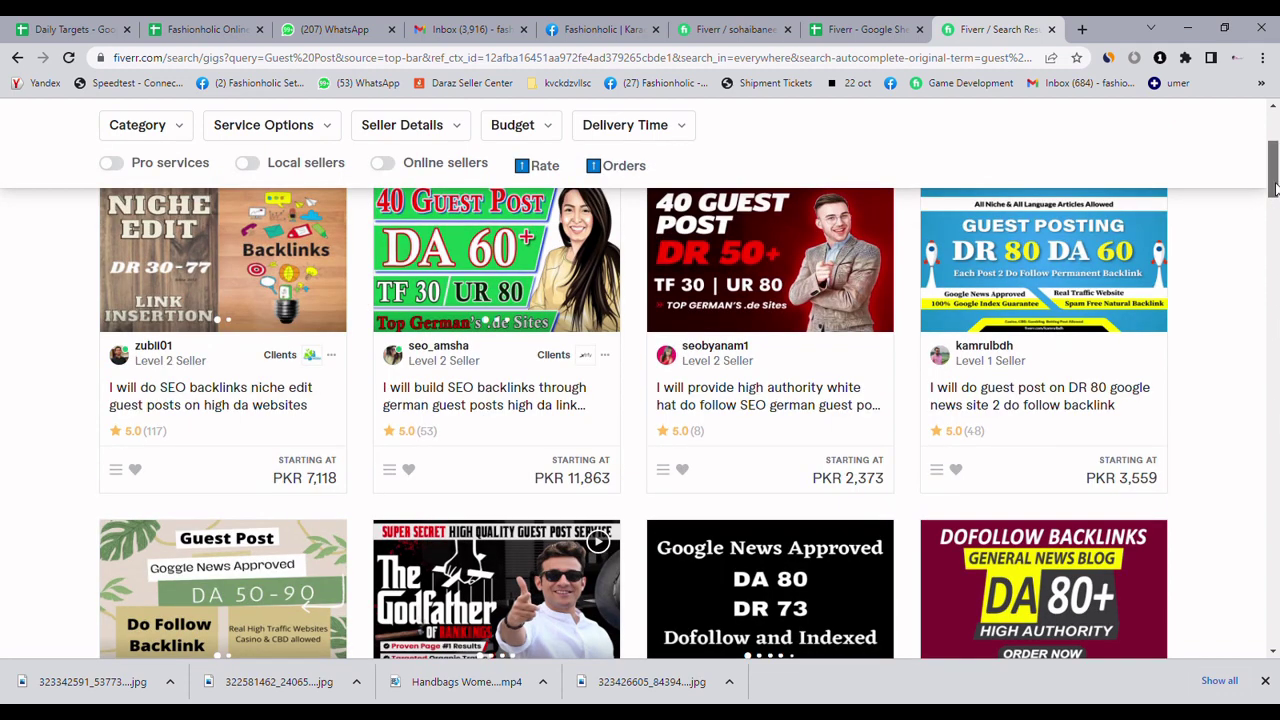
{"action": "mouse_move", "coordinate": [1275, 195]}
{"action": "left_mouse_down"}
{"action": "mouse_move", "coordinate": [1274, 120]}
{"action": "mouse_move", "coordinate": [1277, 194]}
{"action": "left_mouse_up"}
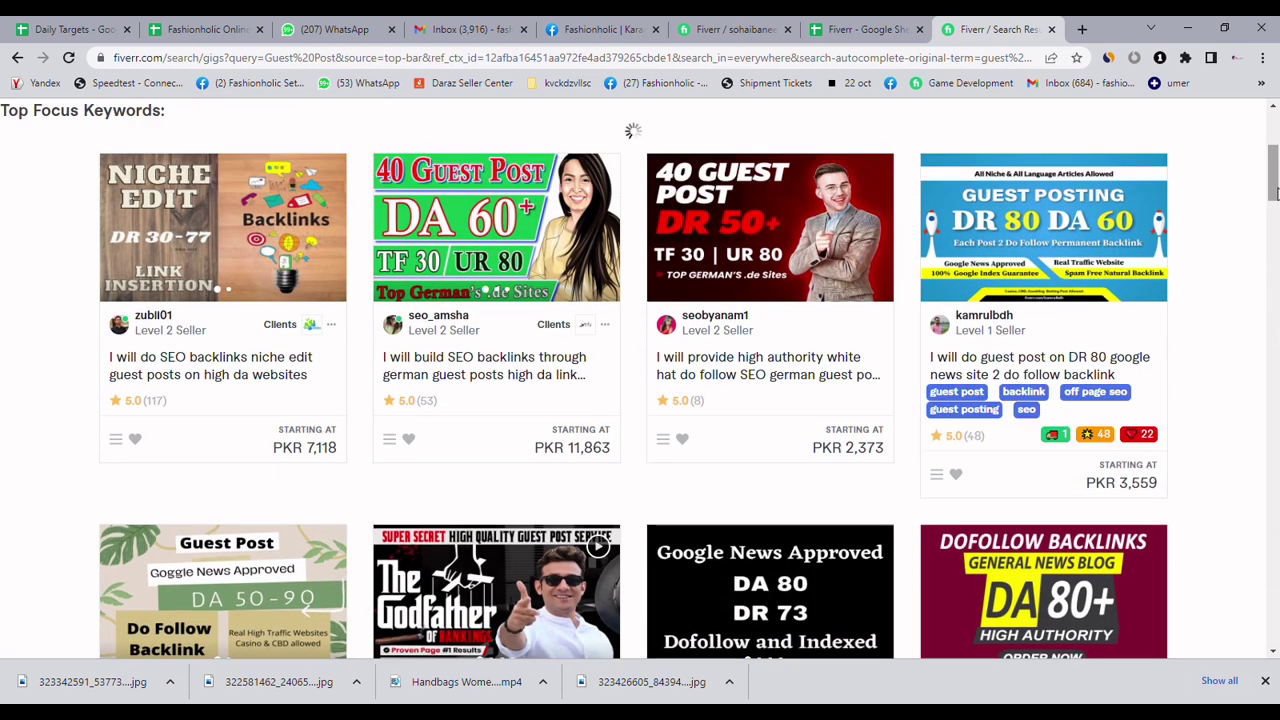
{"action": "middle_click", "coordinate": [261, 221]}
{"action": "middle_click", "coordinate": [455, 240]}
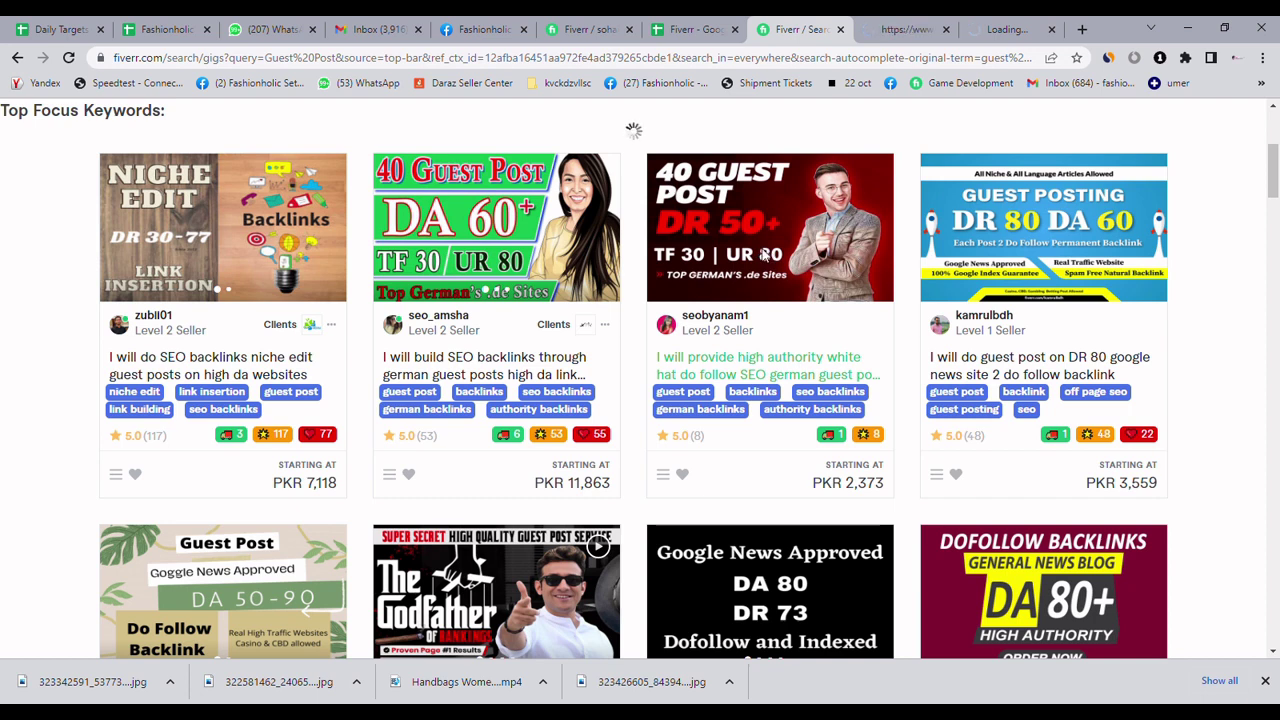
{"action": "middle_click", "coordinate": [765, 255]}
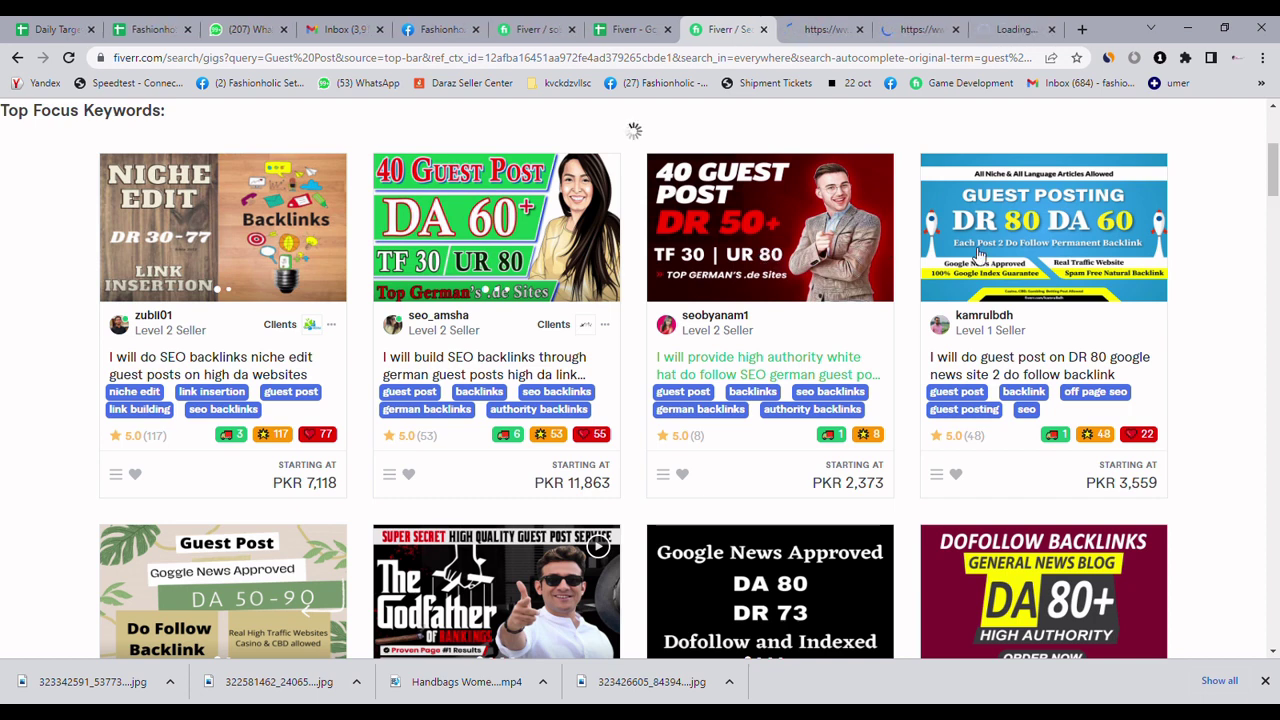
{"action": "middle_click", "coordinate": [982, 262]}
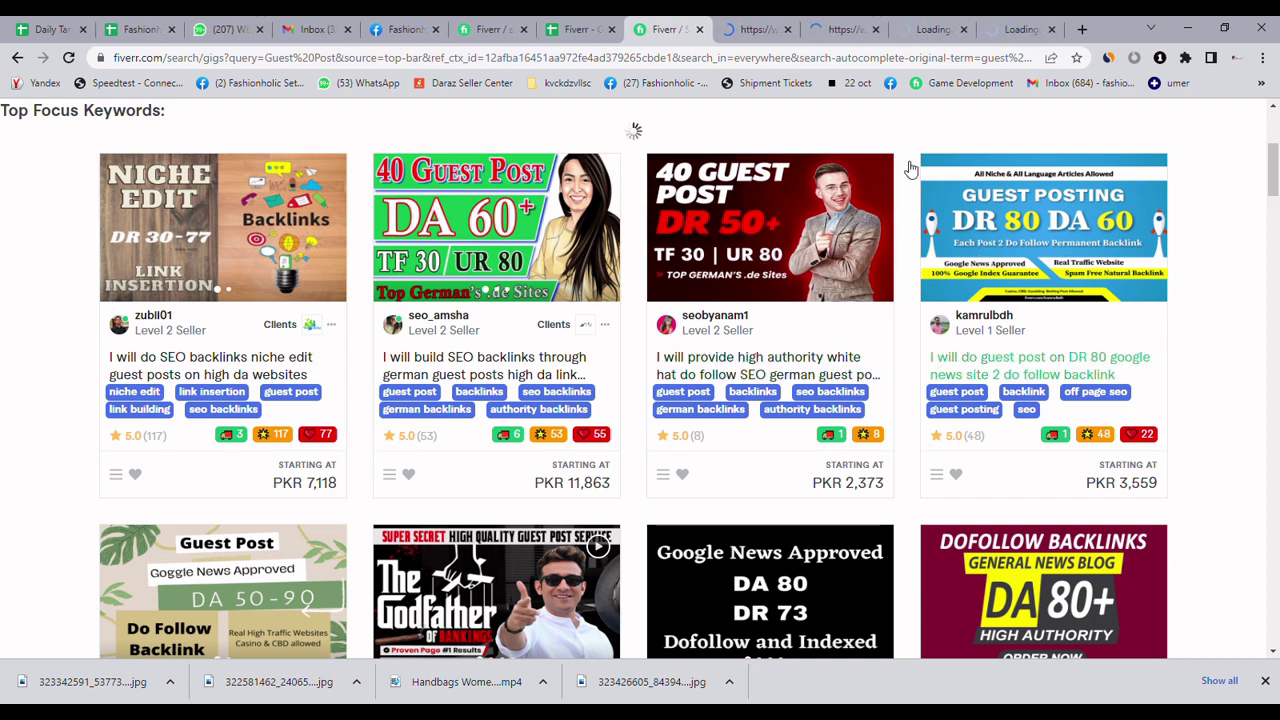
Step: Check the four opened gig pages, and examine the top focus keywords and gig figures in the Guest Post results
{"action": "left_click", "coordinate": [738, 29]}
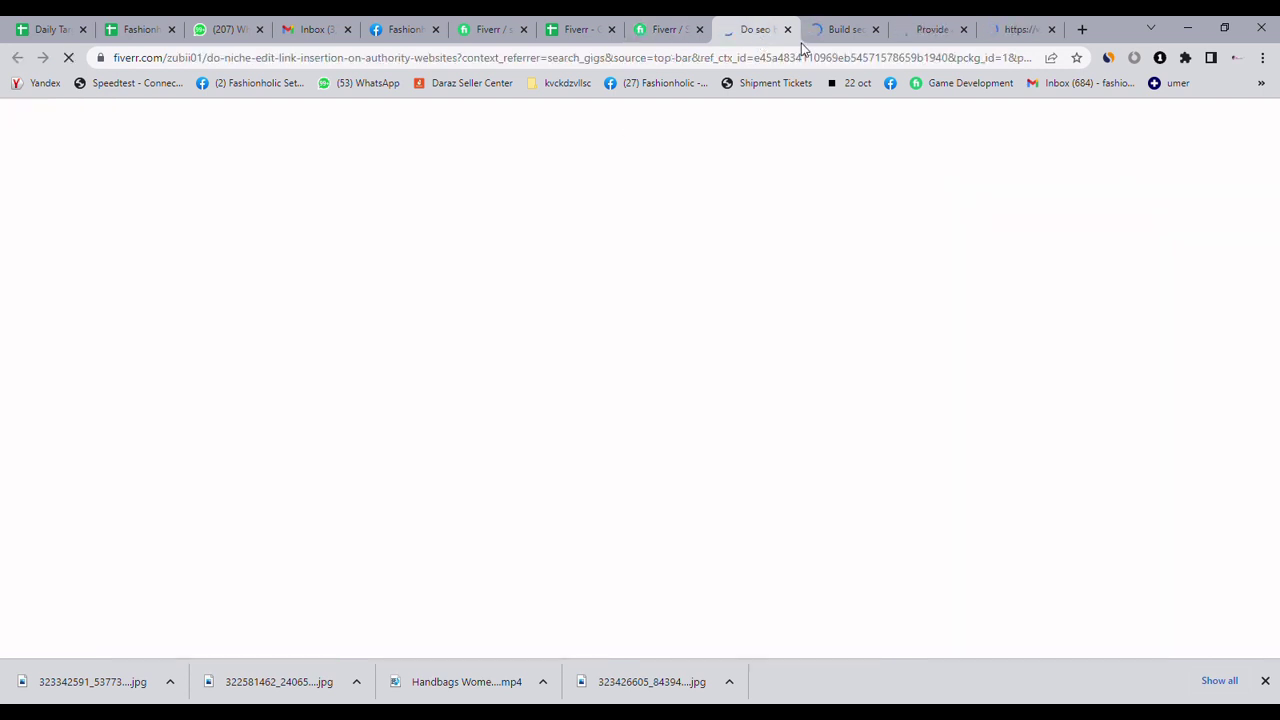
{"action": "left_click", "coordinate": [842, 29]}
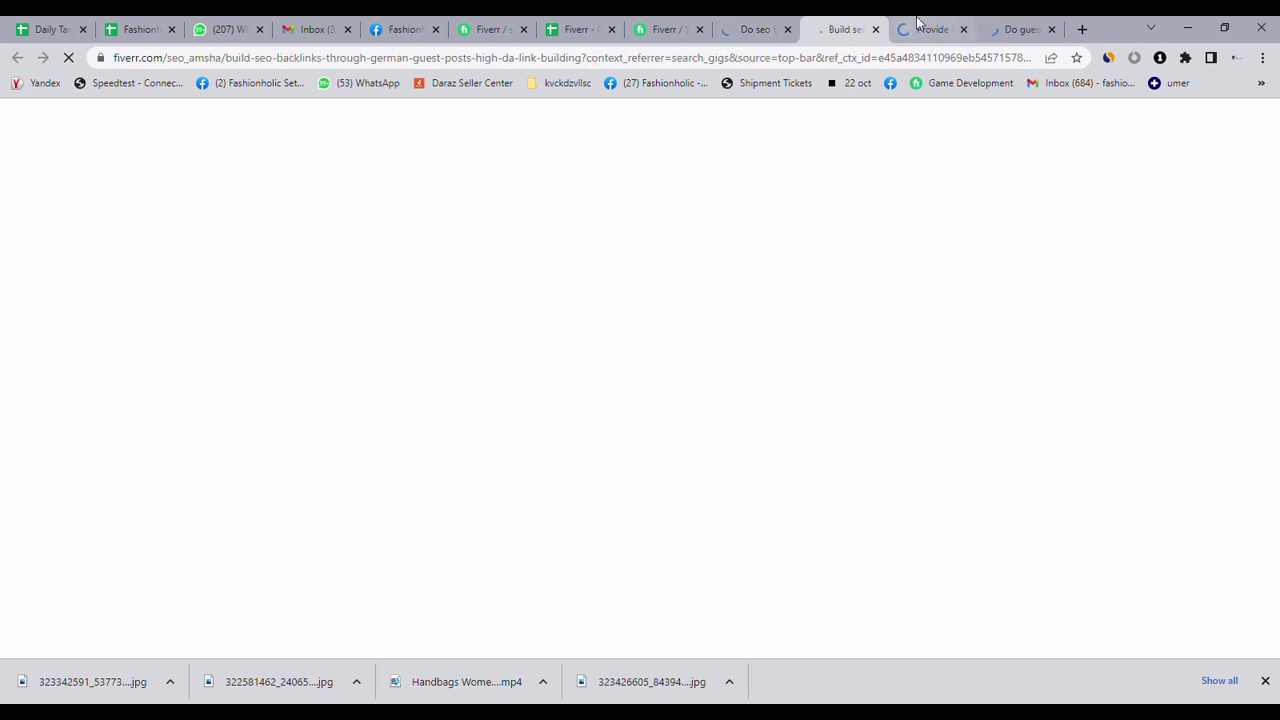
{"action": "left_click", "coordinate": [930, 29]}
{"action": "left_click", "coordinate": [1022, 29]}
{"action": "left_click", "coordinate": [672, 26]}
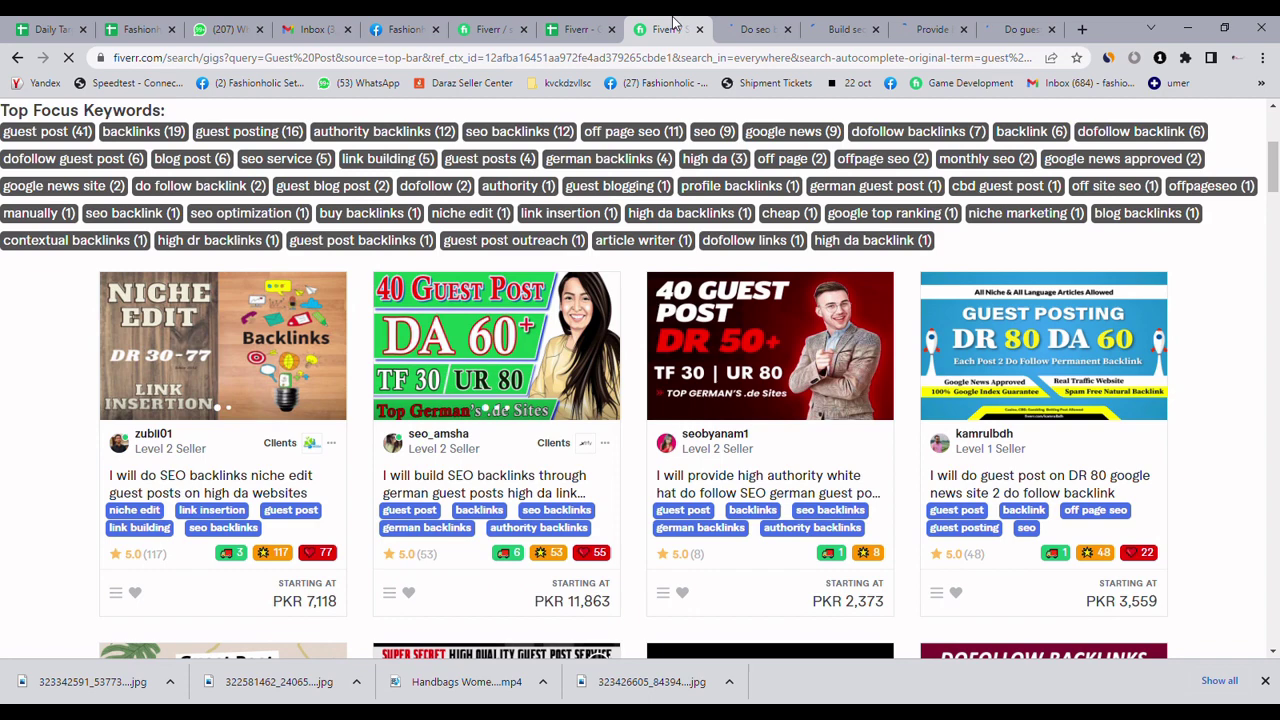
{"action": "scroll", "coordinate": [1274, 165], "scroll_direction": "up", "scroll_amount": 2}
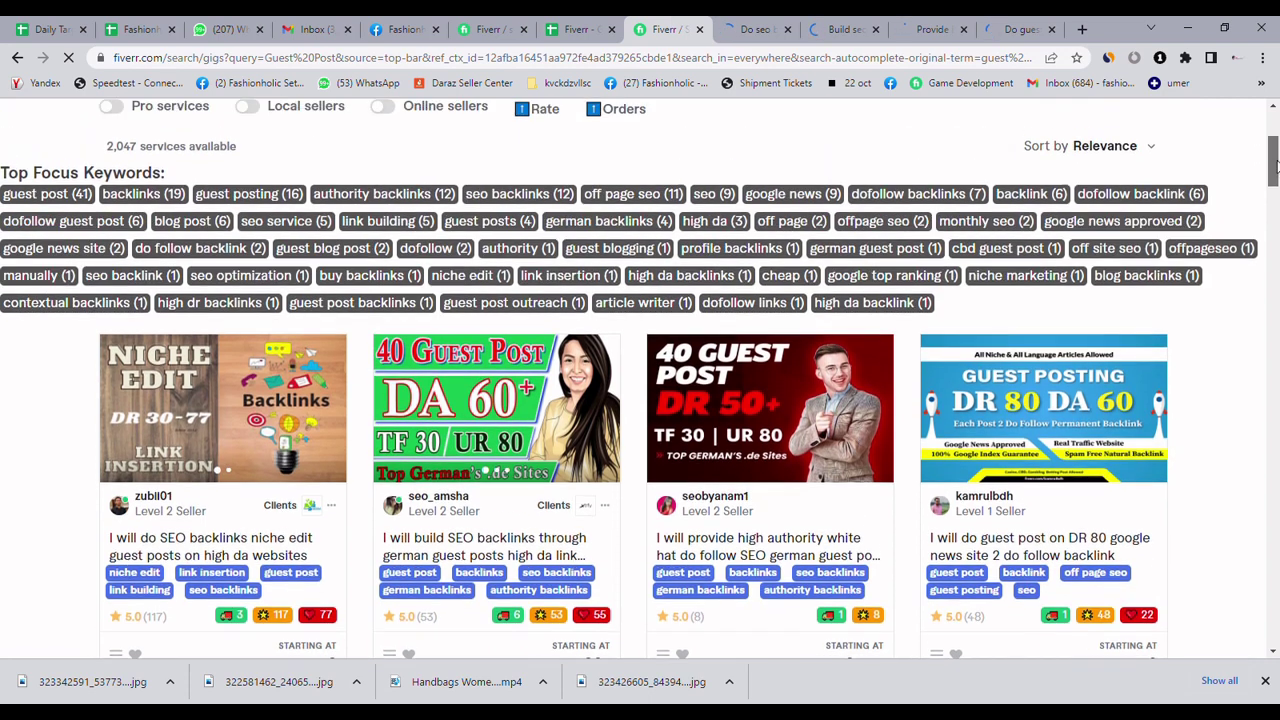
{"action": "mouse_move", "coordinate": [1276, 165]}
{"action": "left_mouse_down"}
{"action": "mouse_move", "coordinate": [1276, 143]}
{"action": "mouse_move", "coordinate": [1276, 158]}
{"action": "left_mouse_up"}
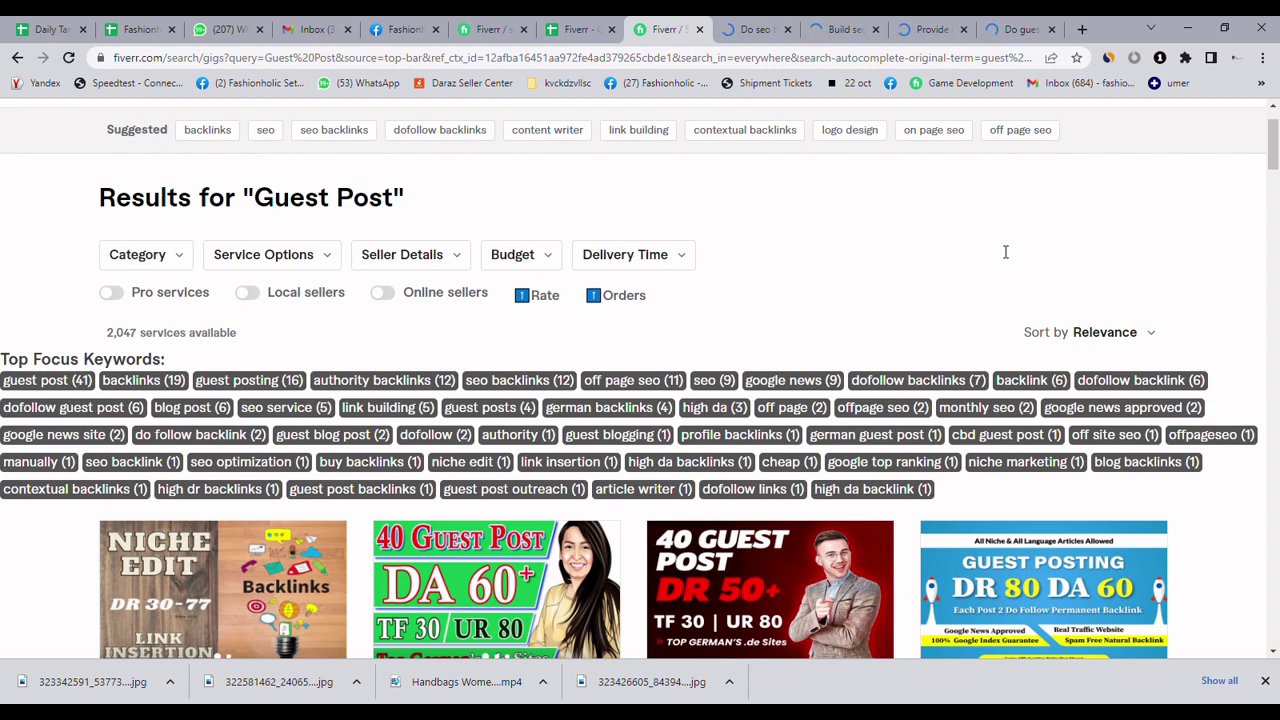
{"action": "scroll", "coordinate": [1252, 188], "scroll_direction": "down", "scroll_amount": 4}
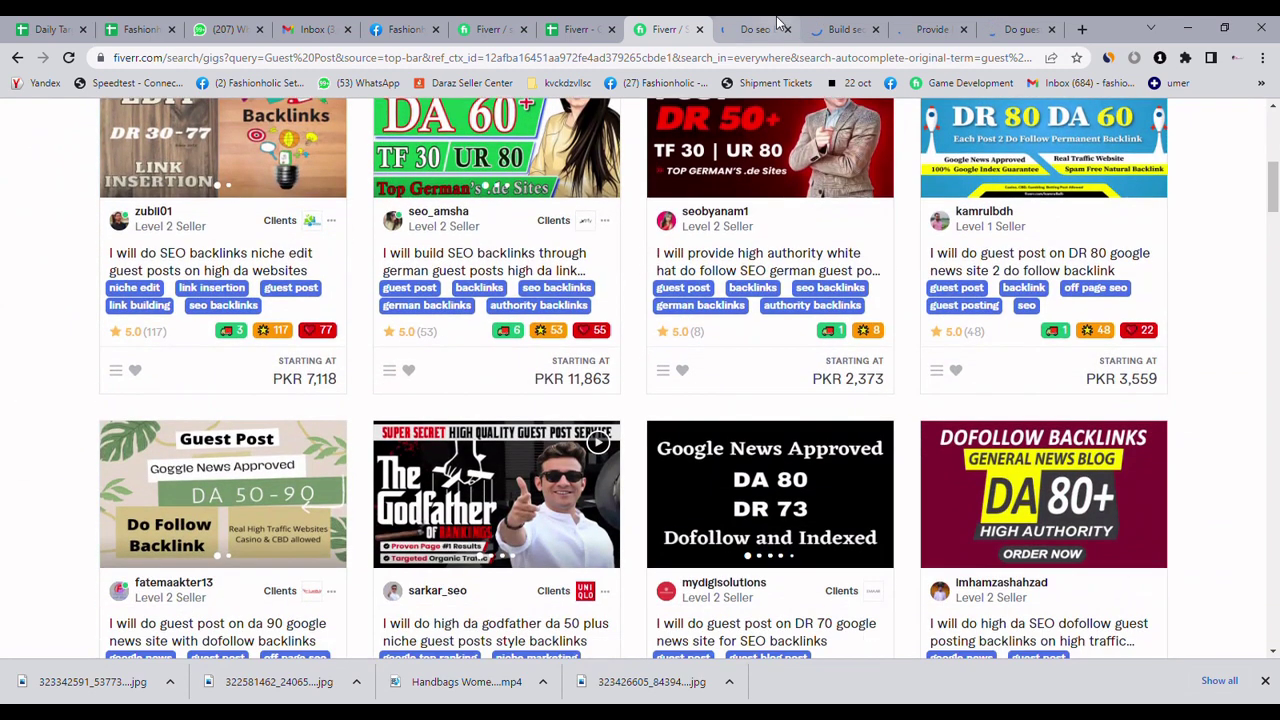
Step: Copy the niche edit gig's title into cell B3 of the Fiverr spreadsheet and widen column B to fit it on one line
{"action": "left_click", "coordinate": [757, 29]}
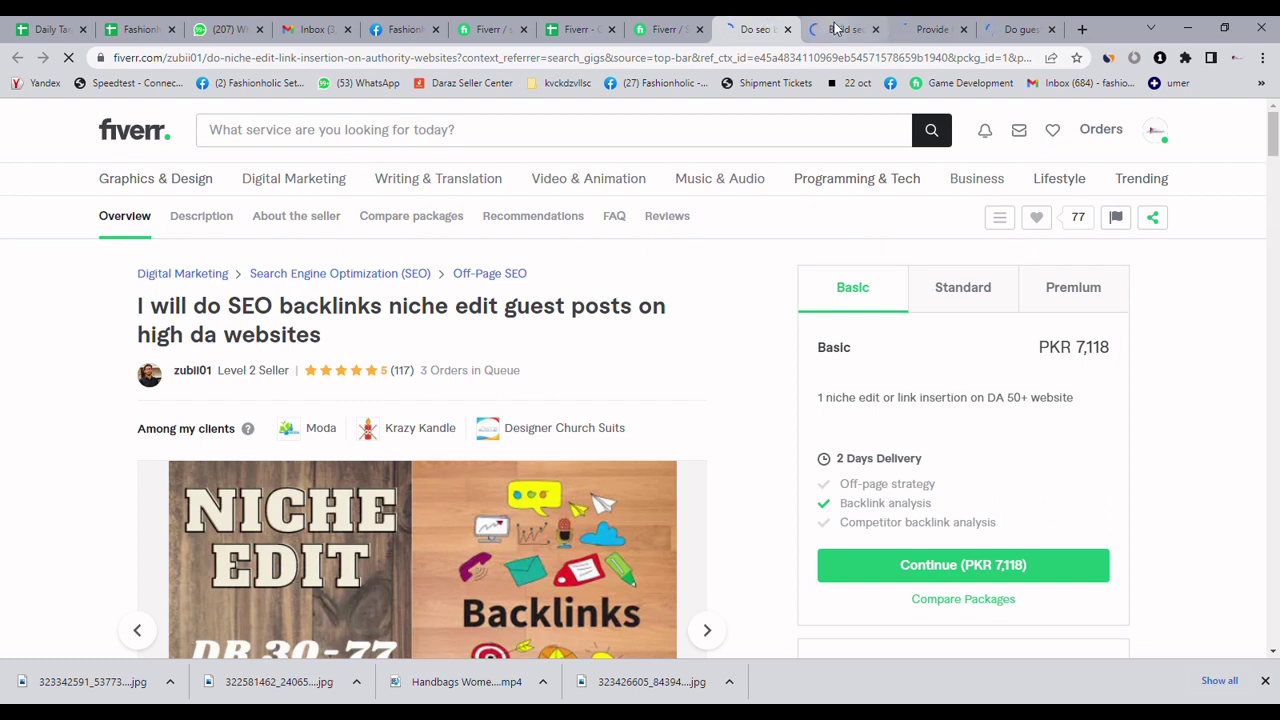
{"action": "left_click_drag", "start_coordinate": [322, 337], "coordinate": [139, 307]}
{"action": "key", "text": "ctrl+c"}
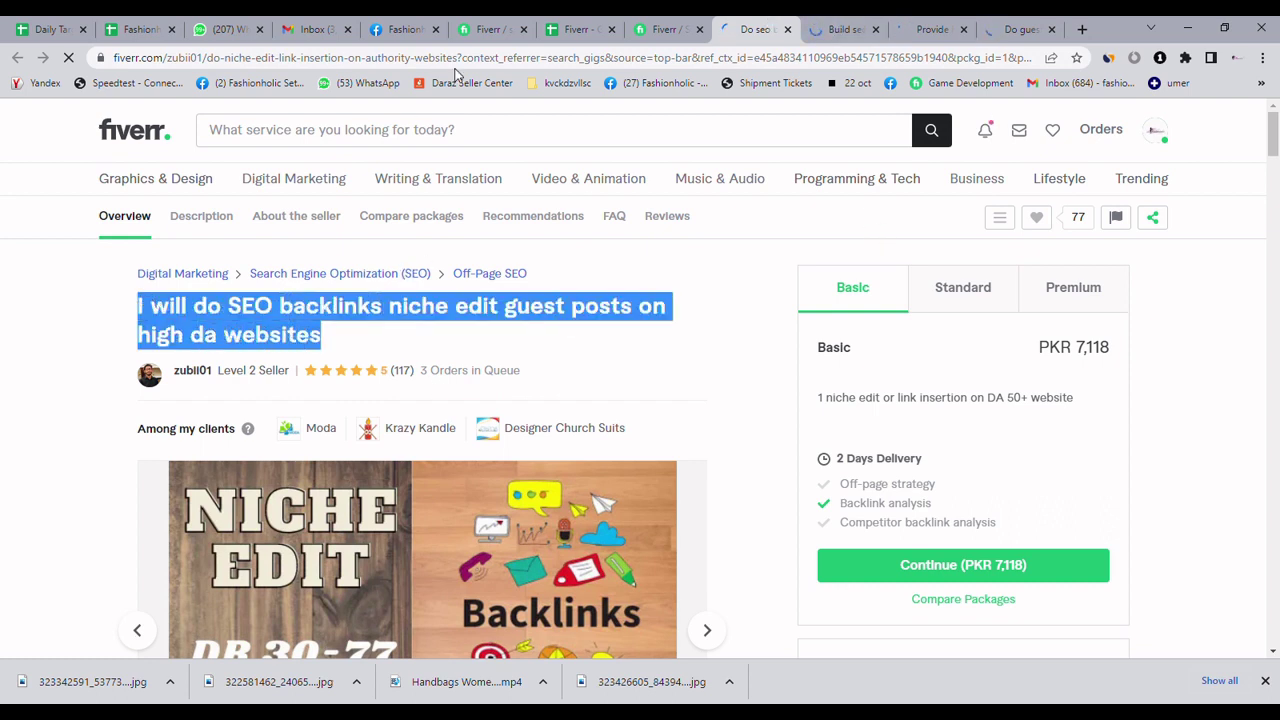
{"action": "left_click", "coordinate": [588, 28]}
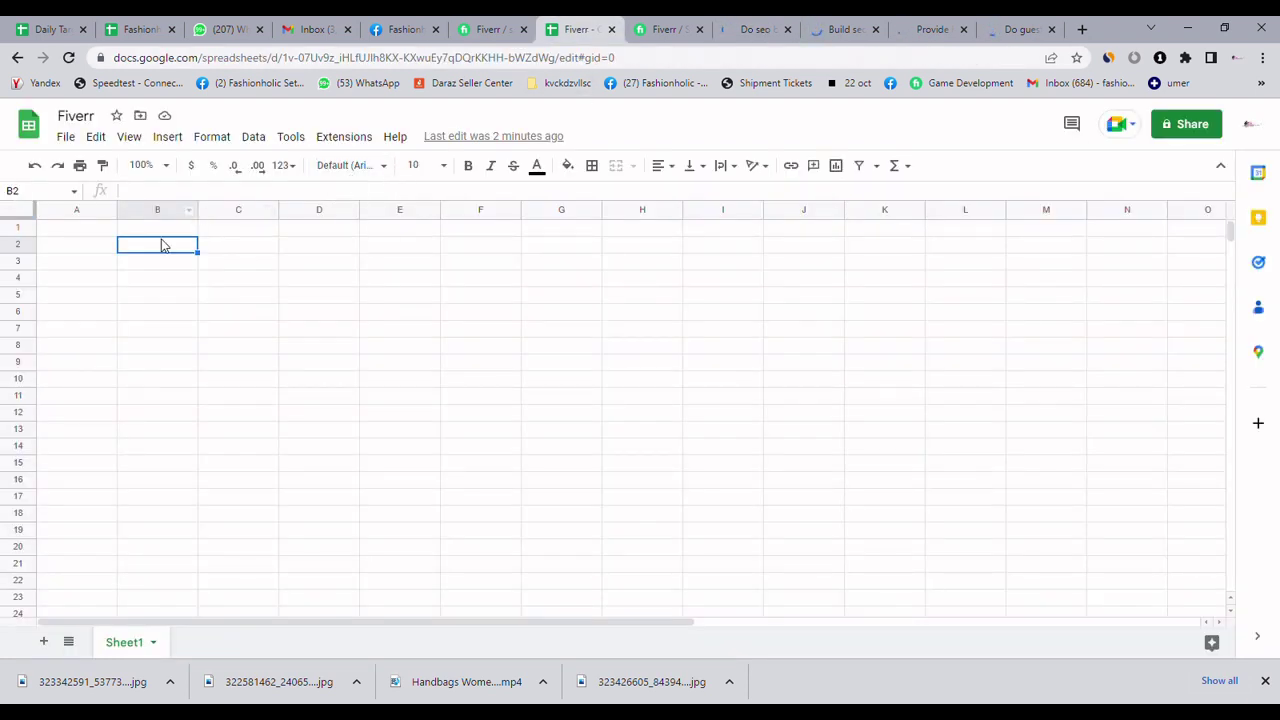
{"action": "left_click", "coordinate": [175, 262]}
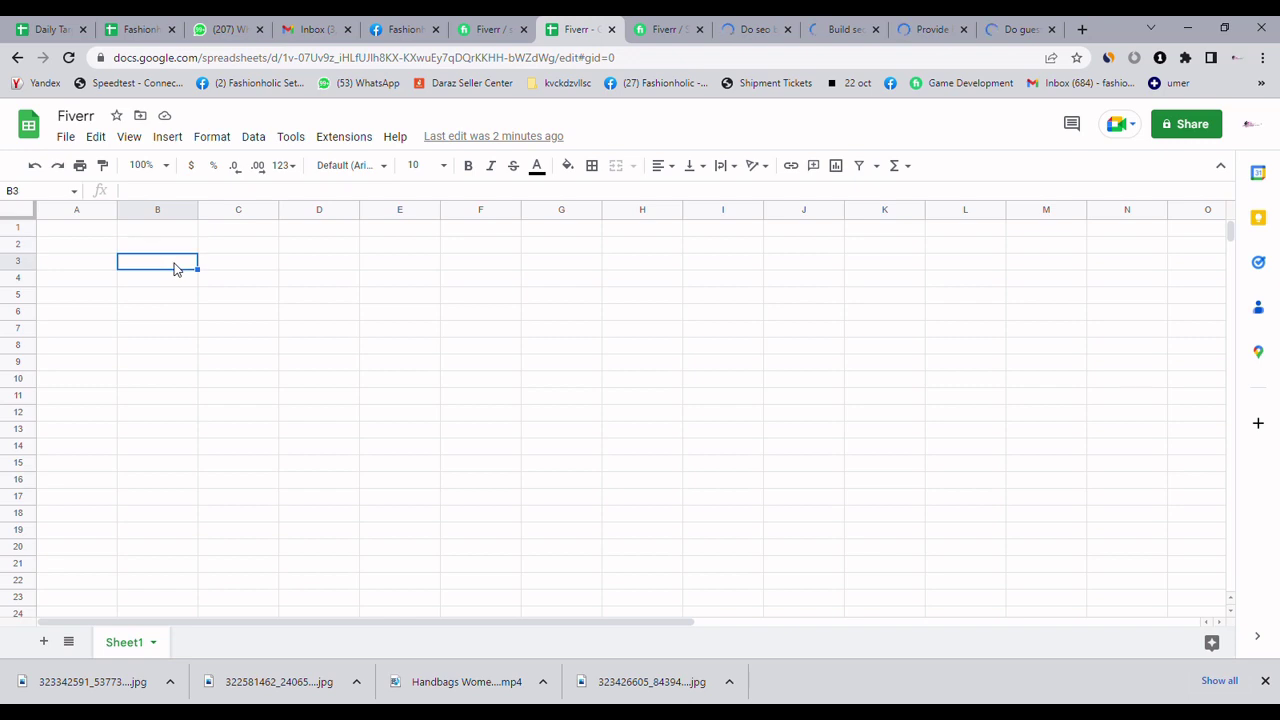
{"action": "key", "text": "ctrl+v"}
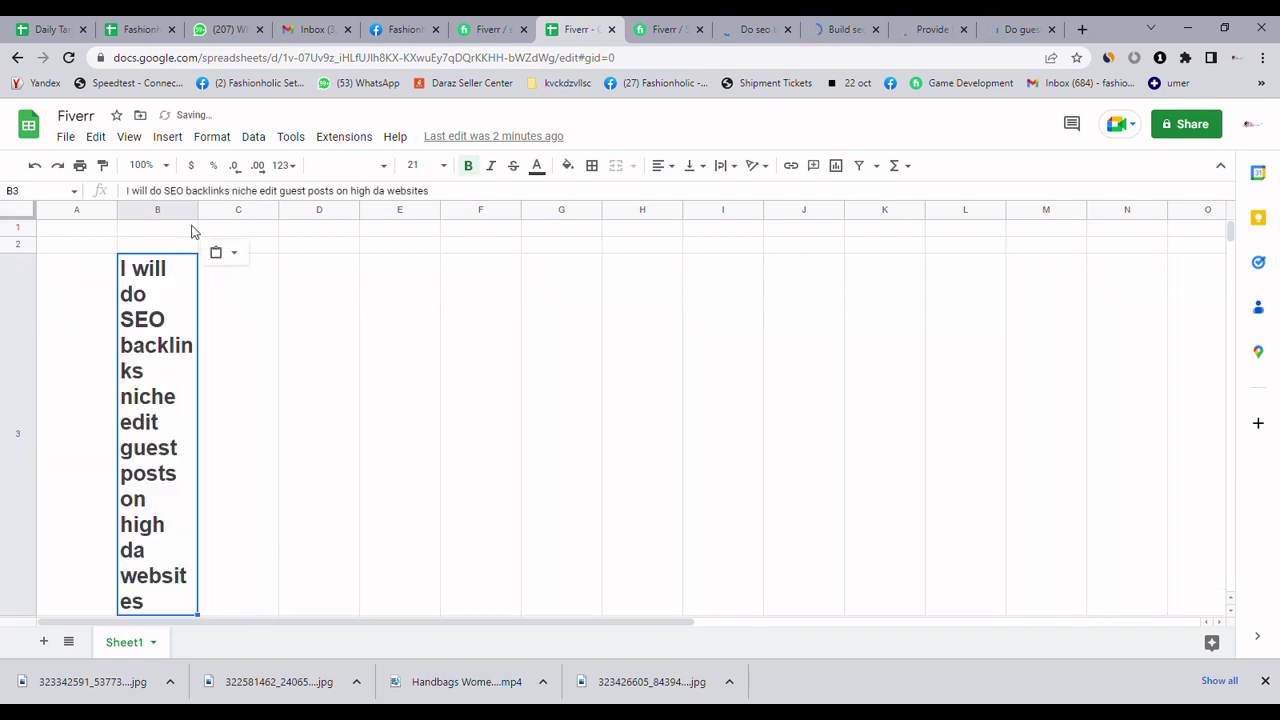
{"action": "left_click_drag", "start_coordinate": [200, 218], "coordinate": [937, 209]}
{"action": "left_click", "coordinate": [743, 358]}
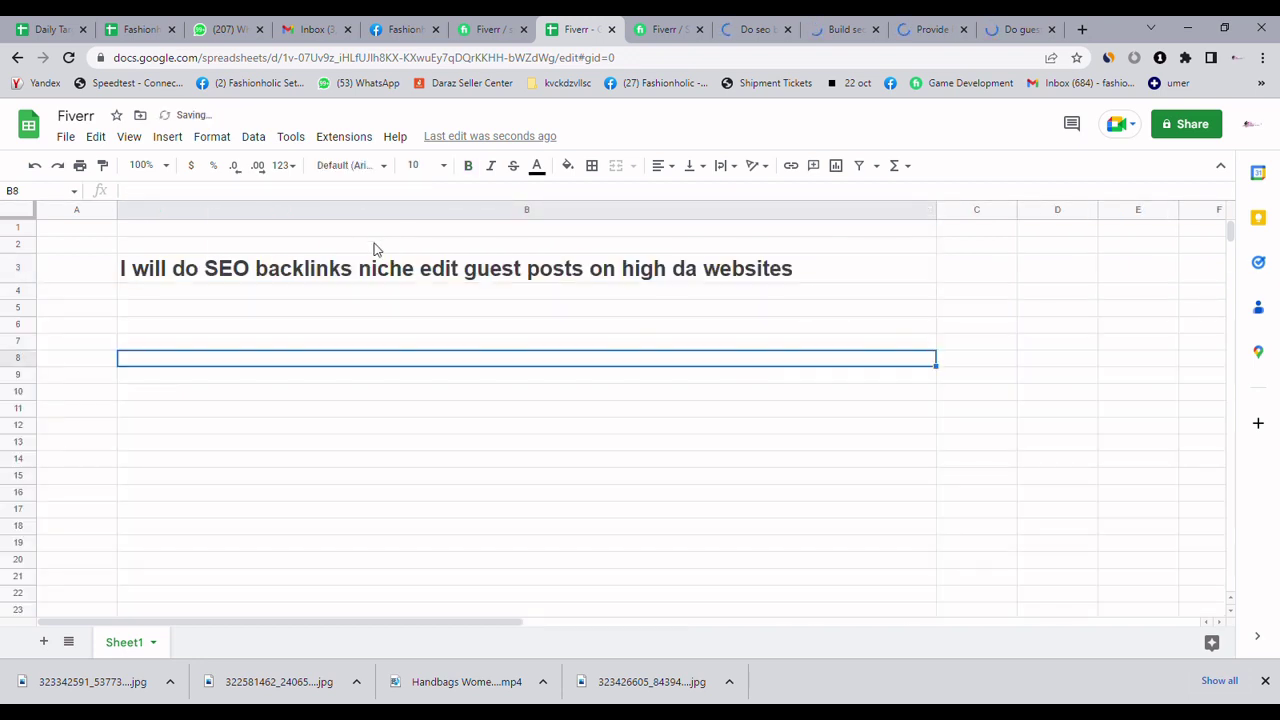
Step: Copy the title of the second gig, about German guest posts with high DA link building, into cell B4 of the spreadsheet
{"action": "left_click", "coordinate": [755, 29]}
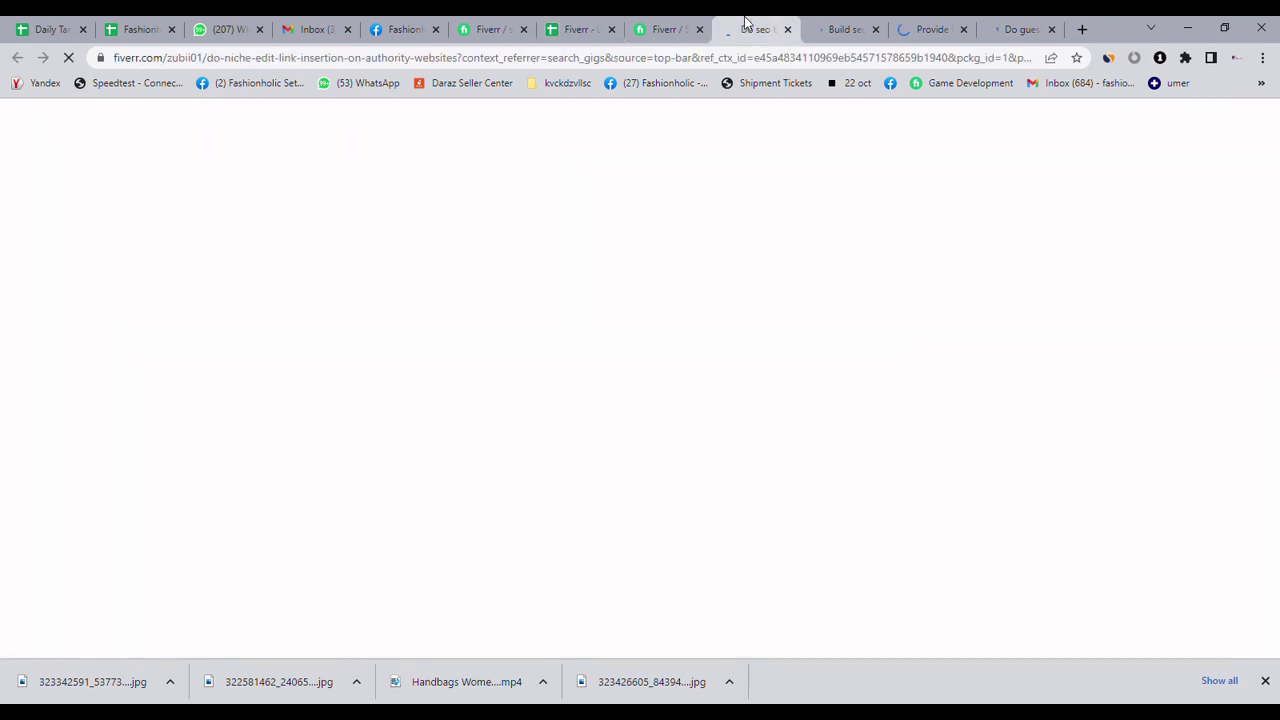
{"action": "left_click", "coordinate": [845, 28]}
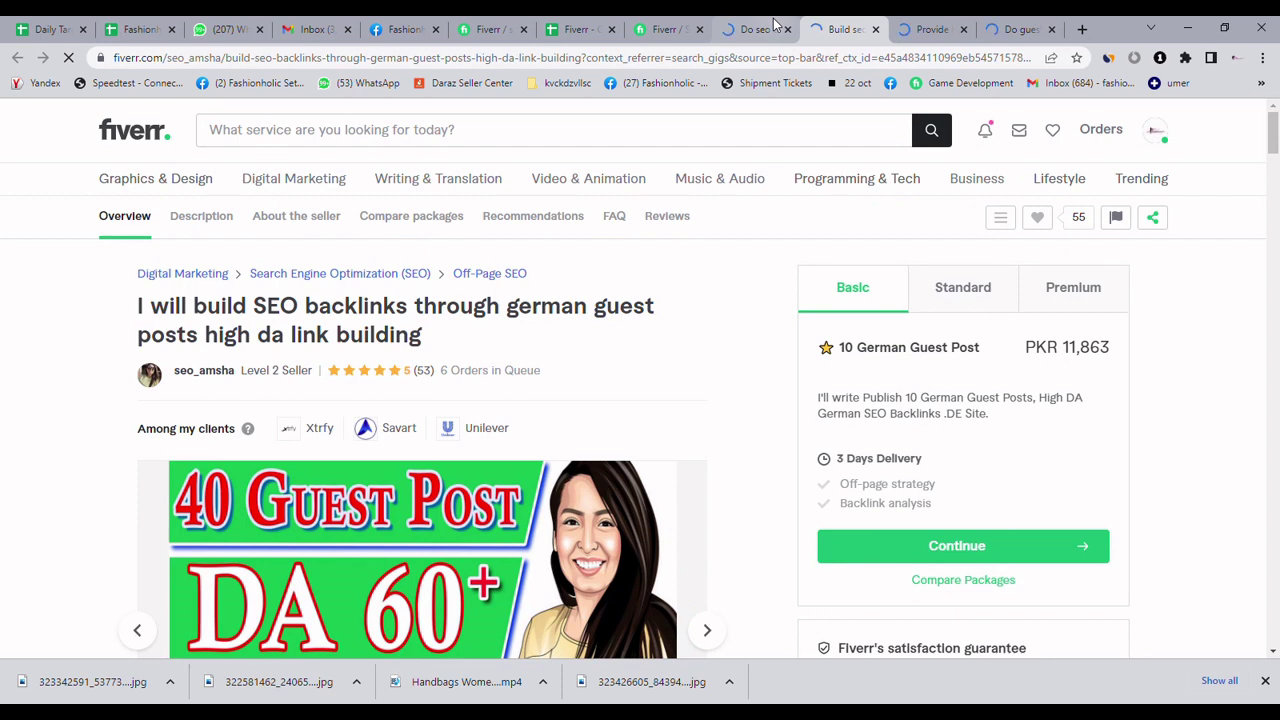
{"action": "triple_click", "coordinate": [228, 338]}
{"action": "key", "text": "ctrl+c"}
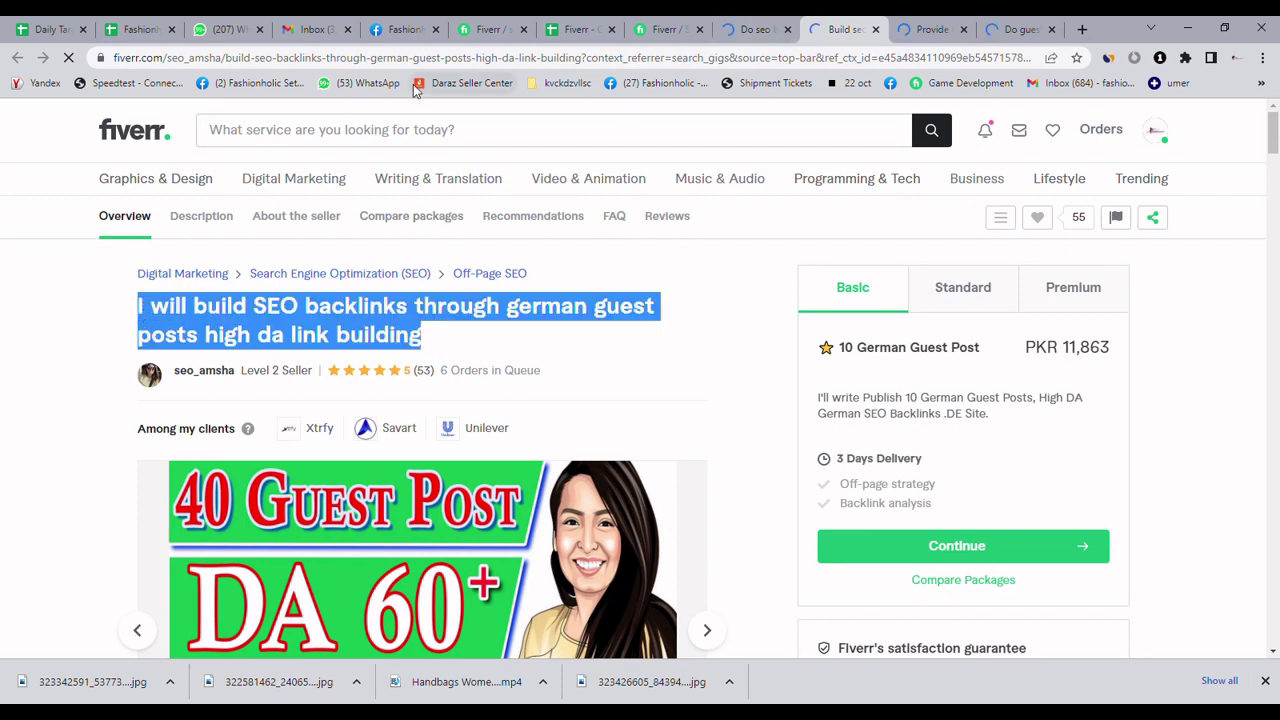
{"action": "left_click", "coordinate": [590, 25]}
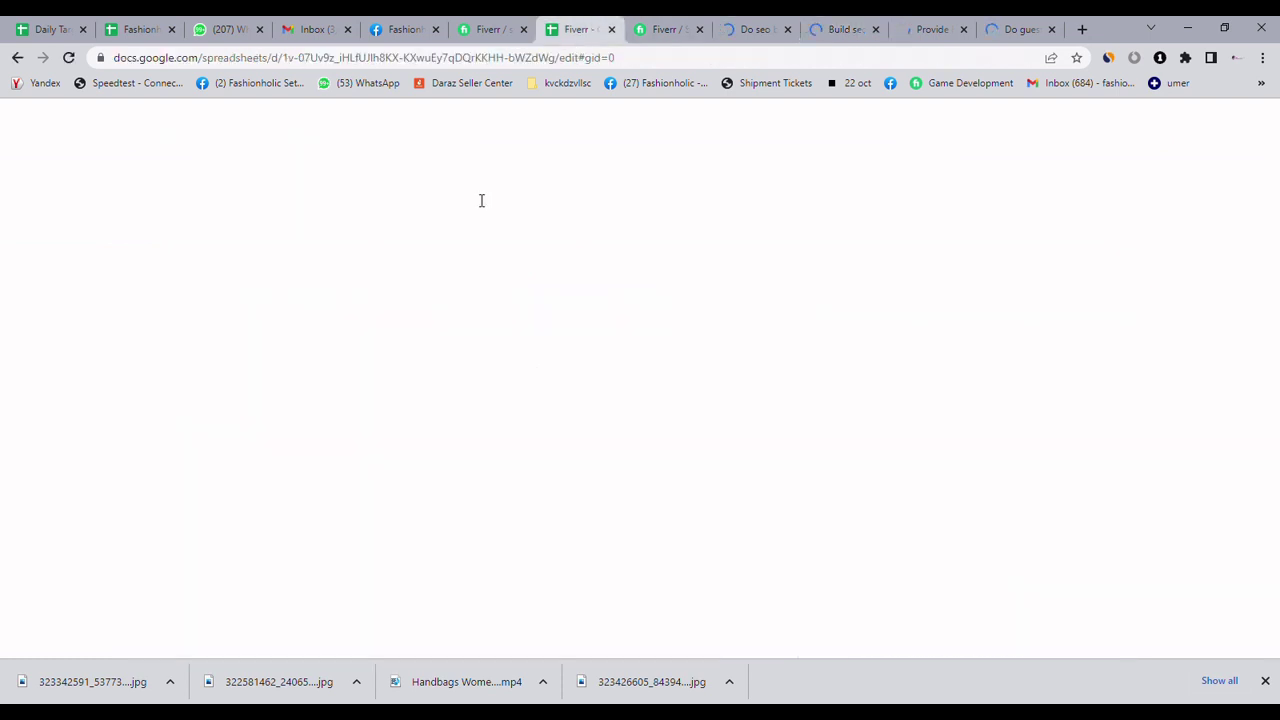
{"action": "left_click", "coordinate": [252, 291]}
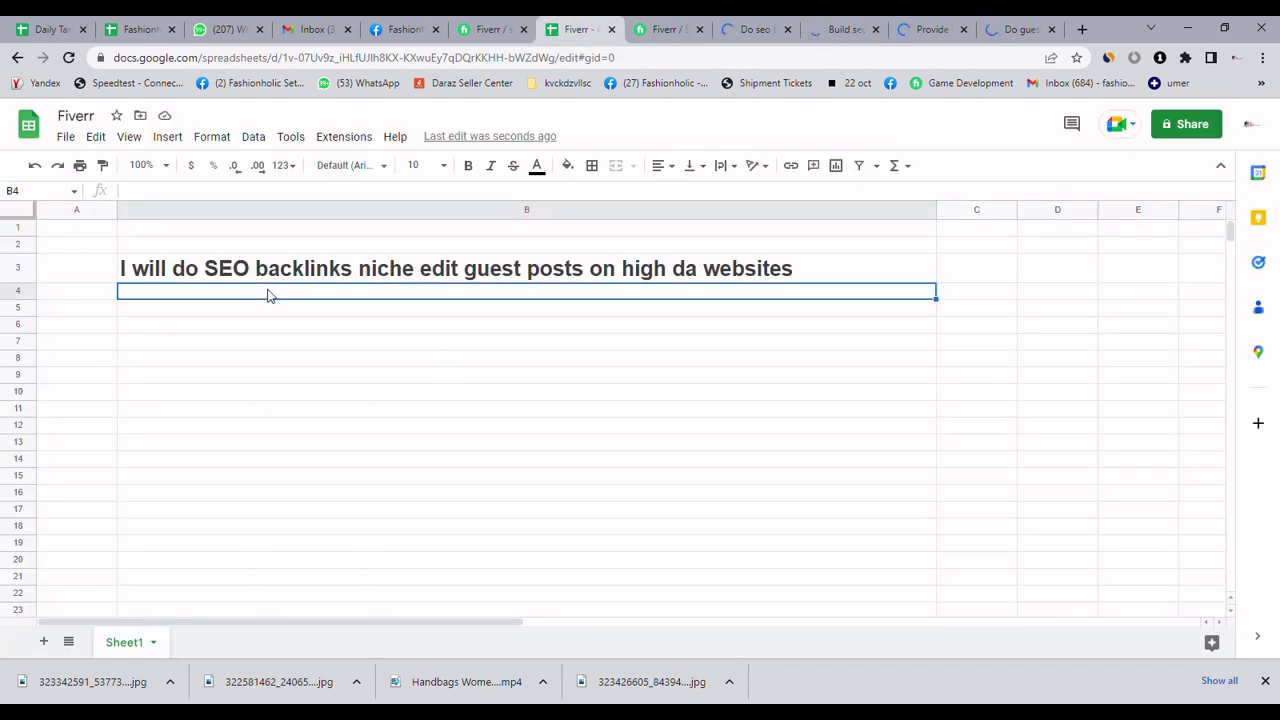
{"action": "key", "text": "ctrl+v"}
Step: Enter the two gigs' orders in queue beside their titles: 3 in C3 and 6 in C4
{"action": "left_click", "coordinate": [960, 268]}
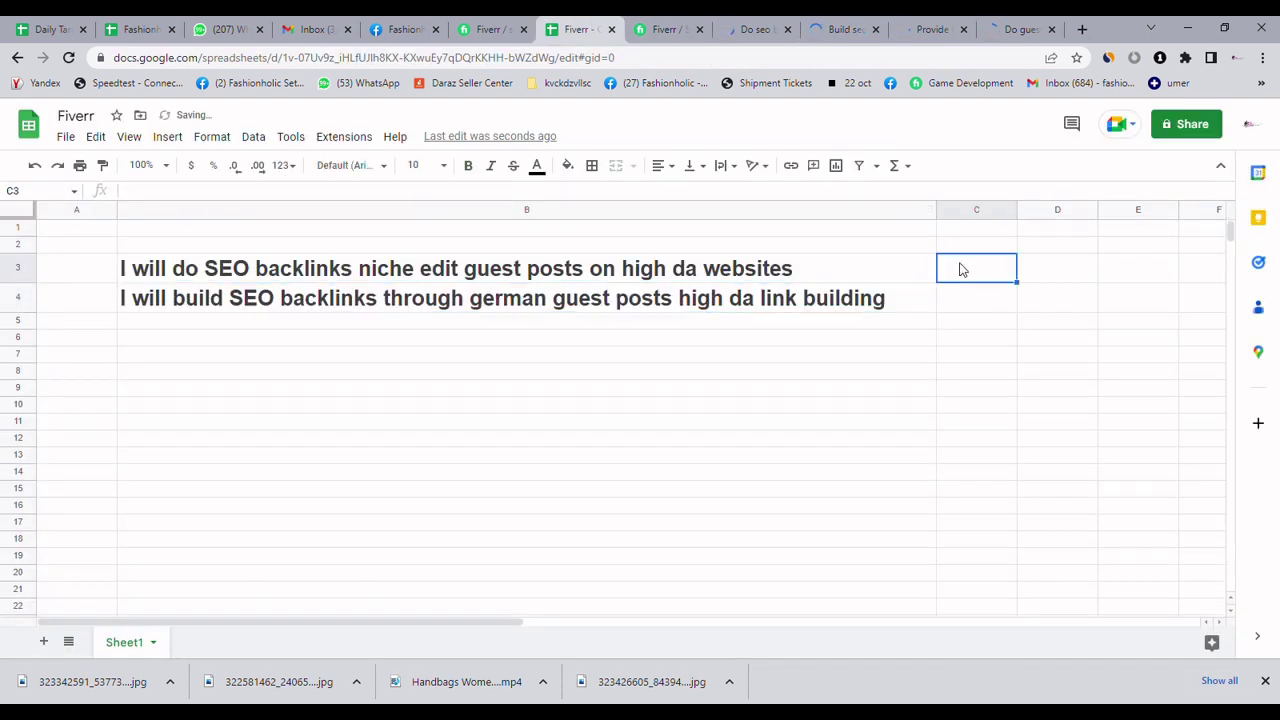
{"action": "type", "text": "3"}
{"action": "key", "text": "Return"}
{"action": "type", "text": "6"}
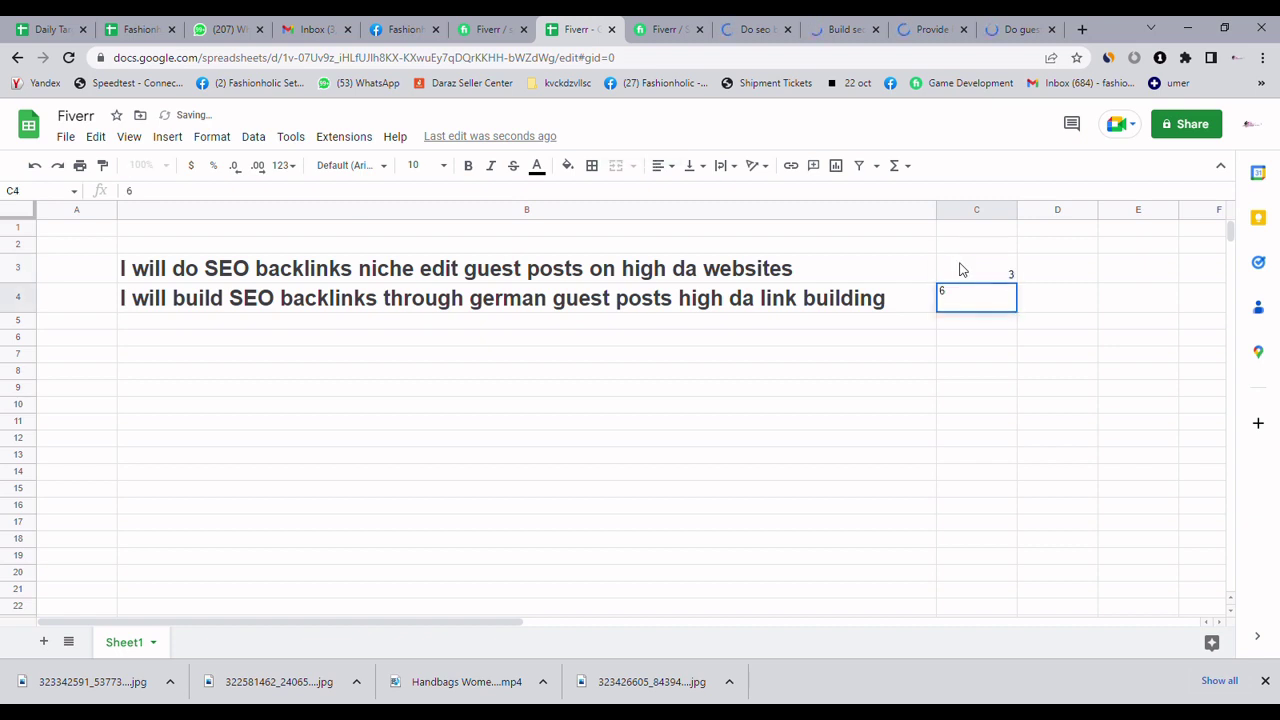
Step: Copy the title of the third gig, about high authority white hat backlinks, into cell B5 of the spreadsheet
{"action": "left_click", "coordinate": [845, 29]}
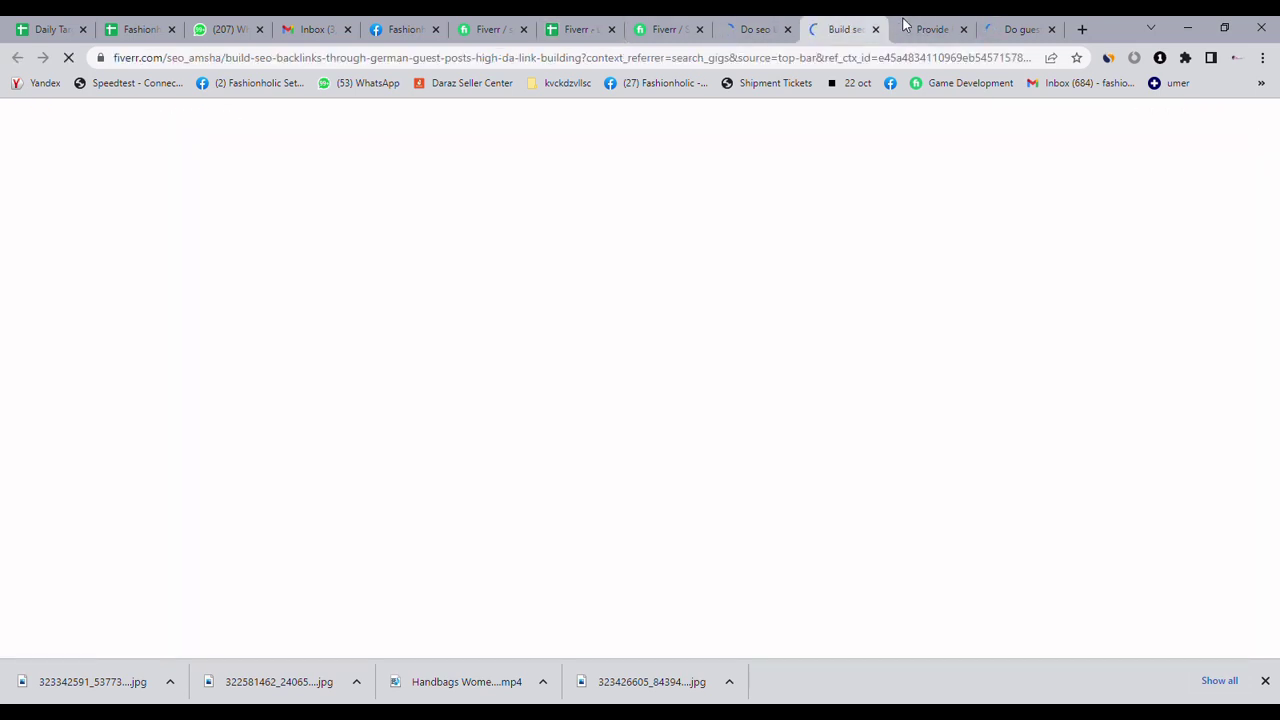
{"action": "left_click", "coordinate": [906, 26]}
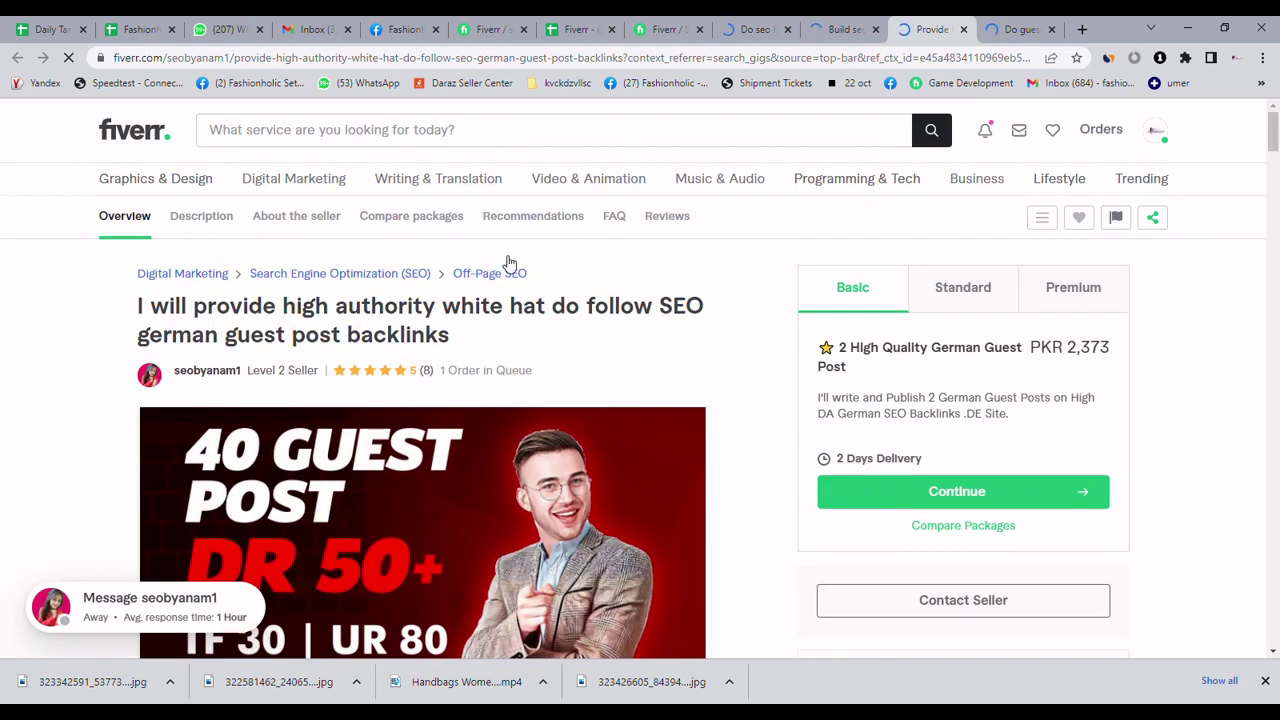
{"action": "triple_click", "coordinate": [194, 310]}
{"action": "key", "text": "ctrl+c"}
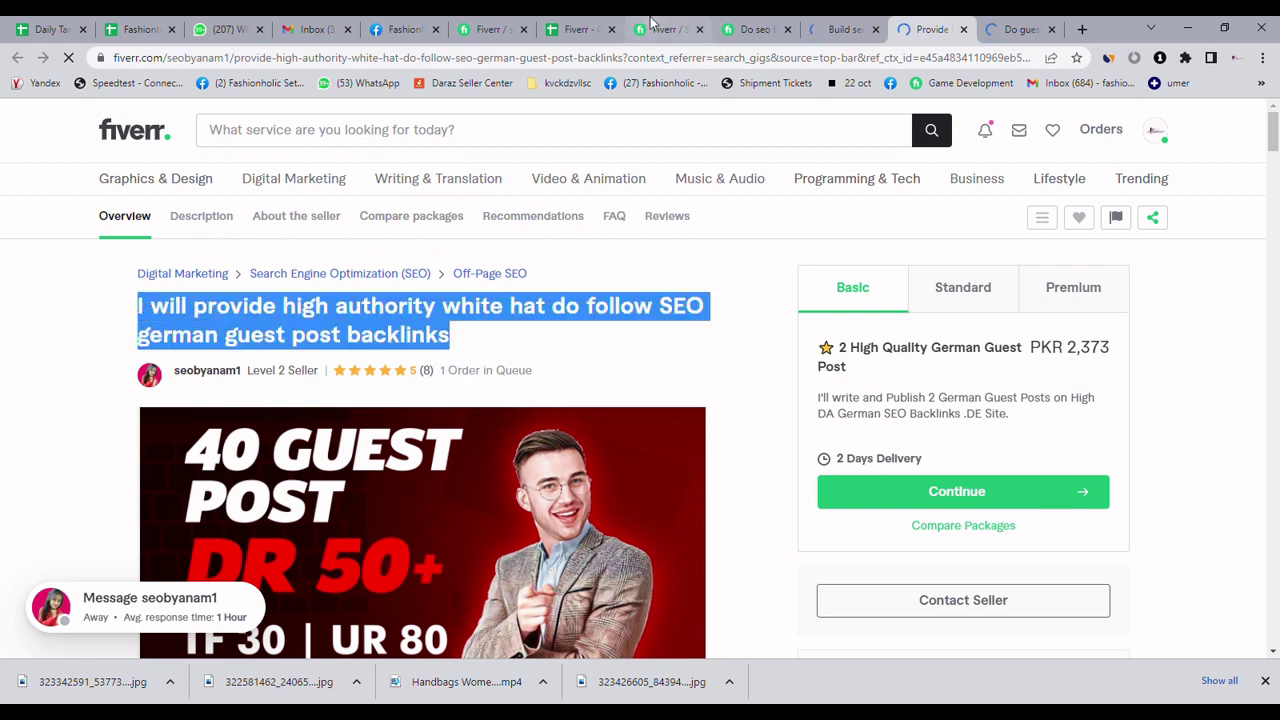
{"action": "left_click", "coordinate": [590, 24]}
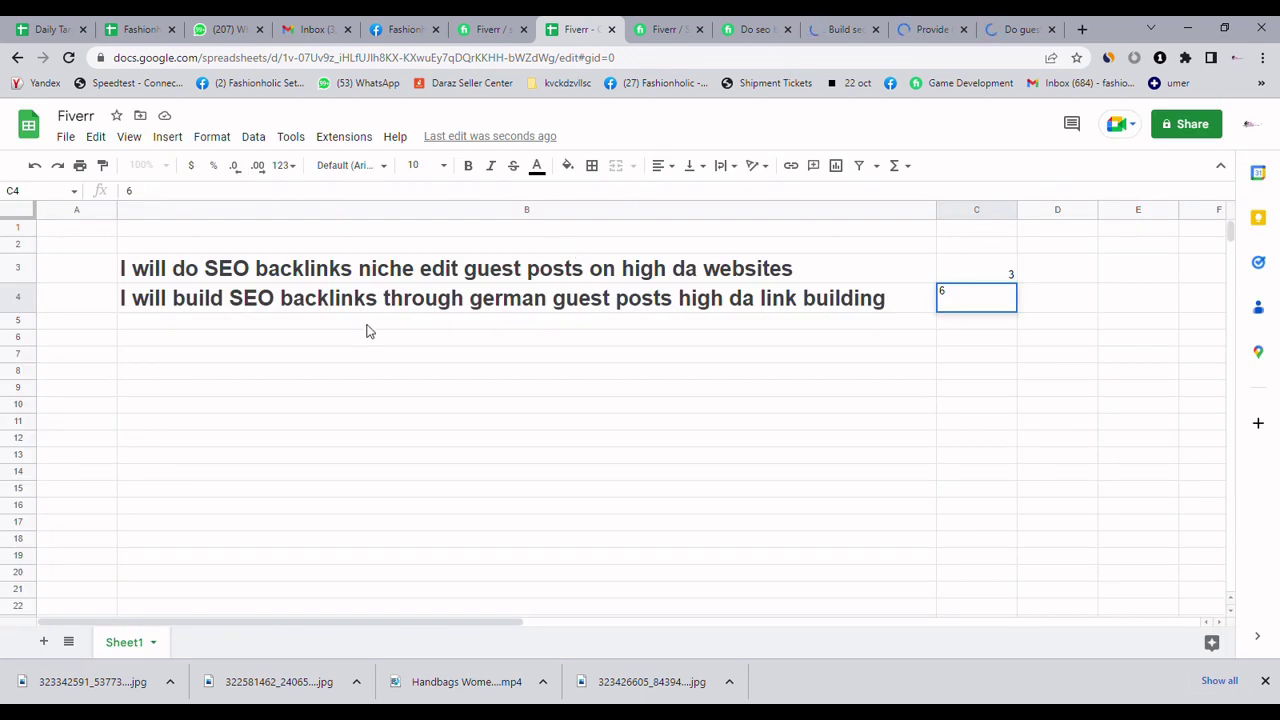
{"action": "left_click", "coordinate": [367, 321]}
{"action": "key", "text": "ctrl+v"}
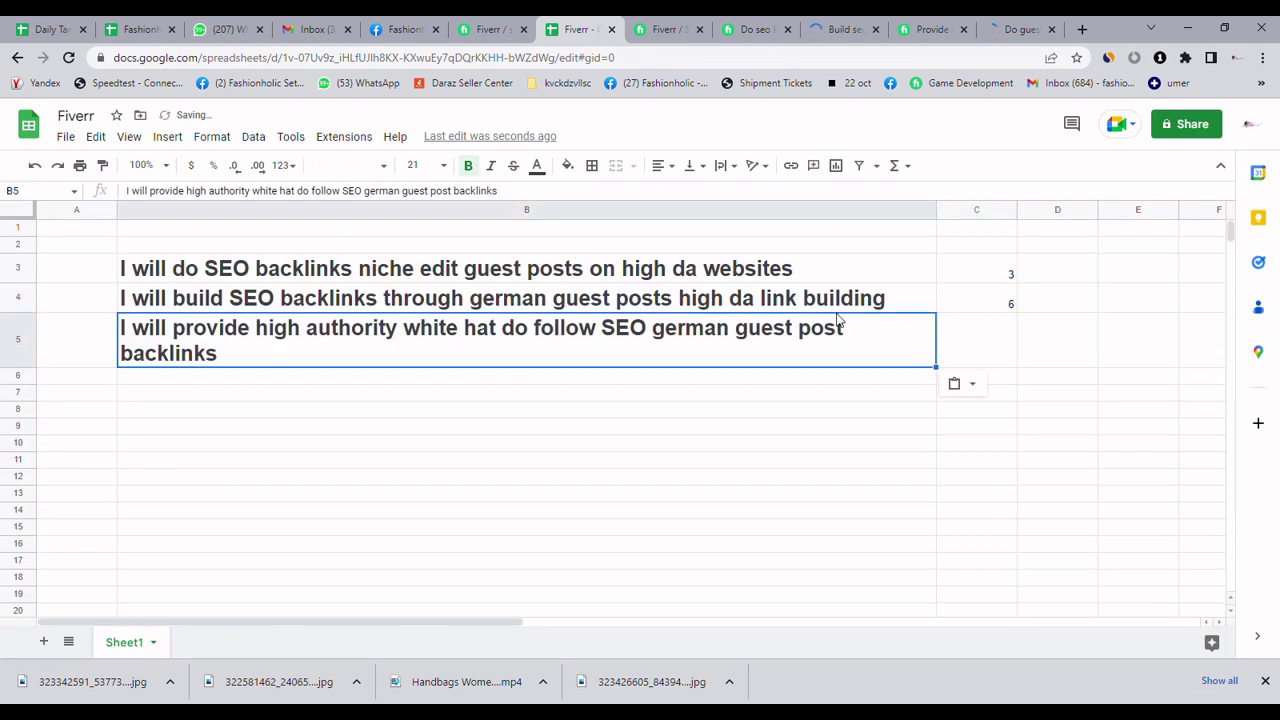
Step: Enter 1 as the third gig's orders in queue in C5 and widen column B so its title fits on one line
{"action": "left_click", "coordinate": [965, 333]}
{"action": "type", "text": "1"}
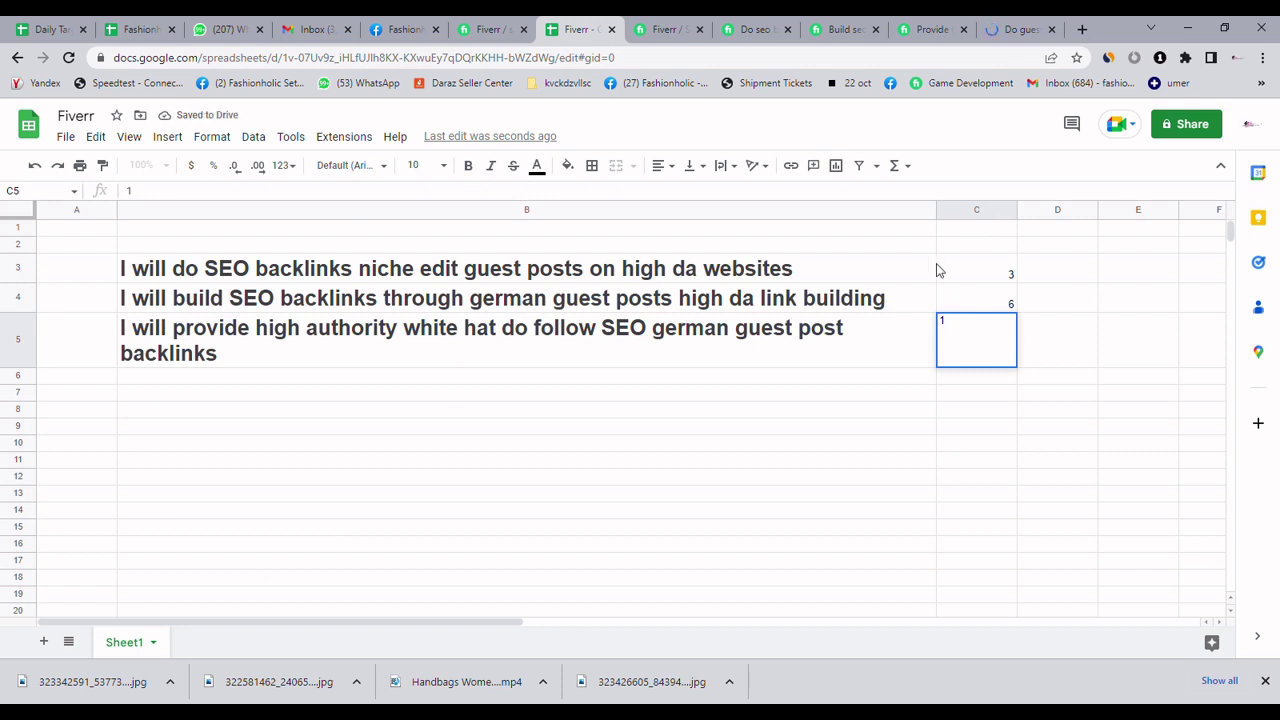
{"action": "left_click_drag", "start_coordinate": [943, 212], "coordinate": [956, 212]}
{"action": "left_click", "coordinate": [831, 373]}
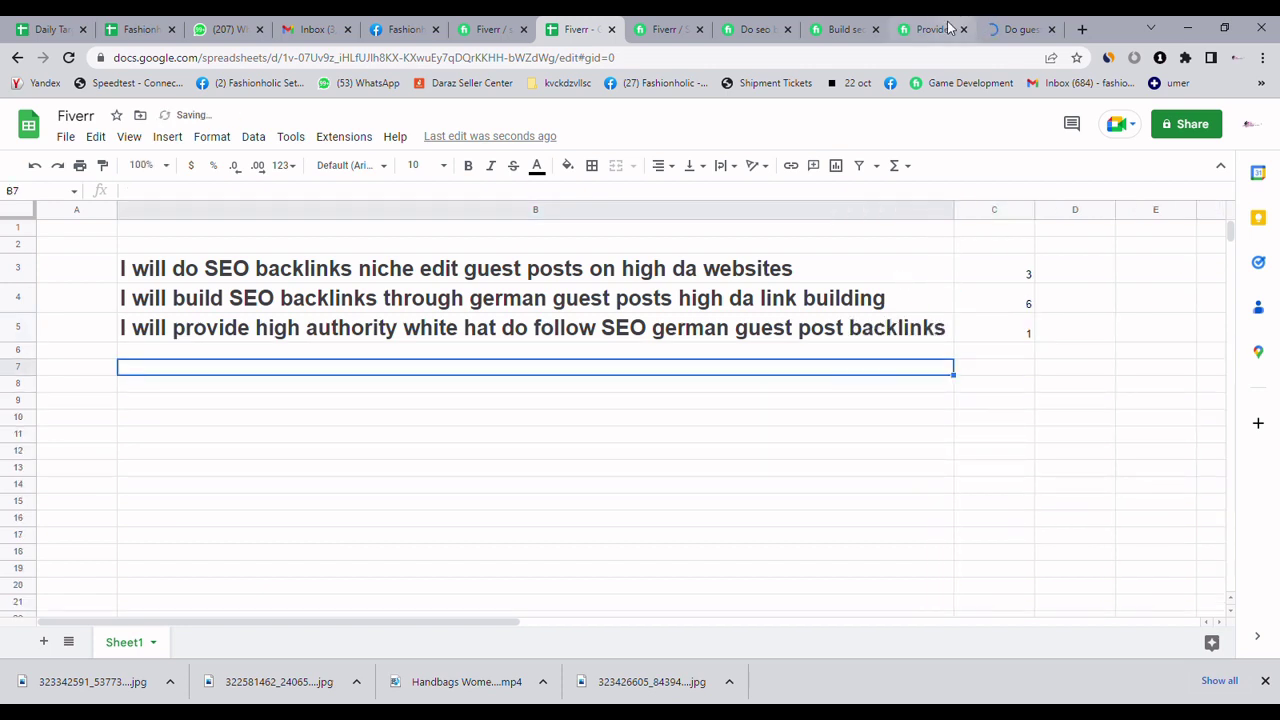
Step: Copy the title of the fourth gig, about a guest post on a DR 80 google news site, into cell B6
{"action": "left_click", "coordinate": [1015, 29]}
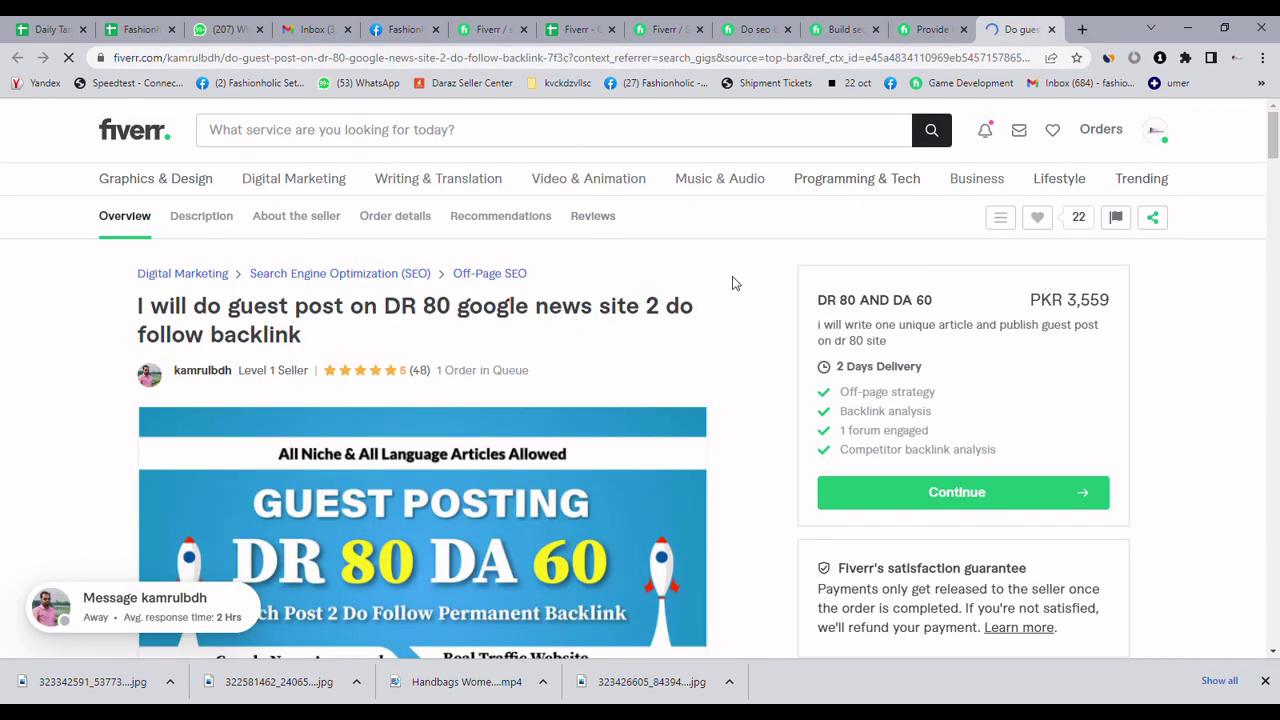
{"action": "left_click_drag", "start_coordinate": [322, 345], "coordinate": [145, 310]}
{"action": "key", "text": "ctrl+c"}
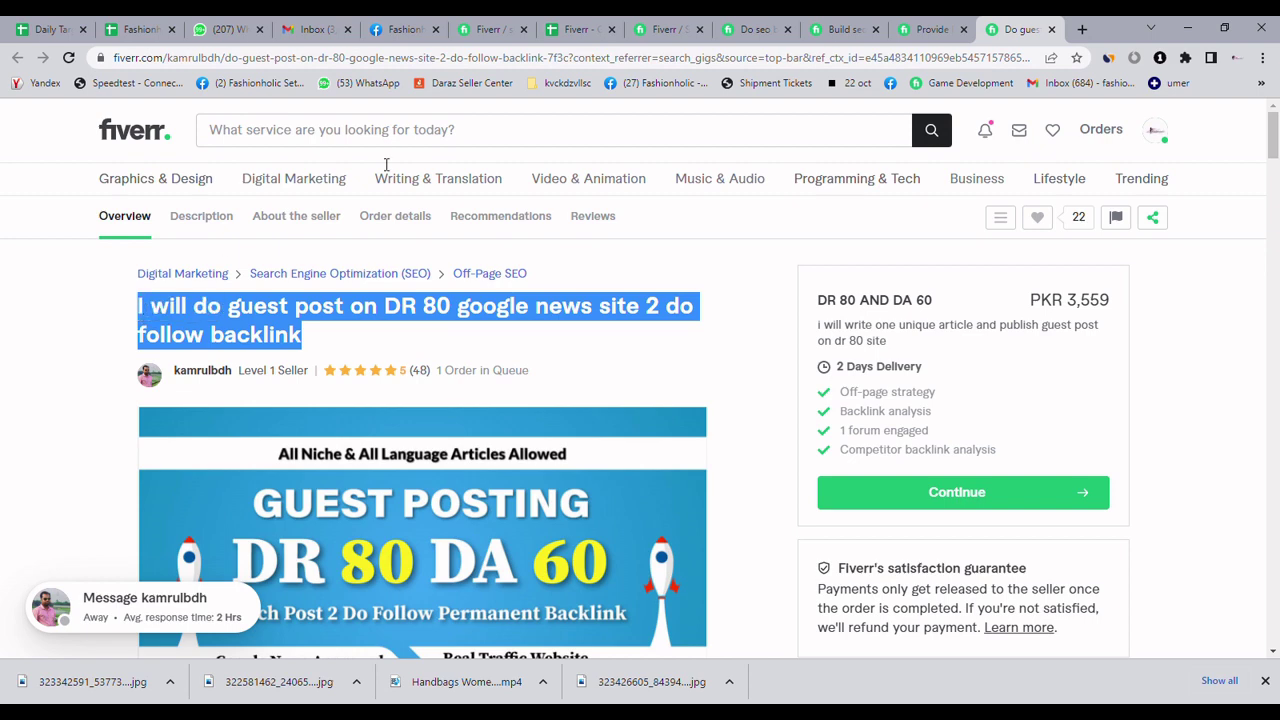
{"action": "left_click", "coordinate": [578, 29]}
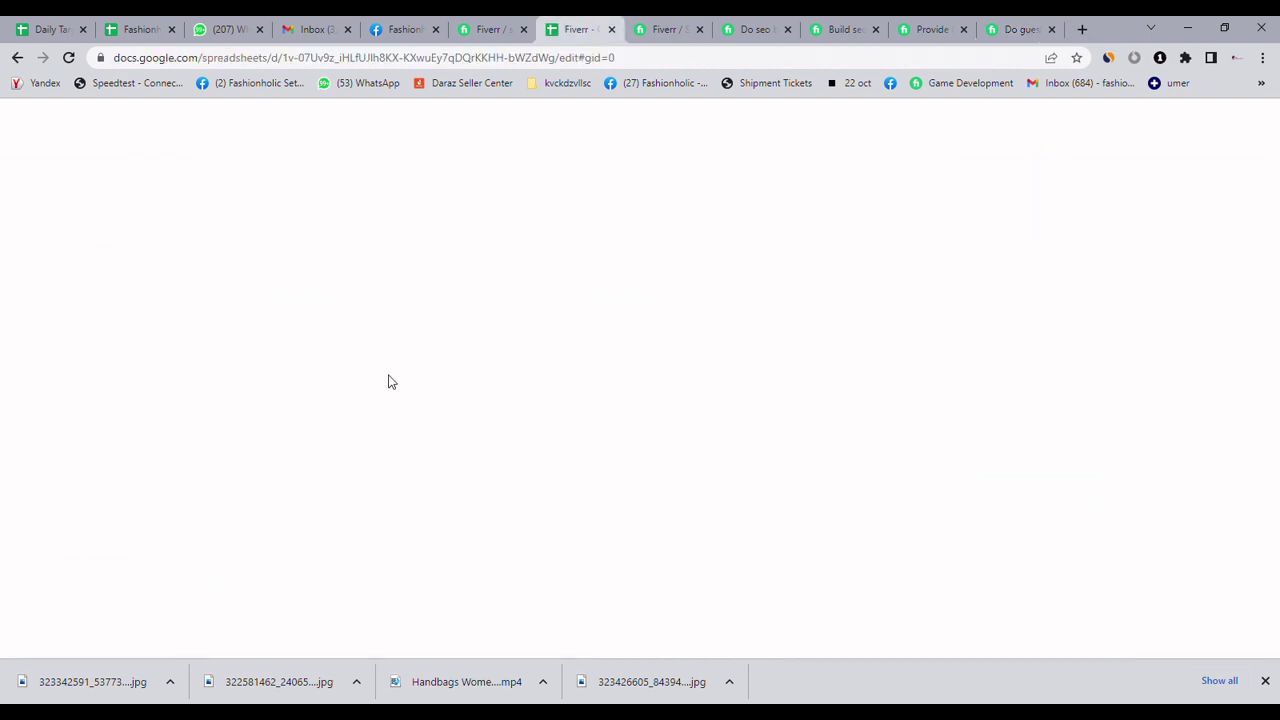
{"action": "left_click", "coordinate": [373, 352]}
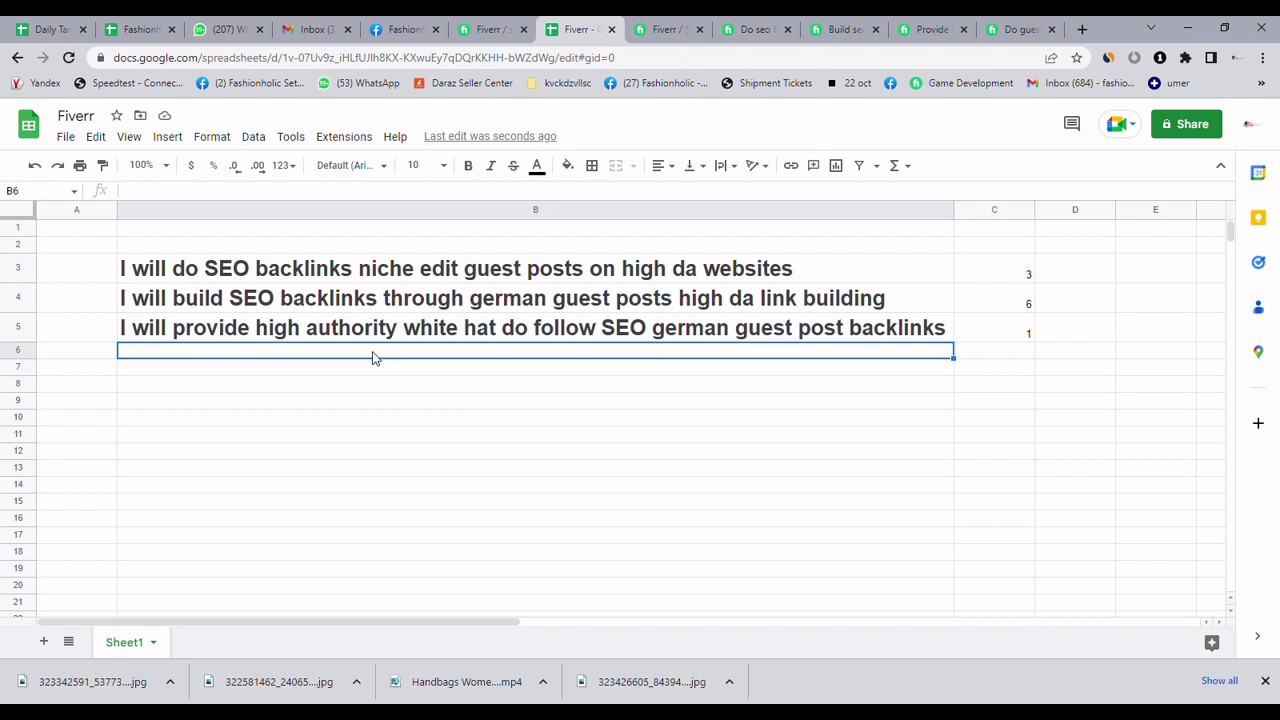
{"action": "key", "text": "ctrl+v"}
Step: Enter 1 as the fourth gig's orders in queue in C6
{"action": "left_click", "coordinate": [963, 357]}
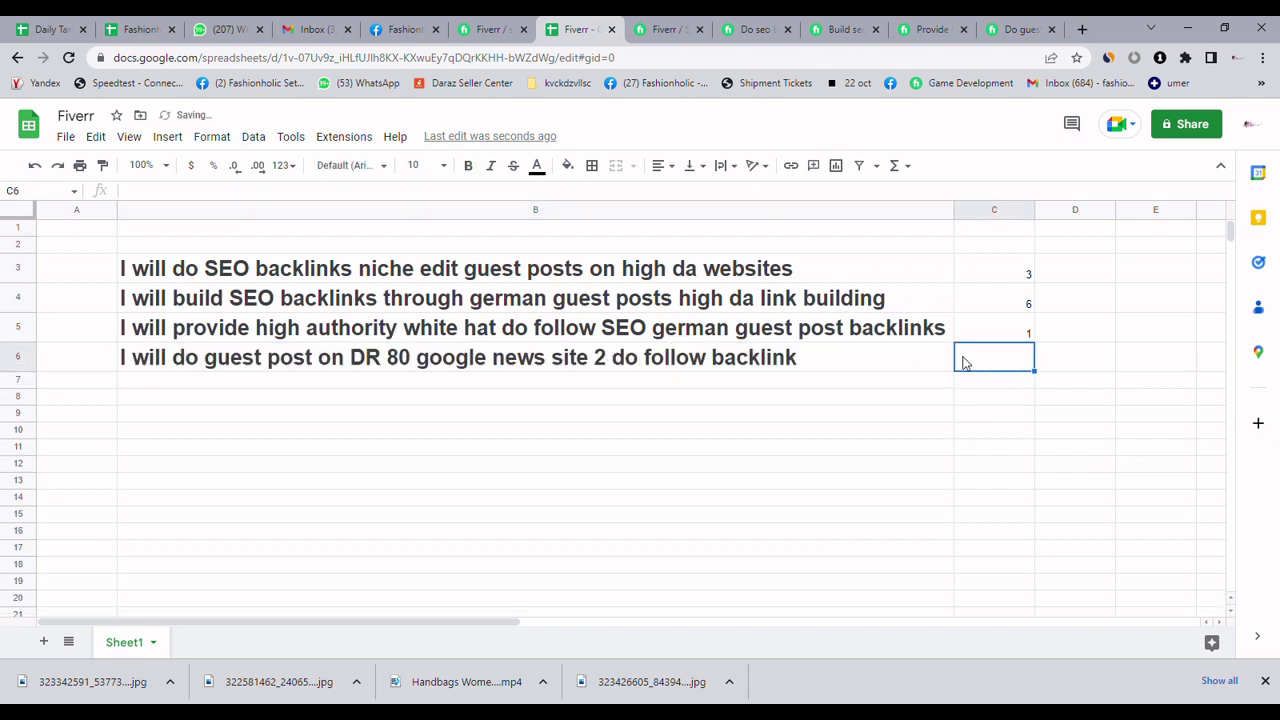
{"action": "type", "text": "q"}
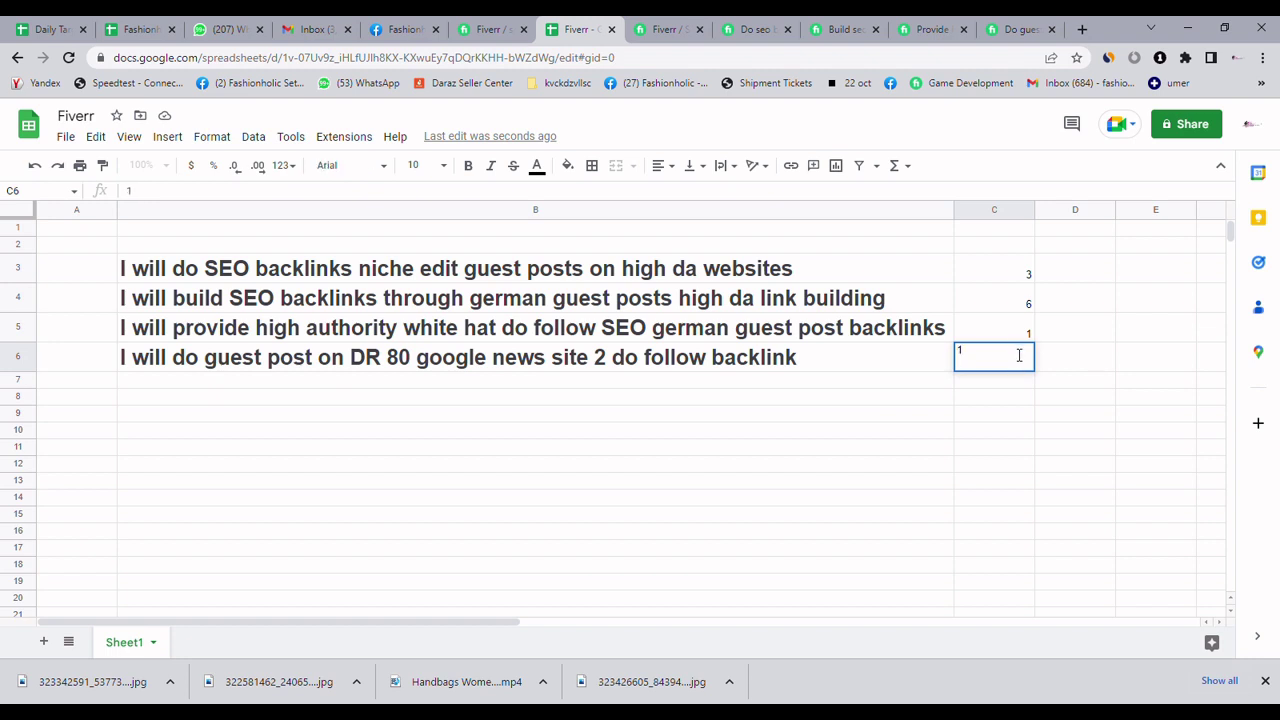
{"action": "key", "text": "Return"}
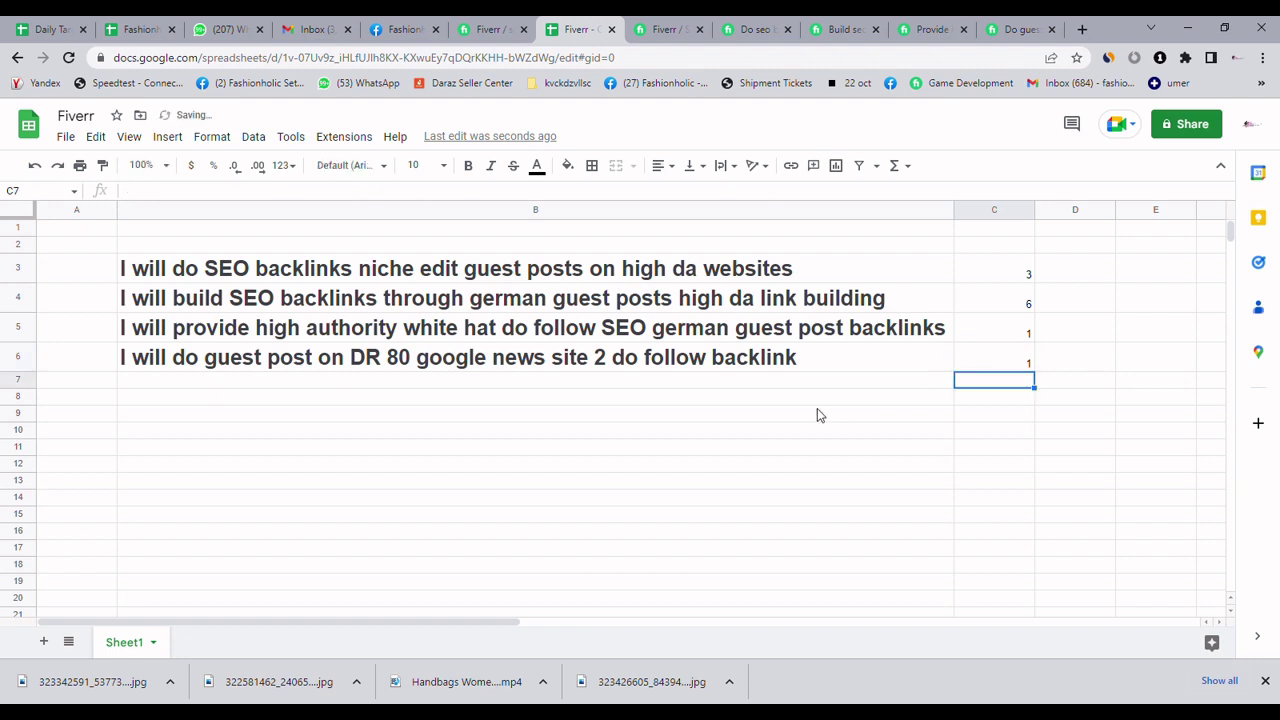
Step: Look further through the Guest Post search results and check the gig for a da 90 google news site
{"action": "left_click", "coordinate": [668, 26]}
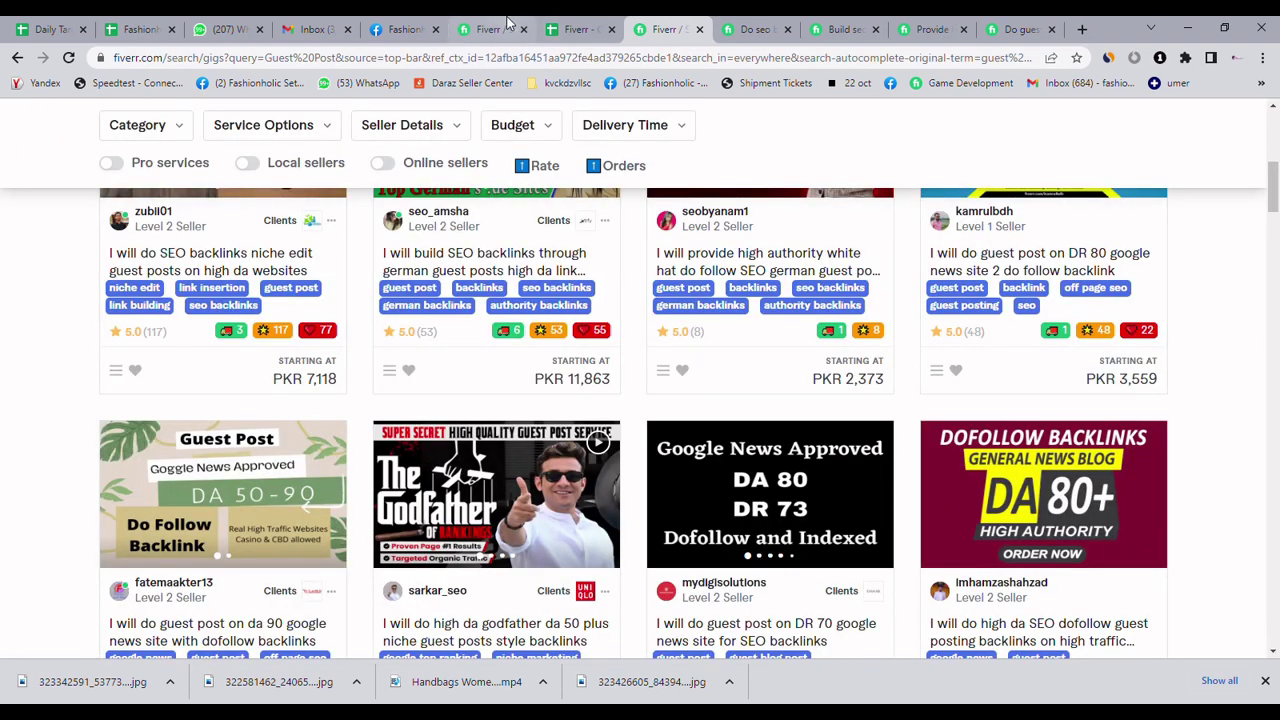
{"action": "left_click", "coordinate": [506, 24]}
{"action": "left_click", "coordinate": [594, 24]}
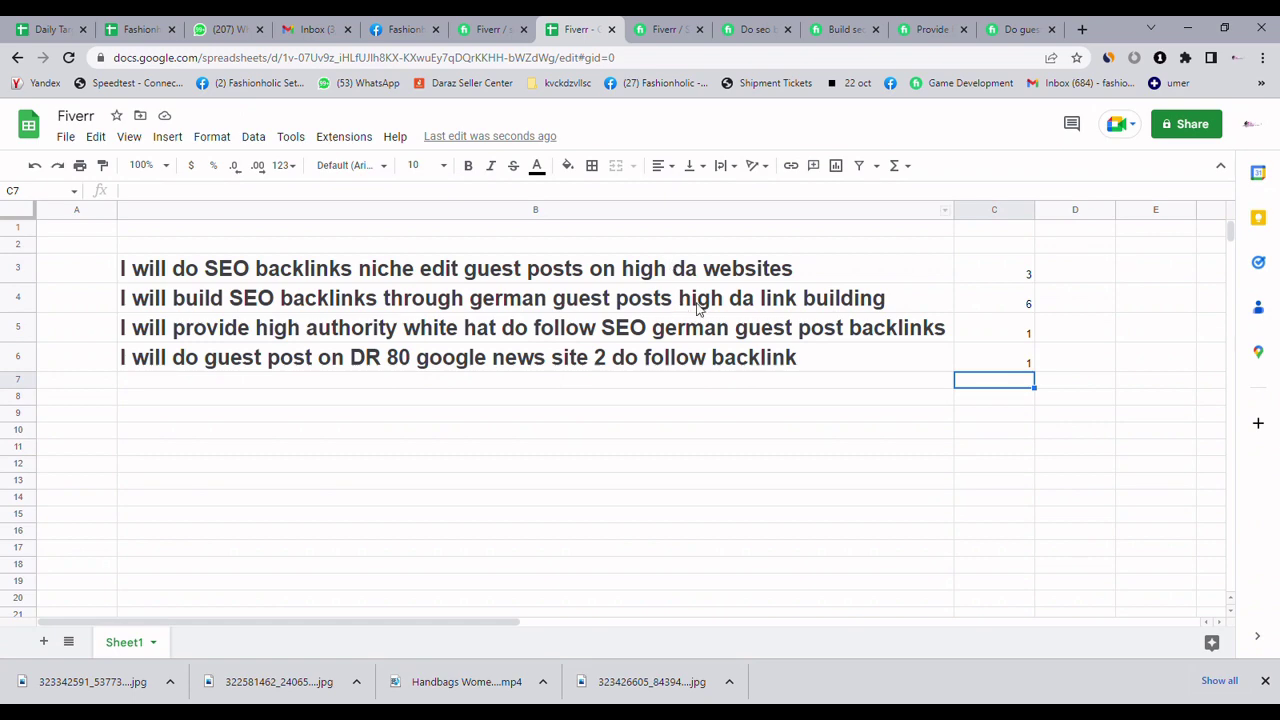
{"action": "left_click", "coordinate": [675, 22]}
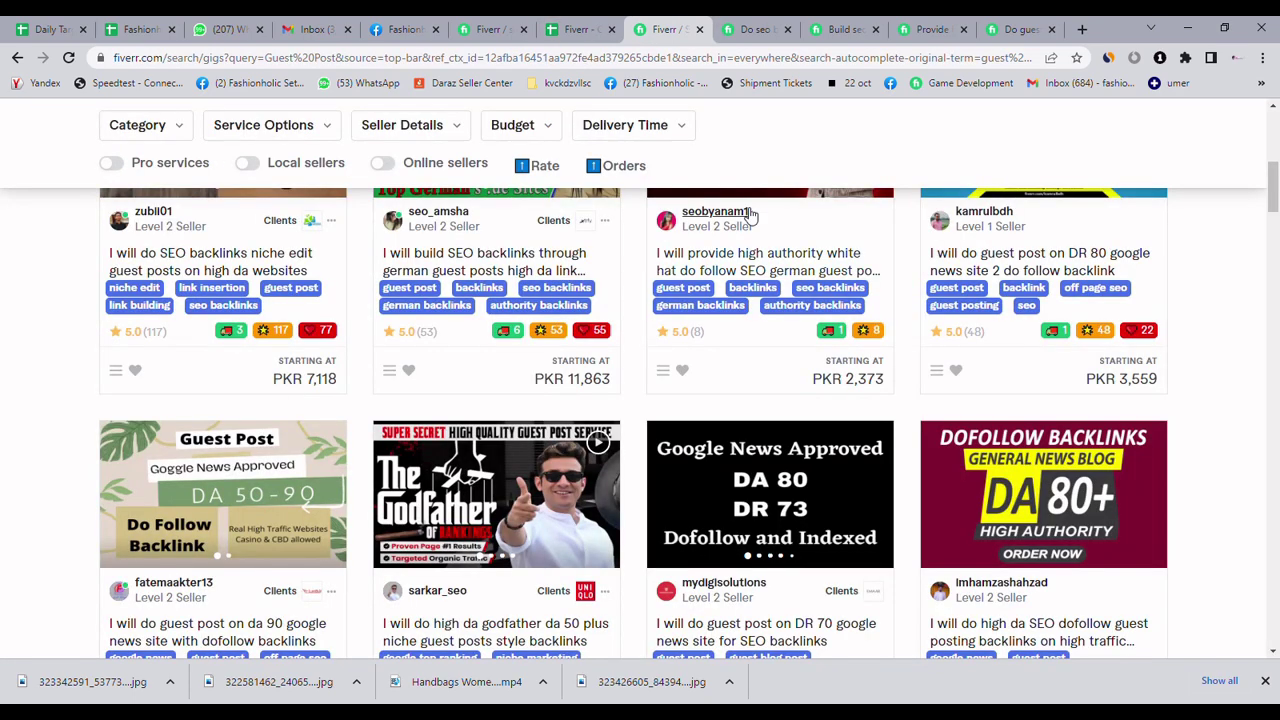
{"action": "left_click_drag", "start_coordinate": [1271, 194], "coordinate": [1275, 218]}
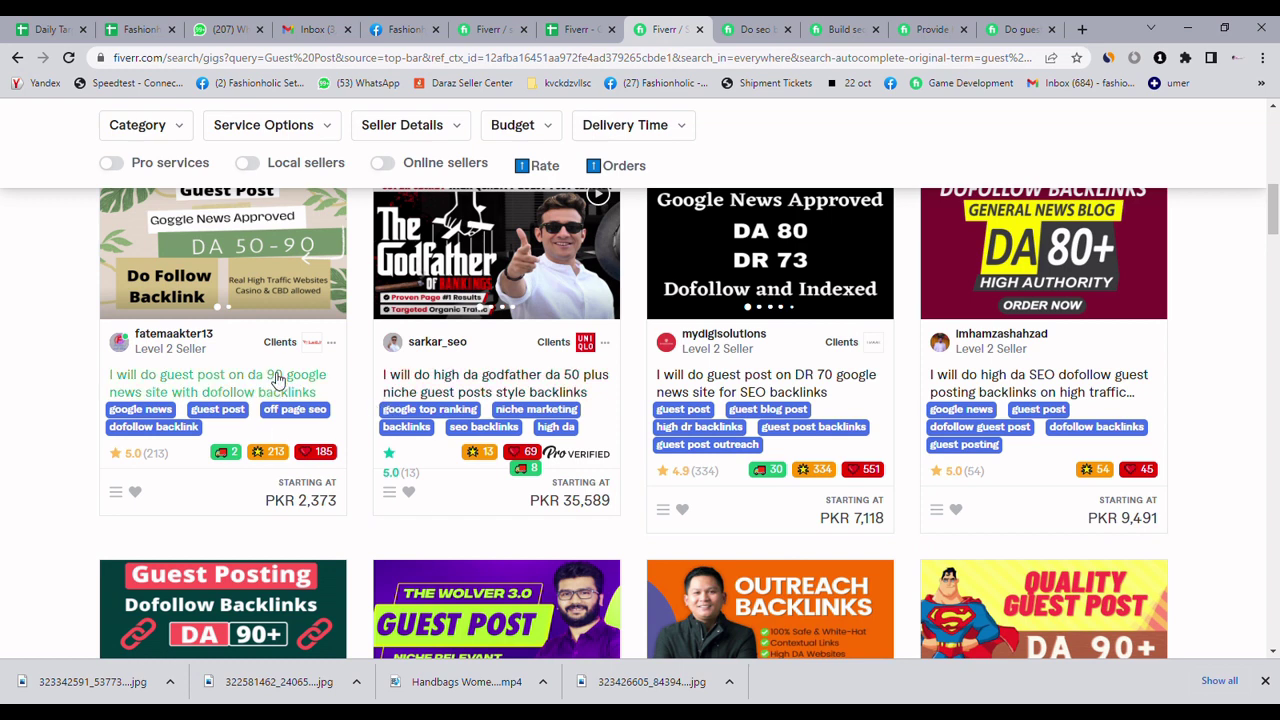
{"action": "left_click", "coordinate": [284, 297]}
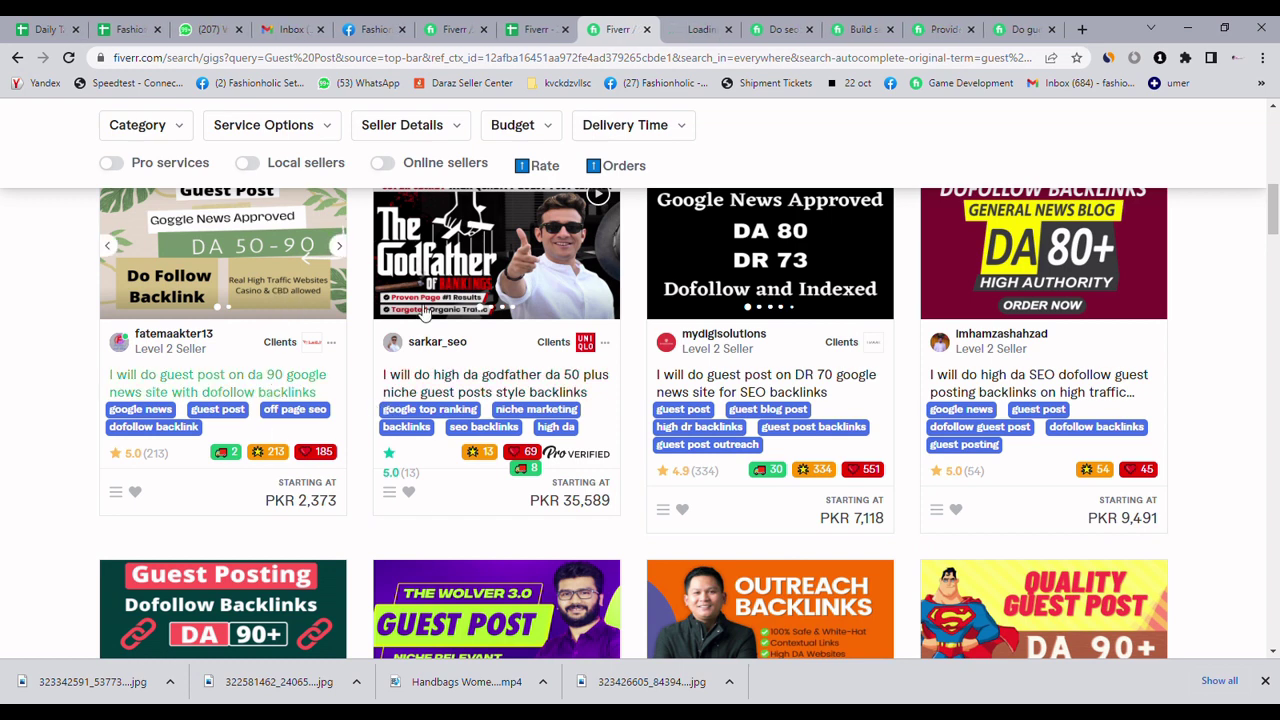
{"action": "left_click", "coordinate": [683, 30]}
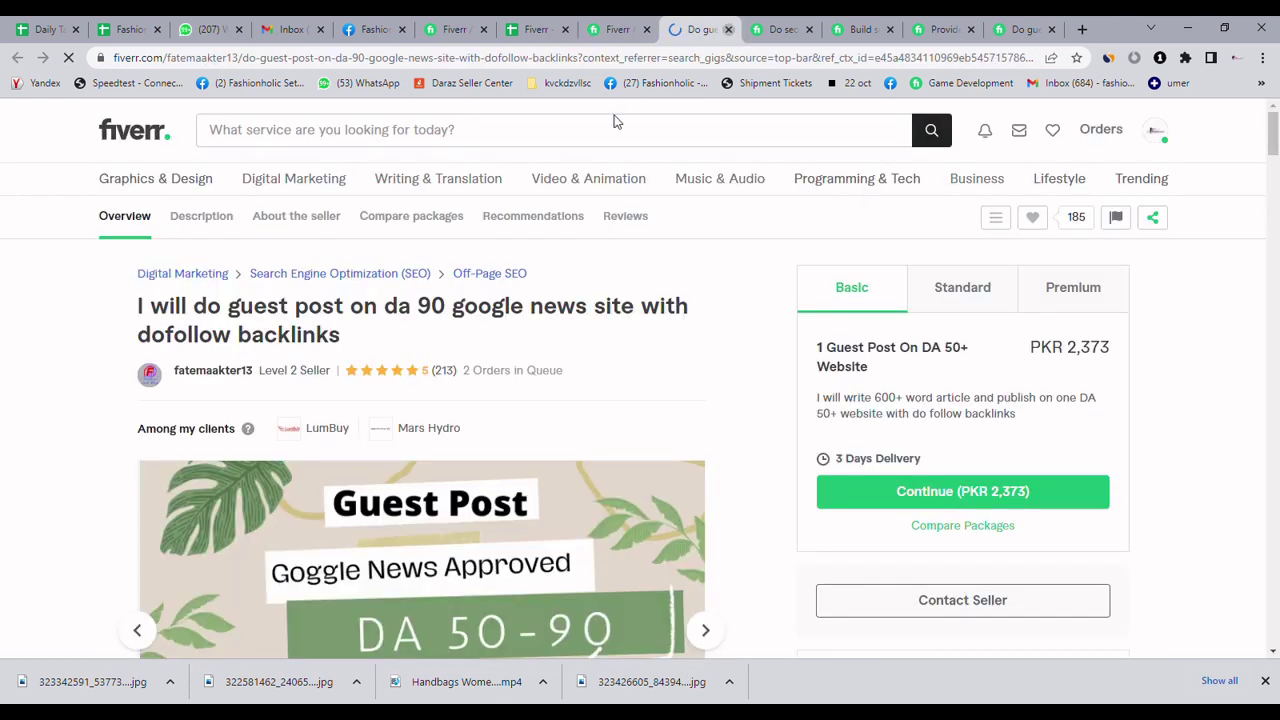
{"action": "key", "text": "ctrl+w"}
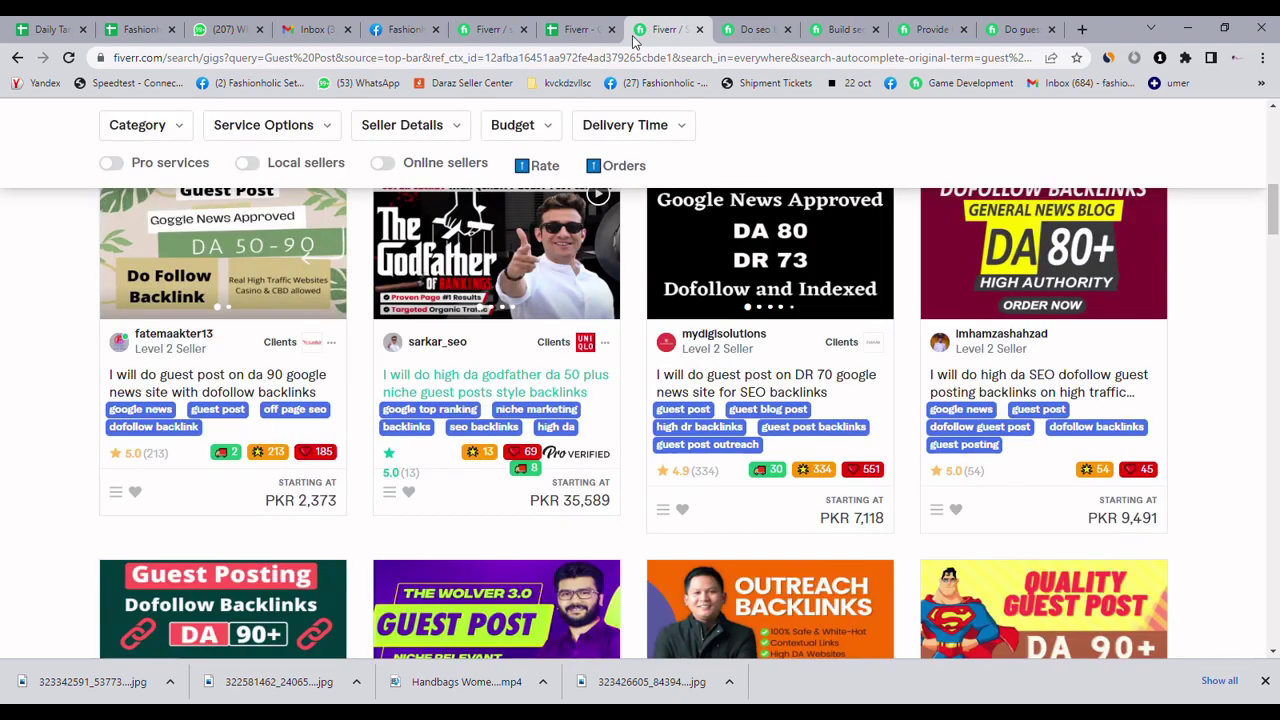
Step: Copy the title of the high da godfather da 50 plus niche guest posts gig into cell B7 of the spreadsheet
{"action": "middle_click", "coordinate": [510, 285]}
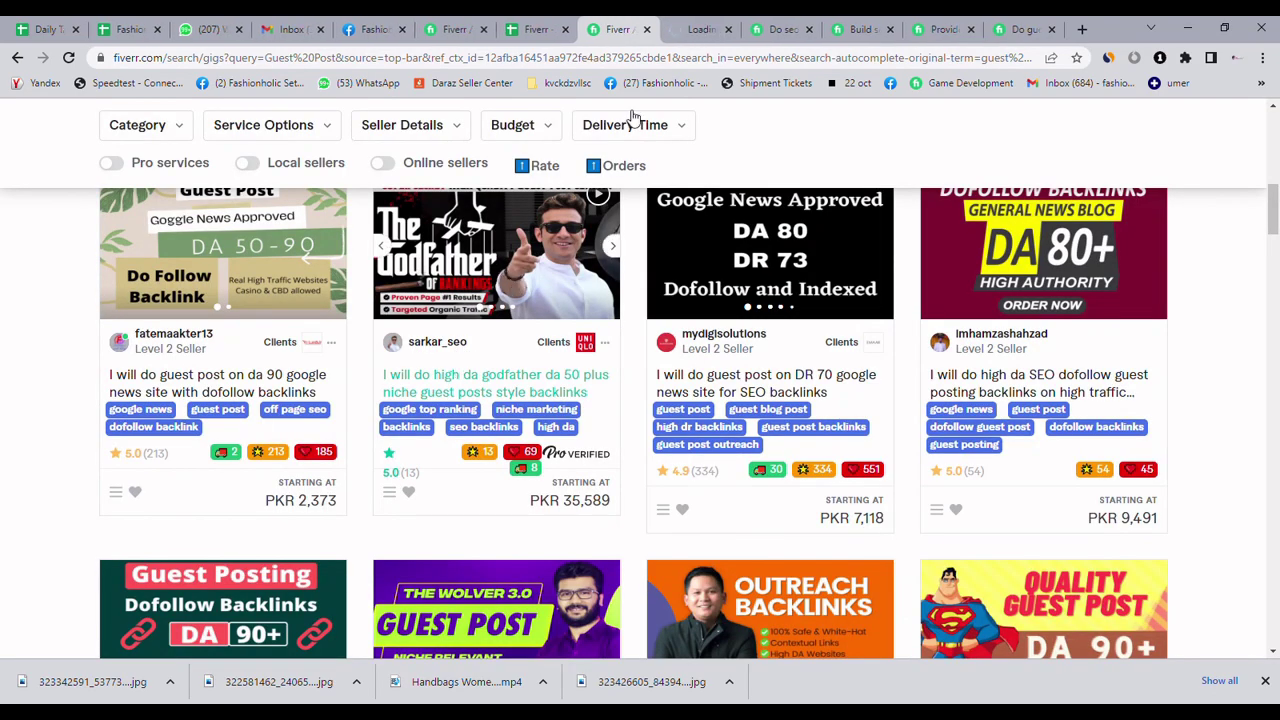
{"action": "left_click", "coordinate": [700, 22]}
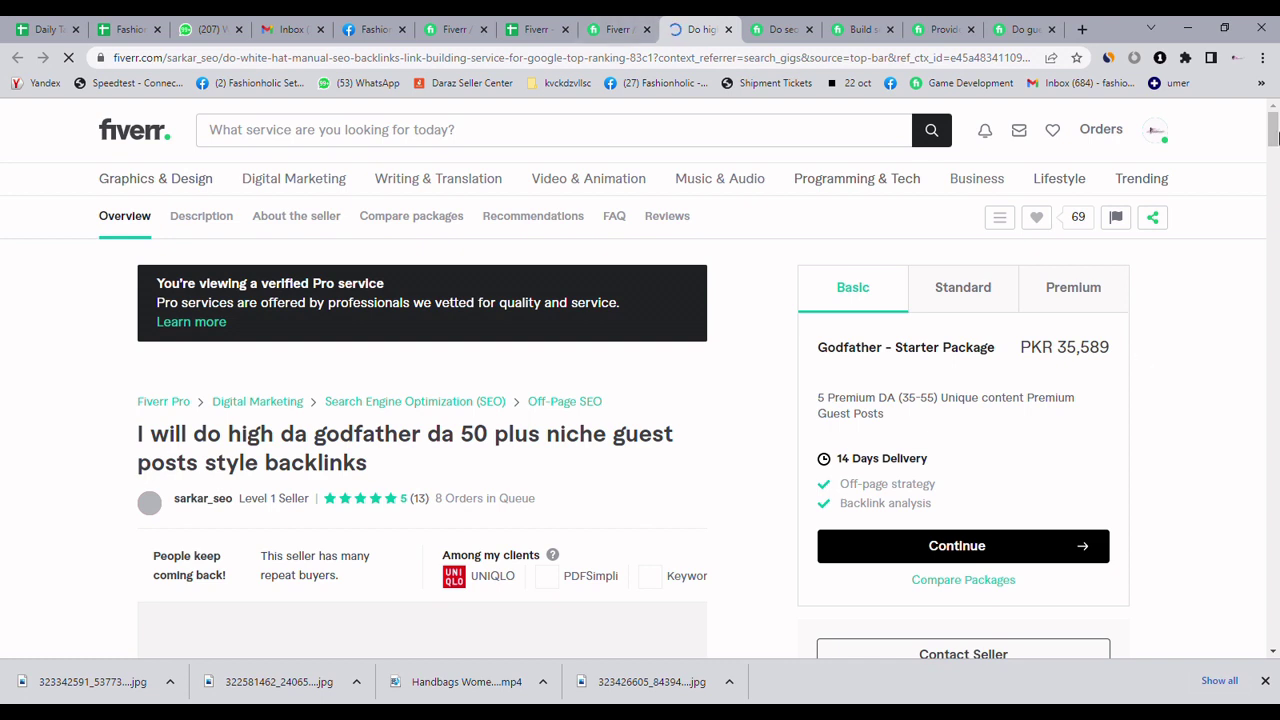
{"action": "scroll", "coordinate": [1276, 136], "scroll_direction": "down", "scroll_amount": 1}
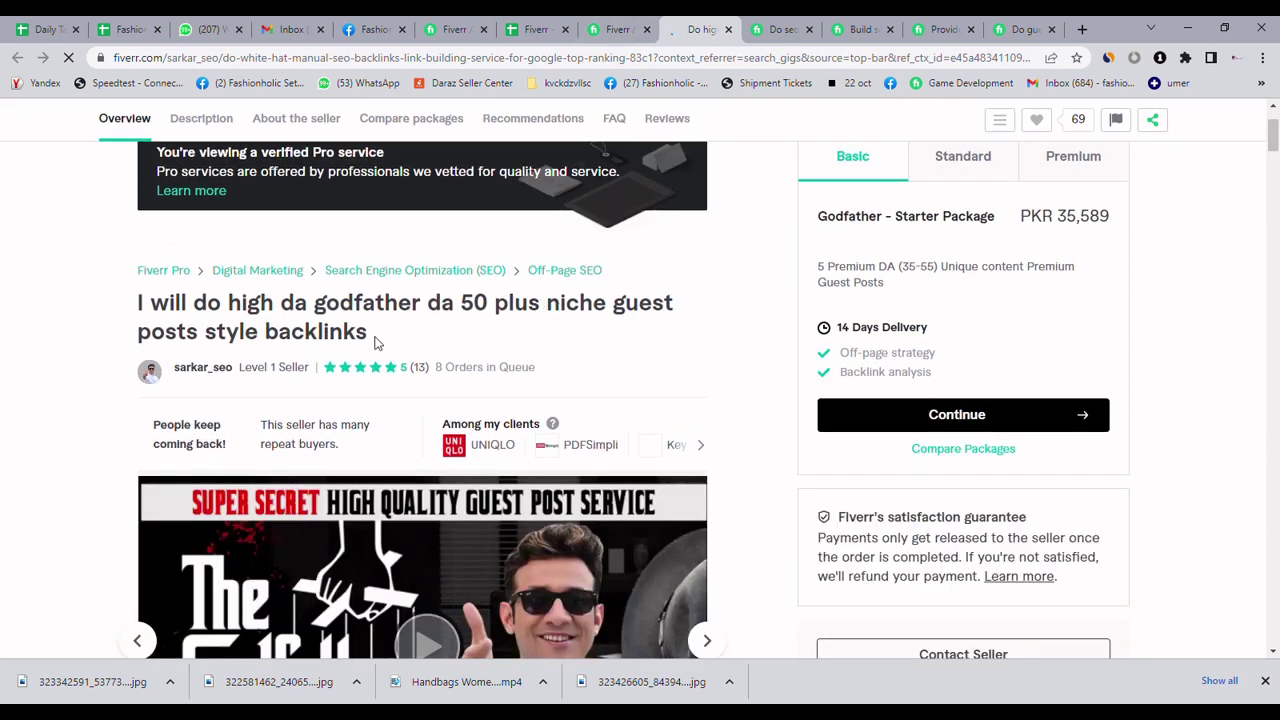
{"action": "left_click_drag", "start_coordinate": [374, 340], "coordinate": [139, 312]}
{"action": "key", "text": "ctrl+c"}
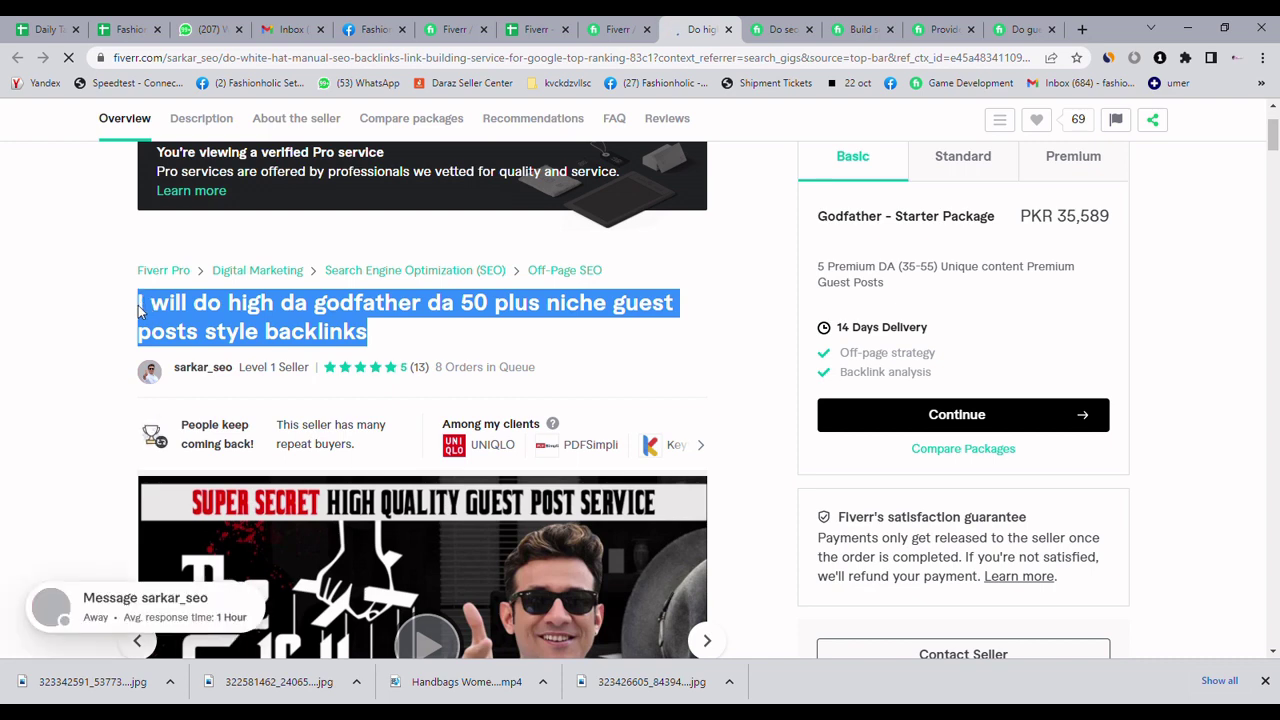
{"action": "left_click", "coordinate": [540, 28]}
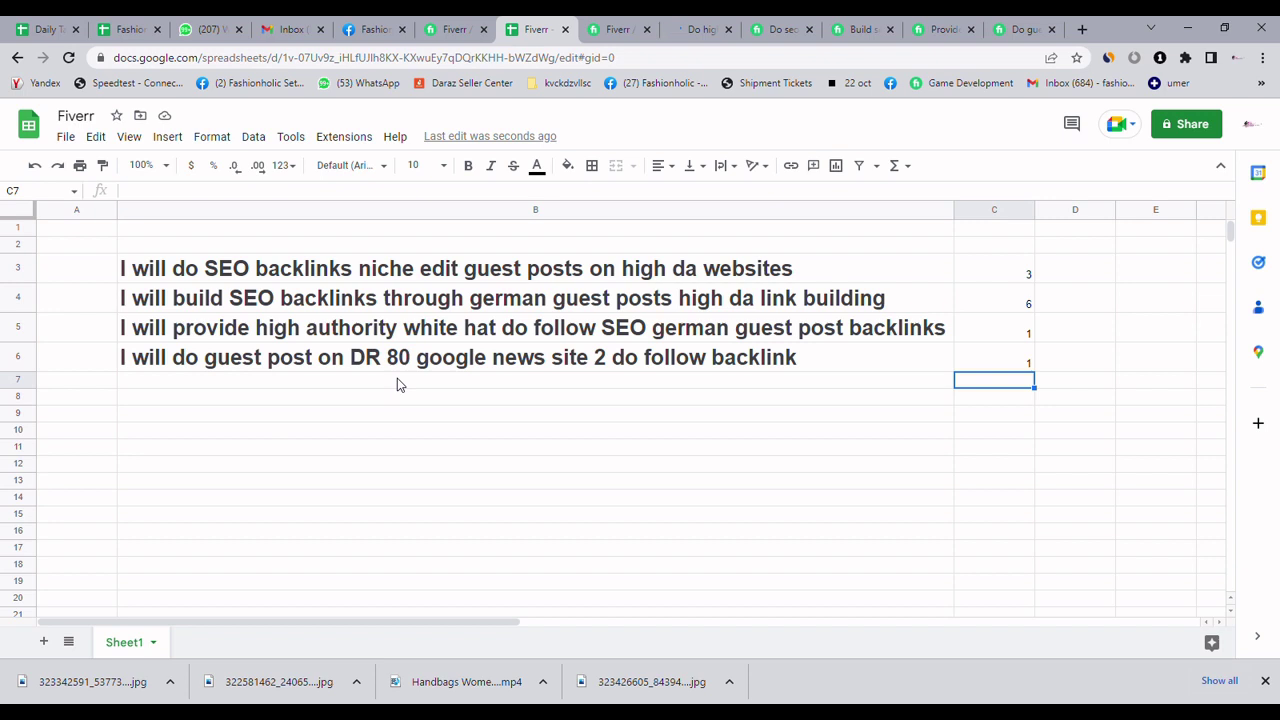
{"action": "left_click", "coordinate": [397, 385]}
{"action": "key", "text": "ctrl+v"}
{"action": "left_click", "coordinate": [411, 412]}
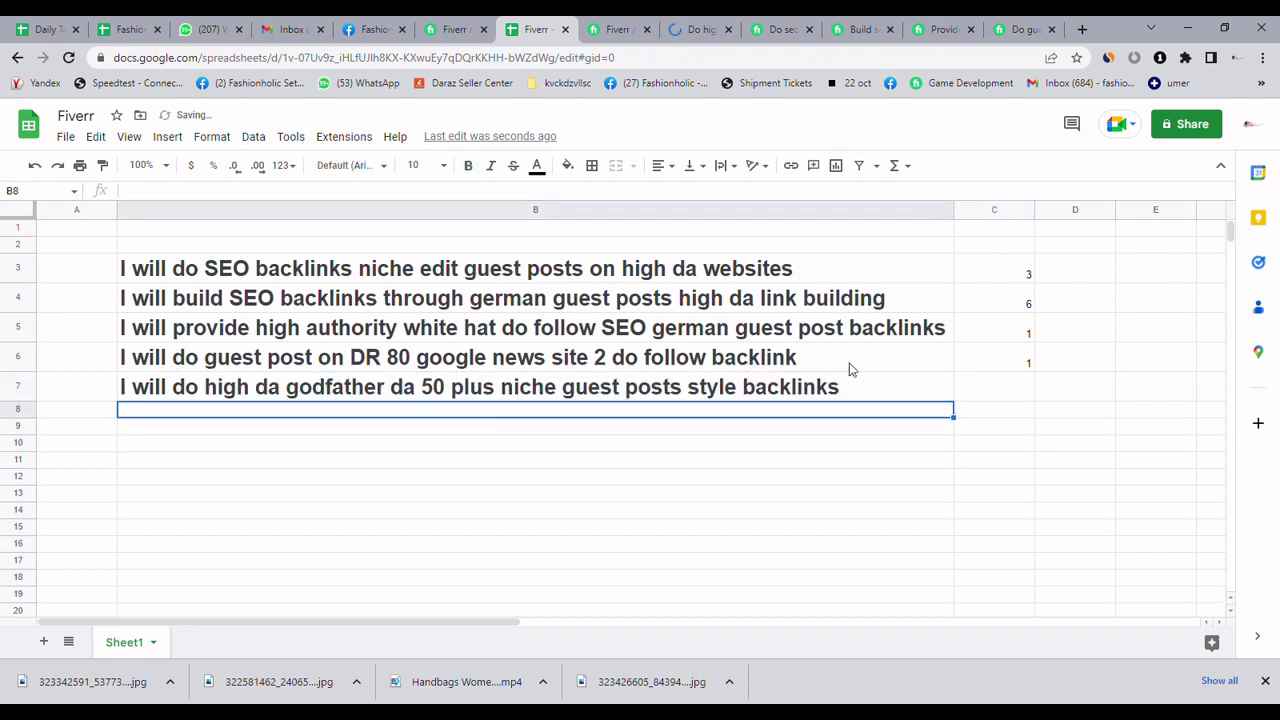
Step: Enter 8 as the godfather gig's orders in queue in C7
{"action": "left_click", "coordinate": [978, 386]}
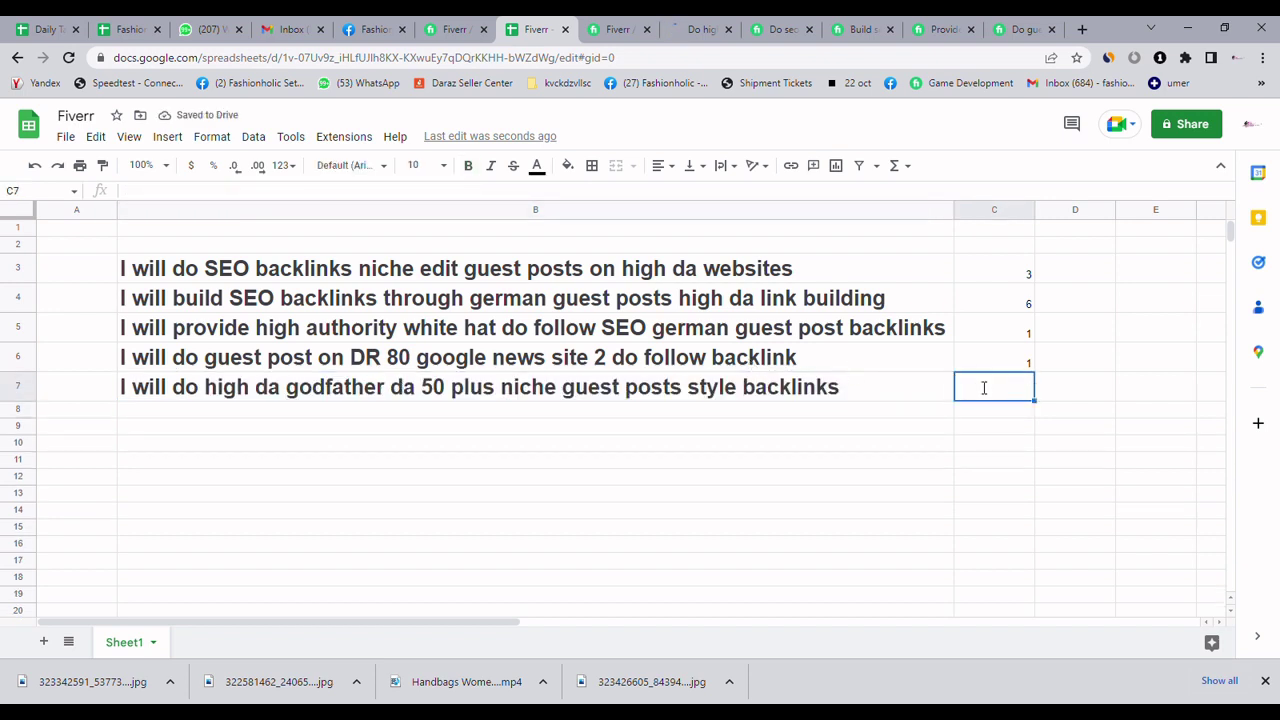
{"action": "type", "text": "8"}
{"action": "key", "text": "Return"}
Step: Start an own gig title in cell B10 with the text "i will do High DA Backlink"
{"action": "key", "text": "Down"}
{"action": "key", "text": "Down"}
{"action": "key", "text": "Left"}
{"action": "key", "text": "Left"}
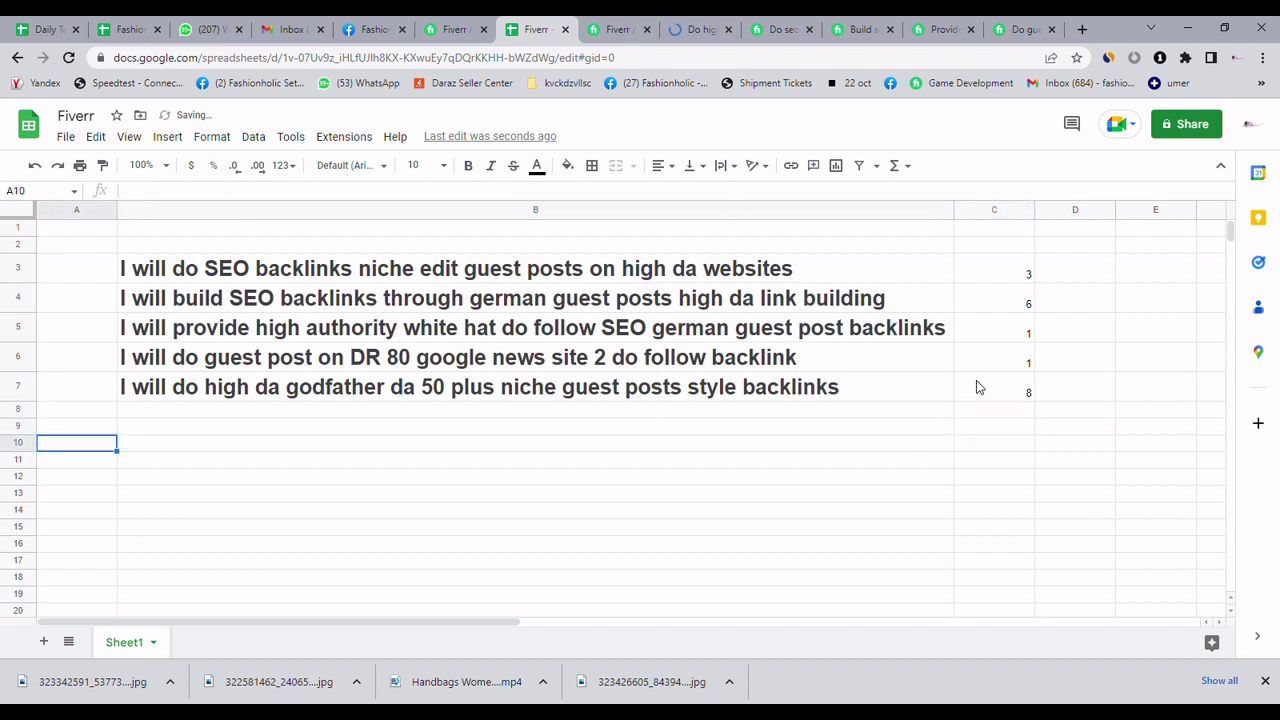
{"action": "key", "text": "Right"}
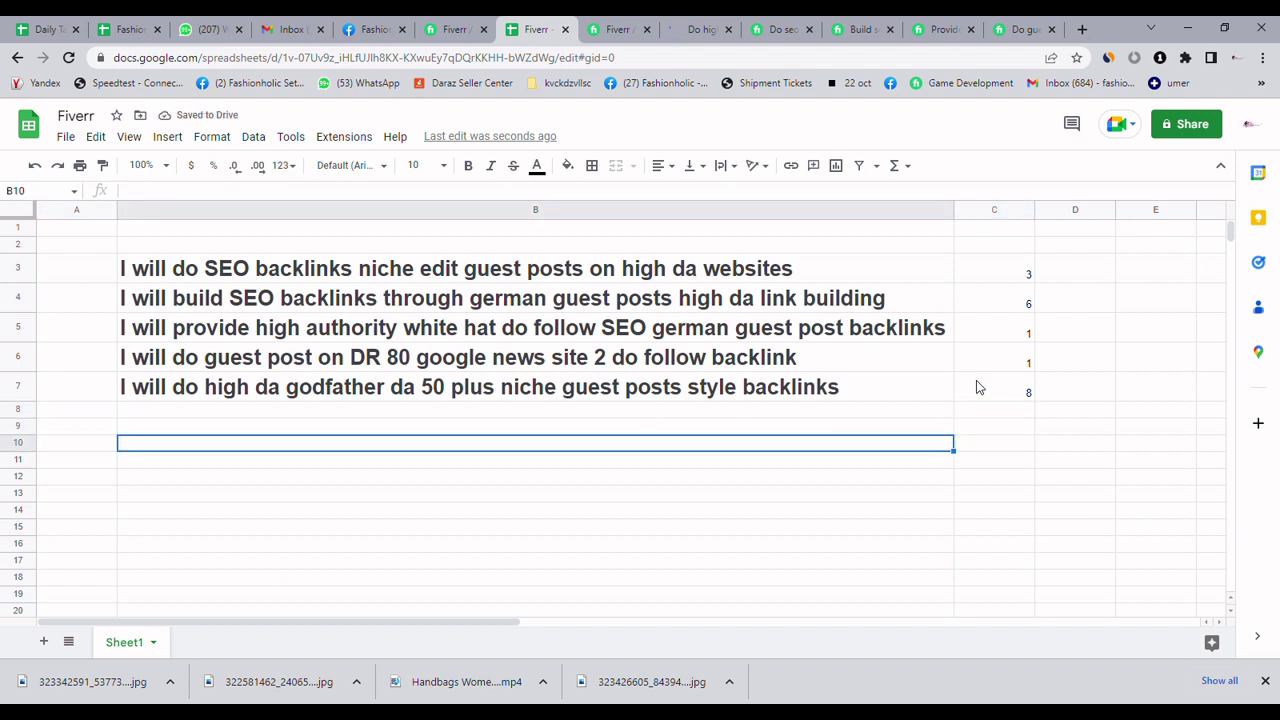
{"action": "type", "text": "i will"}
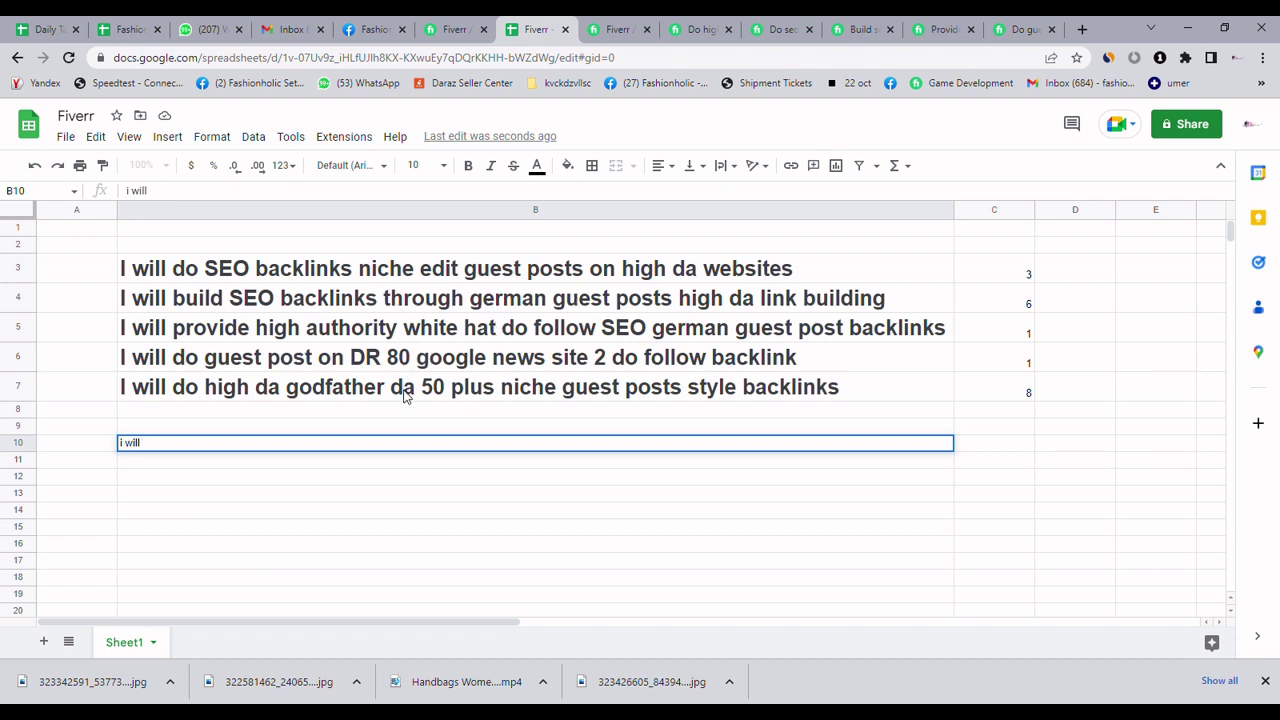
{"action": "left_click", "coordinate": [396, 447]}
{"action": "type", "text": "do Hig"}
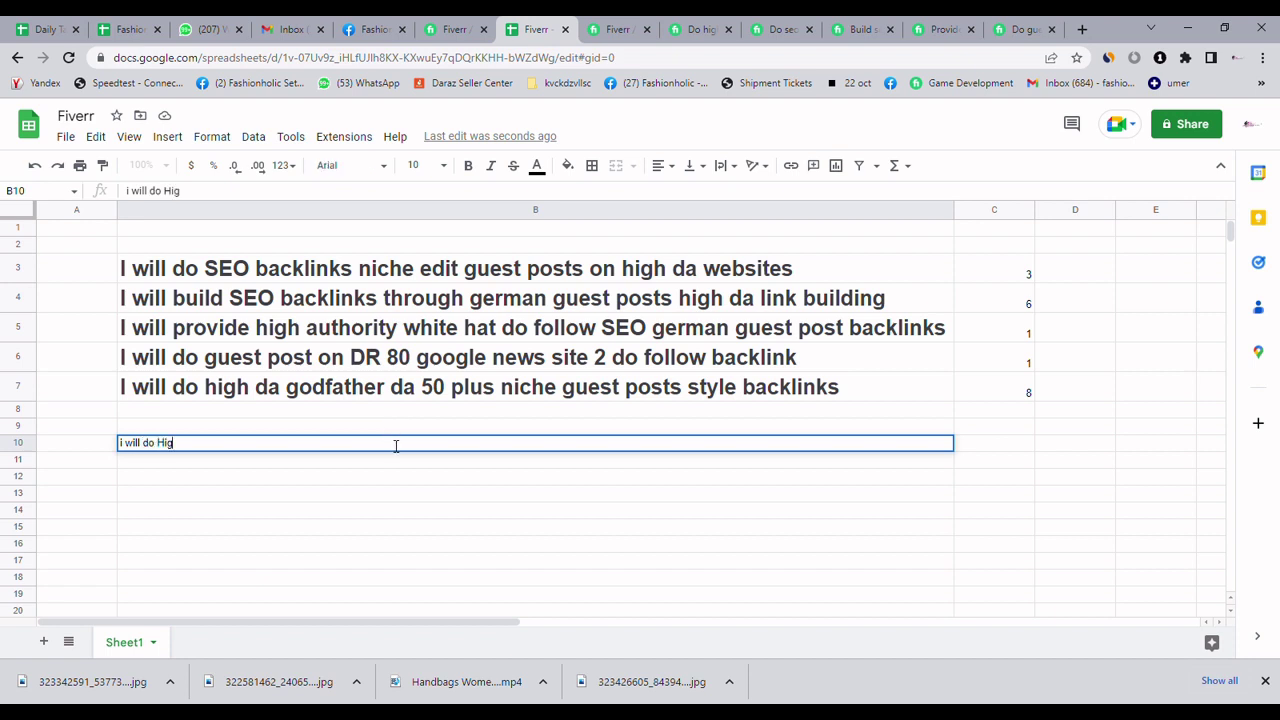
{"action": "type", "text": "h DA Backlink"}
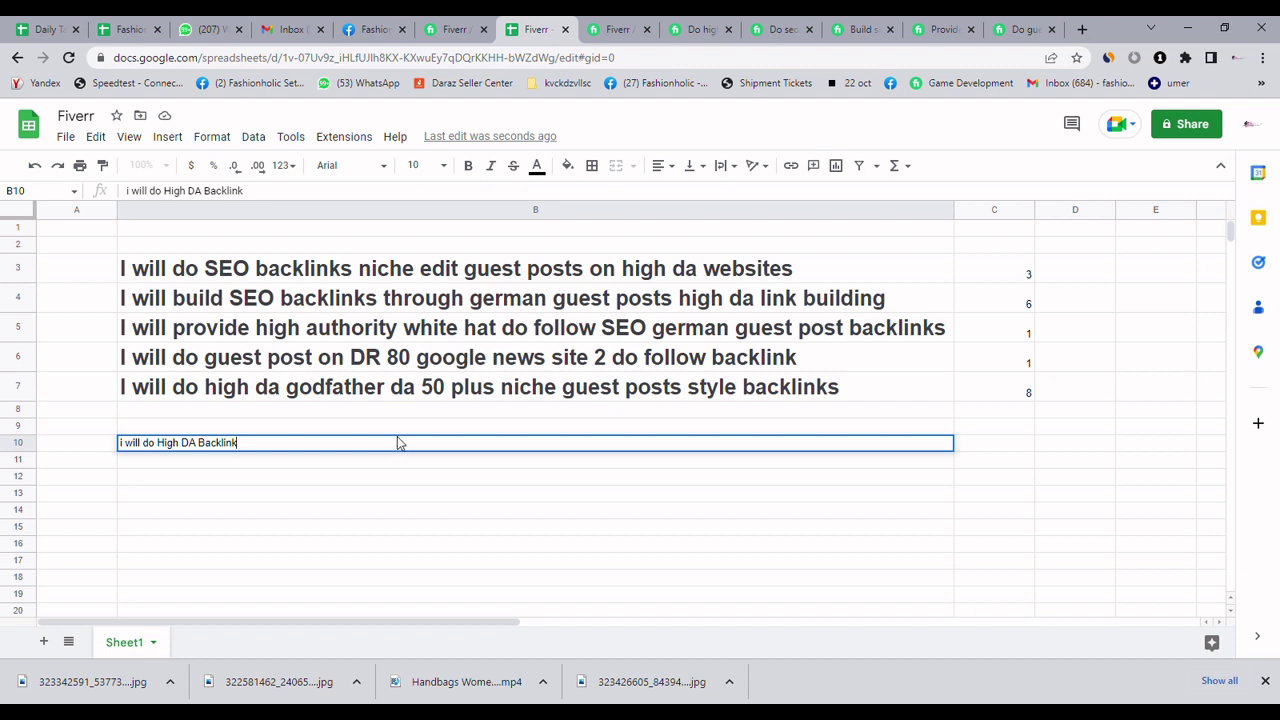
Step: Insert "Guest Post" before "Backlink" in the B10 title and add "DA 60+" at its end
{"action": "left_click", "coordinate": [207, 450]}
{"action": "type", "text": "Guest "}
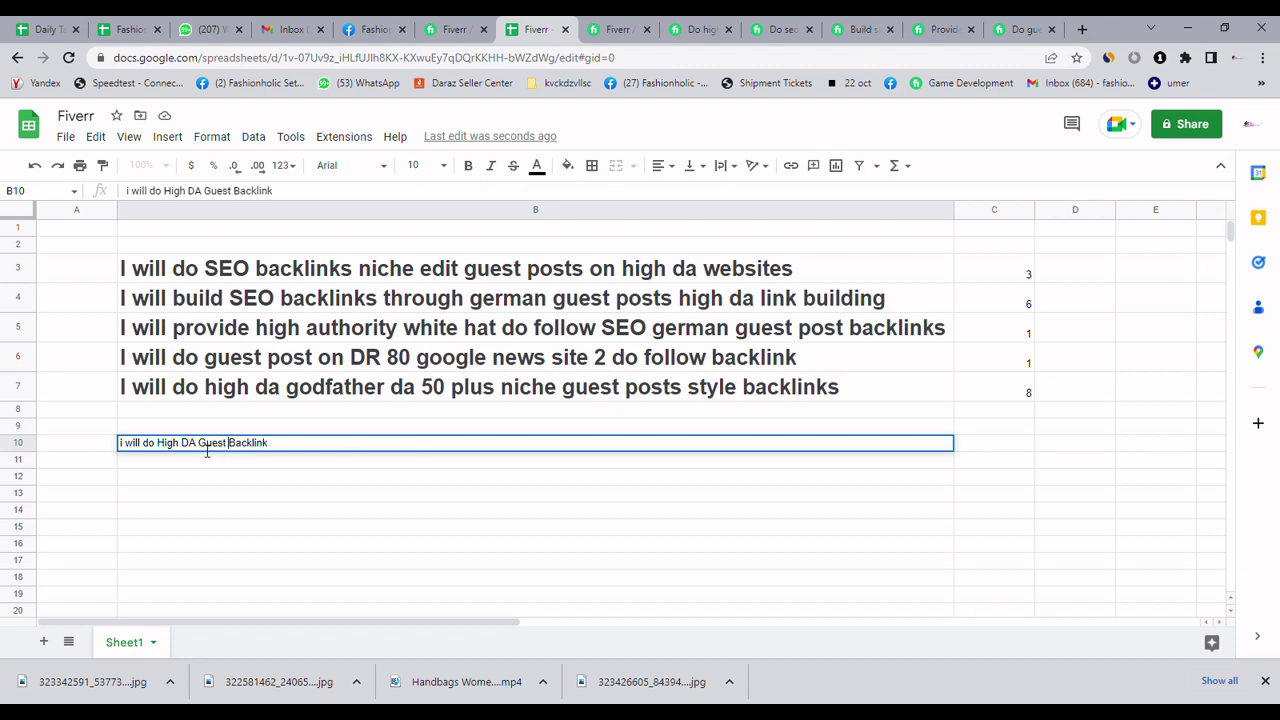
{"action": "type", "text": "Post Backlink "}
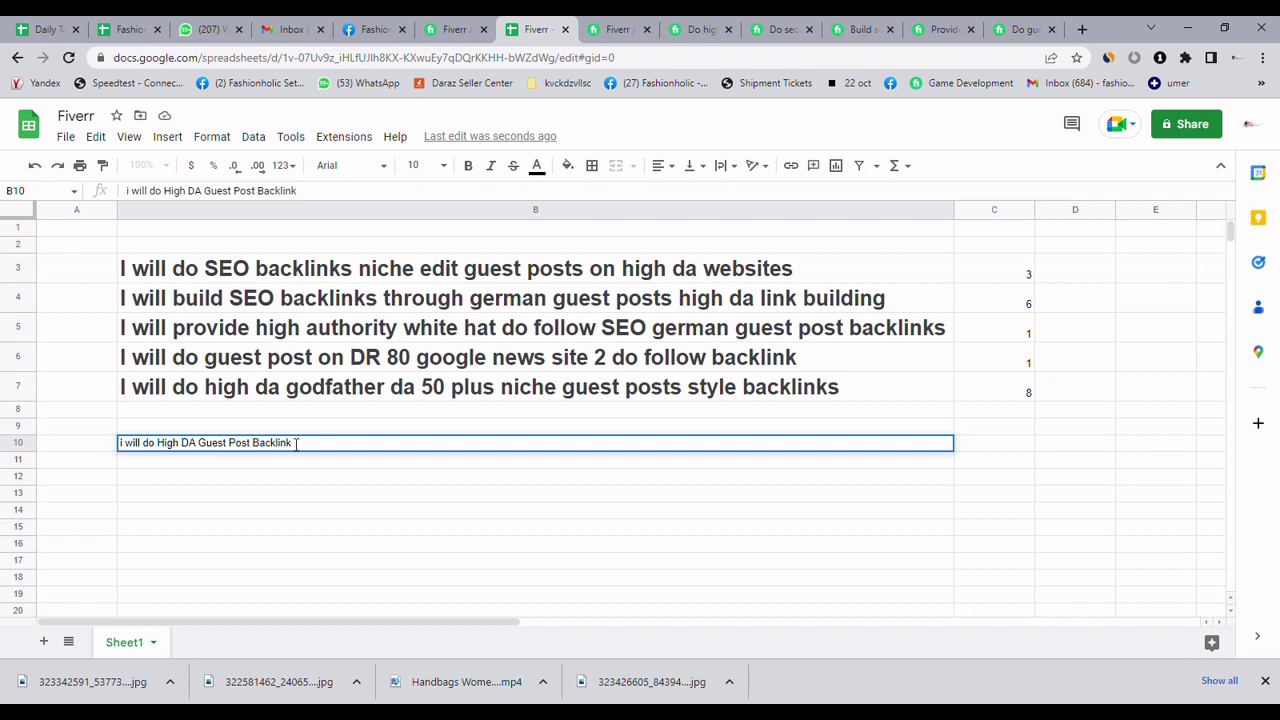
{"action": "type", "text": "DA 60+"}
{"action": "left_click", "coordinate": [318, 487]}
{"action": "left_click", "coordinate": [325, 446]}
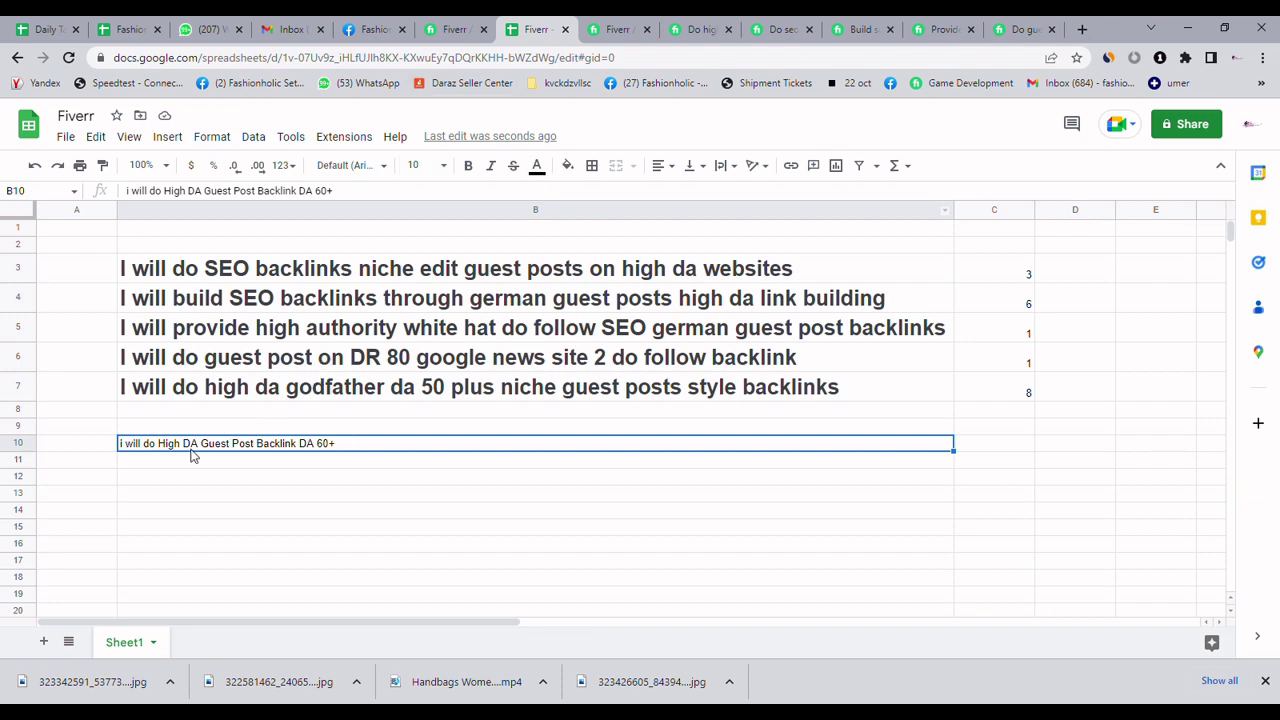
Step: Insert "SEO" before "Backlink" in the B10 title
{"action": "left_click", "coordinate": [268, 458]}
{"action": "left_click", "coordinate": [266, 443]}
{"action": "left_click", "coordinate": [267, 199]}
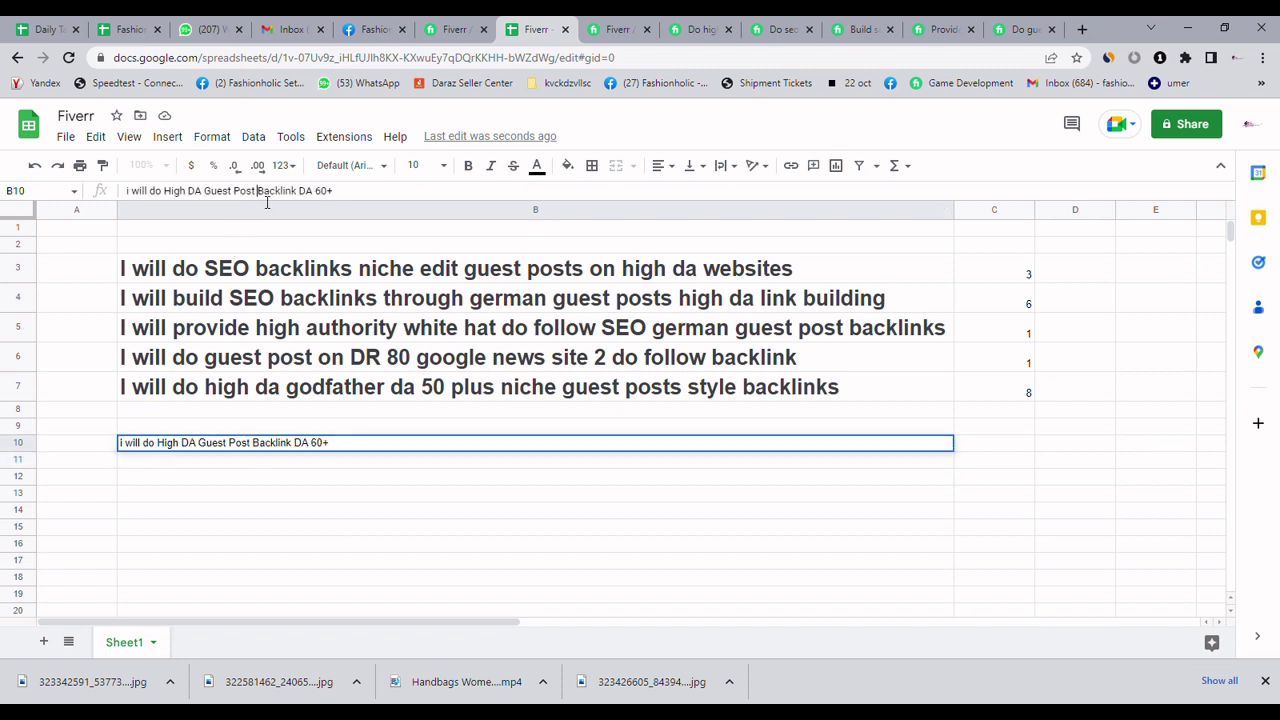
{"action": "type", "text": "SEO"}
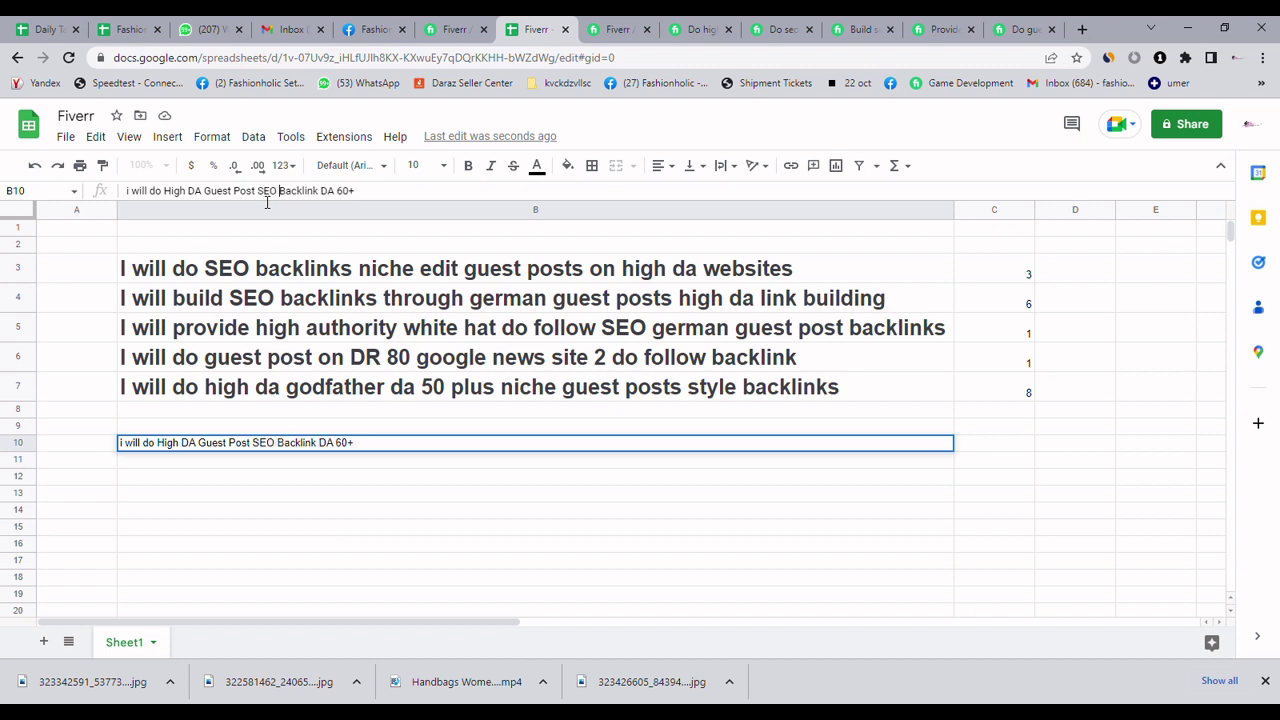
{"action": "key", "text": "Return"}
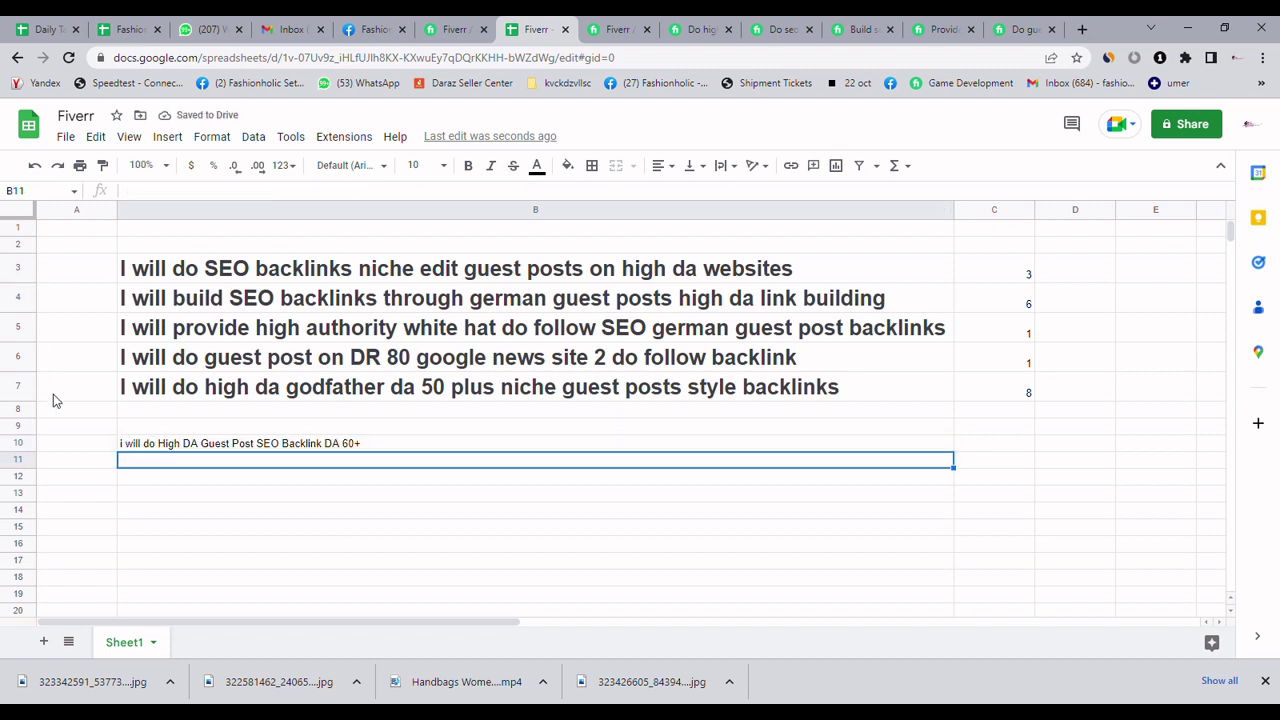
Step: Label the drafted gig title by entering "Title" in cell A10
{"action": "left_click", "coordinate": [94, 442]}
{"action": "left_click", "coordinate": [132, 463]}
{"action": "left_click", "coordinate": [108, 448]}
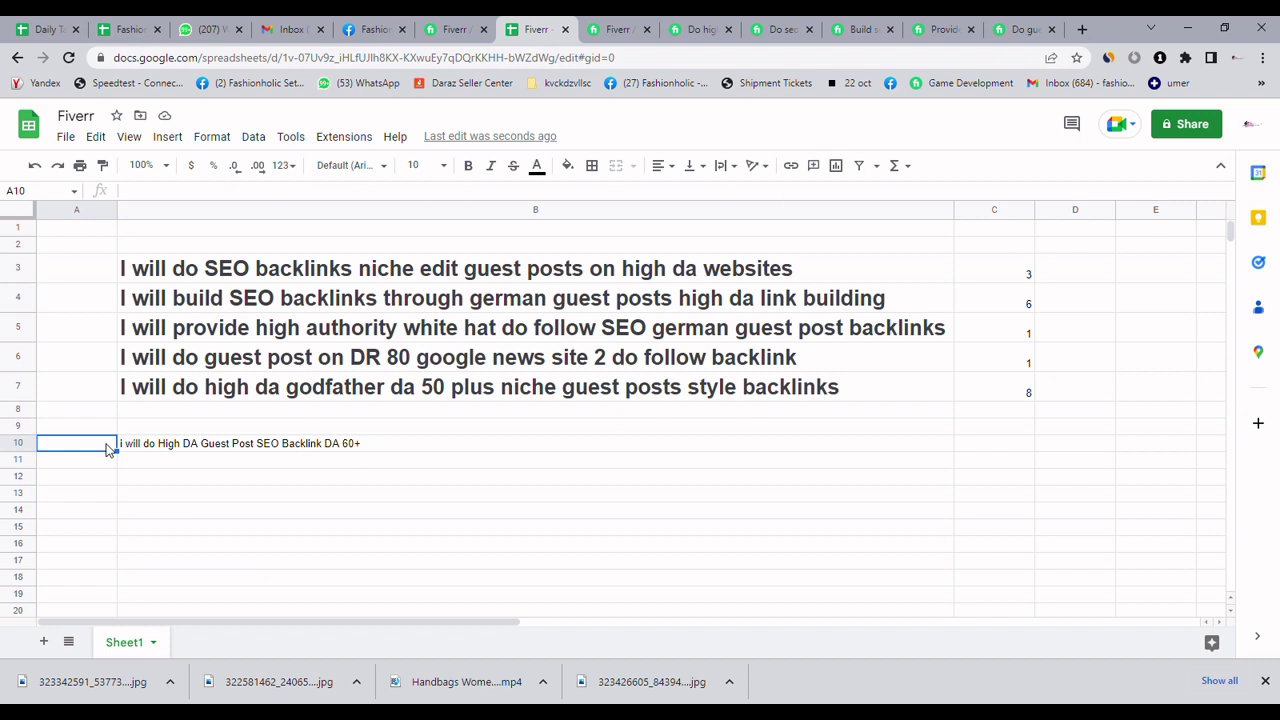
{"action": "type", "text": "Titlw"}
{"action": "key", "text": "Return"}
{"action": "left_click", "coordinate": [108, 450]}
{"action": "double_click", "coordinate": [108, 450]}
{"action": "key", "text": "BackSpace"}
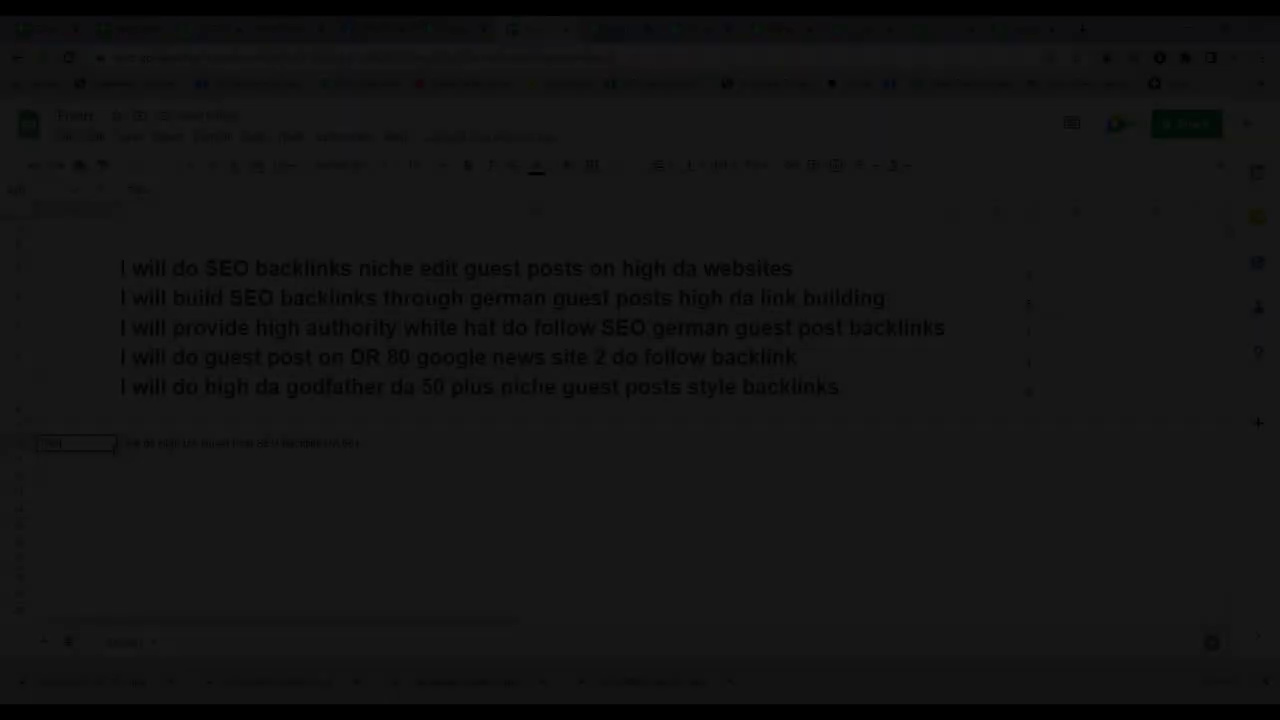
{"action": "type", "text": "e"}
{"action": "key", "text": "Return"}
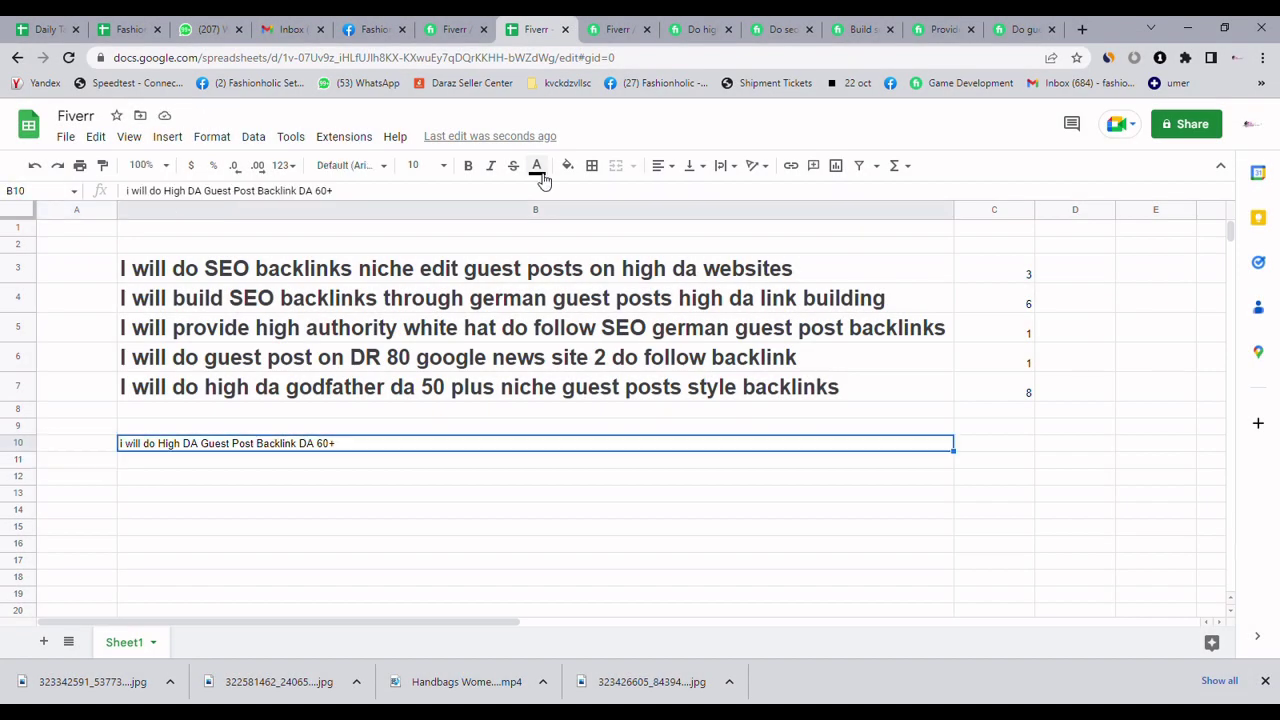
Step: Review the empty gig form, the Guest Post search results and the competitor titles collected in the spreadsheet
{"action": "left_click", "coordinate": [437, 24]}
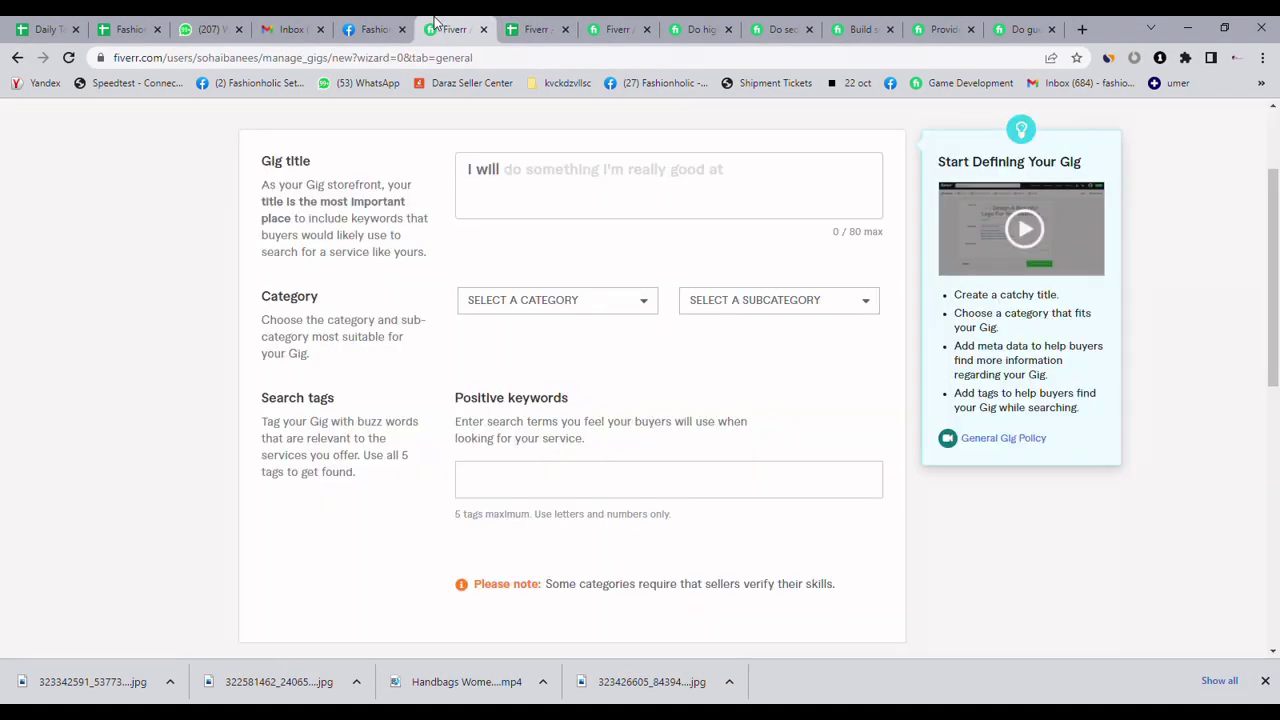
{"action": "left_click", "coordinate": [626, 24]}
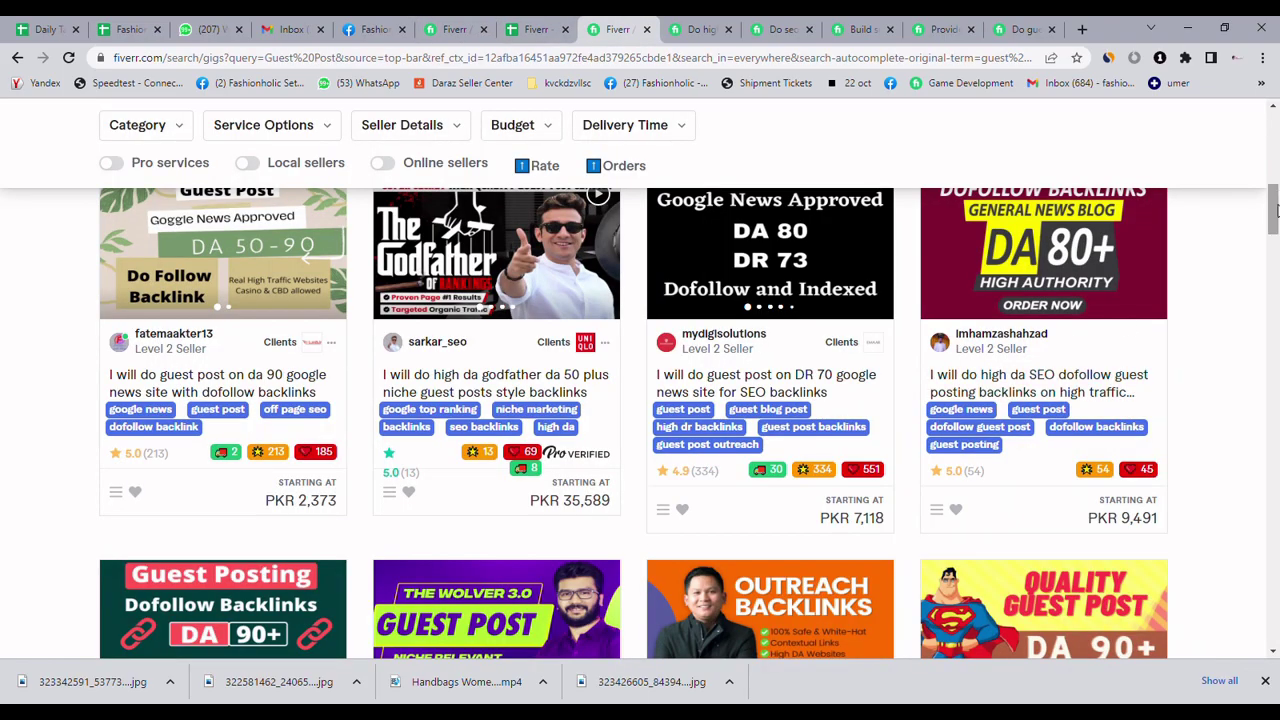
{"action": "left_click_drag", "start_coordinate": [1276, 209], "coordinate": [1276, 146]}
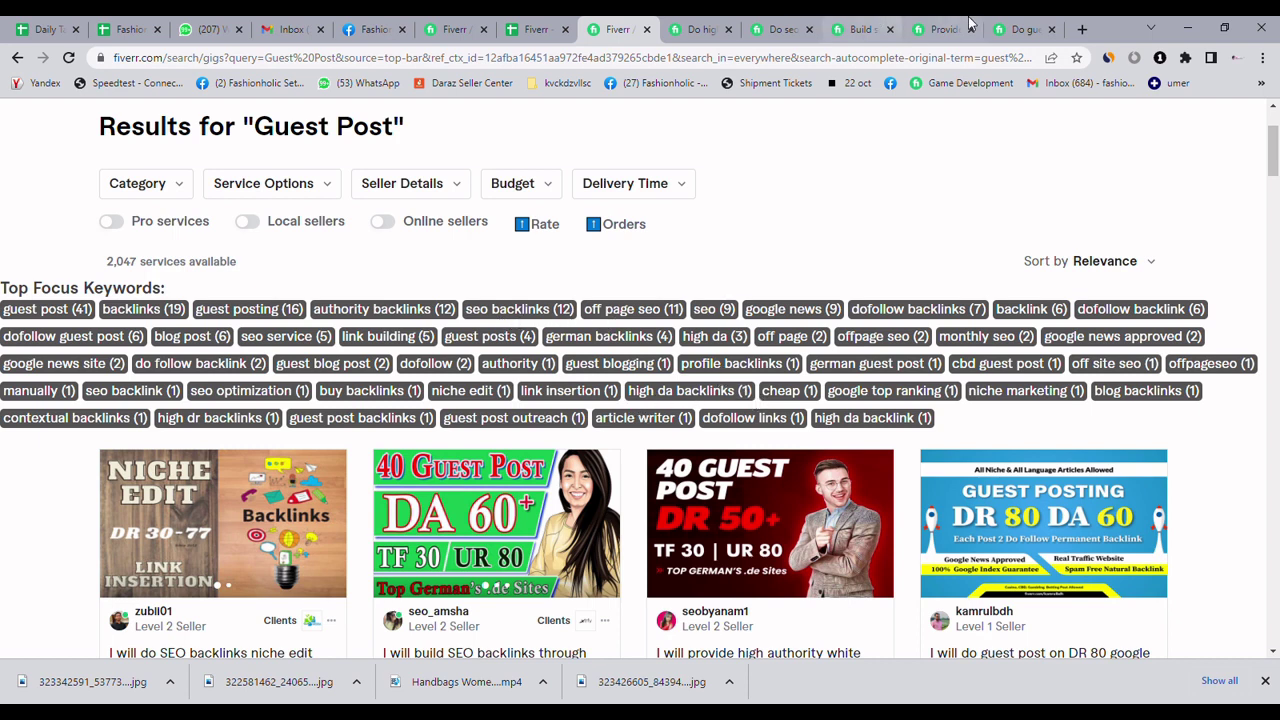
{"action": "left_click", "coordinate": [522, 27]}
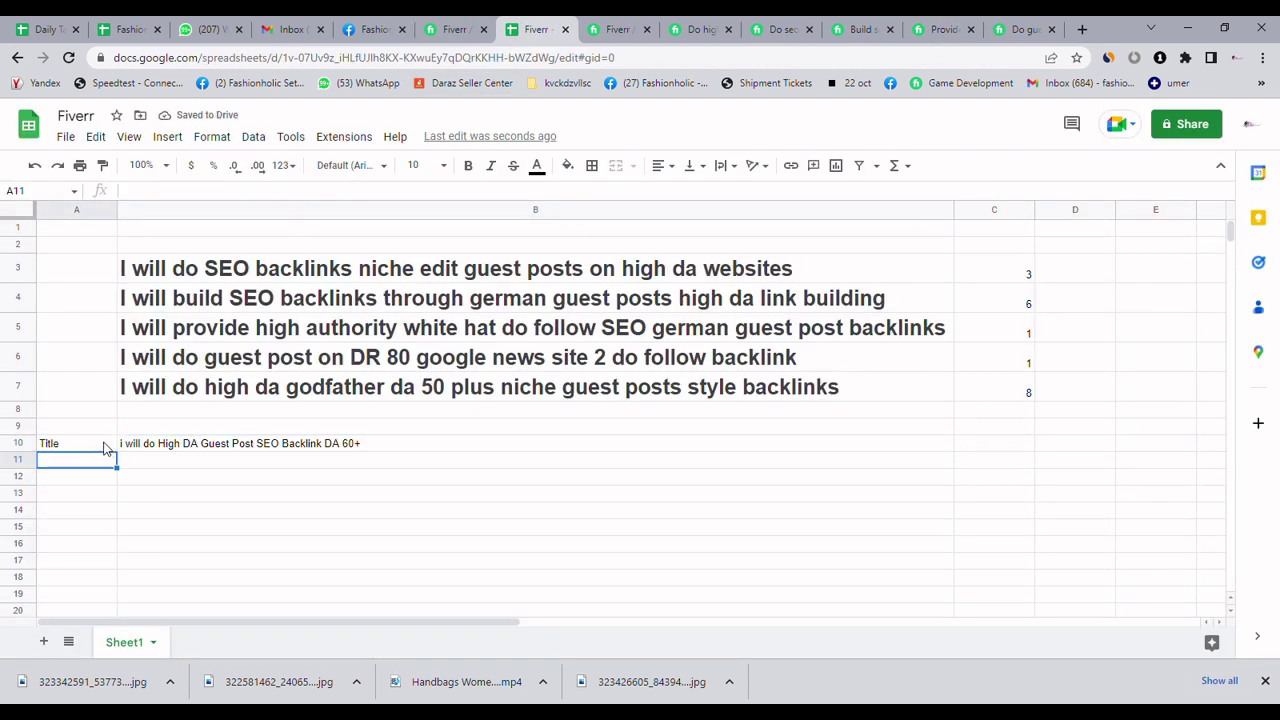
{"action": "left_click", "coordinate": [398, 340]}
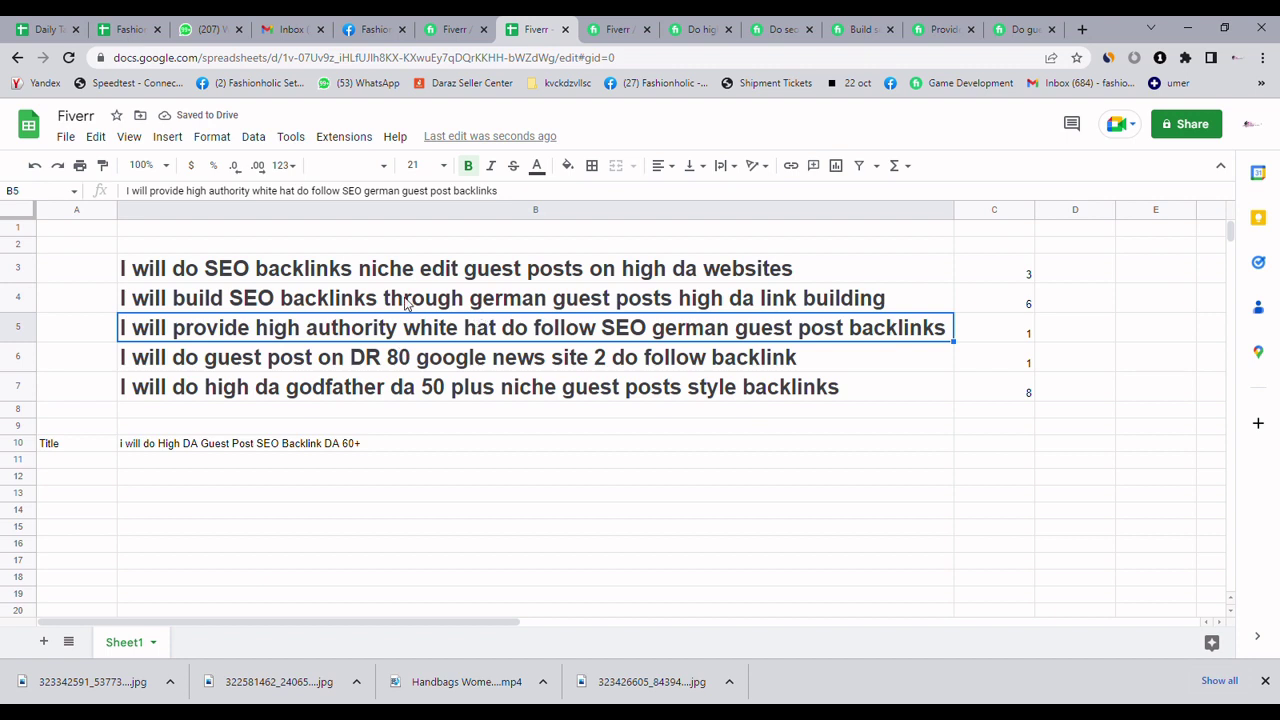
{"action": "left_click", "coordinate": [277, 272]}
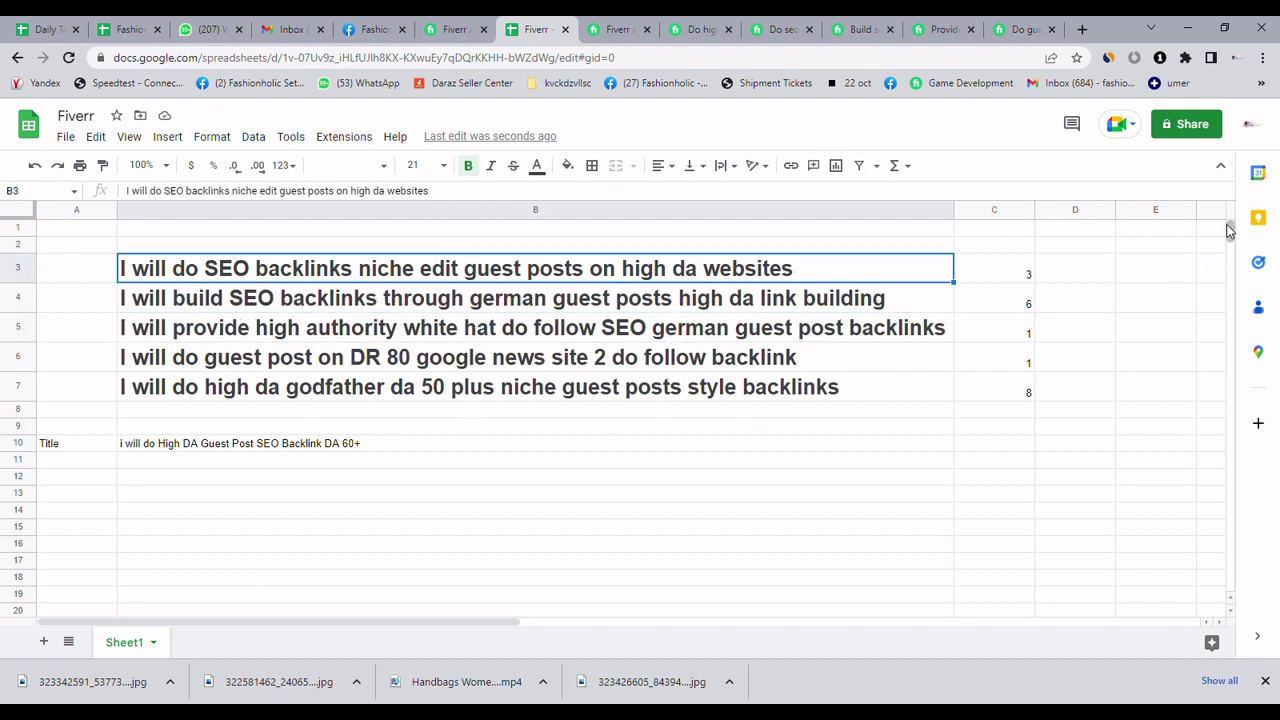
{"action": "scroll", "coordinate": [1230, 232], "scroll_direction": "down", "scroll_amount": 1}
{"action": "scroll", "coordinate": [1230, 232], "scroll_direction": "down", "scroll_amount": 1}
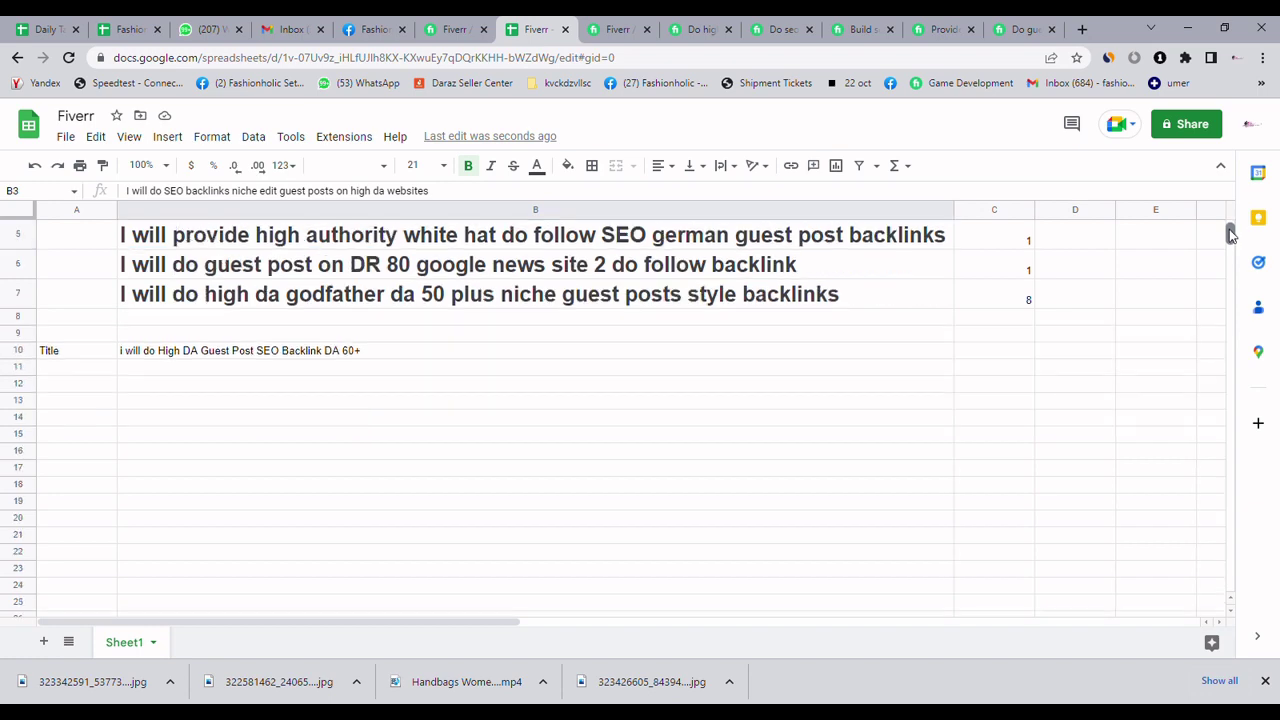
{"action": "left_click", "coordinate": [623, 22]}
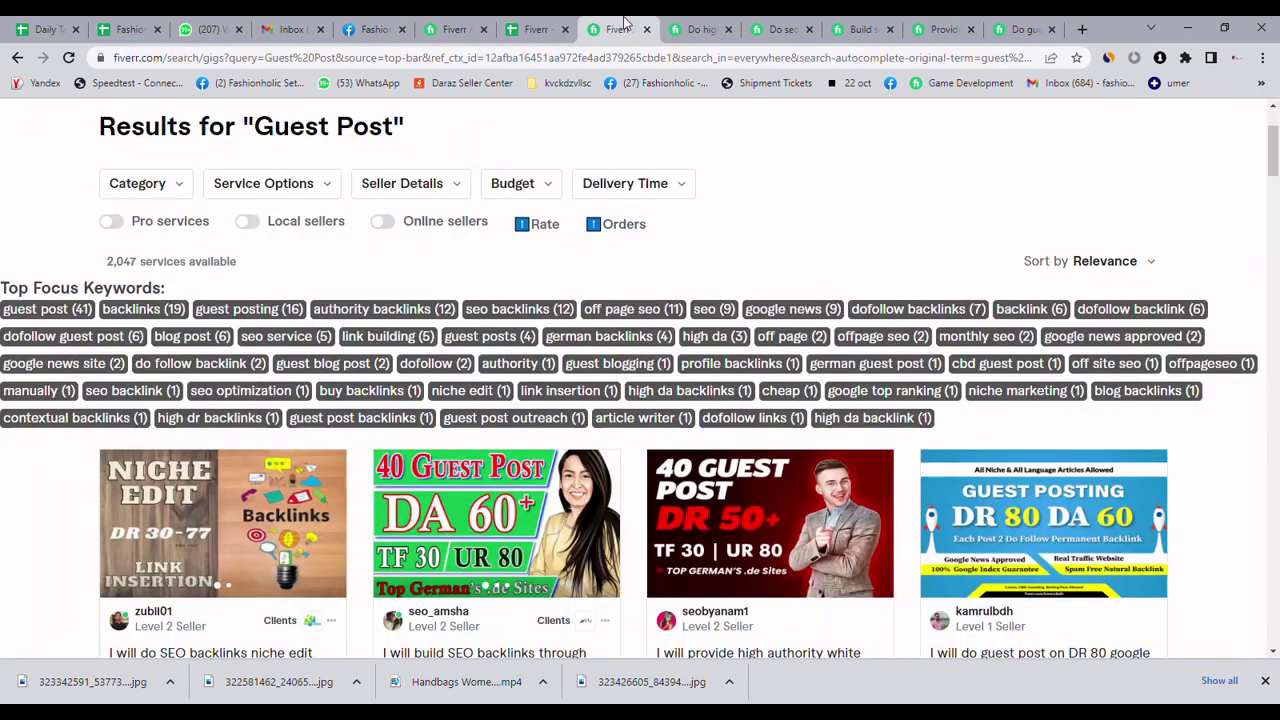
{"action": "left_click", "coordinate": [411, 22]}
{"action": "left_click", "coordinate": [516, 28]}
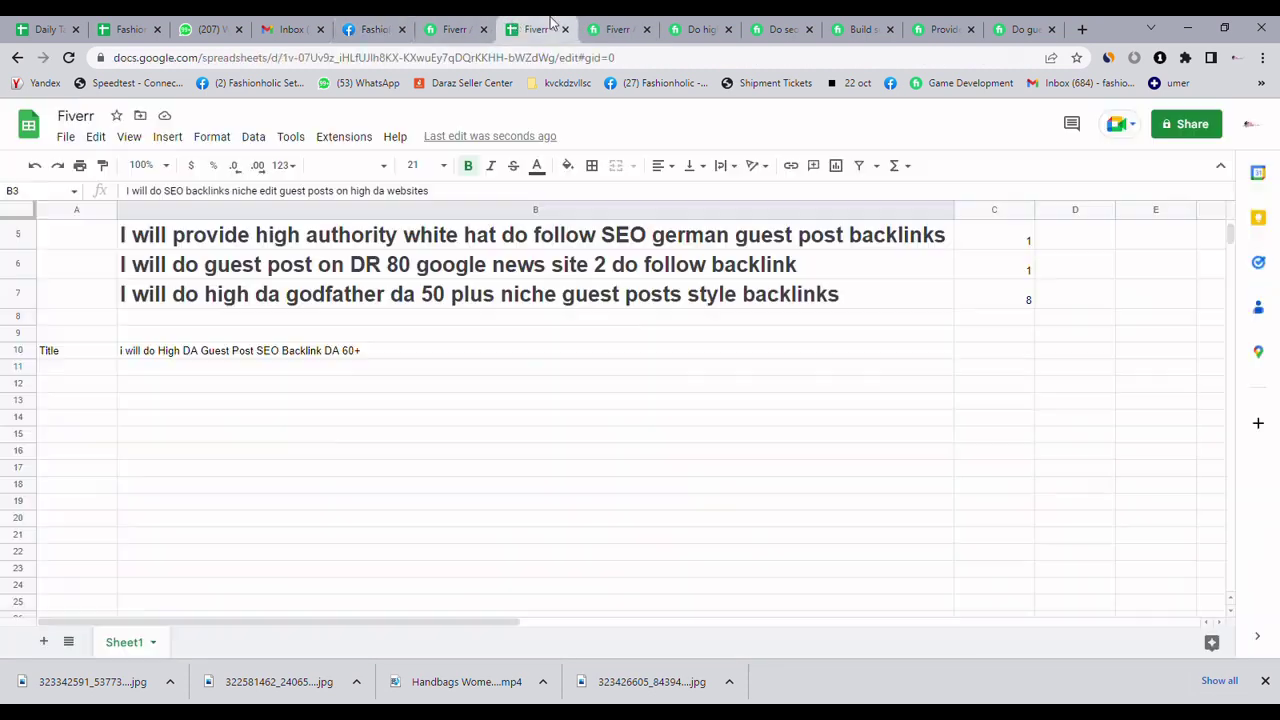
Step: Copy the drafted title from cell B10 into the gig title field of the new Fiverr gig
{"action": "left_click", "coordinate": [318, 350]}
{"action": "key", "text": "ctrl+c"}
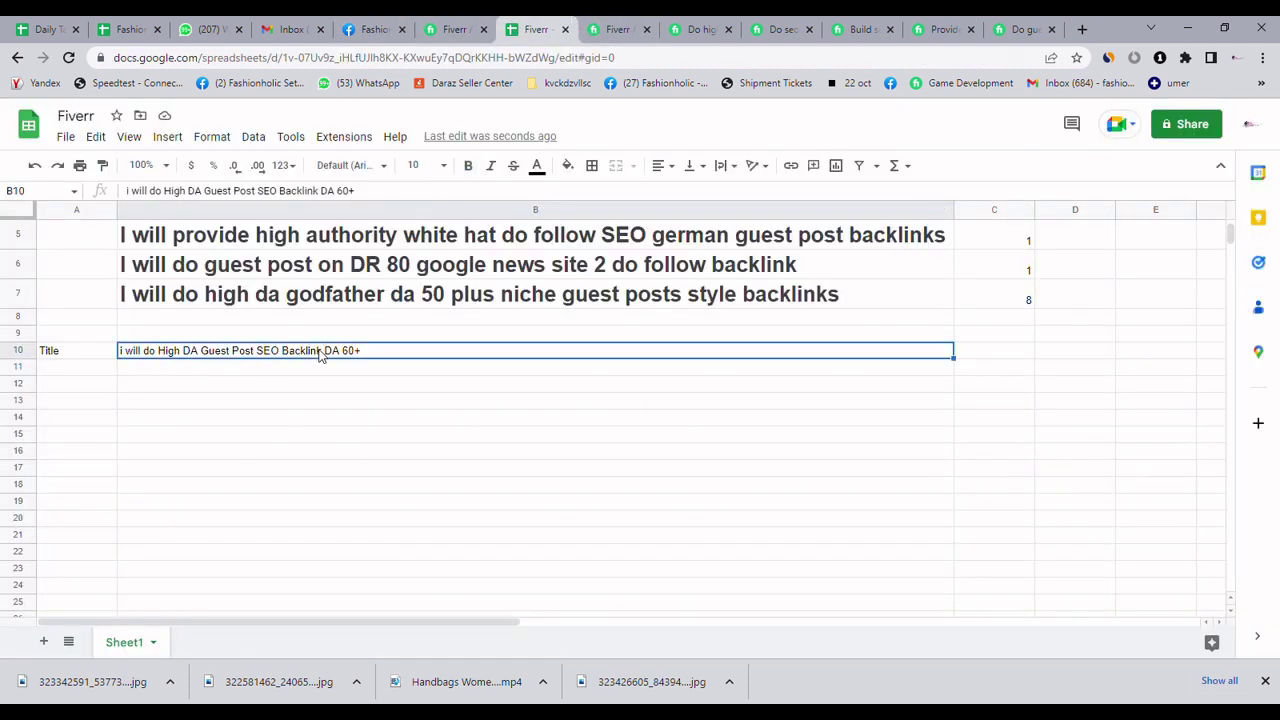
{"action": "left_click", "coordinate": [432, 28]}
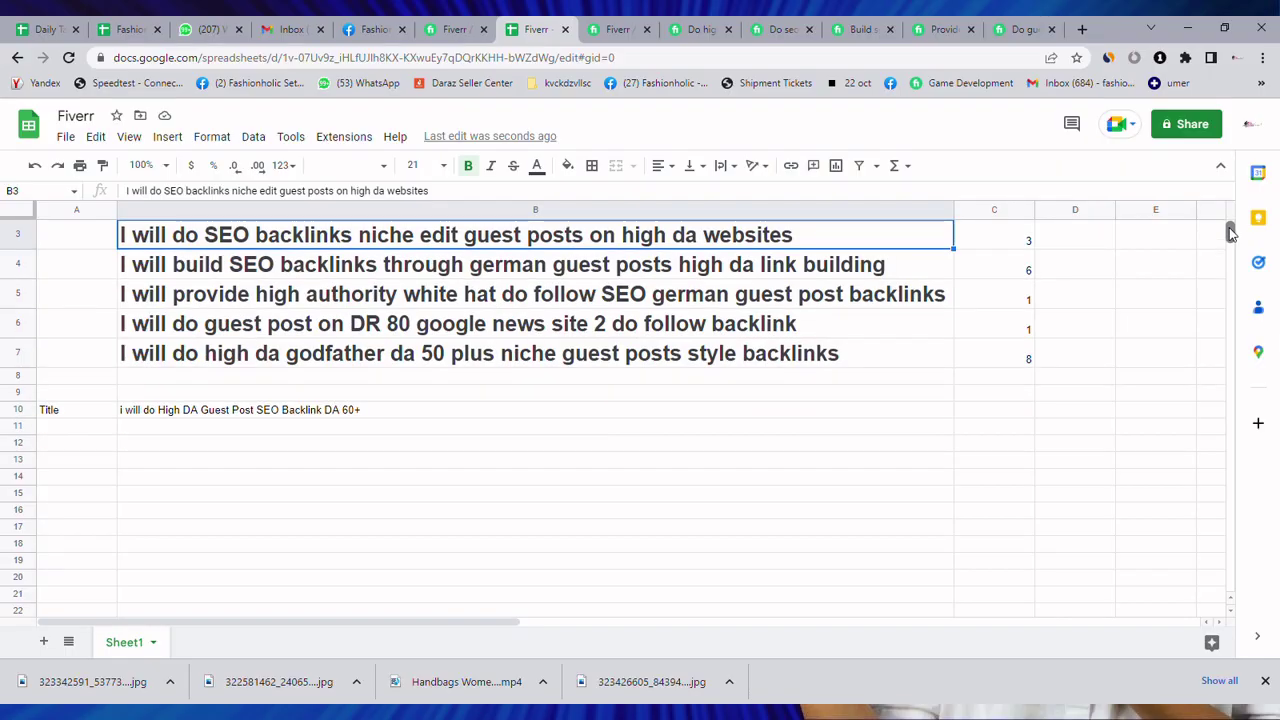
{"action": "scroll", "coordinate": [1231, 232], "scroll_direction": "down", "scroll_amount": 2}
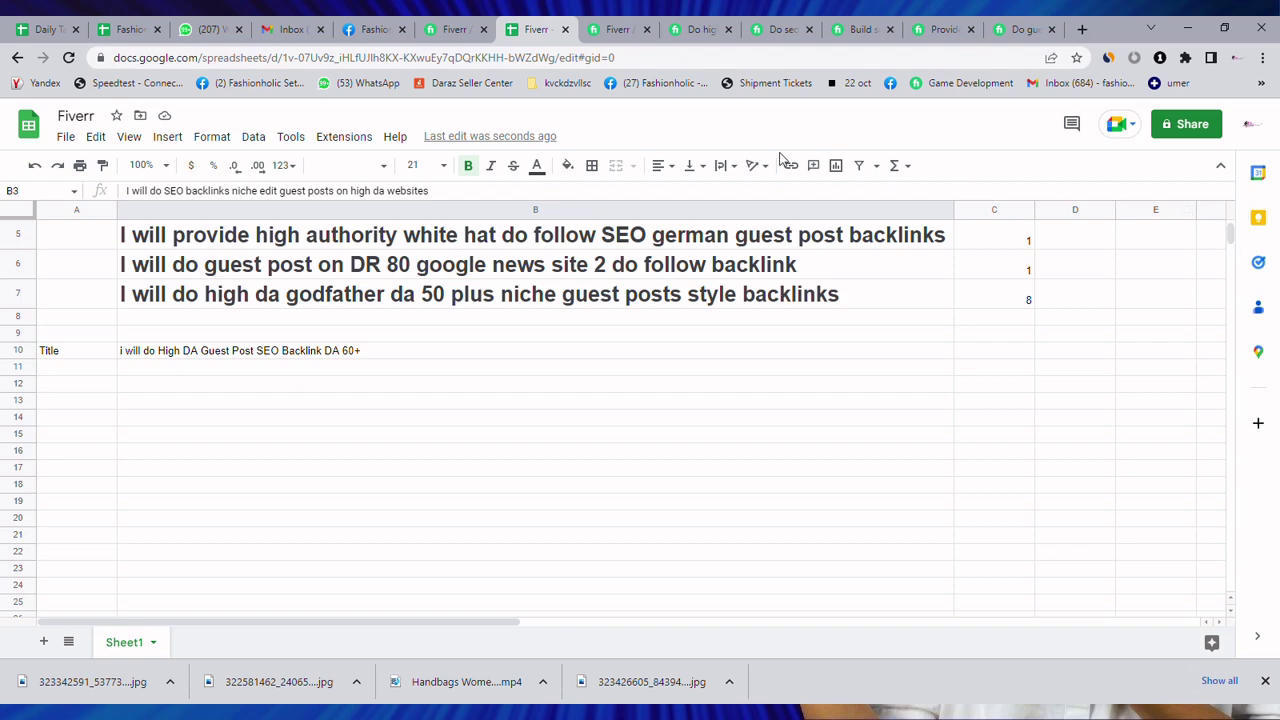
{"action": "left_click", "coordinate": [622, 22]}
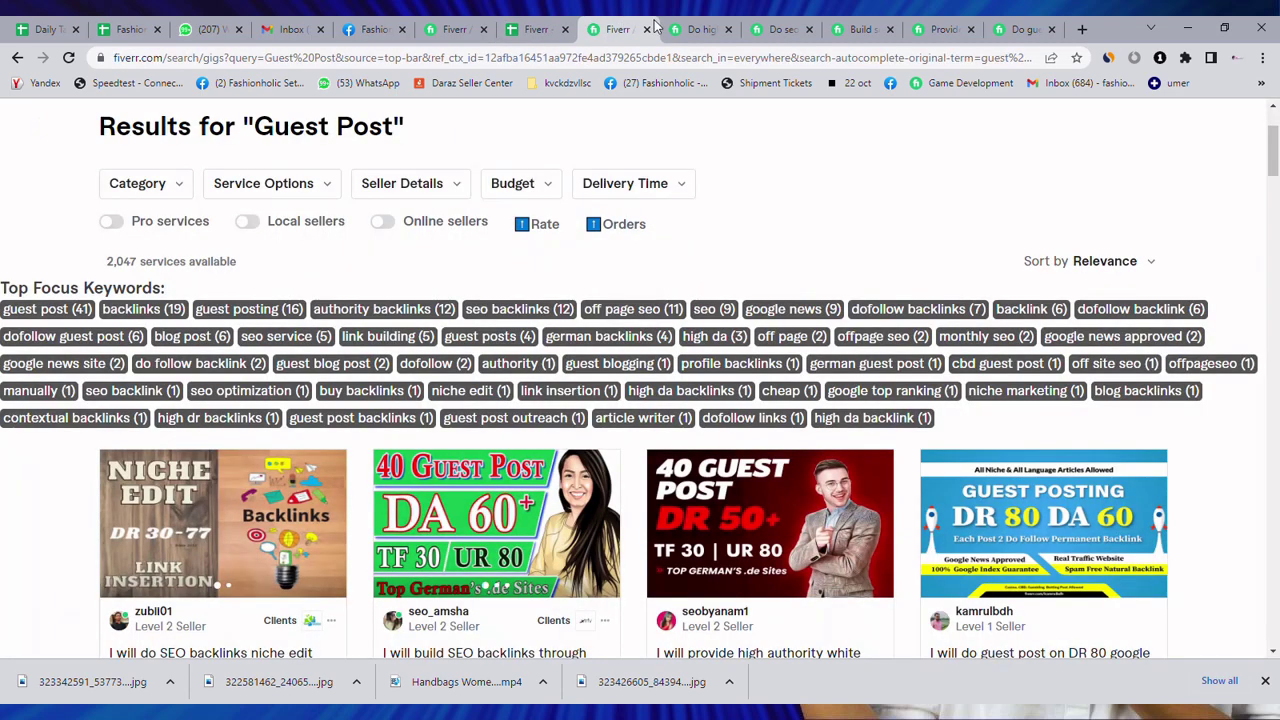
{"action": "left_click", "coordinate": [410, 24]}
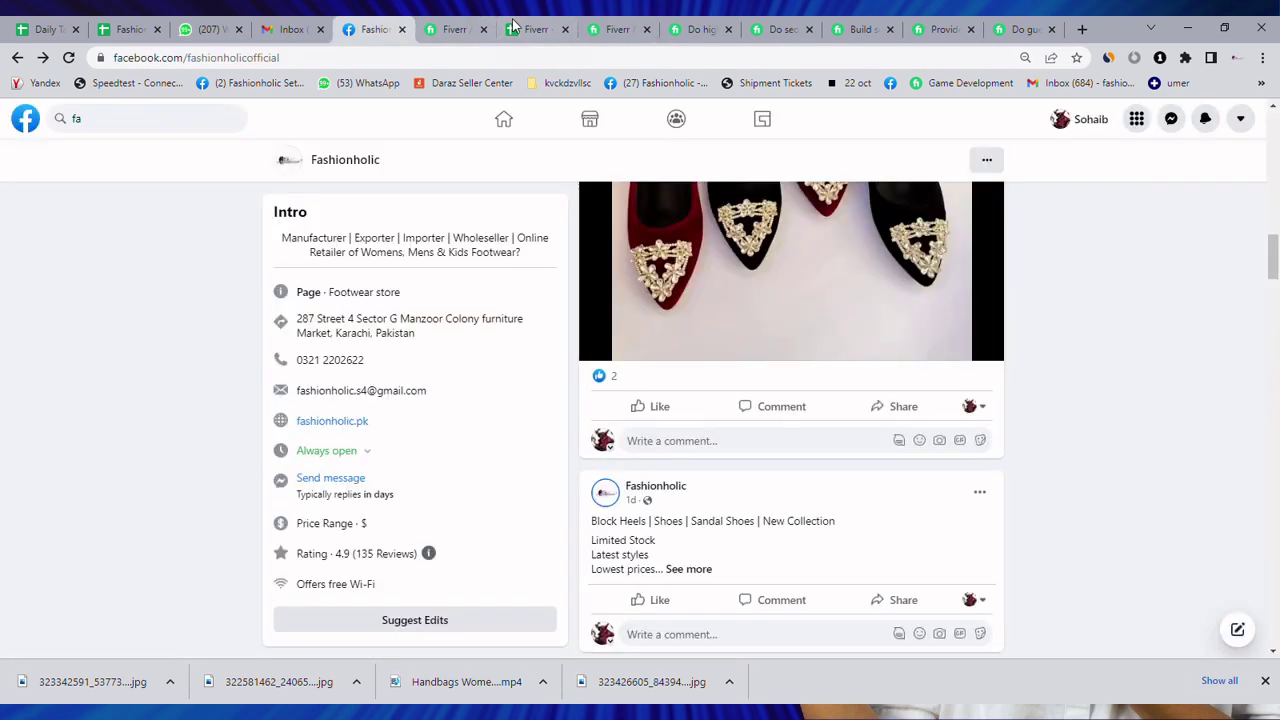
{"action": "left_click", "coordinate": [514, 27]}
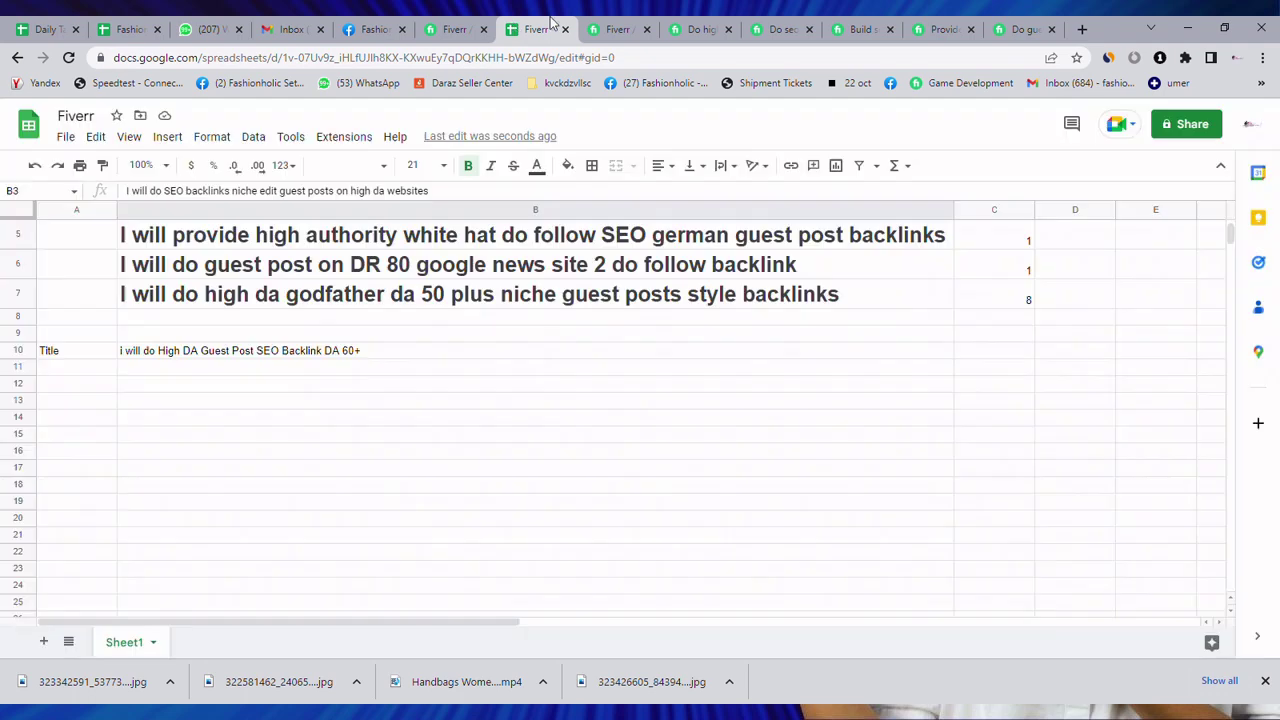
{"action": "left_click", "coordinate": [321, 351]}
{"action": "key", "text": "ctrl+c"}
{"action": "left_click", "coordinate": [430, 25]}
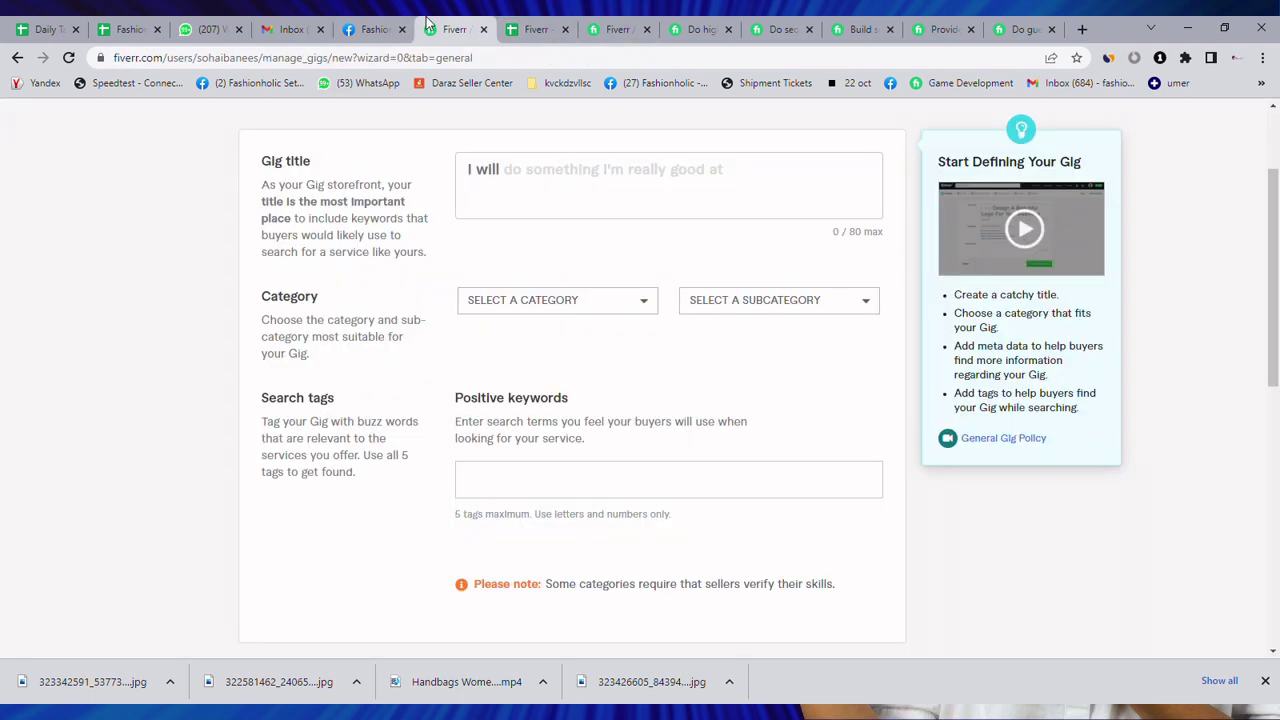
{"action": "left_click", "coordinate": [505, 173]}
{"action": "key", "text": "ctrl+v"}
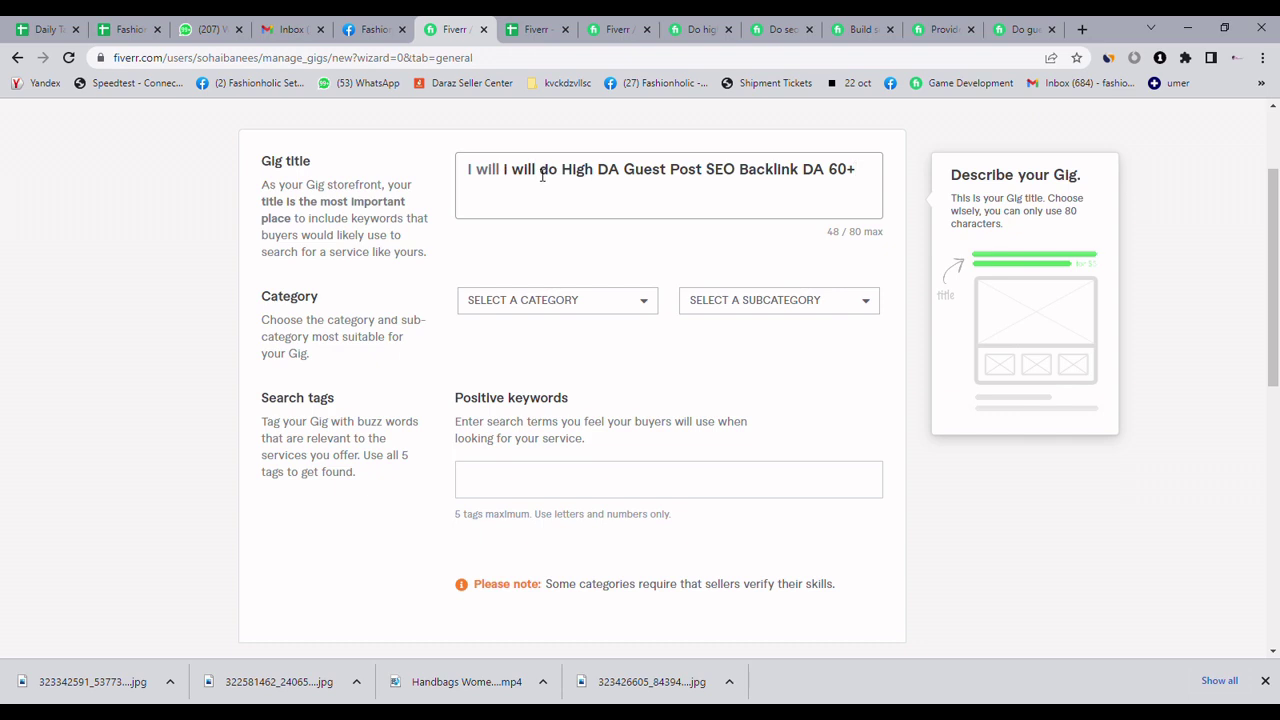
Step: Remove the duplicated "I will" from the gig title so it reads "I will do High DA Guest Post SEO Backlink DA 60+"
{"action": "key", "text": "BackSpace"}
{"action": "key", "text": "BackSpace"}
{"action": "key", "text": "BackSpace"}
{"action": "key", "text": "BackSpace"}
{"action": "key", "text": "BackSpace"}
{"action": "key", "text": "BackSpace"}
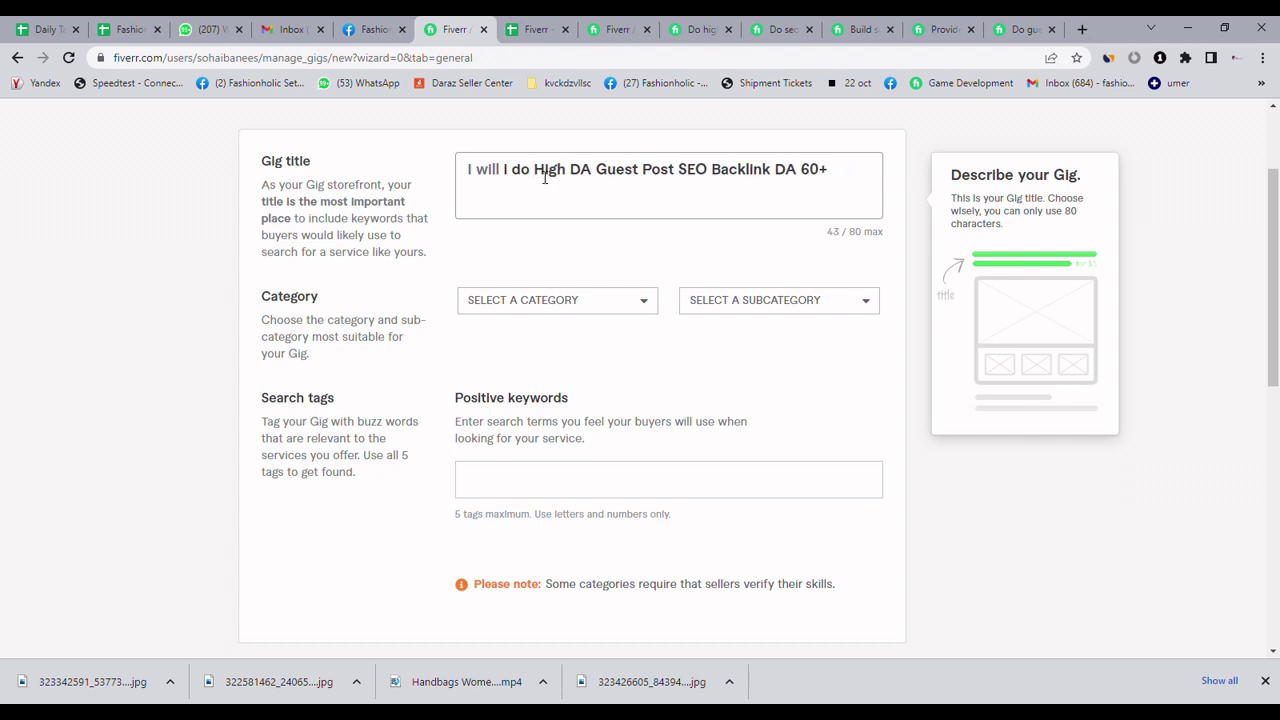
{"action": "key", "text": "BackSpace"}
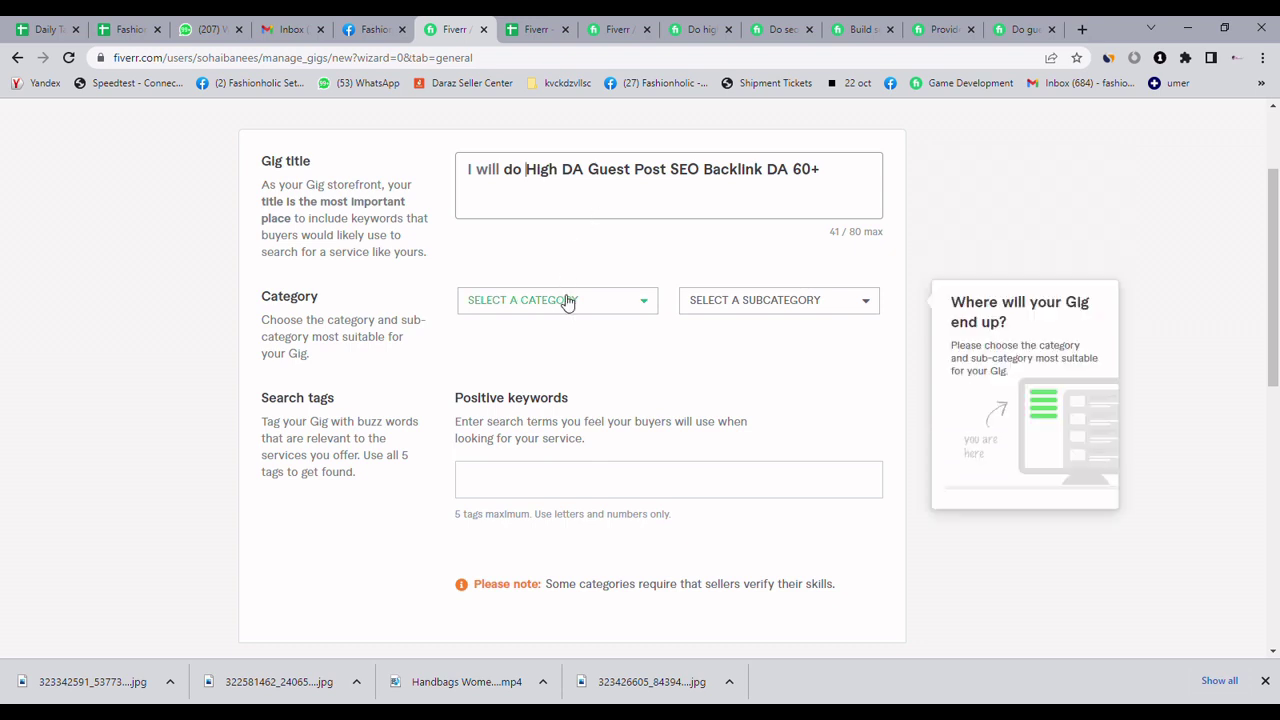
{"action": "left_click", "coordinate": [619, 239]}
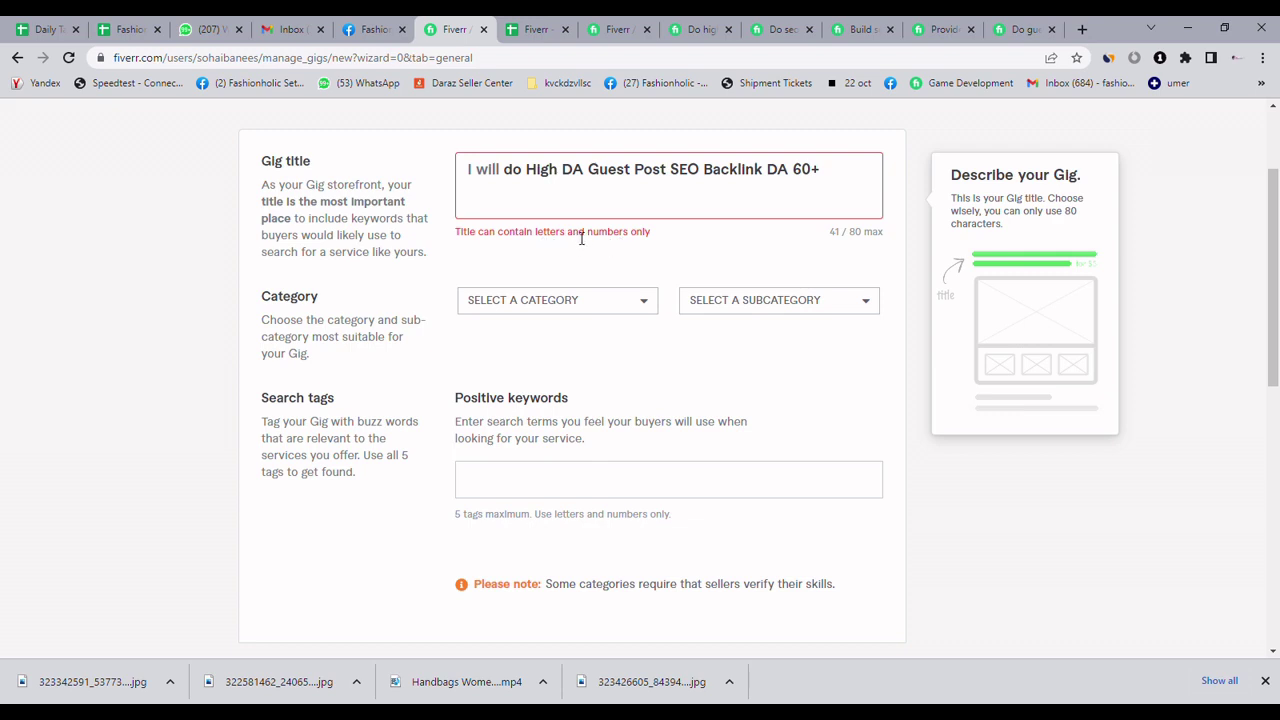
Step: Delete the plus sign and the space before 60 so the gig title ends in "DA60"
{"action": "left_click", "coordinate": [757, 188]}
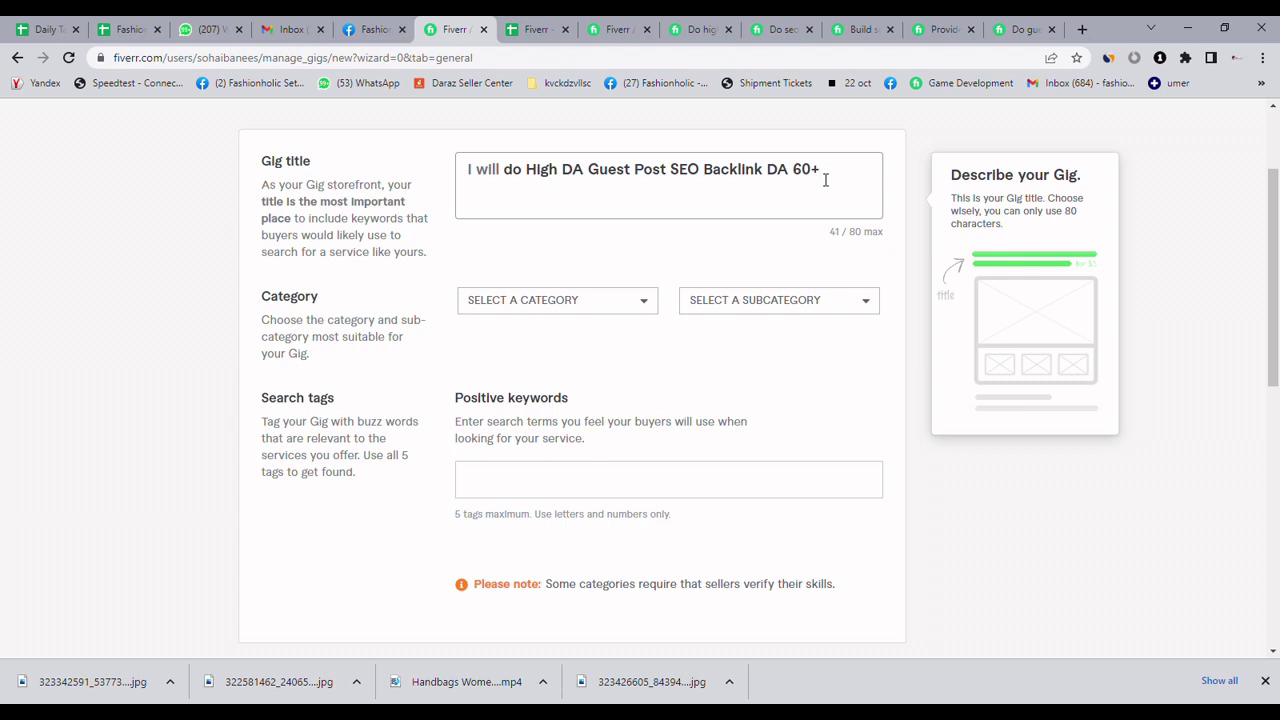
{"action": "key", "text": "BackSpace"}
{"action": "key", "text": "Left"}
{"action": "key", "text": "Left"}
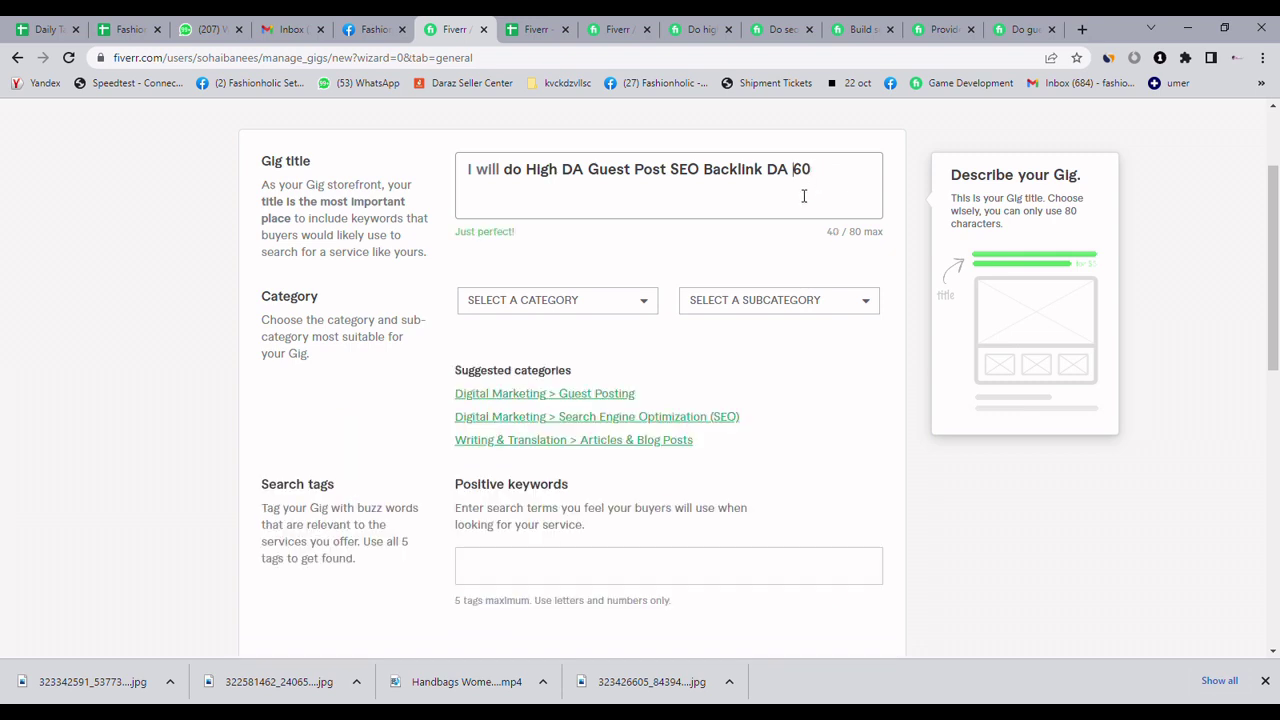
{"action": "key", "text": "BackSpace"}
{"action": "left_click", "coordinate": [770, 256]}
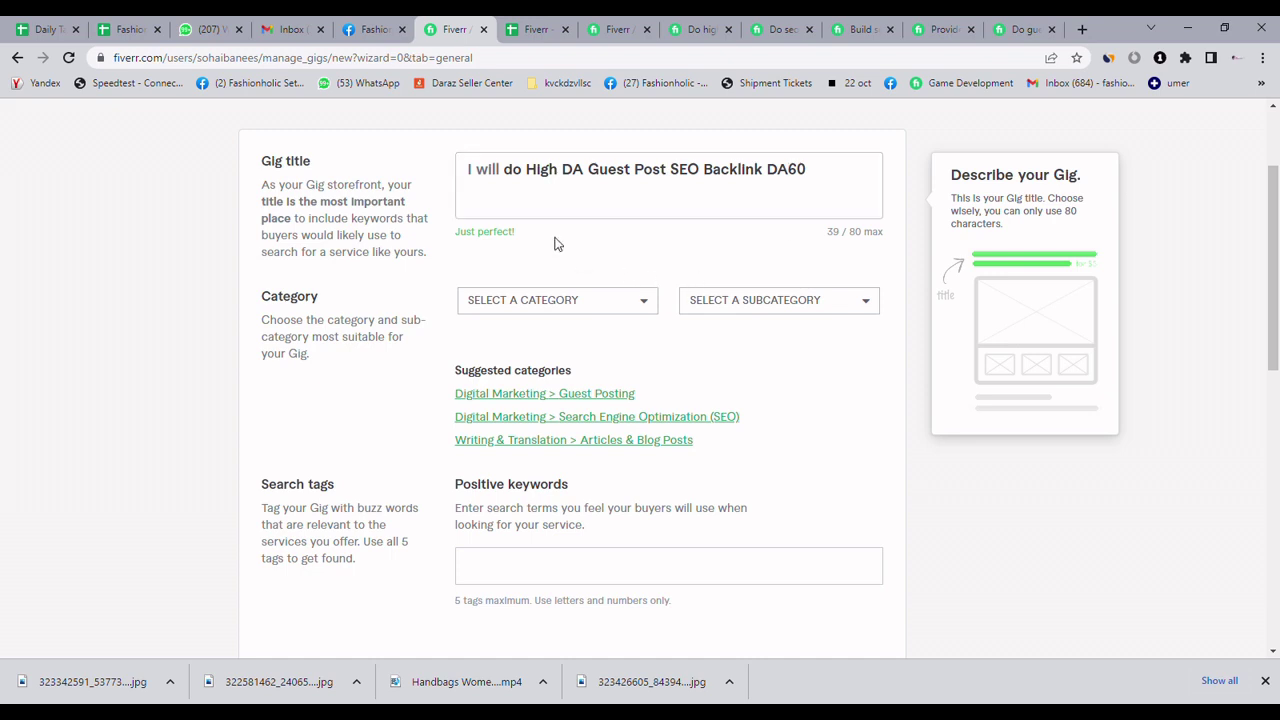
Step: Assign the suggested category Digital Marketing > Guest Posting and select the industries Beauty & cosmetics, Fashion & apparel, Food & beverage, Real estate, and Medical & pharmaceutical
{"action": "left_click", "coordinate": [557, 397]}
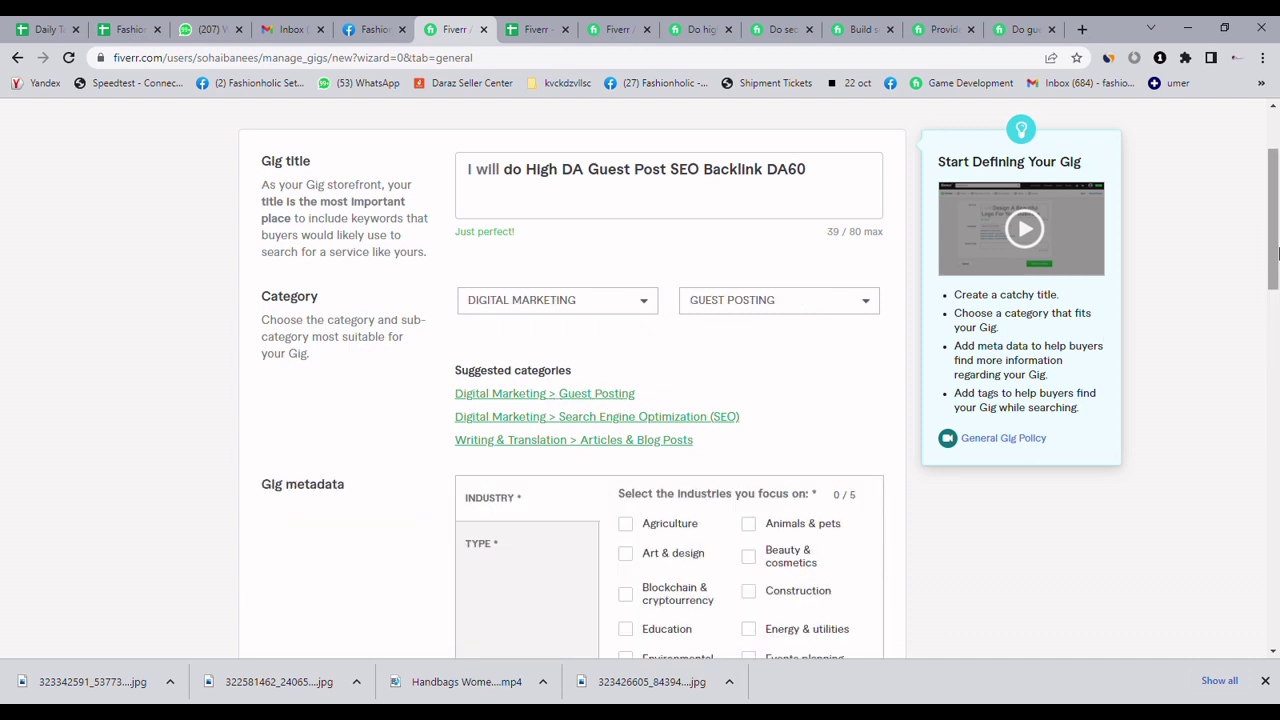
{"action": "left_click_drag", "start_coordinate": [1277, 253], "coordinate": [1277, 325]}
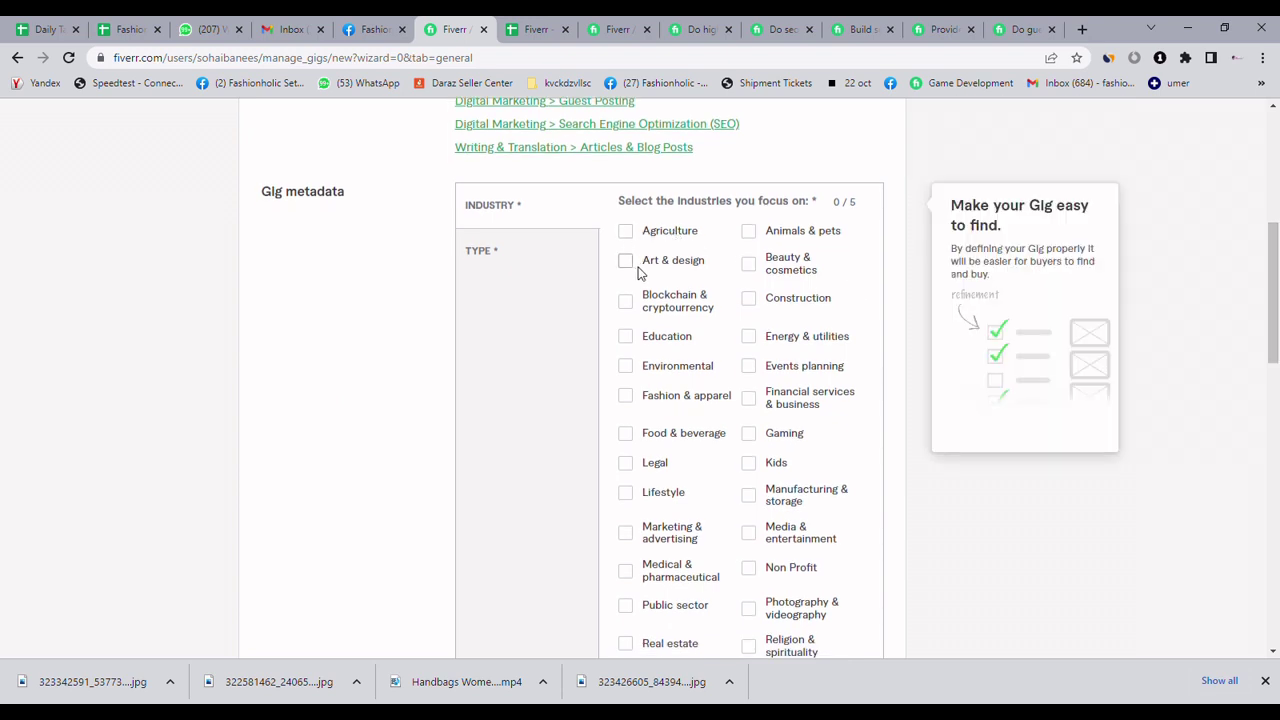
{"action": "left_click", "coordinate": [750, 265]}
{"action": "left_click", "coordinate": [626, 398]}
{"action": "left_click", "coordinate": [634, 439]}
{"action": "left_click_drag", "start_coordinate": [1274, 345], "coordinate": [1275, 391]}
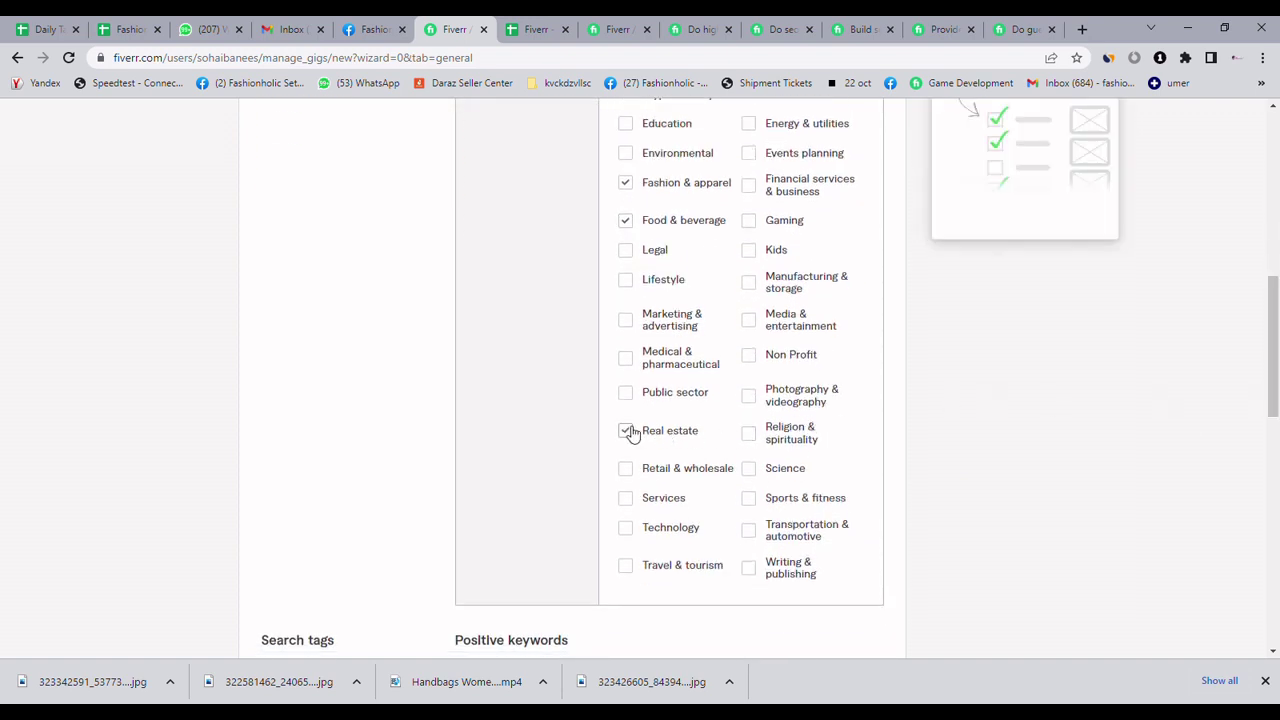
{"action": "left_click", "coordinate": [625, 357]}
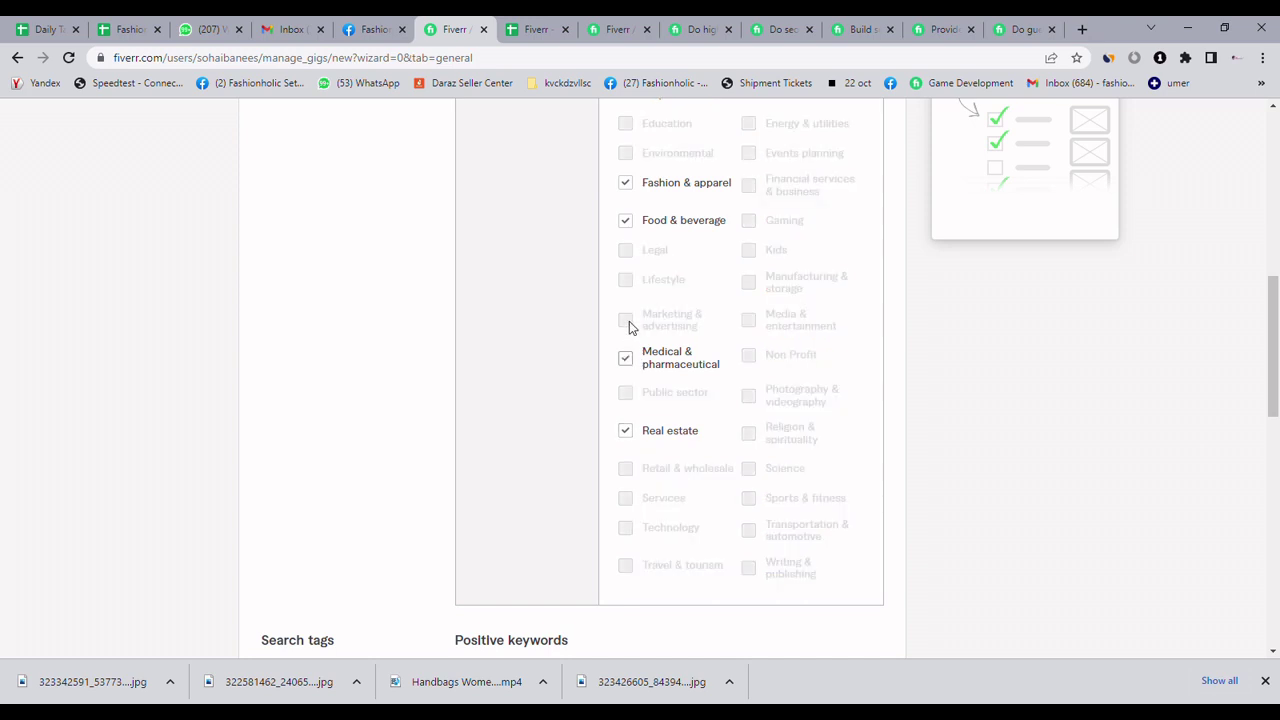
Step: Copy the related tags high da, seo backlinks, backlinks, niche marketing and google top ranking from the competing "godfather" gig page
{"action": "left_click_drag", "start_coordinate": [1277, 329], "coordinate": [1277, 403]}
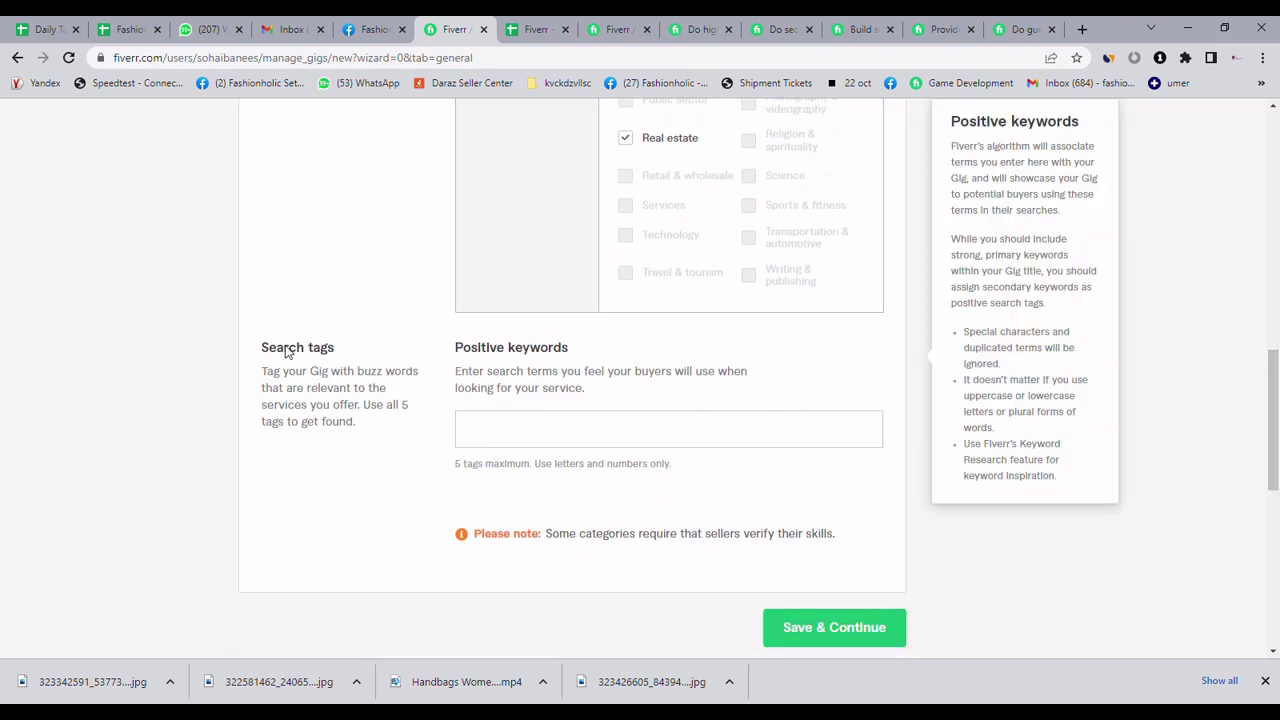
{"action": "left_click", "coordinate": [517, 438]}
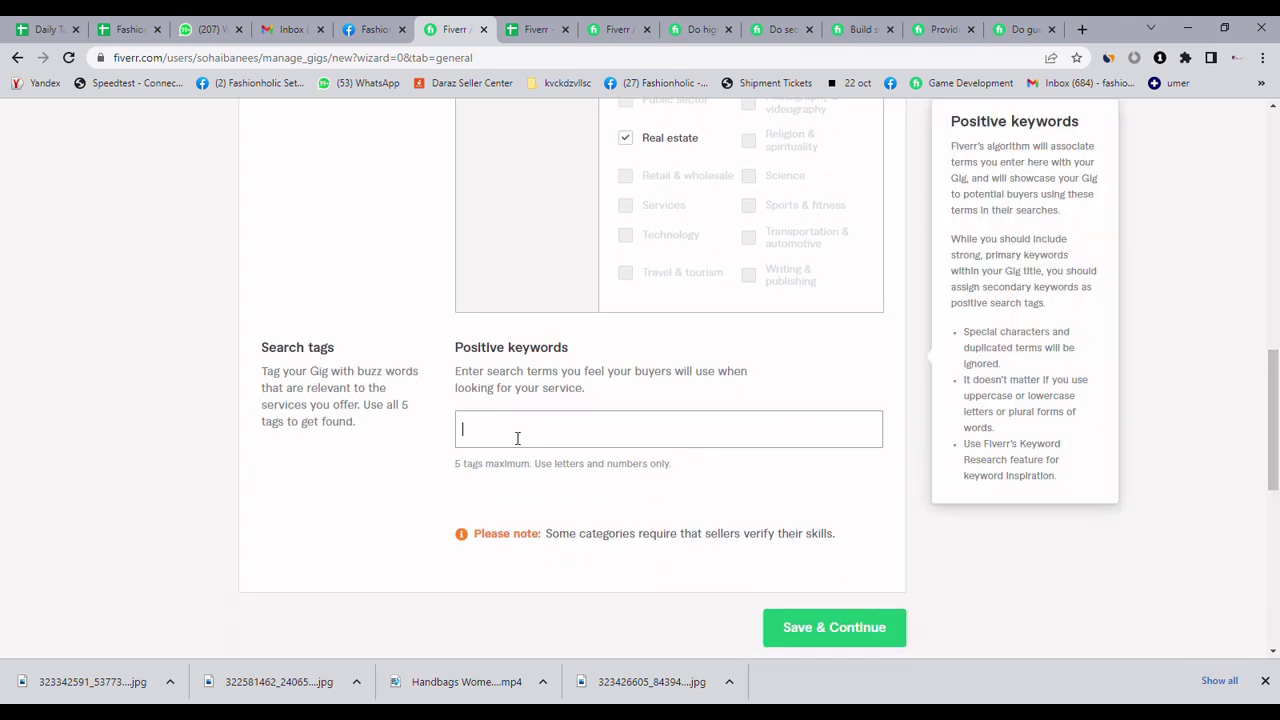
{"action": "left_click", "coordinate": [544, 252]}
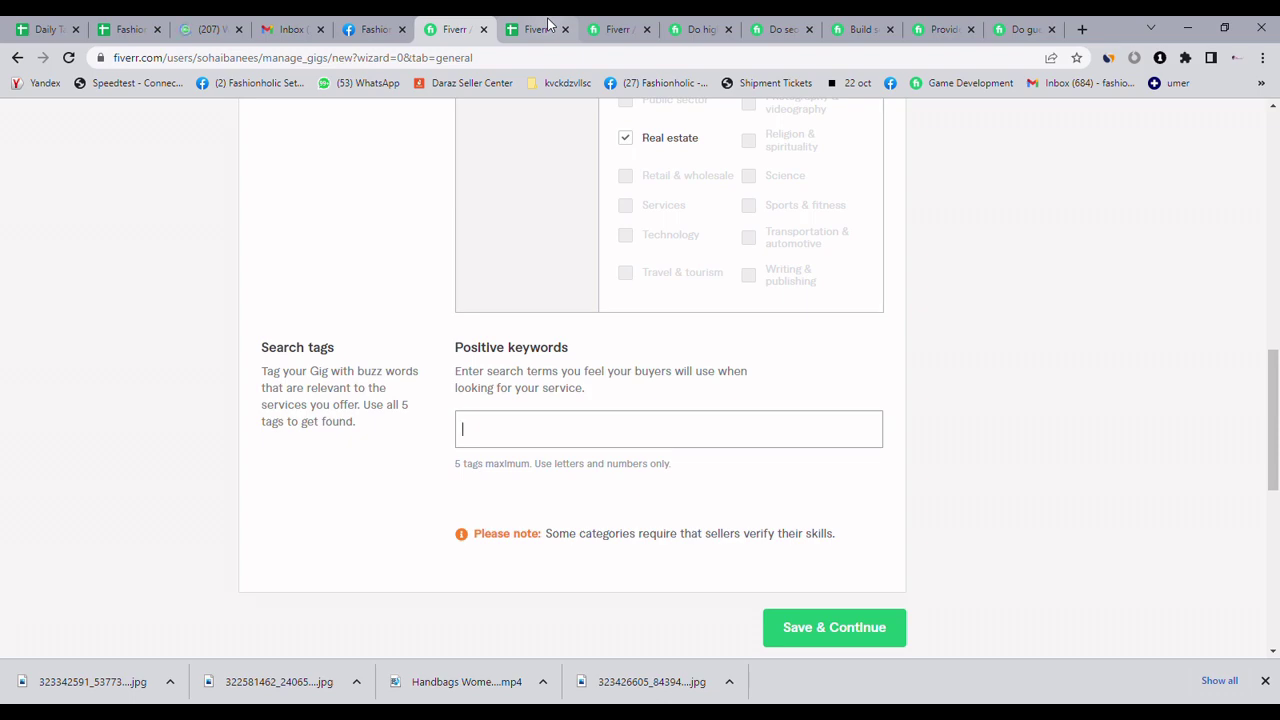
{"action": "left_click", "coordinate": [548, 23]}
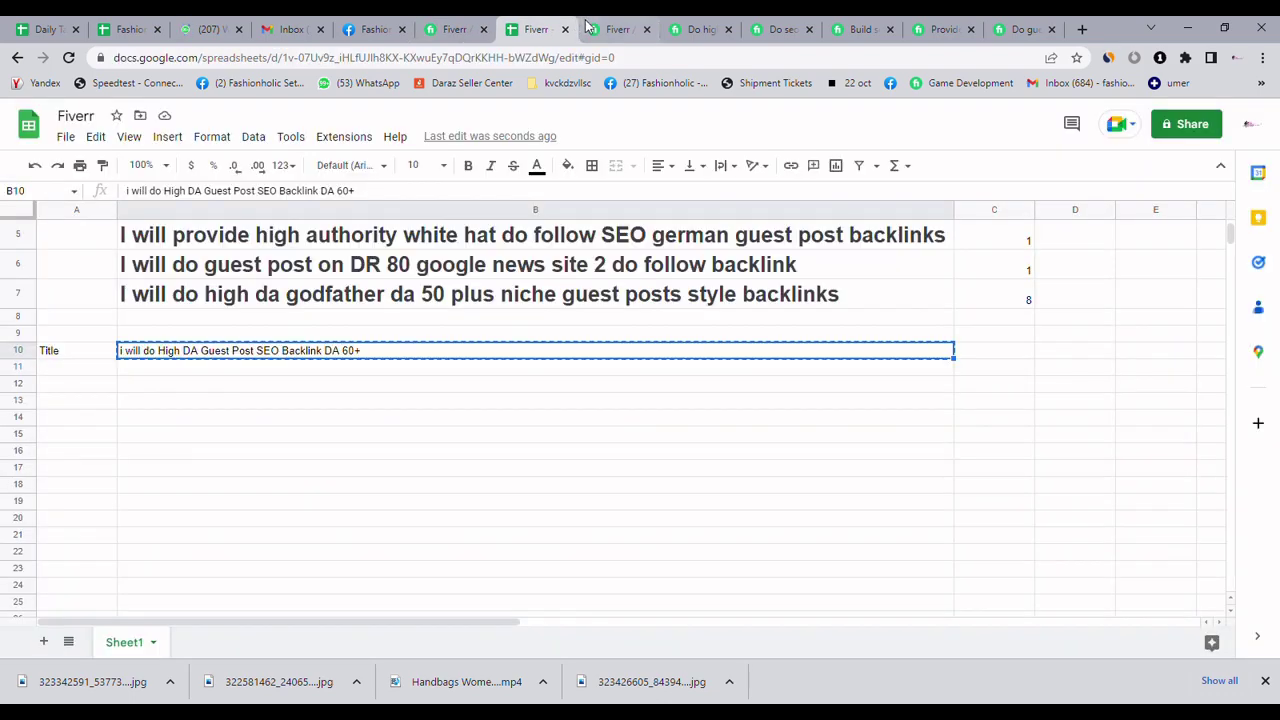
{"action": "left_click", "coordinate": [592, 26]}
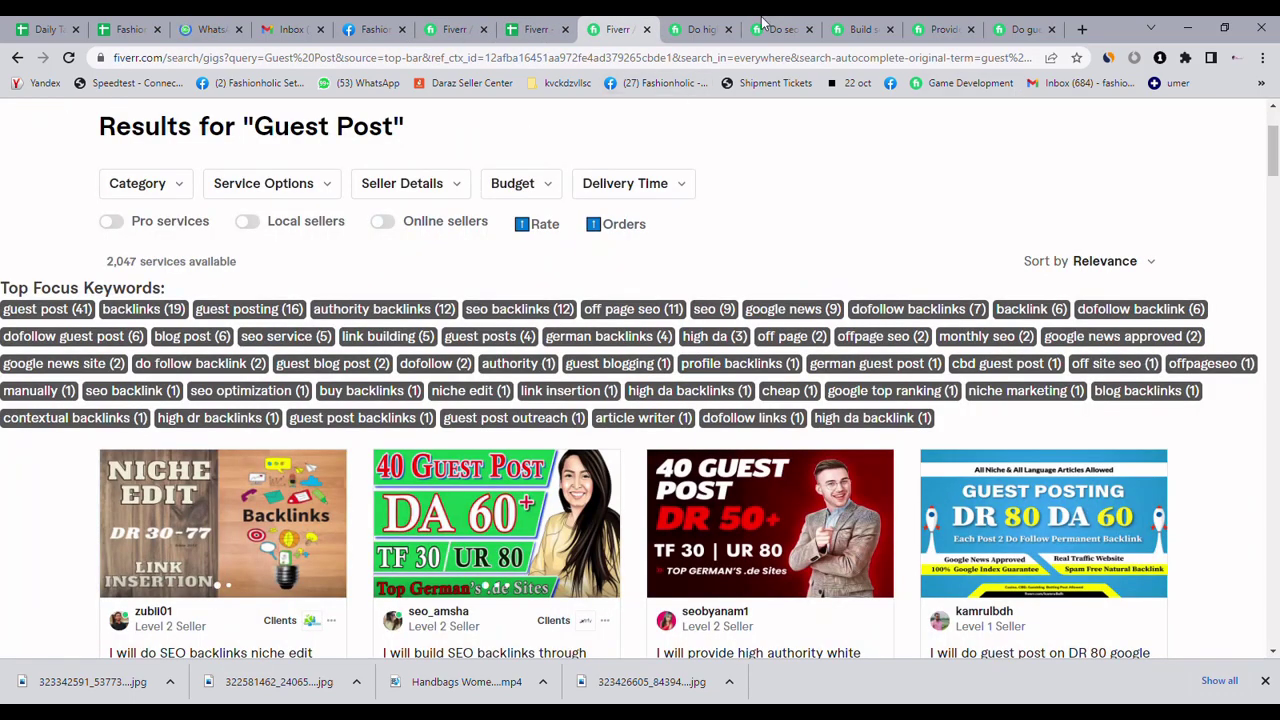
{"action": "left_click", "coordinate": [700, 28]}
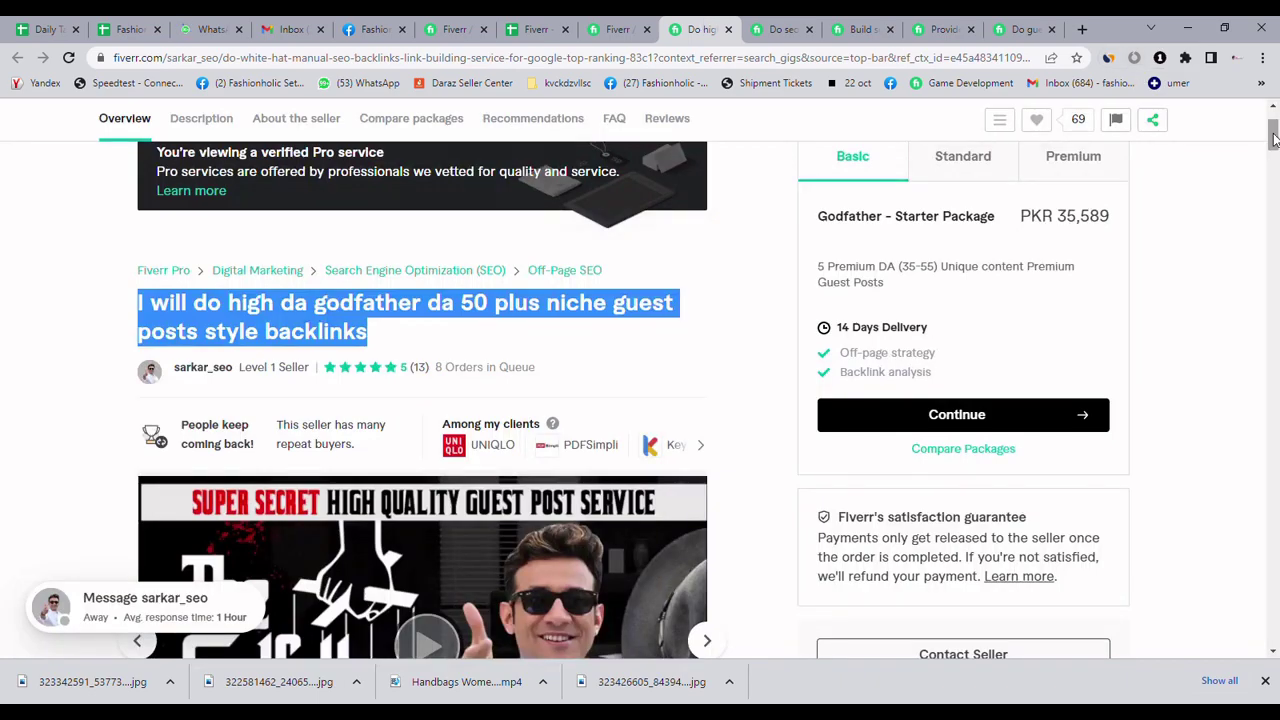
{"action": "left_click_drag", "start_coordinate": [1274, 140], "coordinate": [1273, 563]}
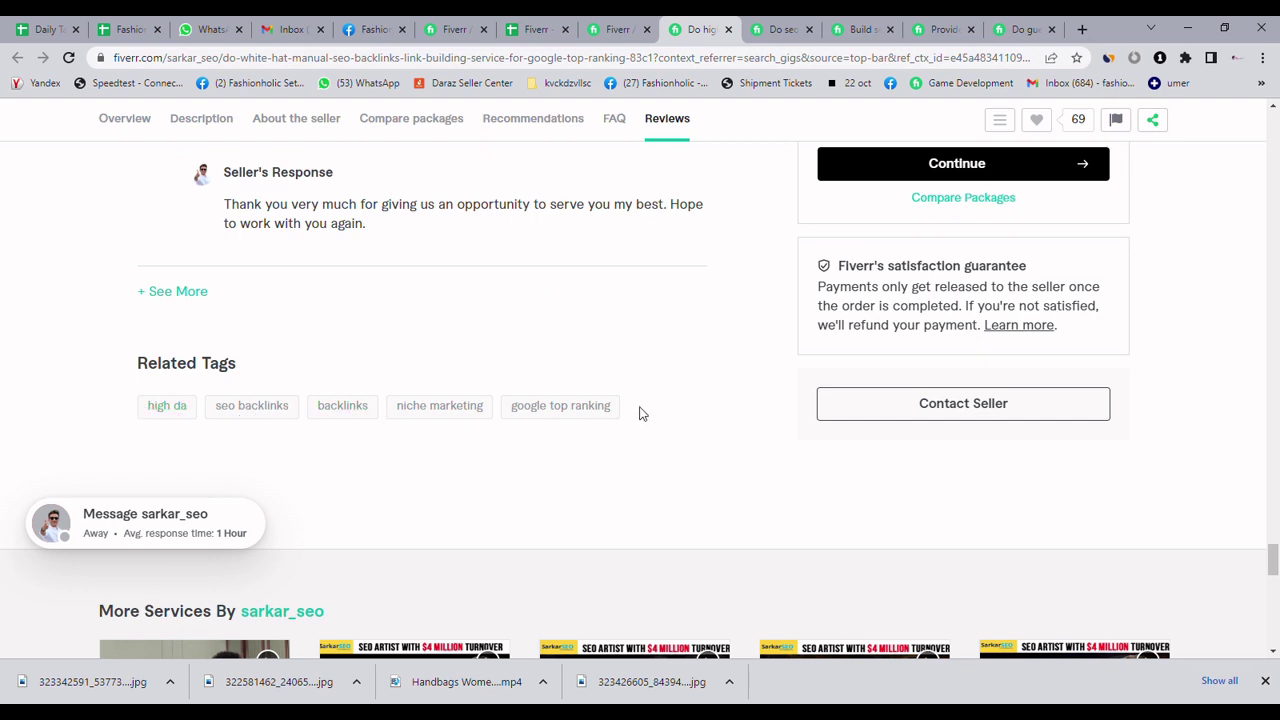
{"action": "left_click_drag", "start_coordinate": [640, 412], "coordinate": [155, 413]}
{"action": "key", "text": "ctrl+c"}
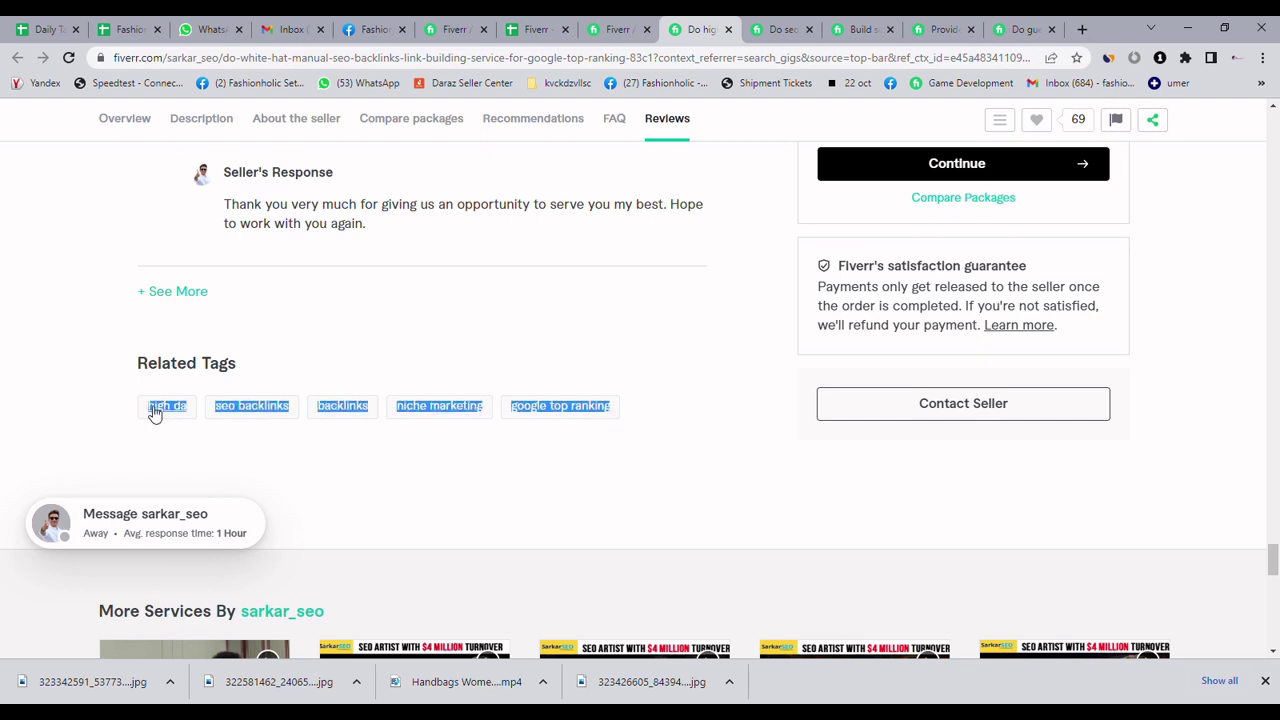
Step: Paste the copied tags high da, seo backlinks, backlinks, niche marketing and google top ranking into column B of the Fiverr sheet, starting at B13
{"action": "left_click", "coordinate": [548, 30]}
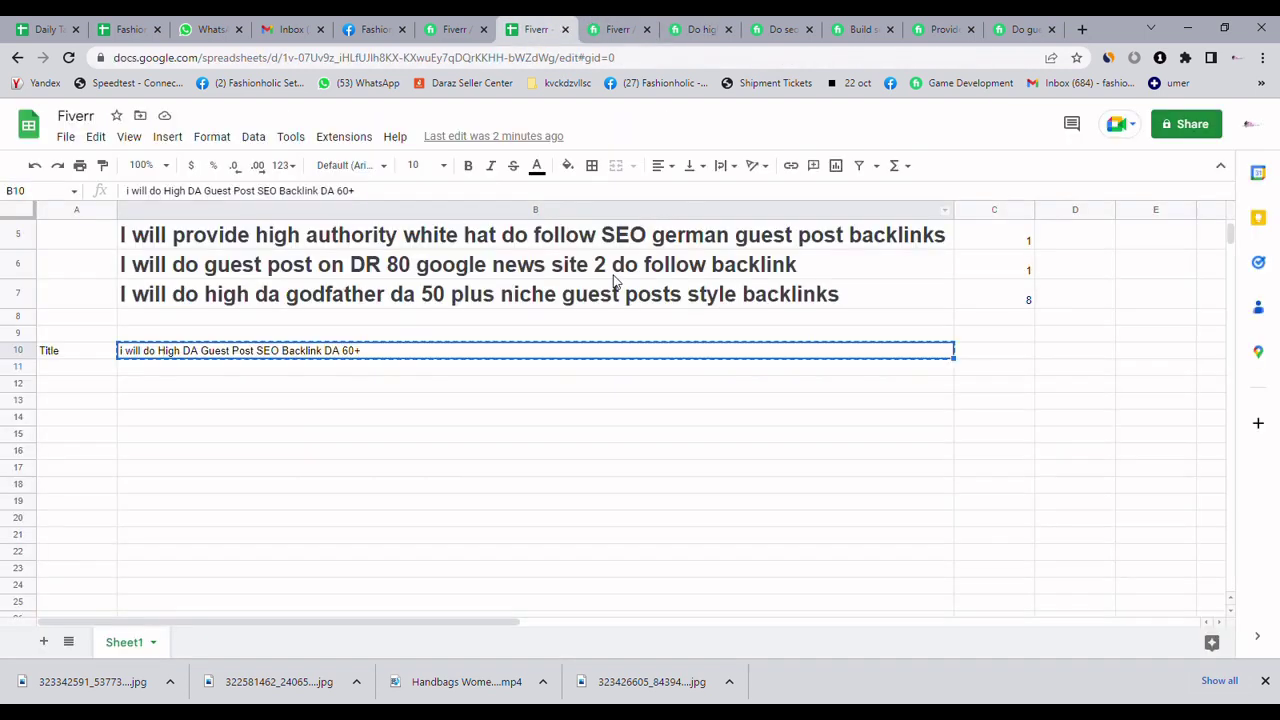
{"action": "left_click", "coordinate": [464, 404]}
{"action": "left_click", "coordinate": [1070, 291]}
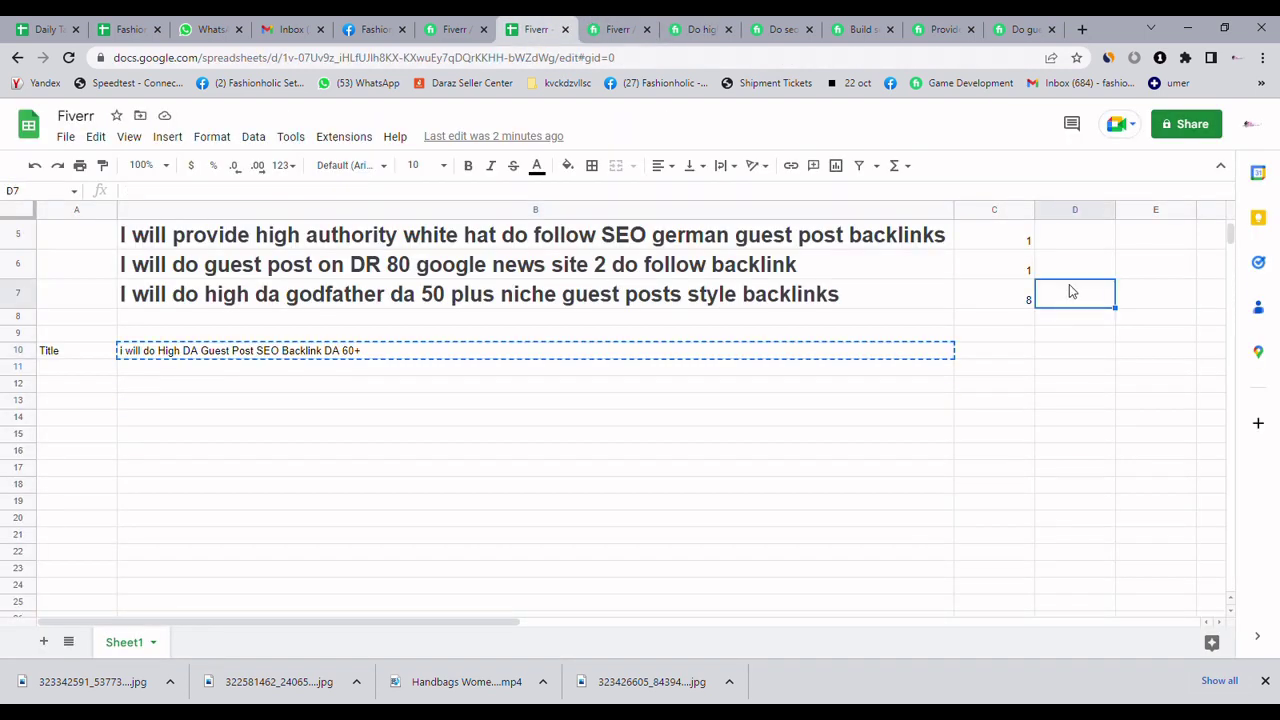
{"action": "left_click", "coordinate": [306, 420]}
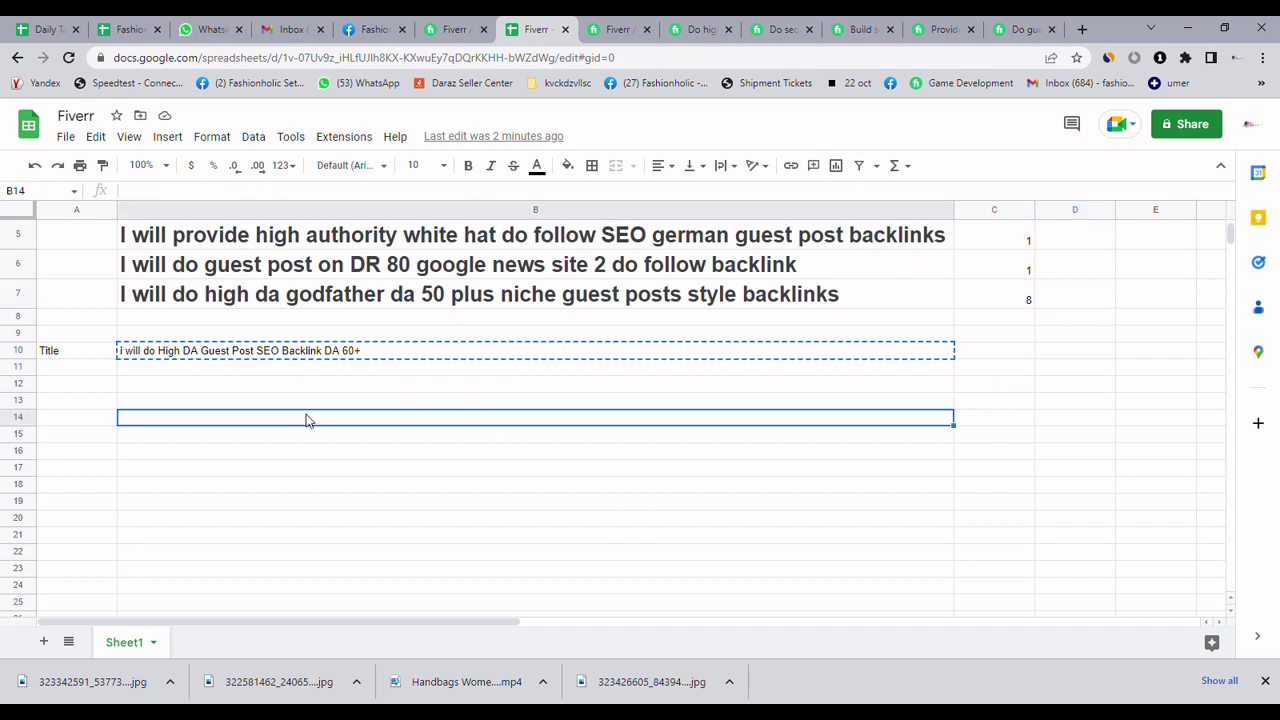
{"action": "left_click", "coordinate": [259, 402]}
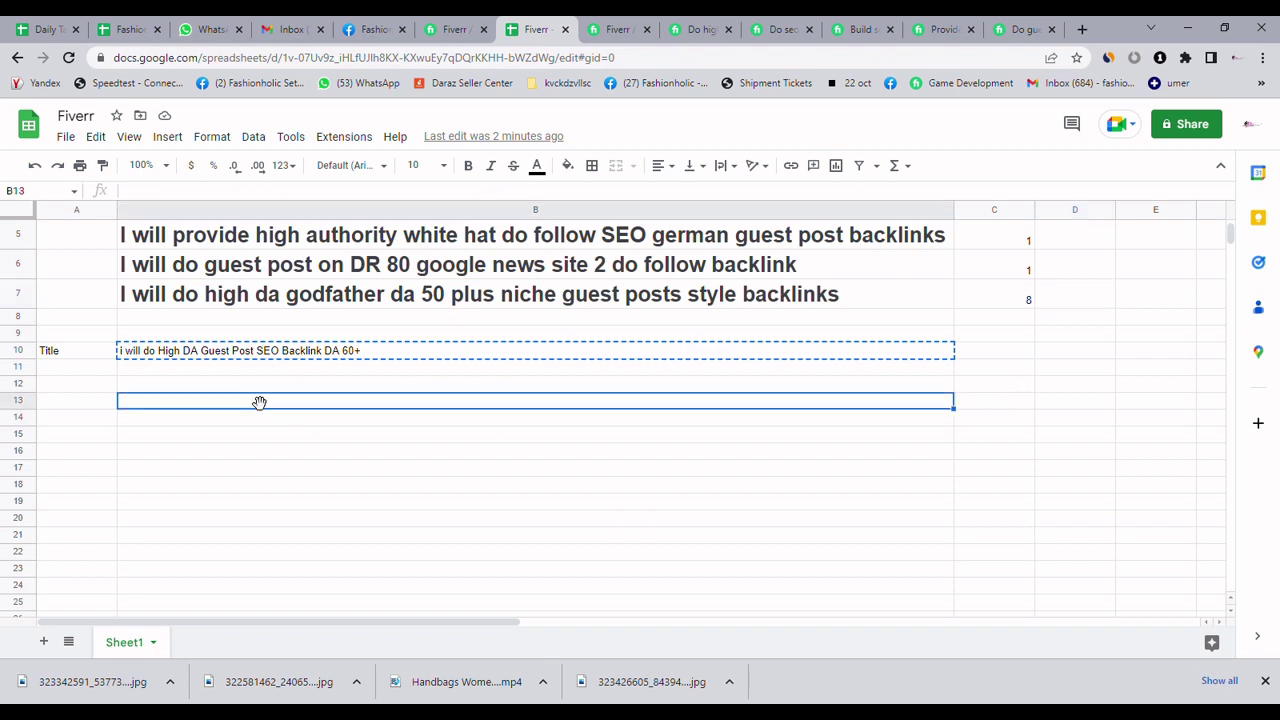
{"action": "key", "text": "ctrl+v"}
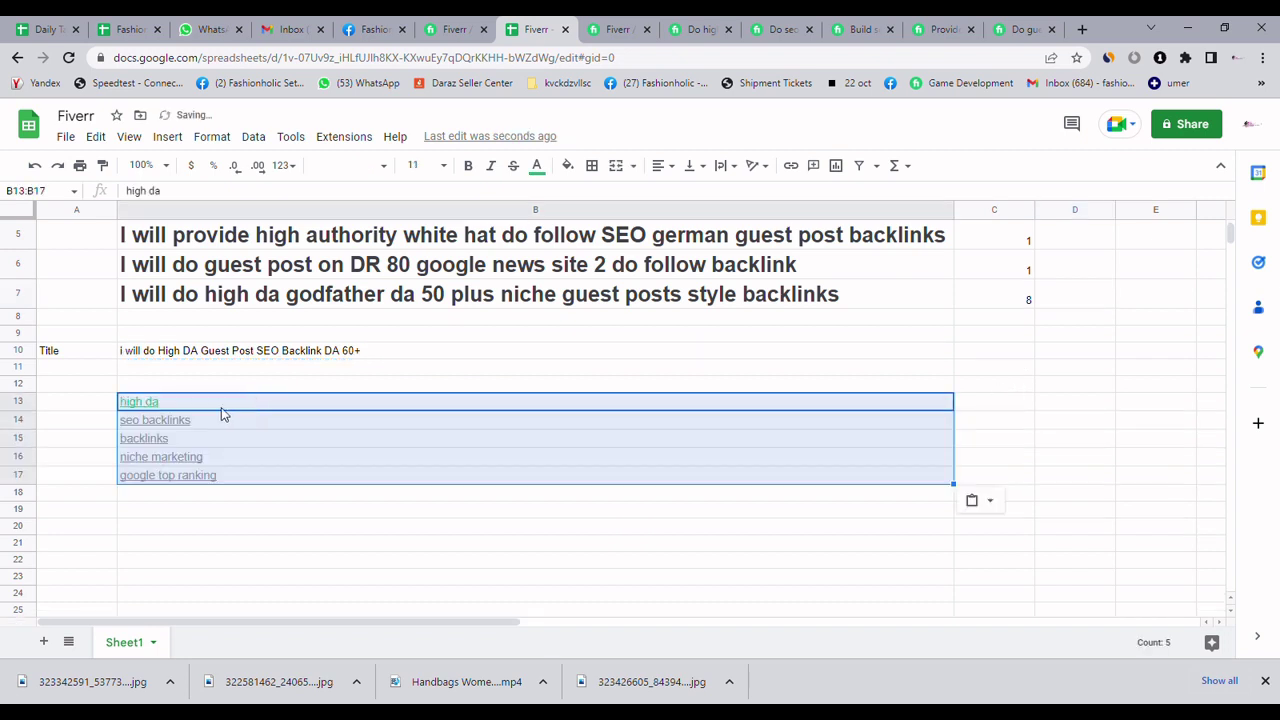
Step: Try narrowing column B of the sheet, and widen it again
{"action": "left_click", "coordinate": [223, 408]}
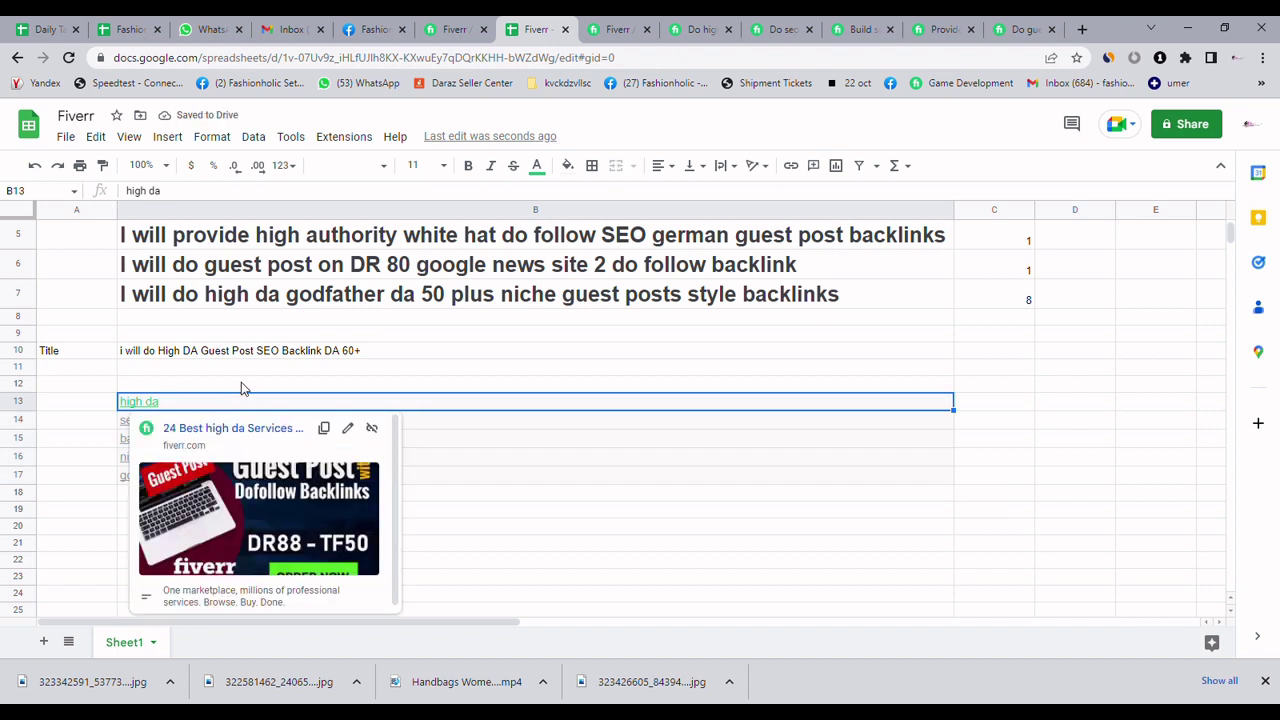
{"action": "left_click", "coordinate": [98, 403]}
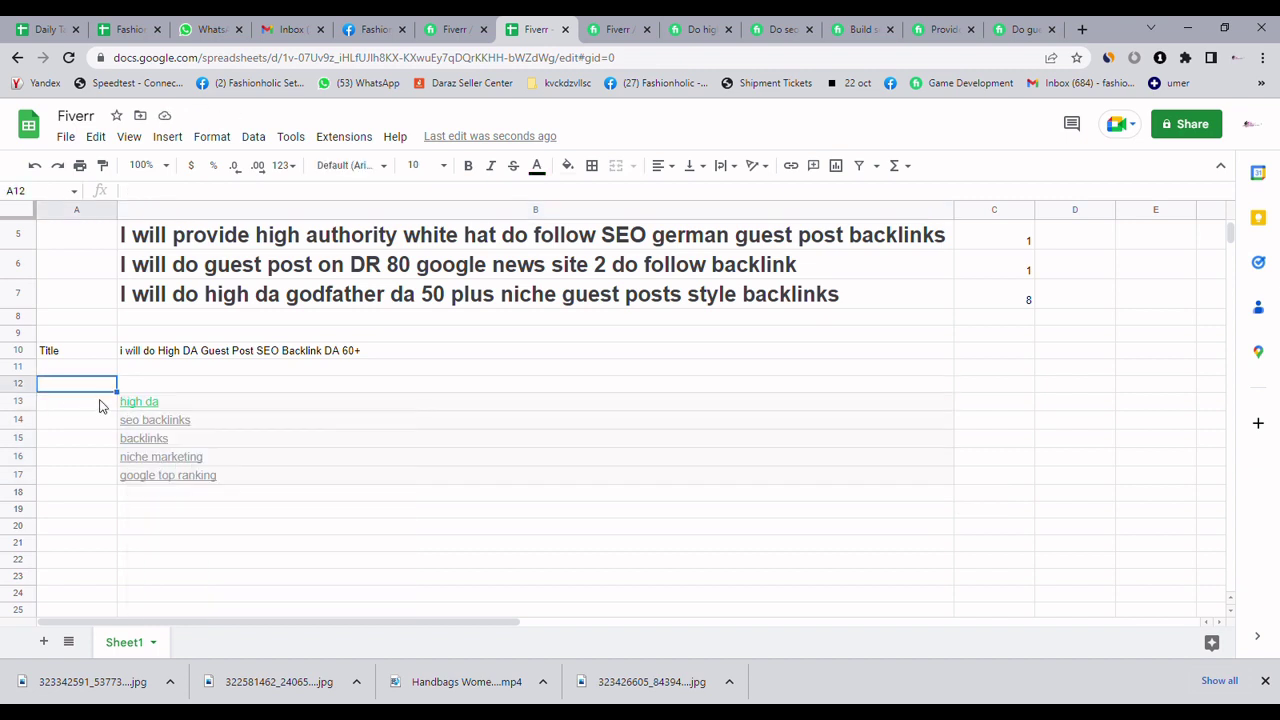
{"action": "key", "text": "Right"}
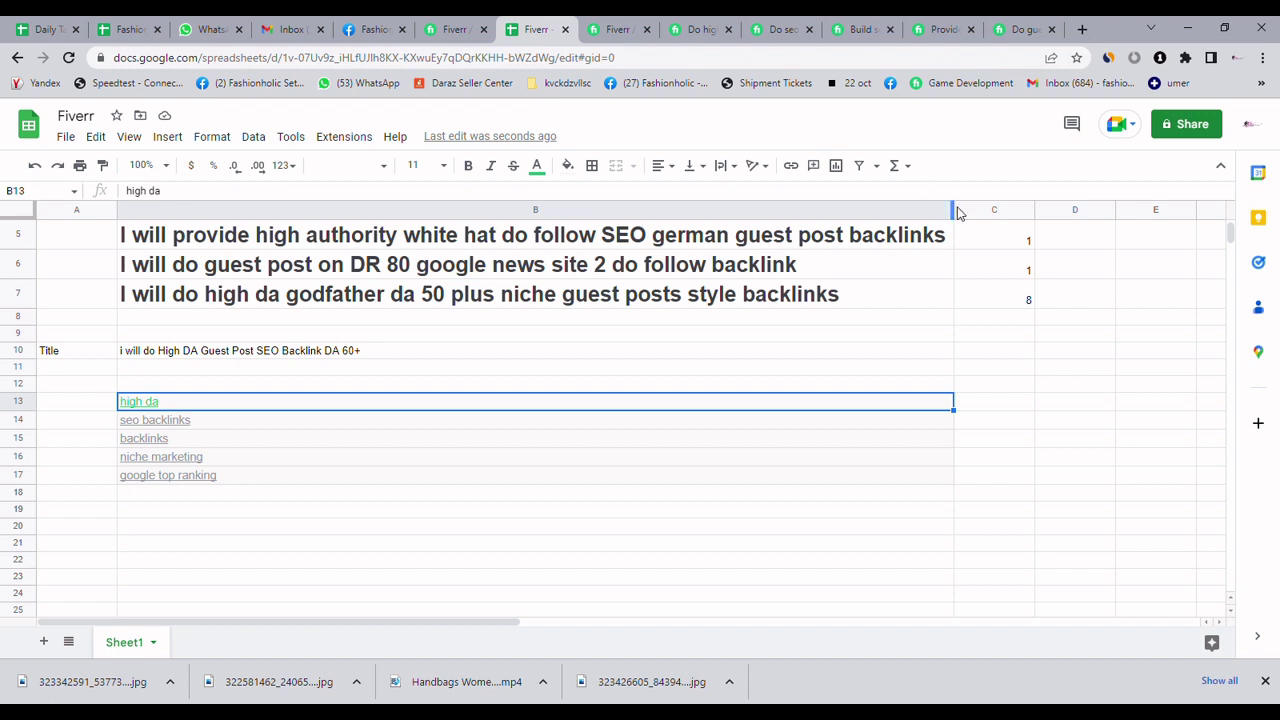
{"action": "left_click_drag", "start_coordinate": [962, 210], "coordinate": [245, 208]}
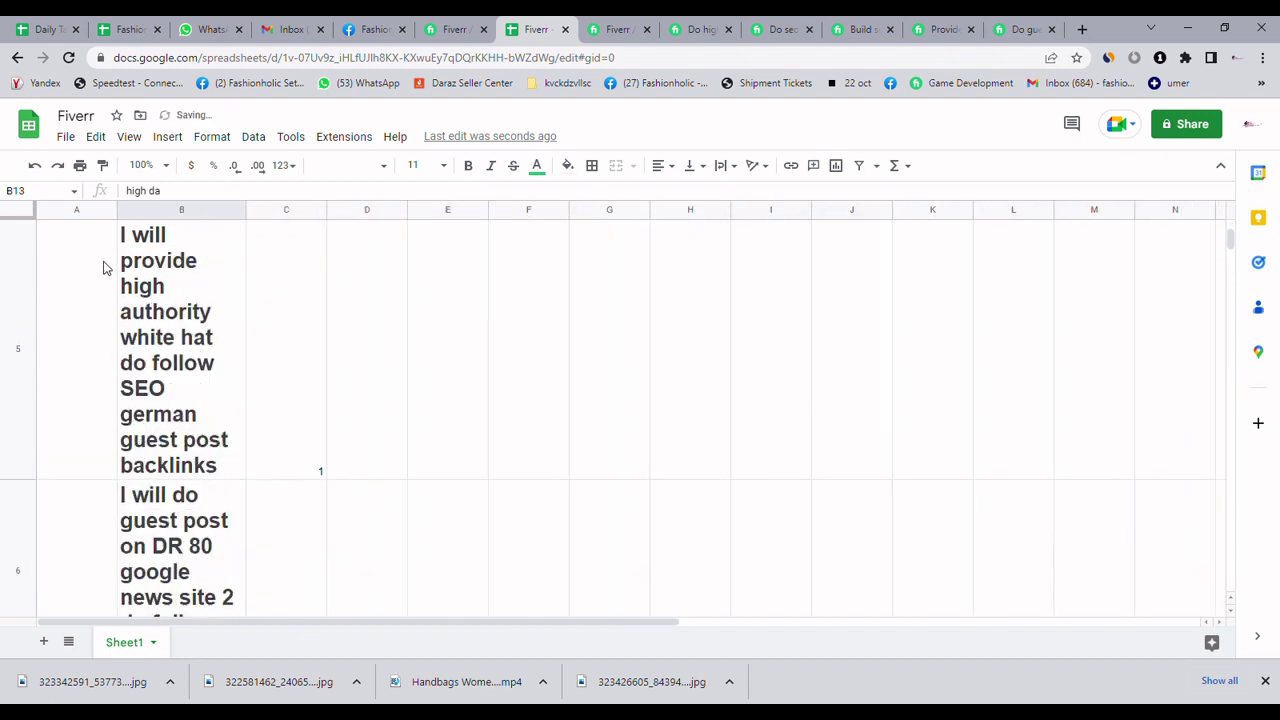
{"action": "left_click_drag", "start_coordinate": [251, 215], "coordinate": [1047, 212]}
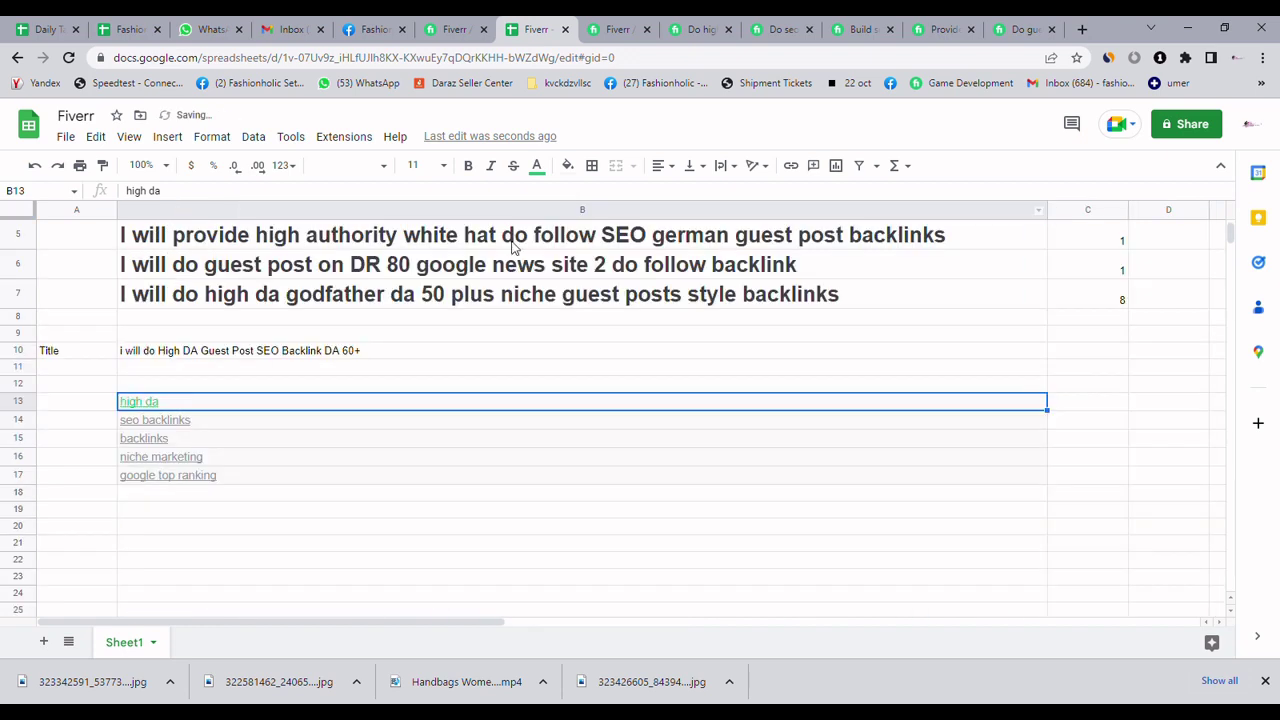
Step: Clear the contents of rows 3 to 10, covering the collected competitor titles, their counts and the old title entry
{"action": "left_click", "coordinate": [33, 300]}
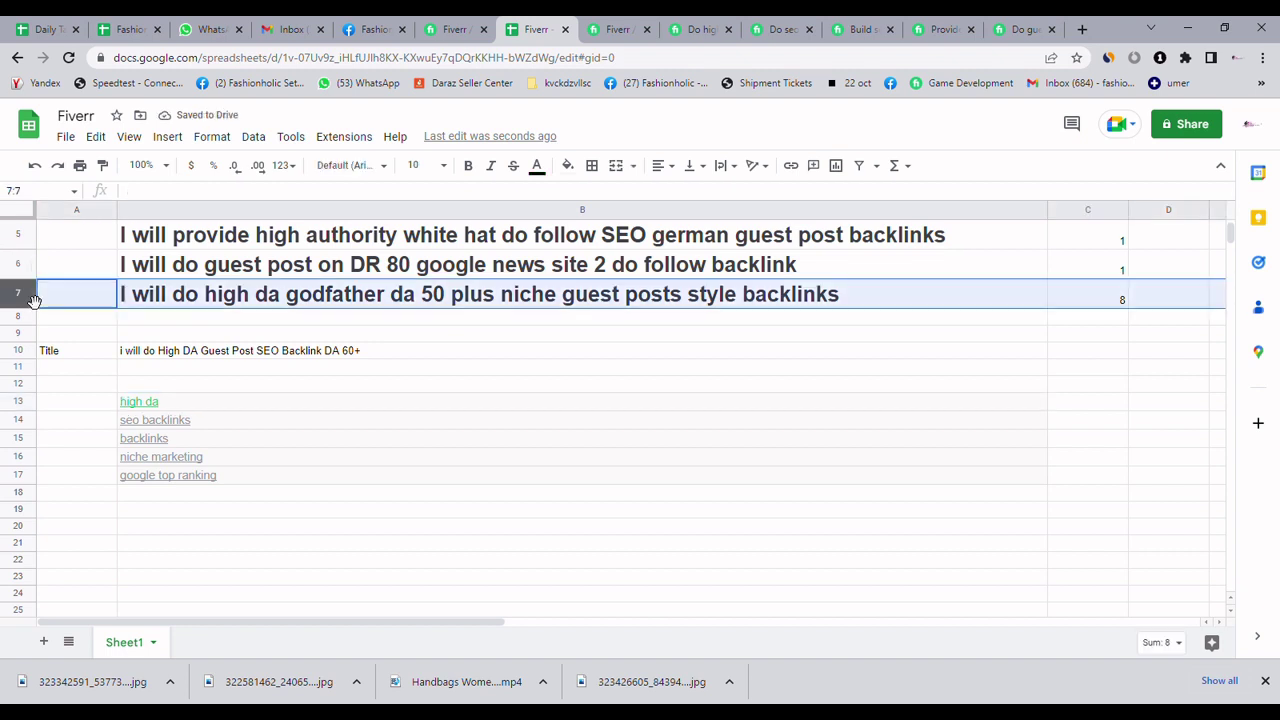
{"action": "key", "text": "Up"}
{"action": "key", "text": "Up"}
{"action": "key", "text": "Up"}
{"action": "key", "text": "Up"}
{"action": "key", "text": "Up"}
{"action": "key", "text": "Up"}
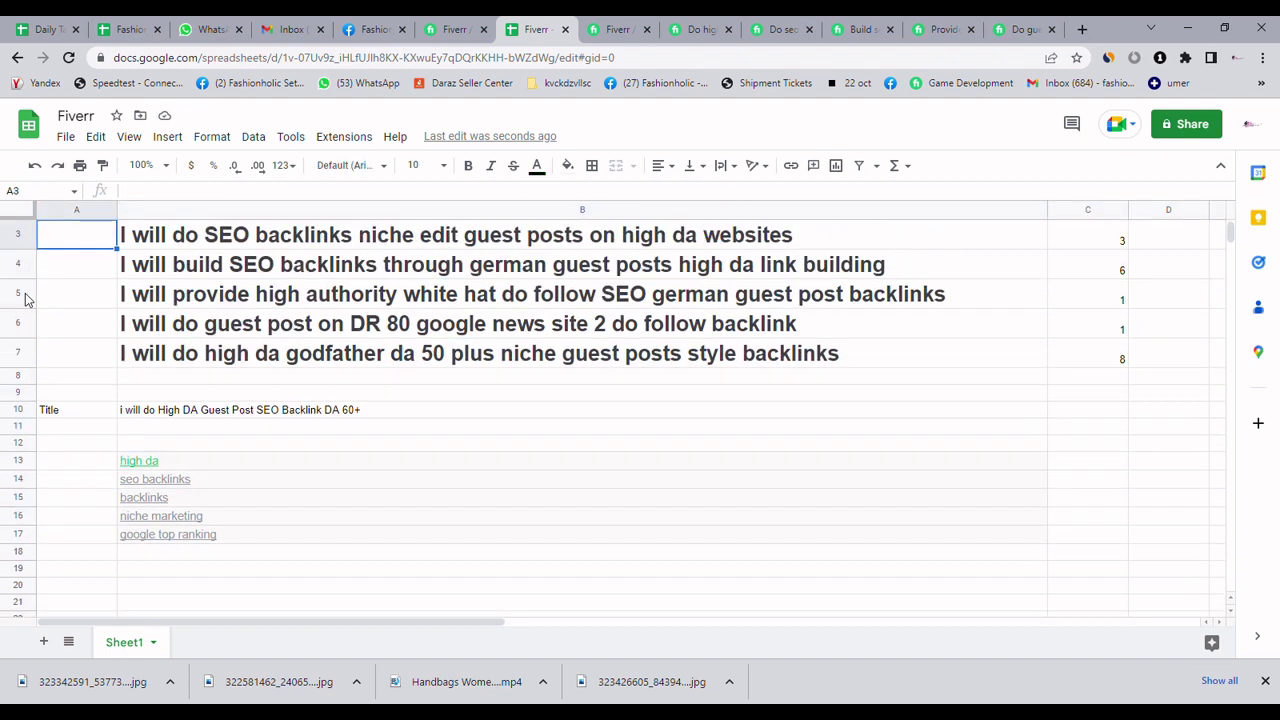
{"action": "key", "text": "Down"}
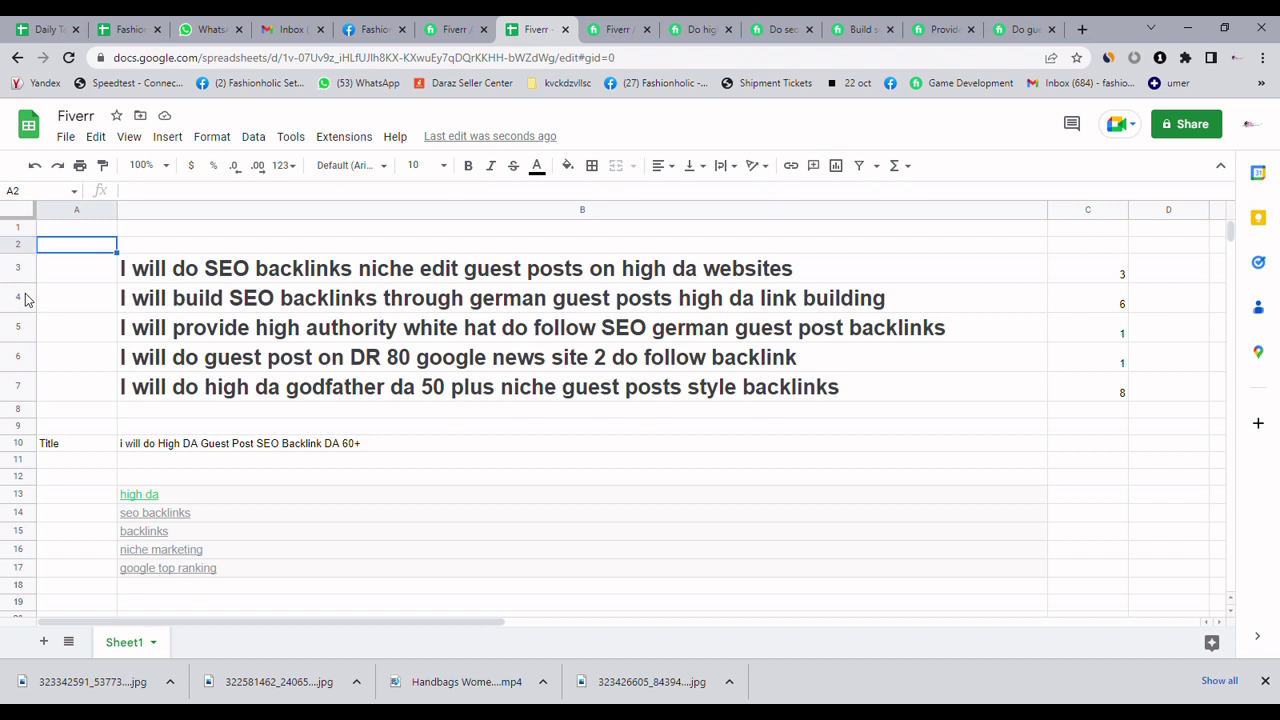
{"action": "left_click", "coordinate": [33, 274]}
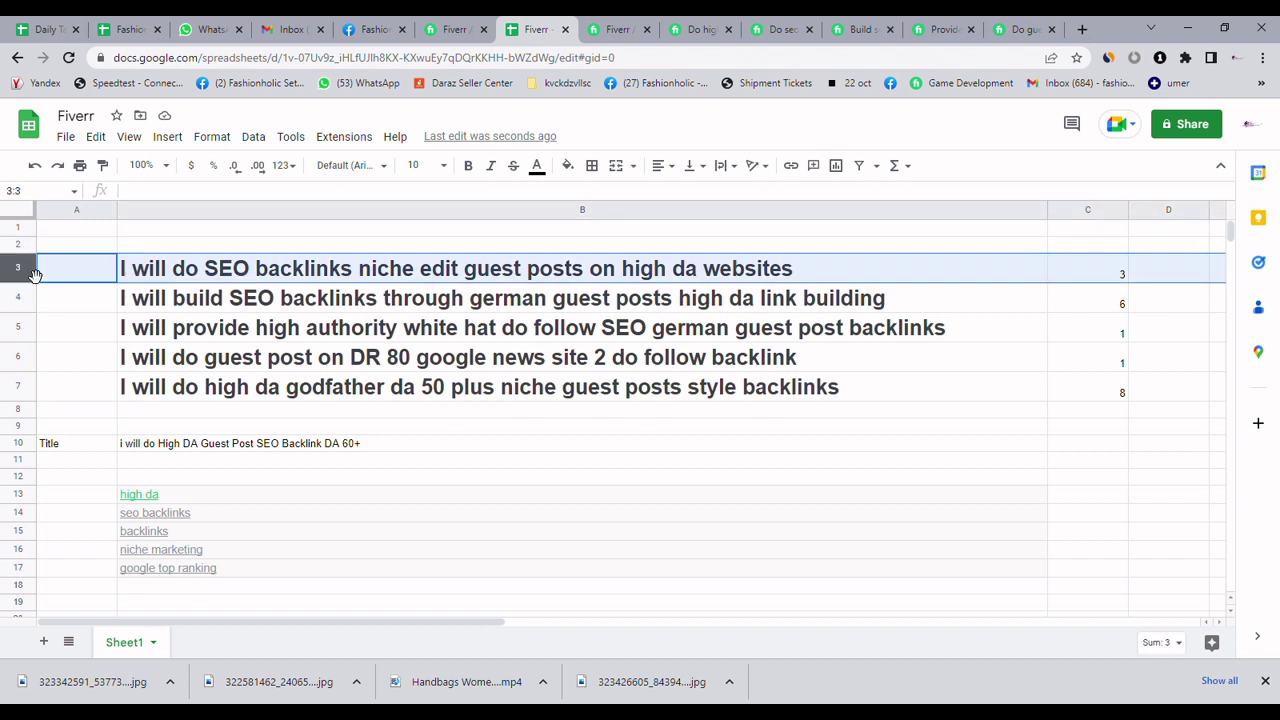
{"action": "key", "text": "shift+Down"}
{"action": "key", "text": "shift+Down"}
{"action": "key", "text": "shift+Down"}
{"action": "key", "text": "shift+Down"}
{"action": "key", "text": "shift+Down"}
{"action": "key", "text": "shift+Down"}
{"action": "key", "text": "shift+Down"}
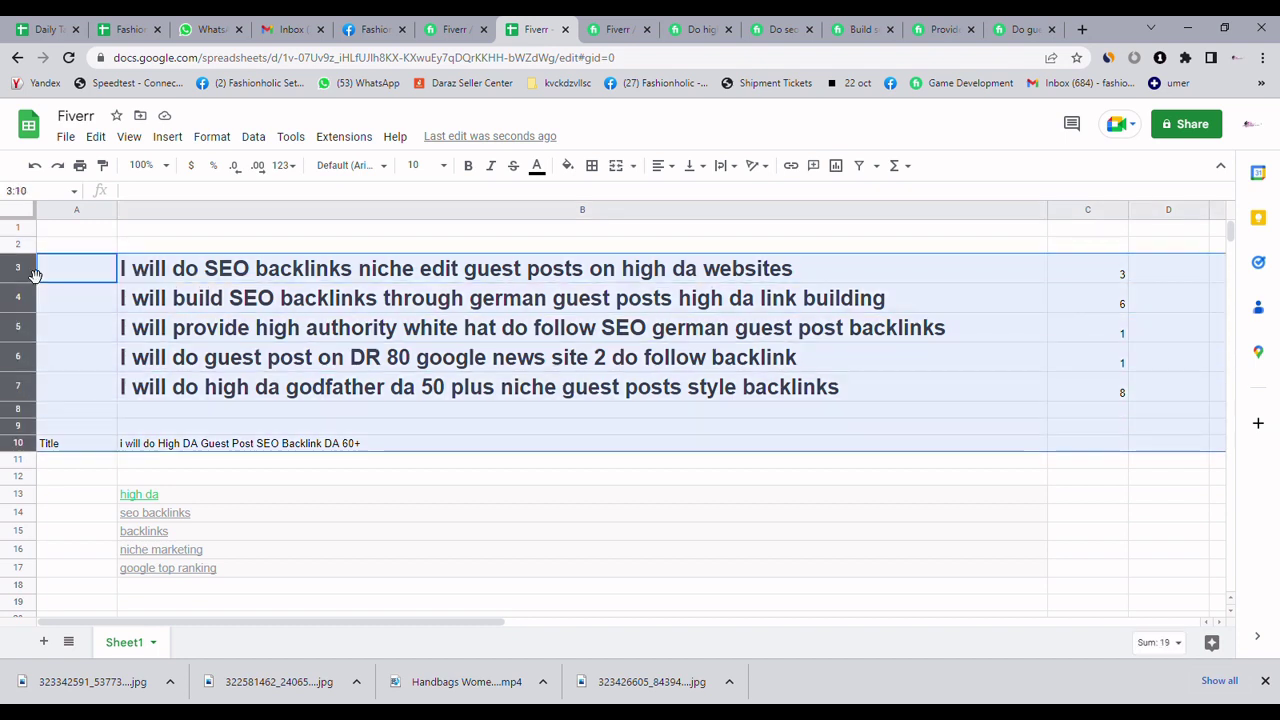
{"action": "key", "text": "Delete"}
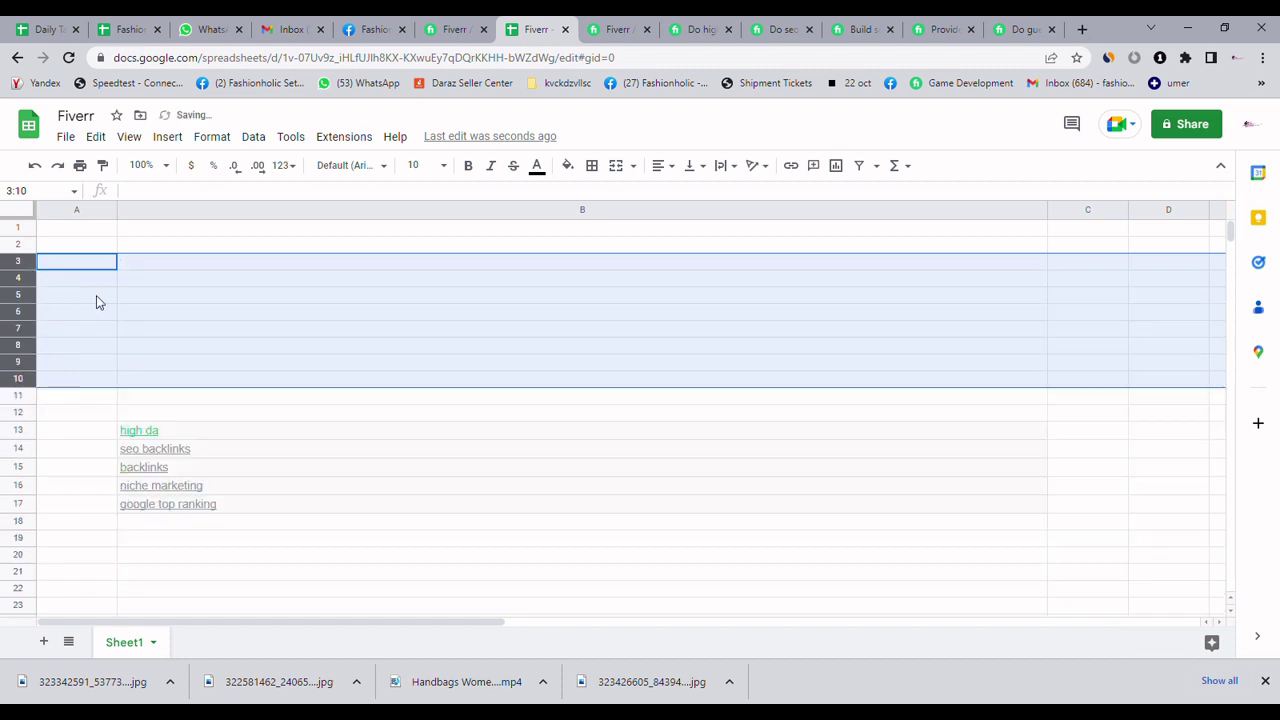
{"action": "left_click", "coordinate": [194, 304]}
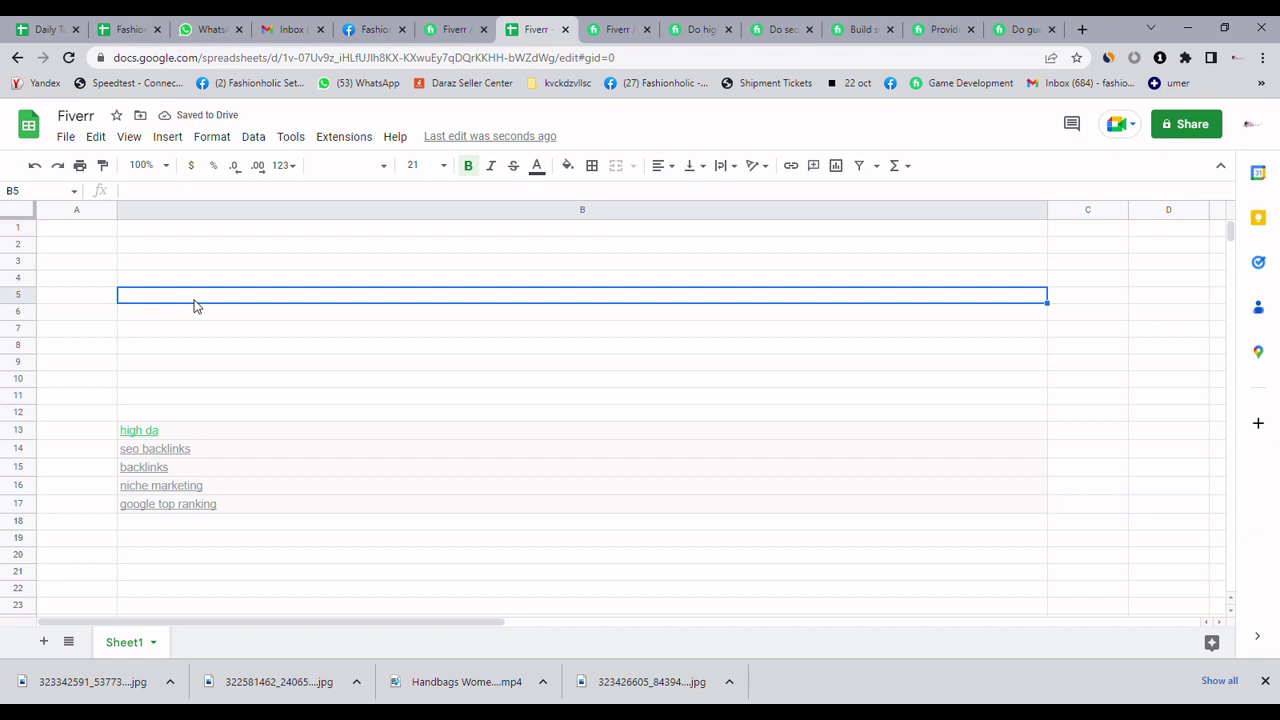
{"action": "key", "text": "ctrl+z"}
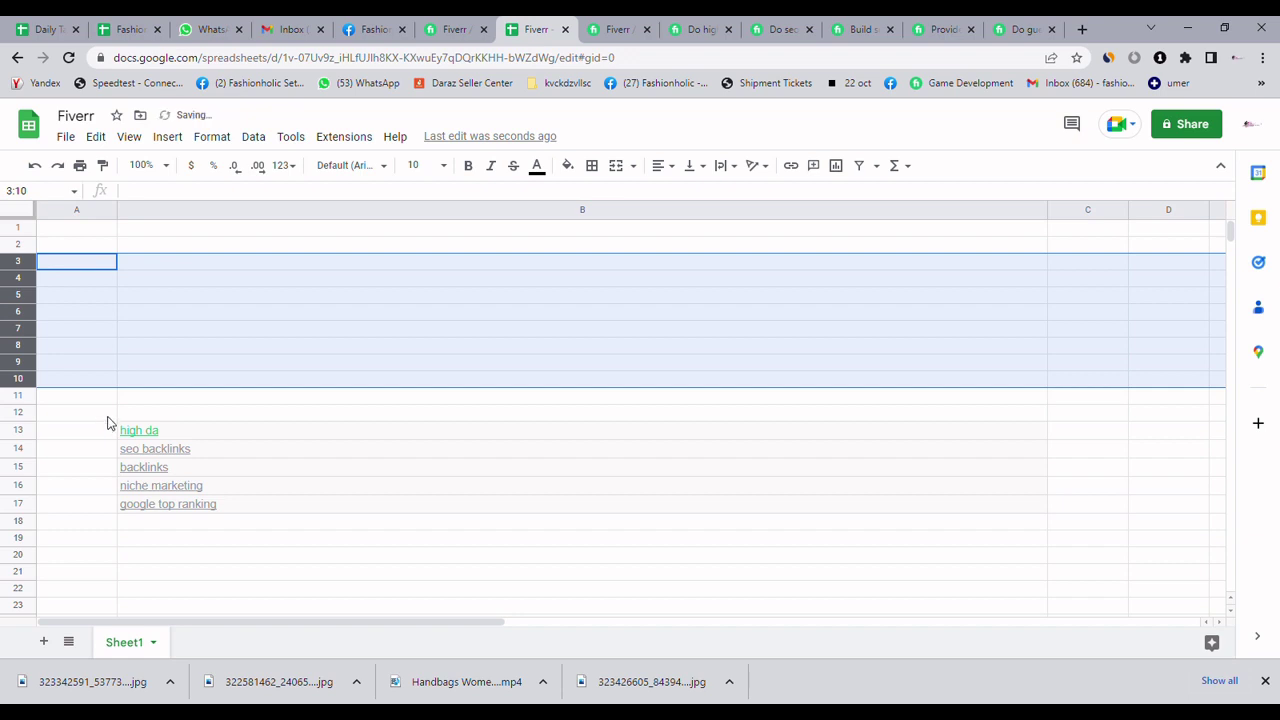
{"action": "left_click", "coordinate": [201, 359]}
{"action": "left_click", "coordinate": [211, 400]}
Step: Copy the title "do High DA Guest Post SEO Backlink DA60" from the gig form into cell B6 of the sheet
{"action": "left_click", "coordinate": [212, 314]}
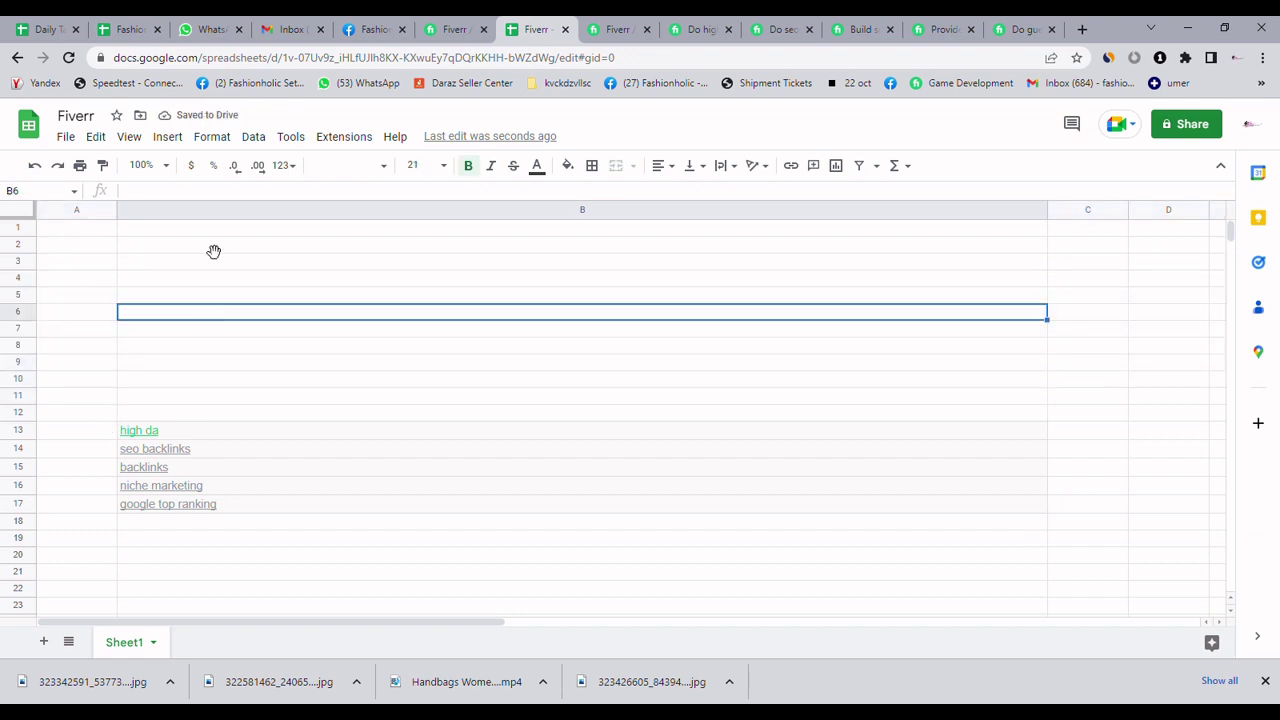
{"action": "left_click", "coordinate": [455, 29]}
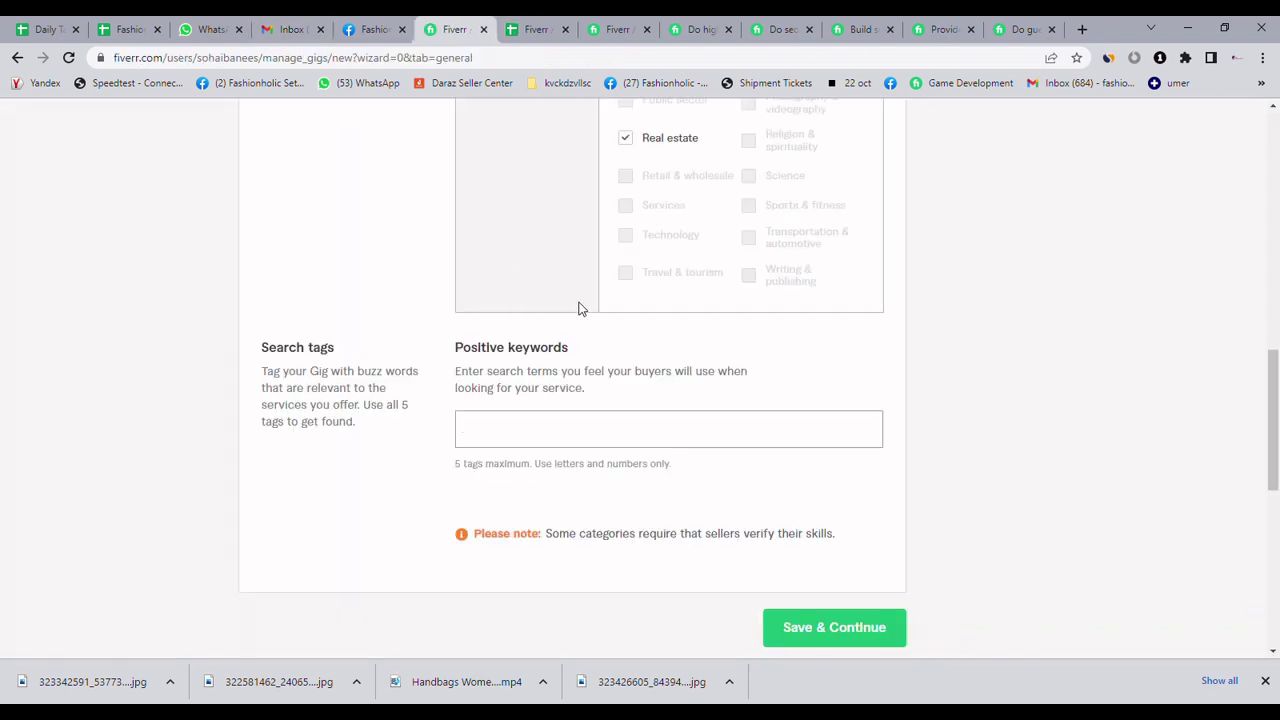
{"action": "scroll", "coordinate": [680, 315], "scroll_direction": "up", "scroll_amount": 10}
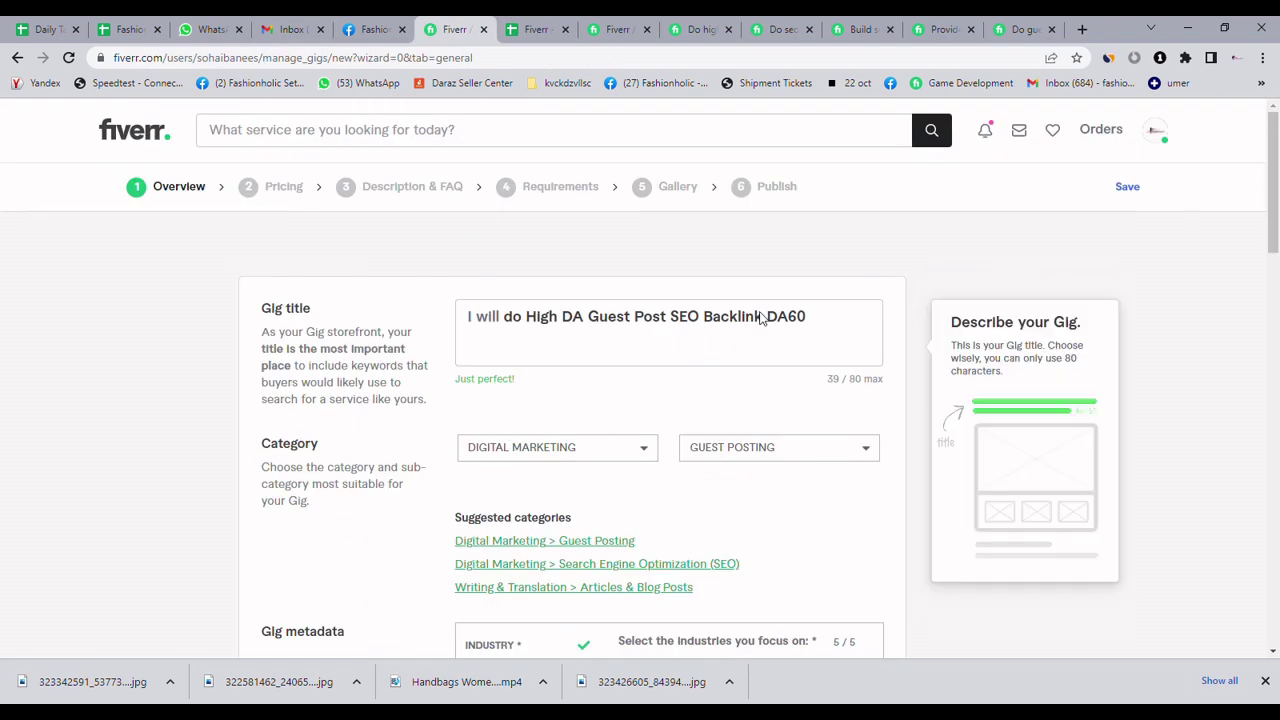
{"action": "triple_click", "coordinate": [766, 319]}
{"action": "key", "text": "ctrl+c"}
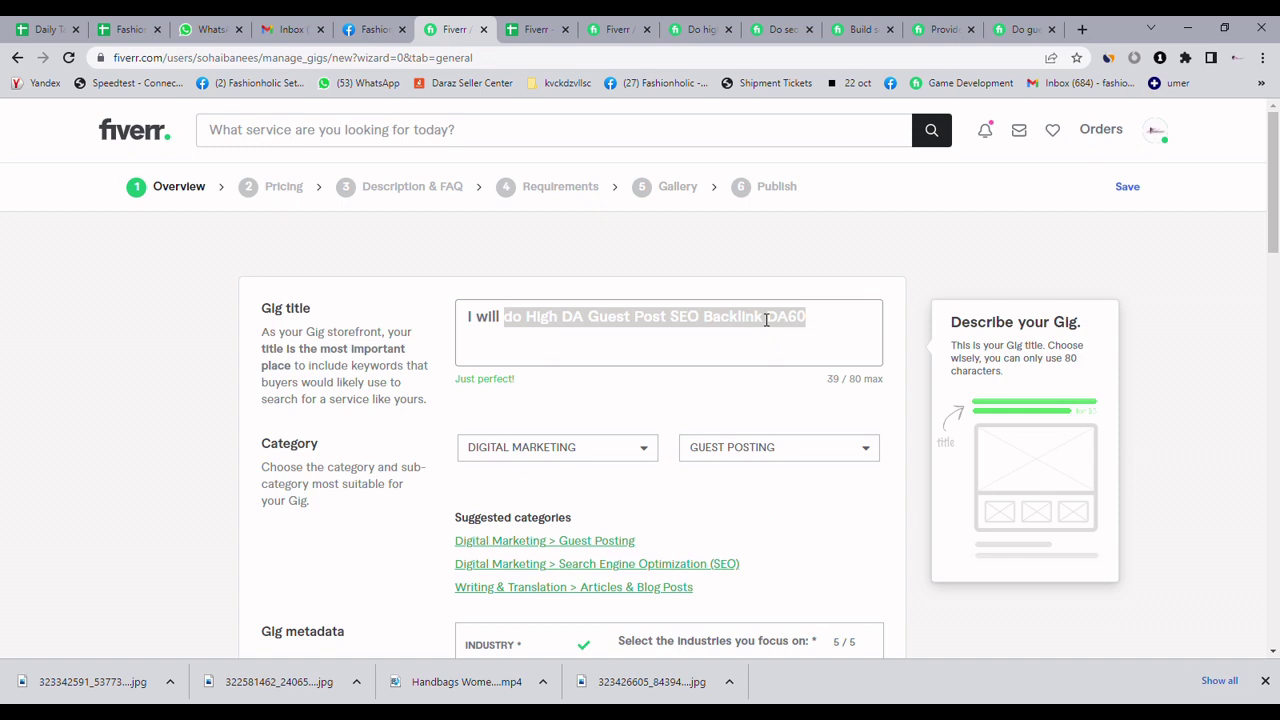
{"action": "left_click", "coordinate": [518, 28]}
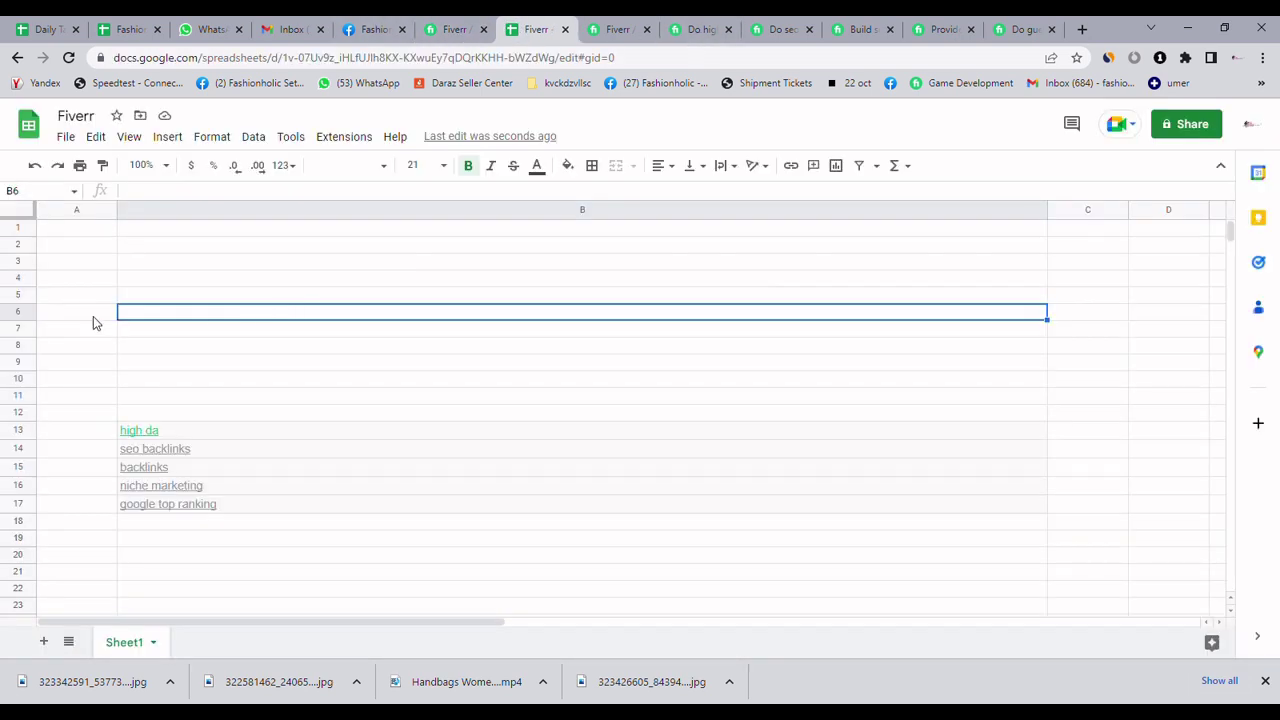
{"action": "key", "text": "ctrl+v"}
Step: Label the gig title row by entering "Title" in cell A6
{"action": "left_click", "coordinate": [94, 318]}
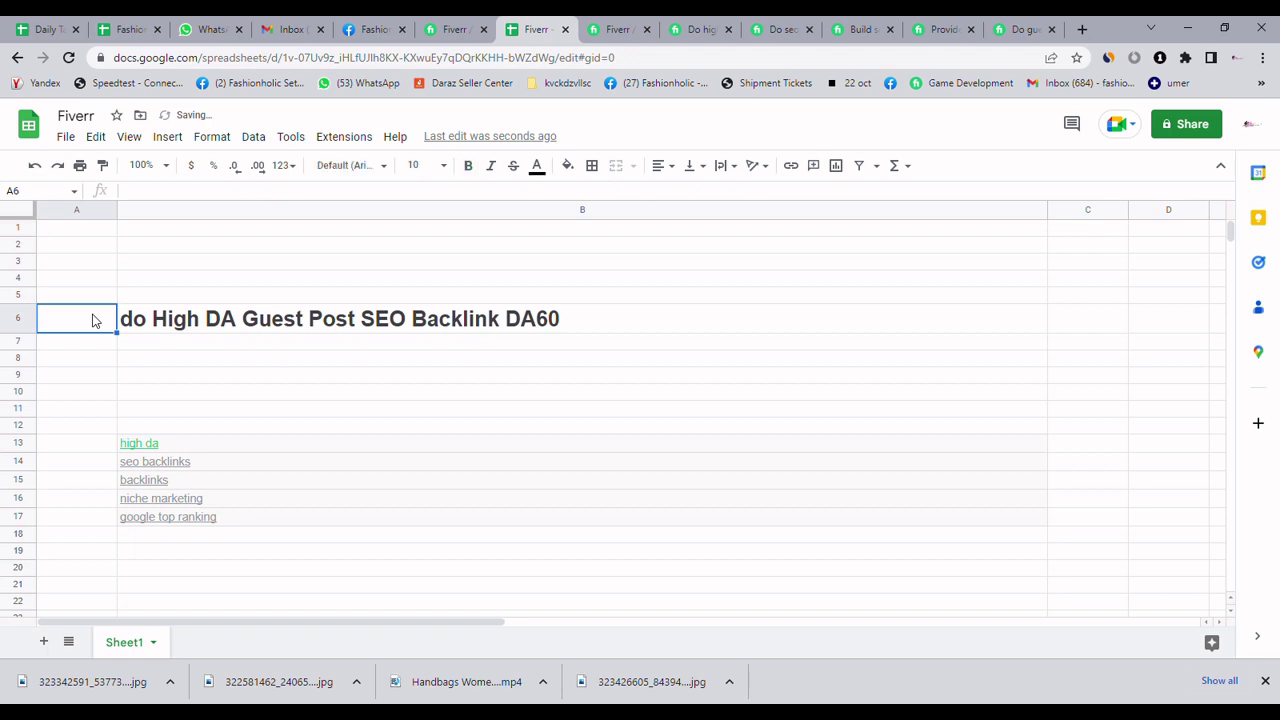
{"action": "type", "text": "Titlw"}
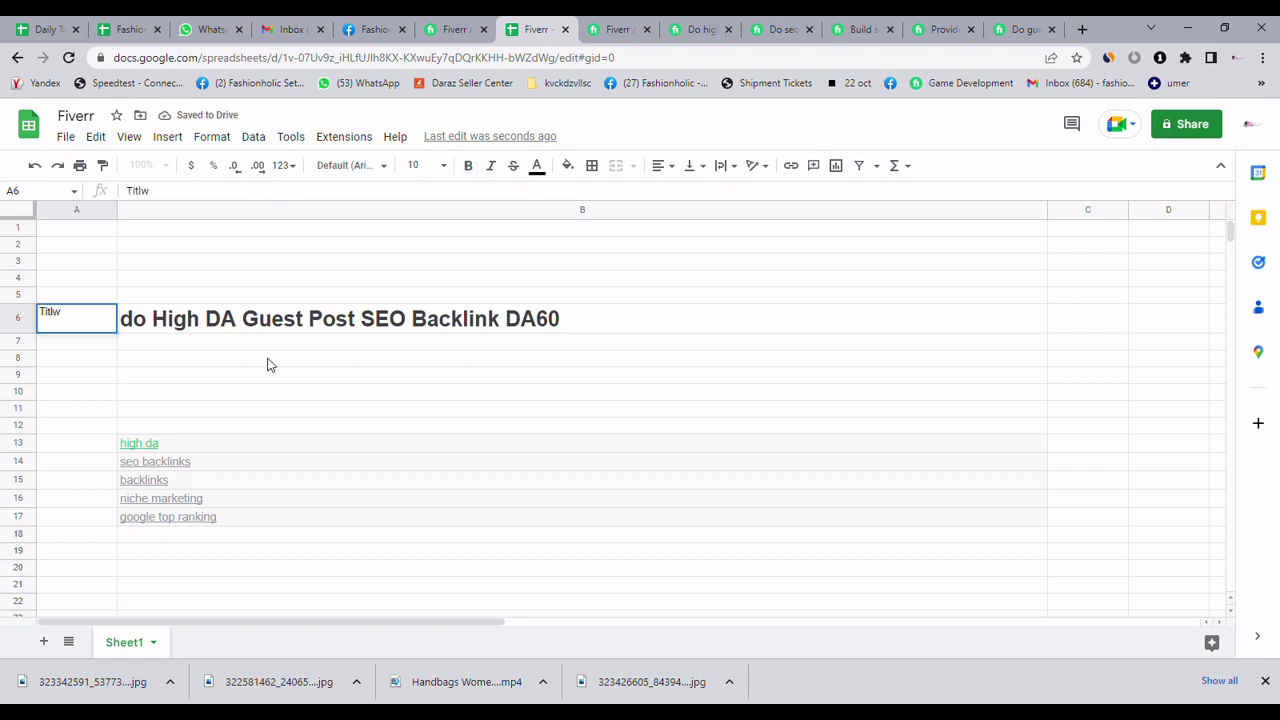
{"action": "key", "text": "BackSpace"}
{"action": "type", "text": "e"}
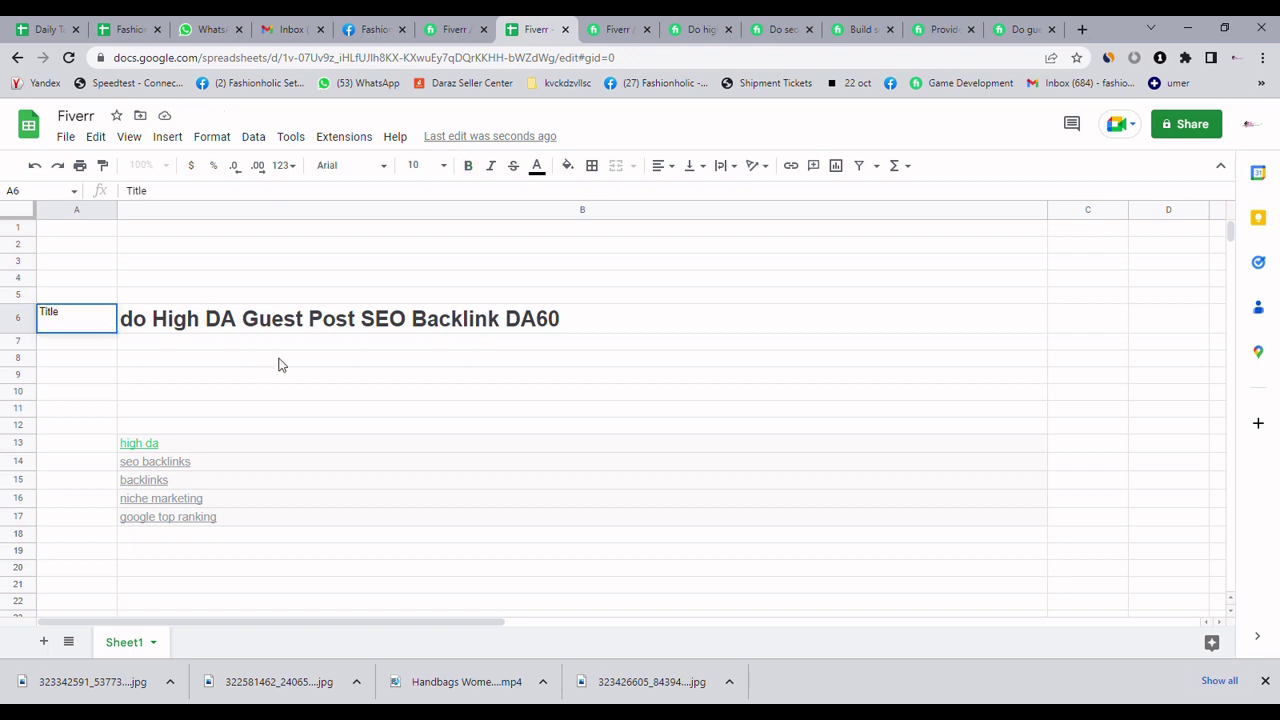
Step: Reduce the title in B6 to font size 10 and narrow column B to roughly the width of the title text
{"action": "left_click", "coordinate": [320, 330]}
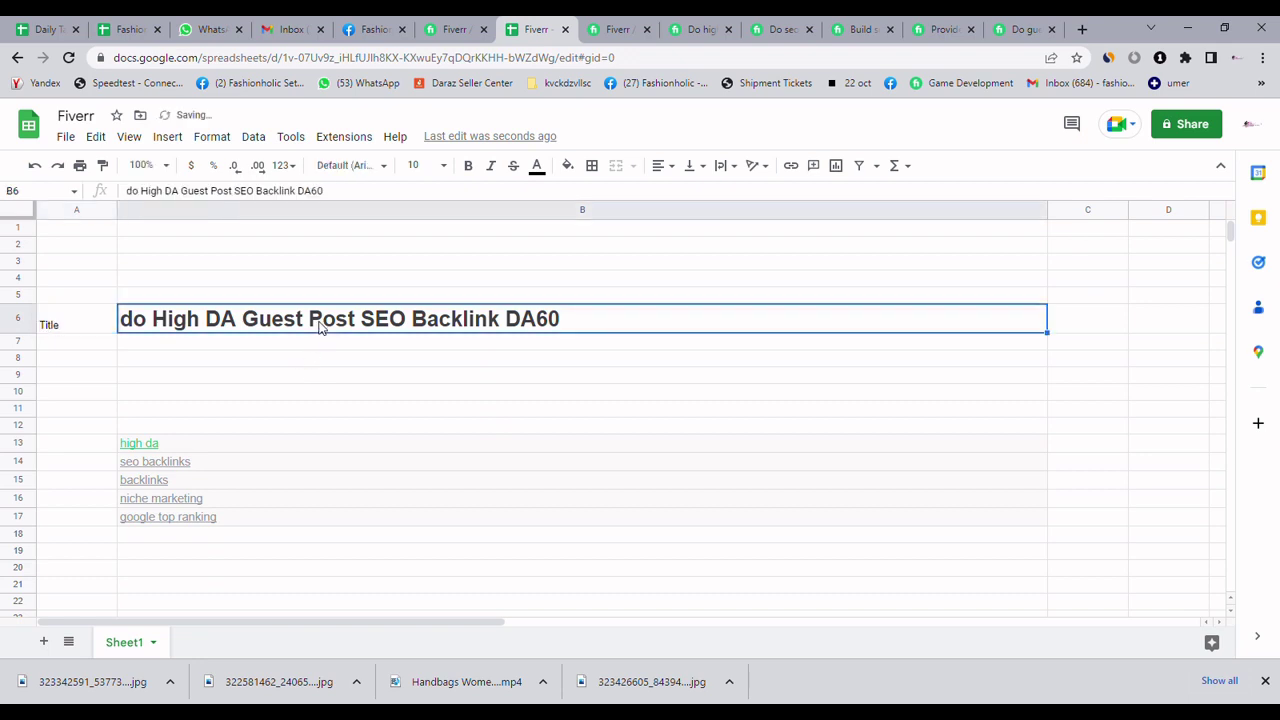
{"action": "left_click", "coordinate": [447, 172]}
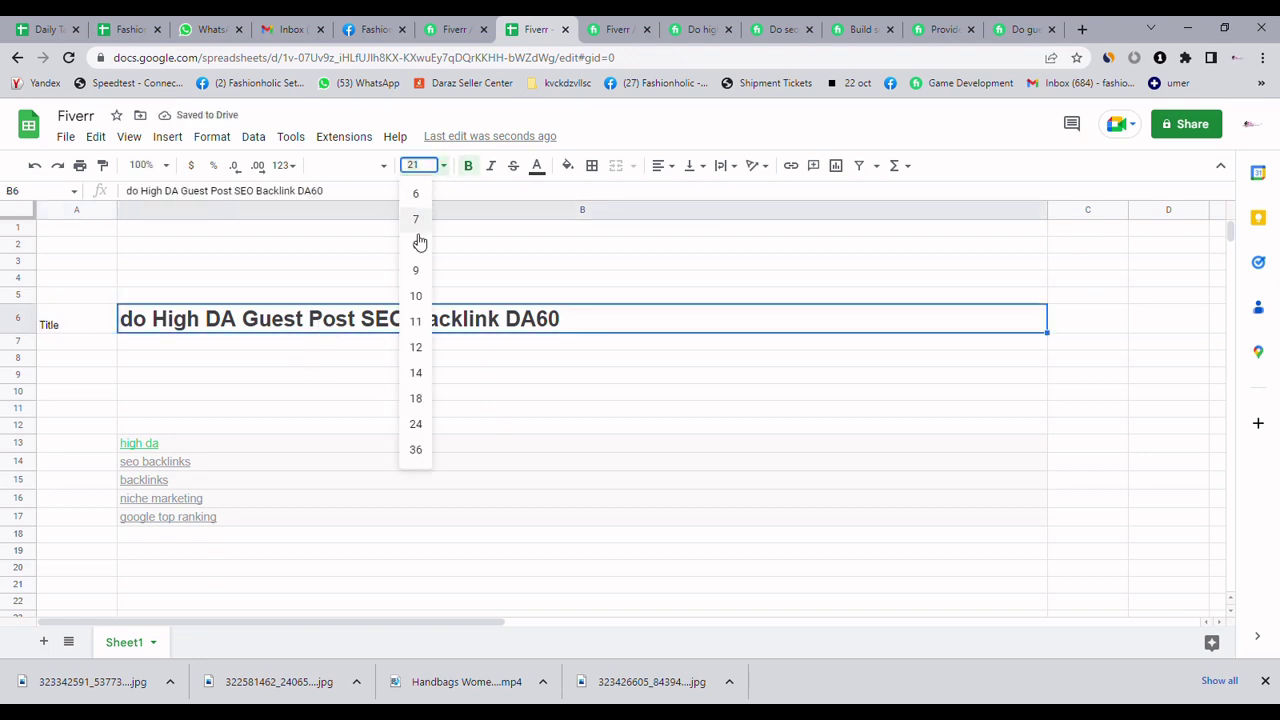
{"action": "left_click", "coordinate": [416, 296]}
{"action": "left_click", "coordinate": [397, 363]}
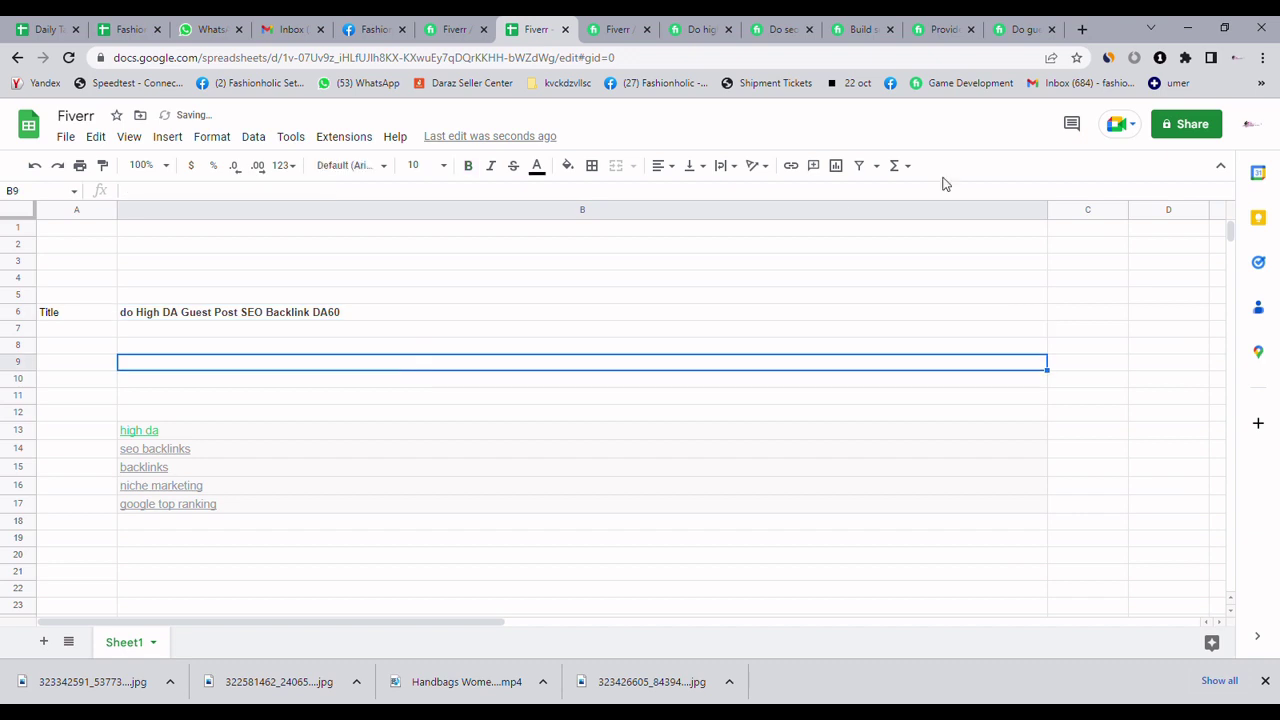
{"action": "left_click_drag", "start_coordinate": [1047, 215], "coordinate": [317, 228]}
Step: Look up the orders in queue on the competing "godfather" gig page and enter 8 in B12 above its tags
{"action": "left_click", "coordinate": [173, 423]}
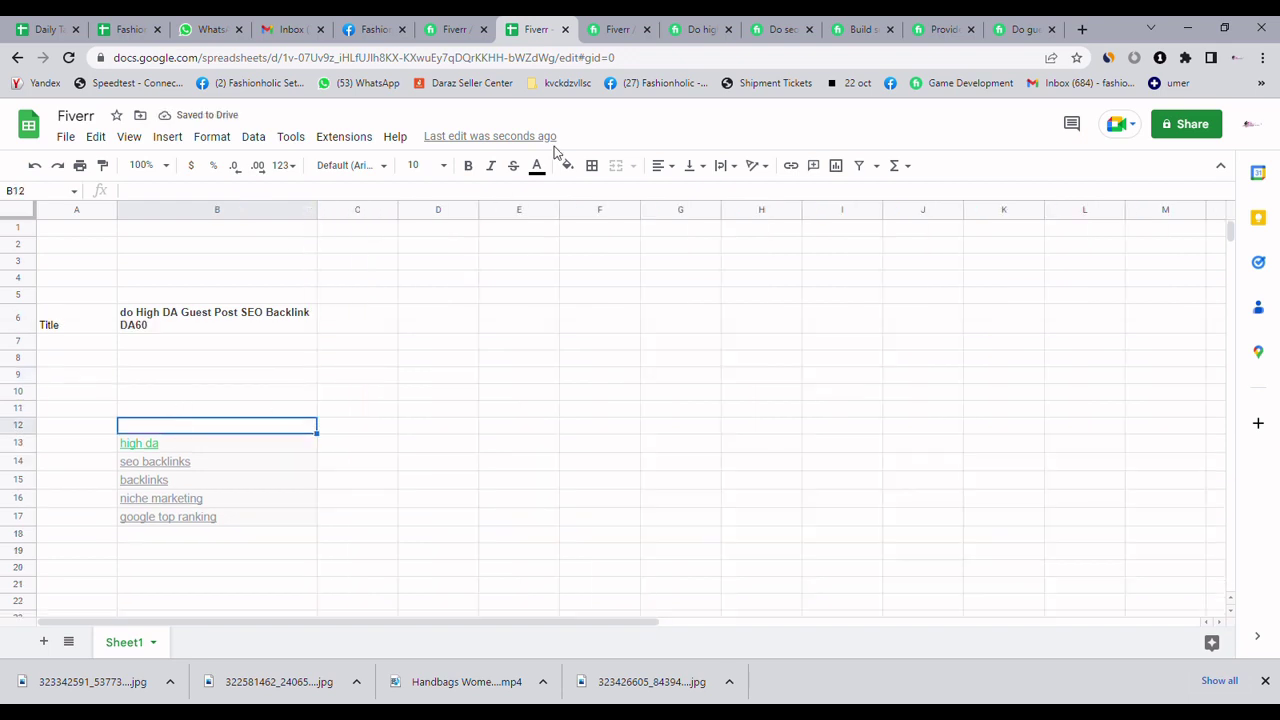
{"action": "left_click", "coordinate": [706, 27]}
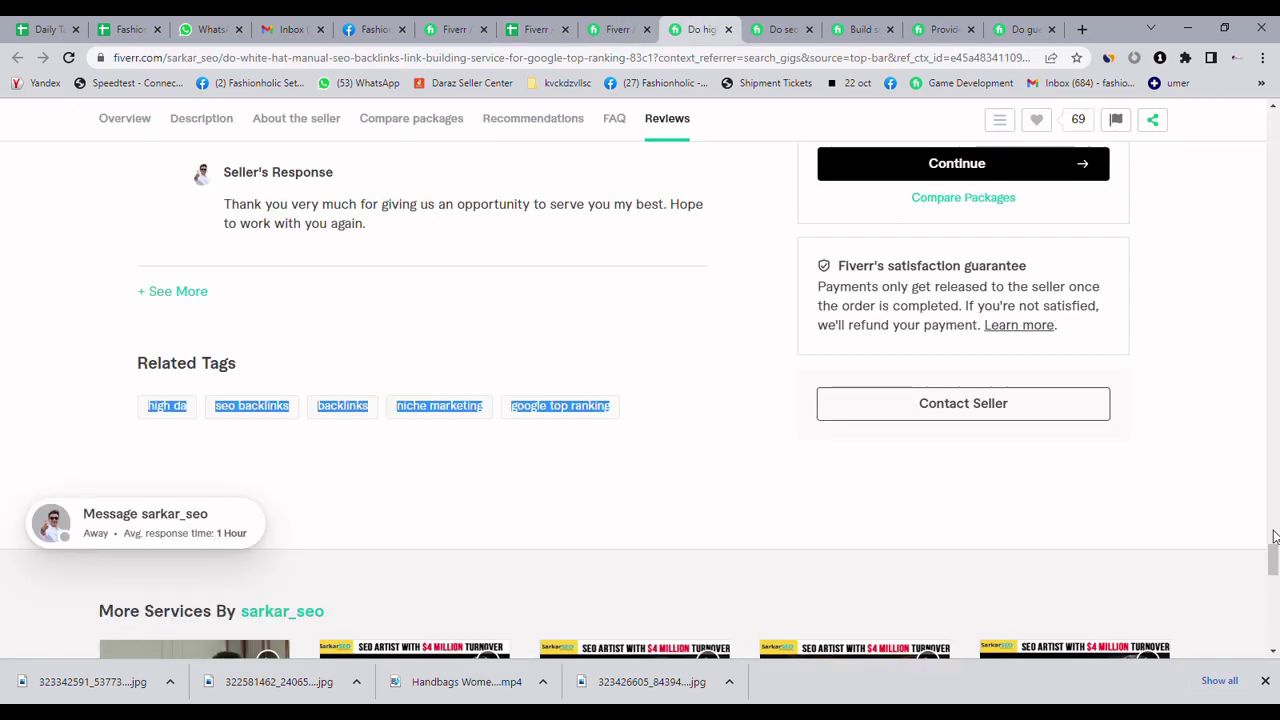
{"action": "left_click_drag", "start_coordinate": [1273, 545], "coordinate": [1273, 120]}
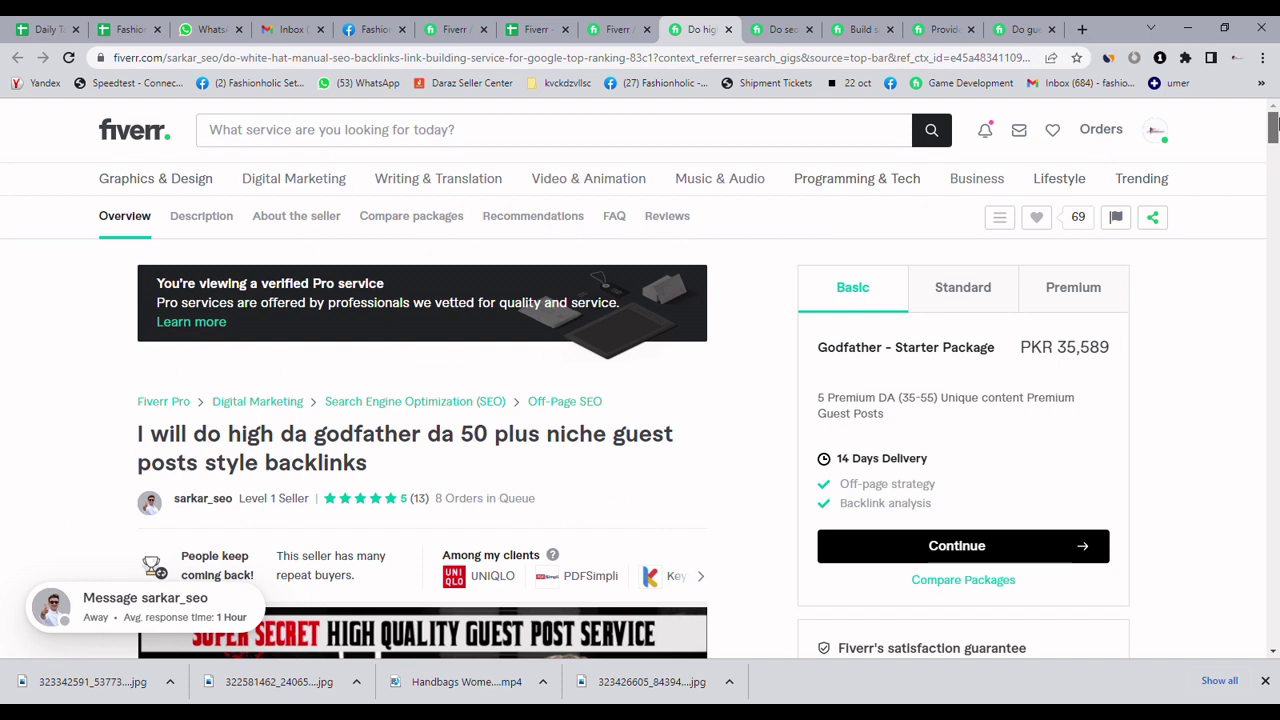
{"action": "left_click", "coordinate": [537, 29]}
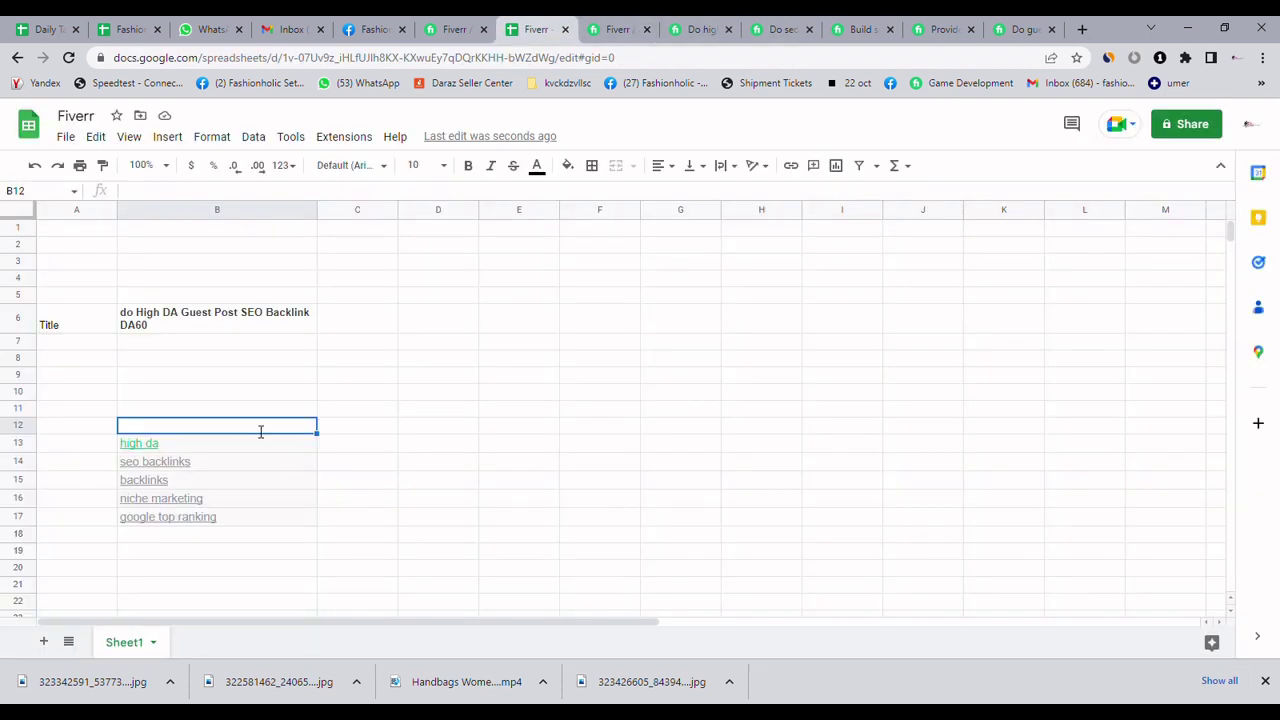
{"action": "type", "text": "9"}
{"action": "key", "text": "Tab"}
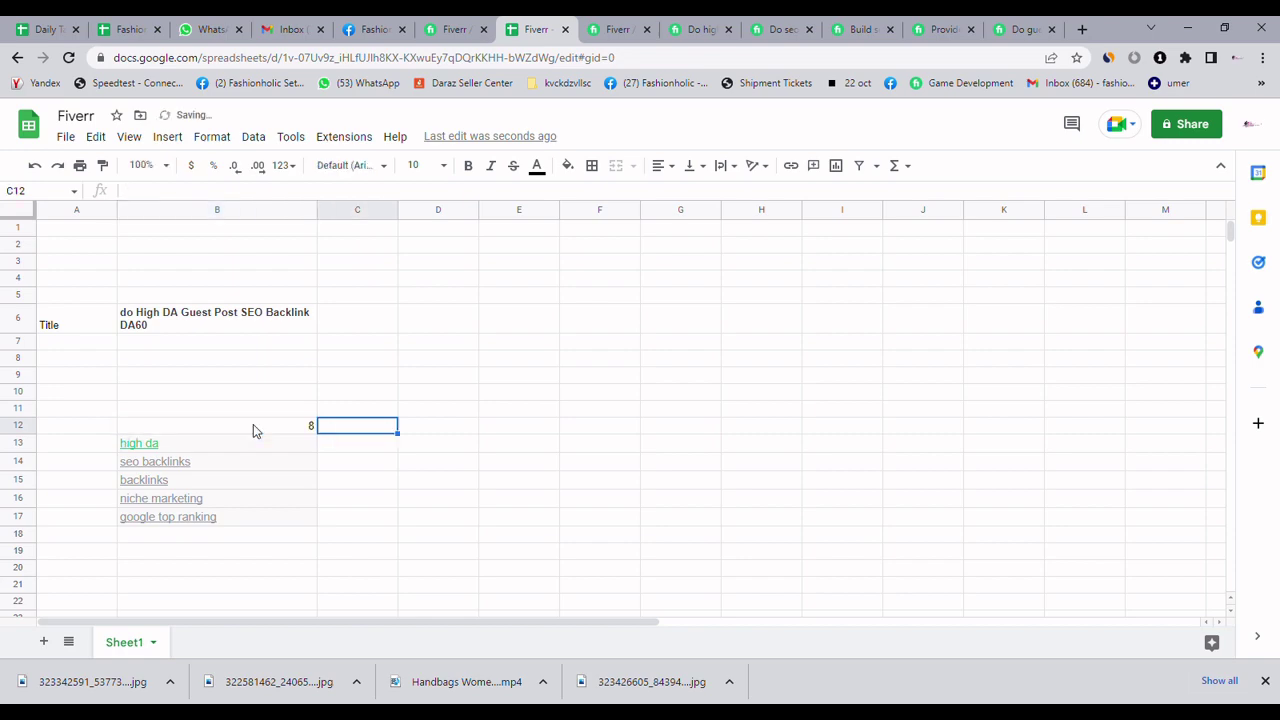
Step: Copy the five related tags of the "SEO backlinks niche edit guest posts" gig into C13:C17 of the sheet
{"action": "left_click", "coordinate": [781, 29]}
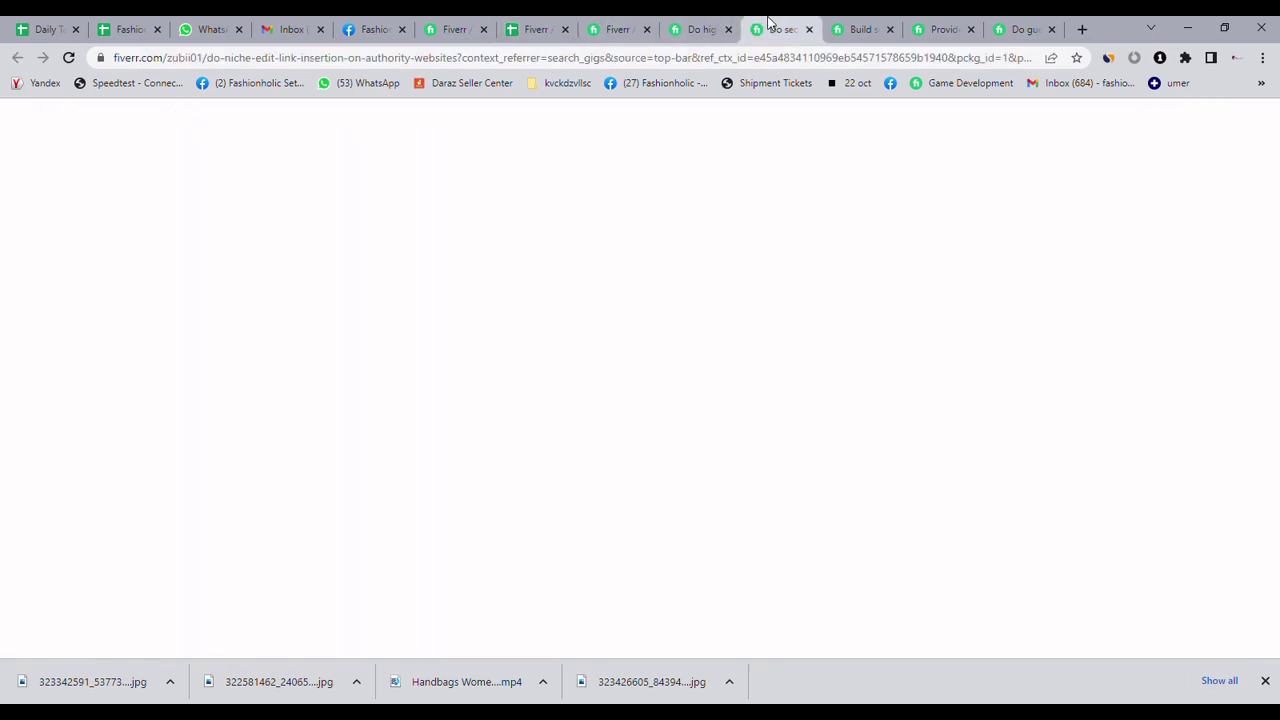
{"action": "left_click_drag", "start_coordinate": [1275, 113], "coordinate": [1275, 500]}
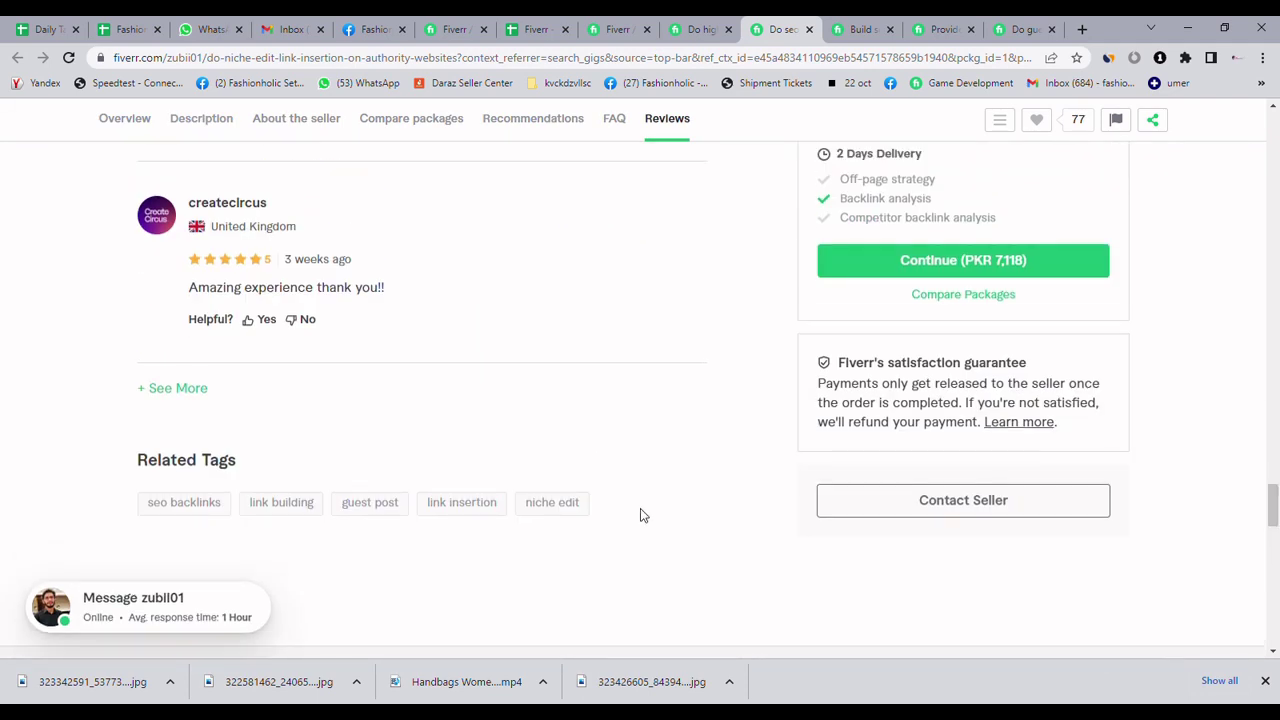
{"action": "left_click_drag", "start_coordinate": [598, 515], "coordinate": [161, 511]}
{"action": "key", "text": "ctrl+c"}
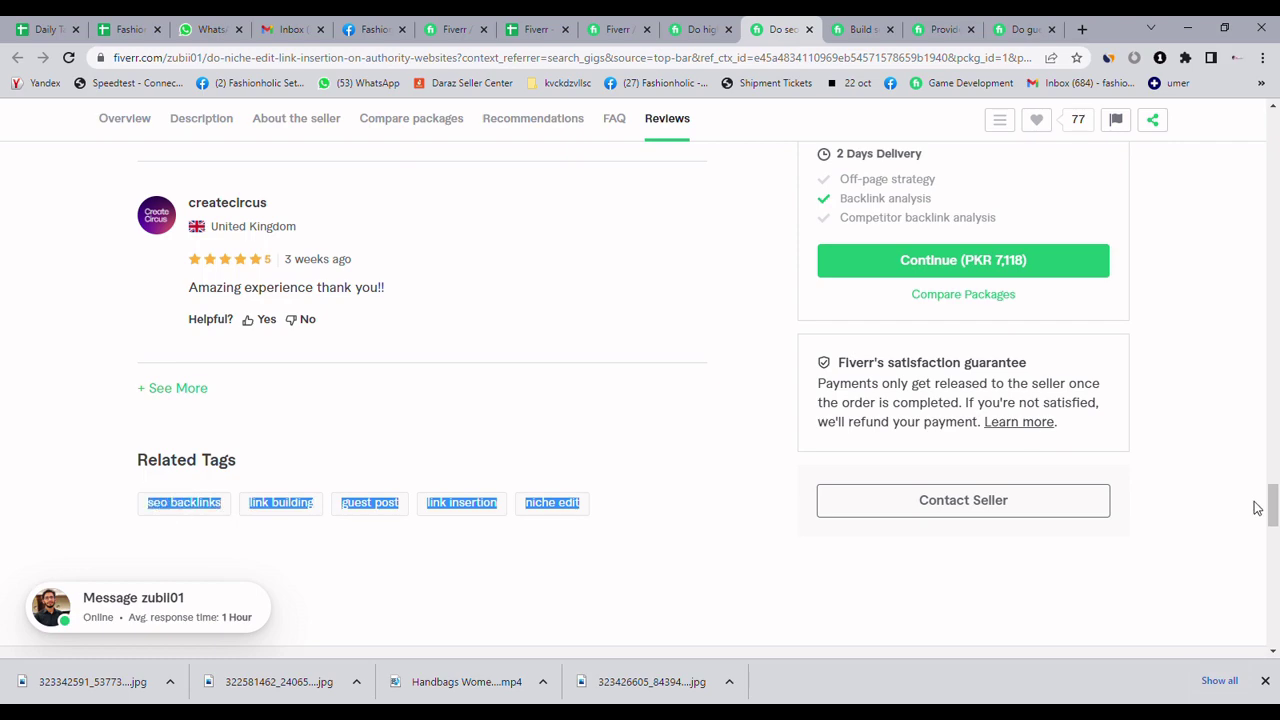
{"action": "left_click_drag", "start_coordinate": [1272, 506], "coordinate": [1272, 118]}
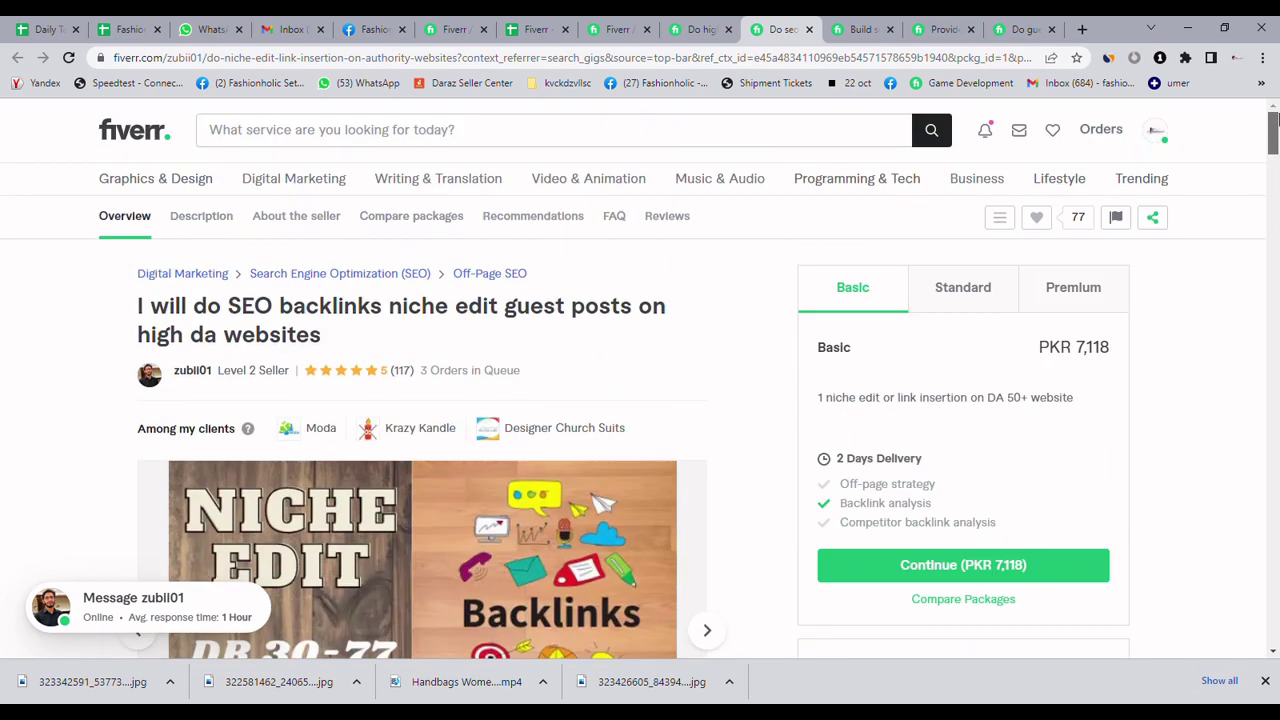
{"action": "left_click", "coordinate": [541, 29]}
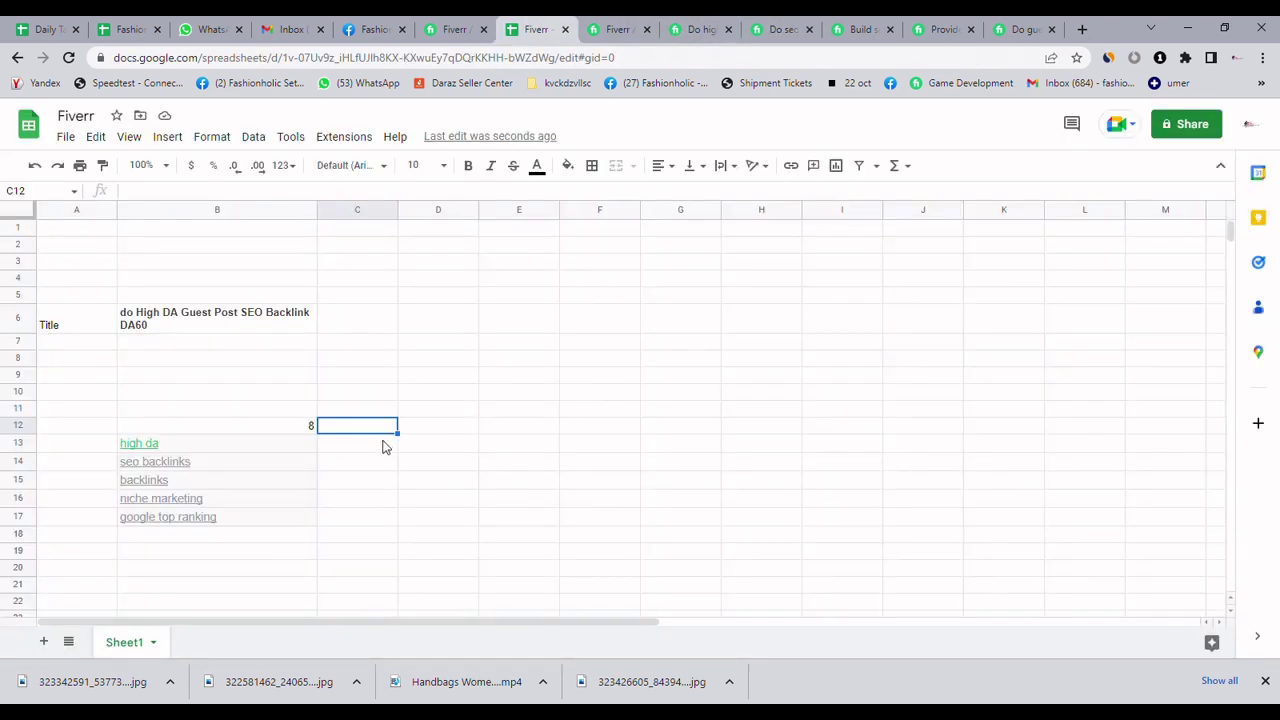
{"action": "left_click", "coordinate": [383, 448]}
{"action": "key", "text": "ctrl+v"}
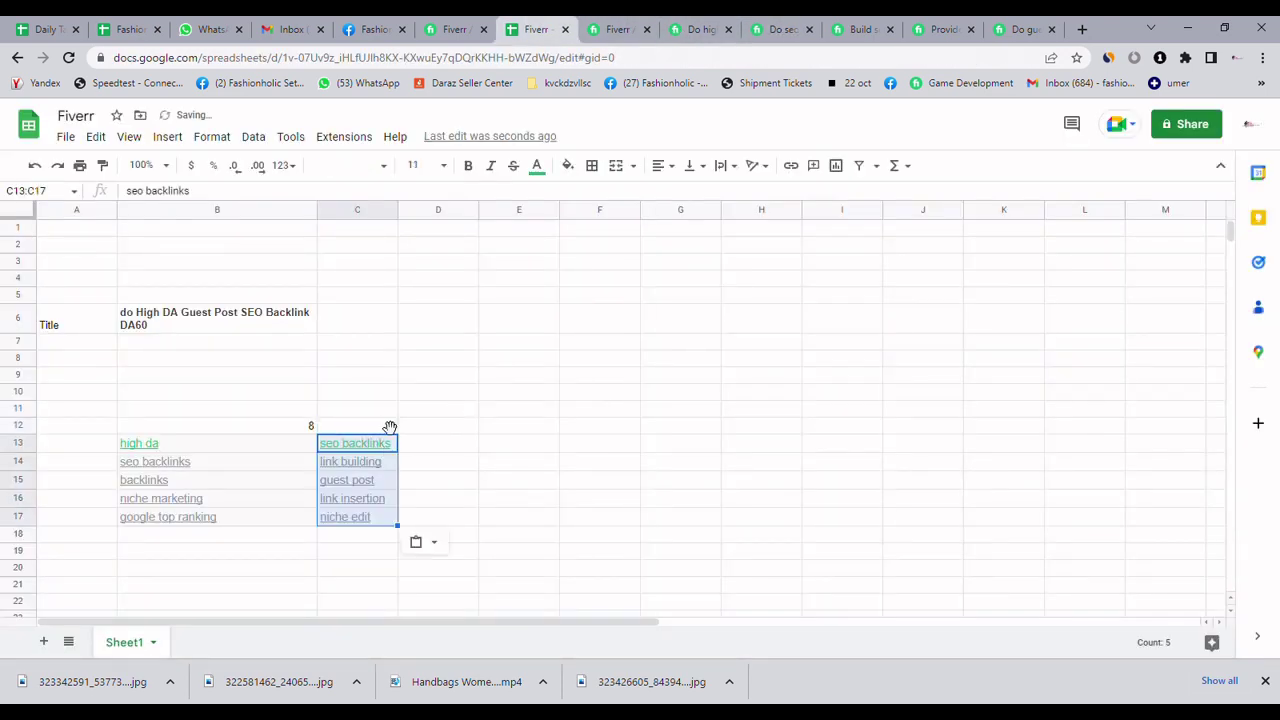
Step: Enter the niche edit gig's orders in queue, 3, in C12 above its tags
{"action": "left_click", "coordinate": [390, 427]}
{"action": "type", "text": "3"}
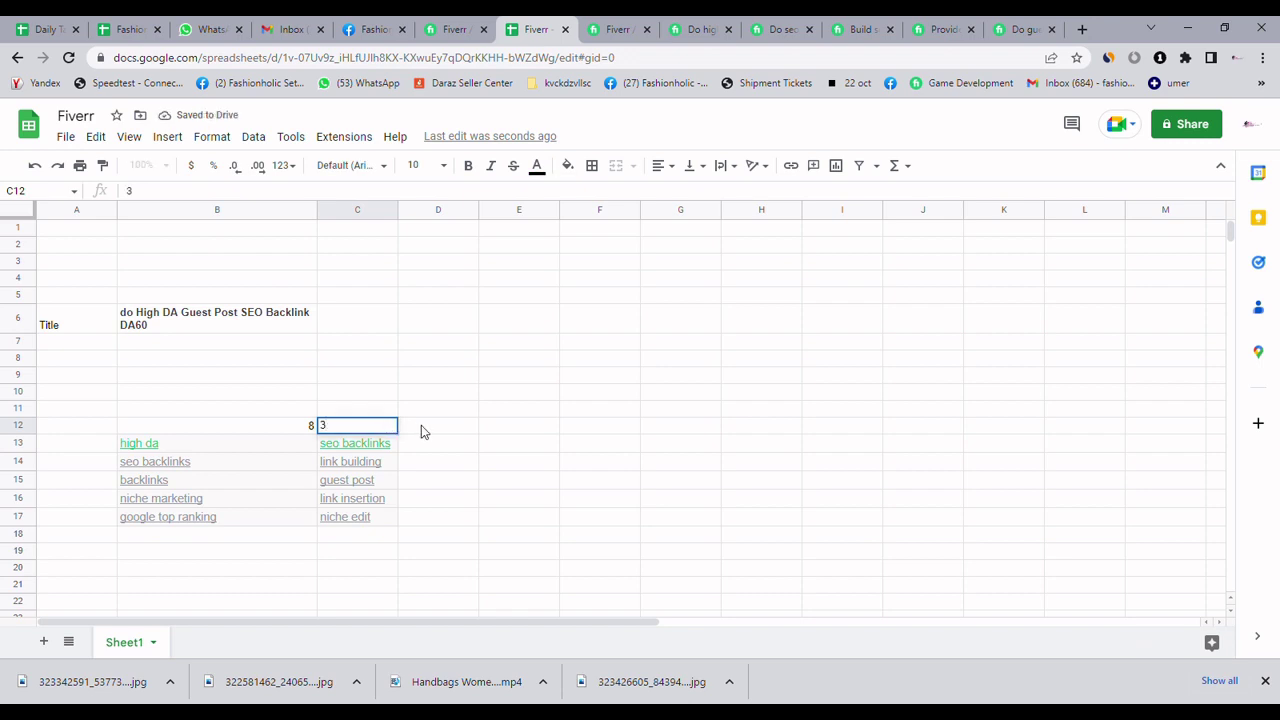
{"action": "left_click", "coordinate": [421, 425]}
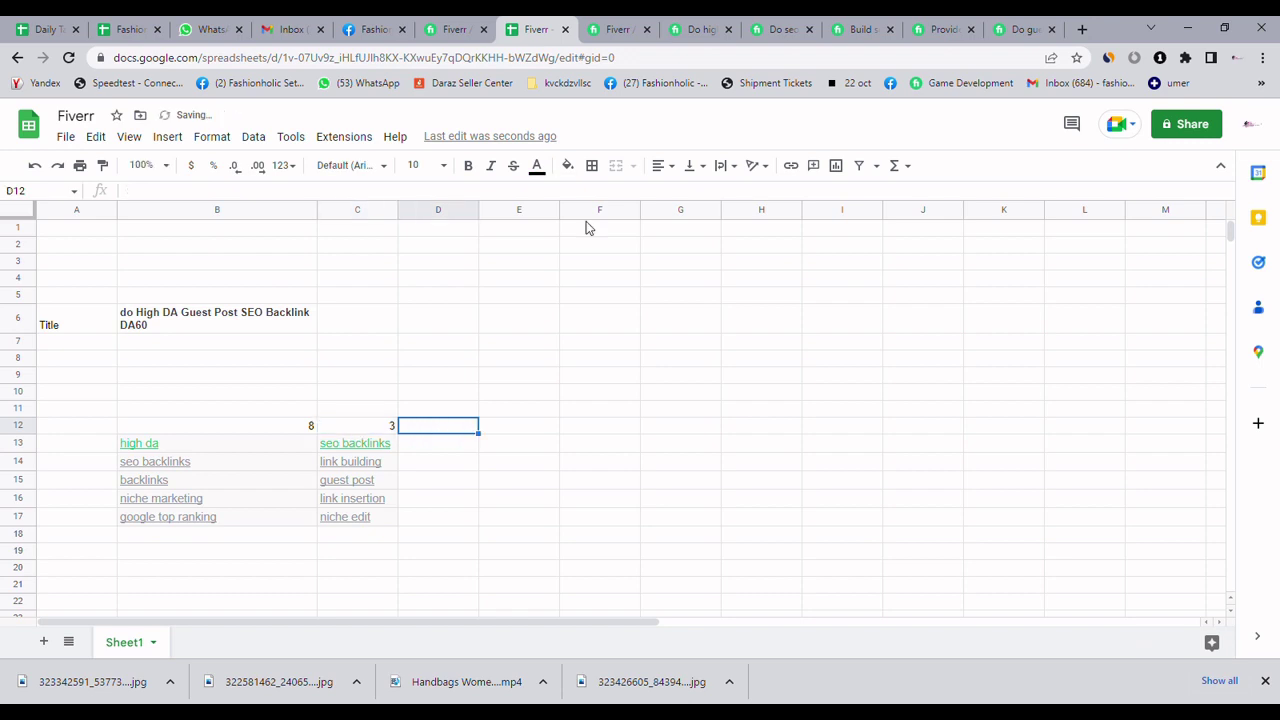
Step: Copy the five related tags of the "build SEO backlinks through german guest posts" gig into D13:D17 of the sheet
{"action": "left_click", "coordinate": [836, 30]}
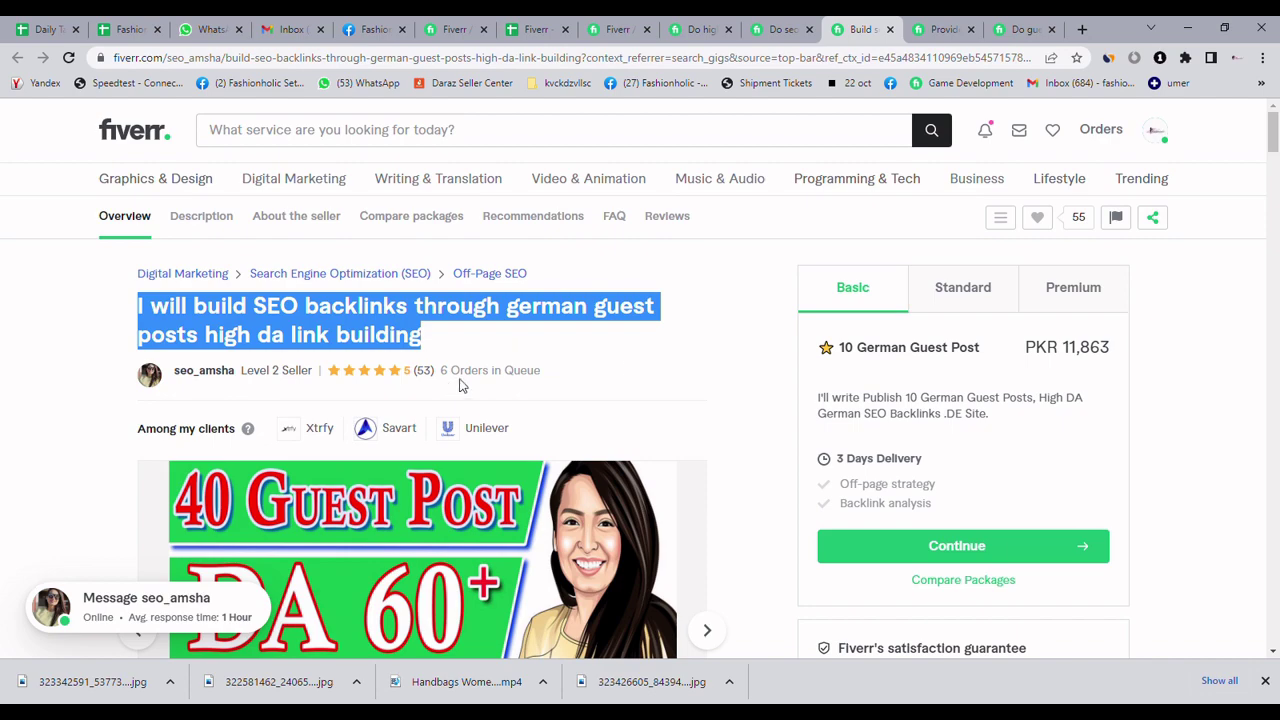
{"action": "left_click_drag", "start_coordinate": [1273, 140], "coordinate": [1273, 527]}
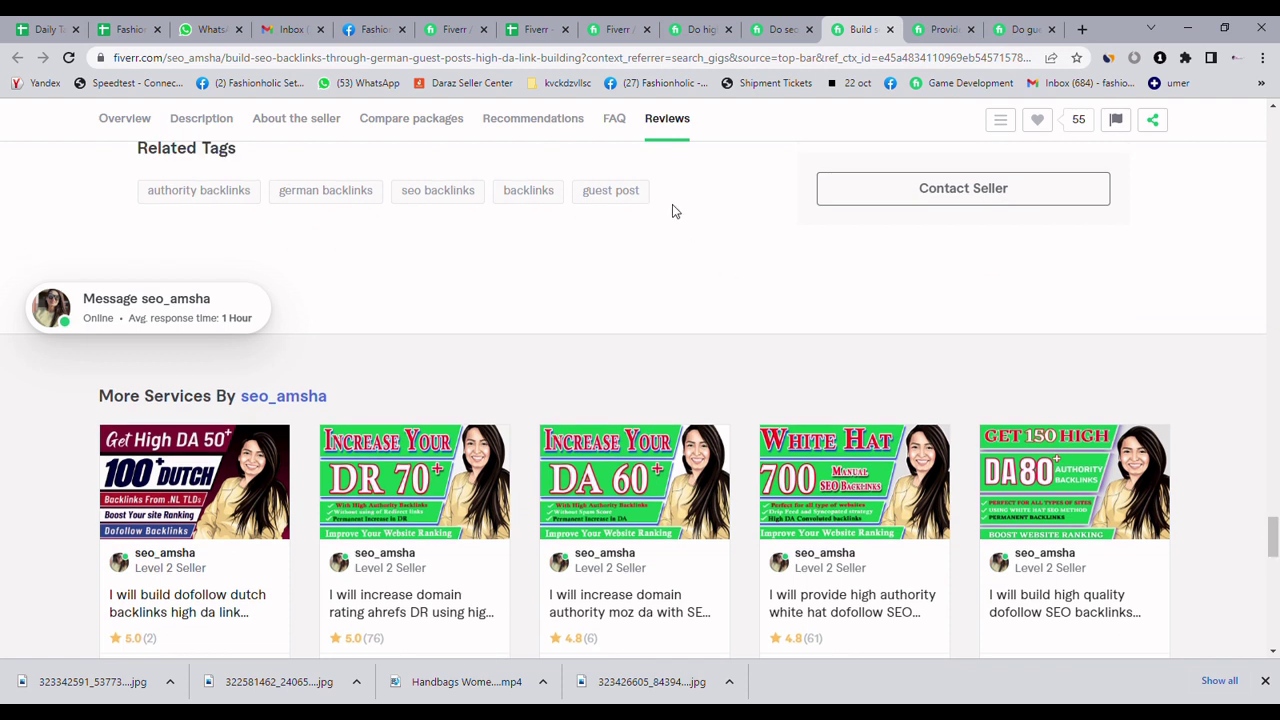
{"action": "left_click_drag", "start_coordinate": [650, 198], "coordinate": [191, 190]}
{"action": "key", "text": "ctrl+c"}
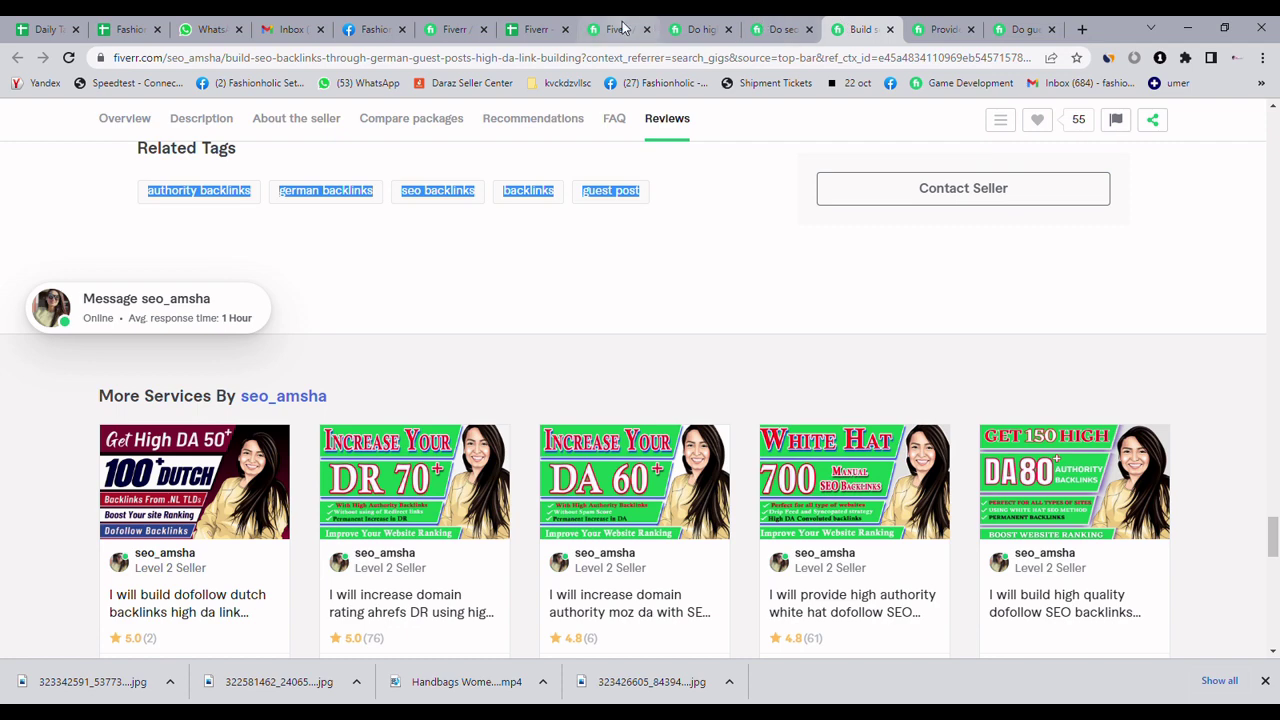
{"action": "left_click", "coordinate": [685, 30]}
{"action": "left_click", "coordinate": [636, 31]}
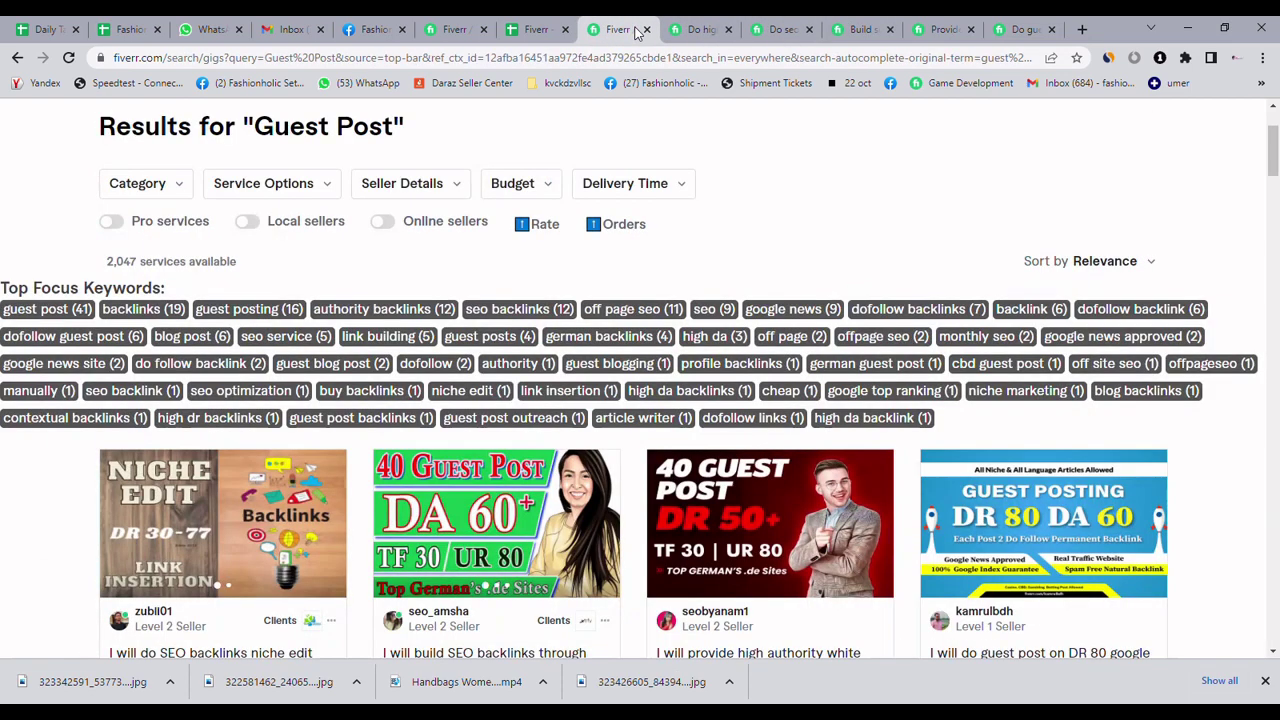
{"action": "left_click", "coordinate": [536, 29]}
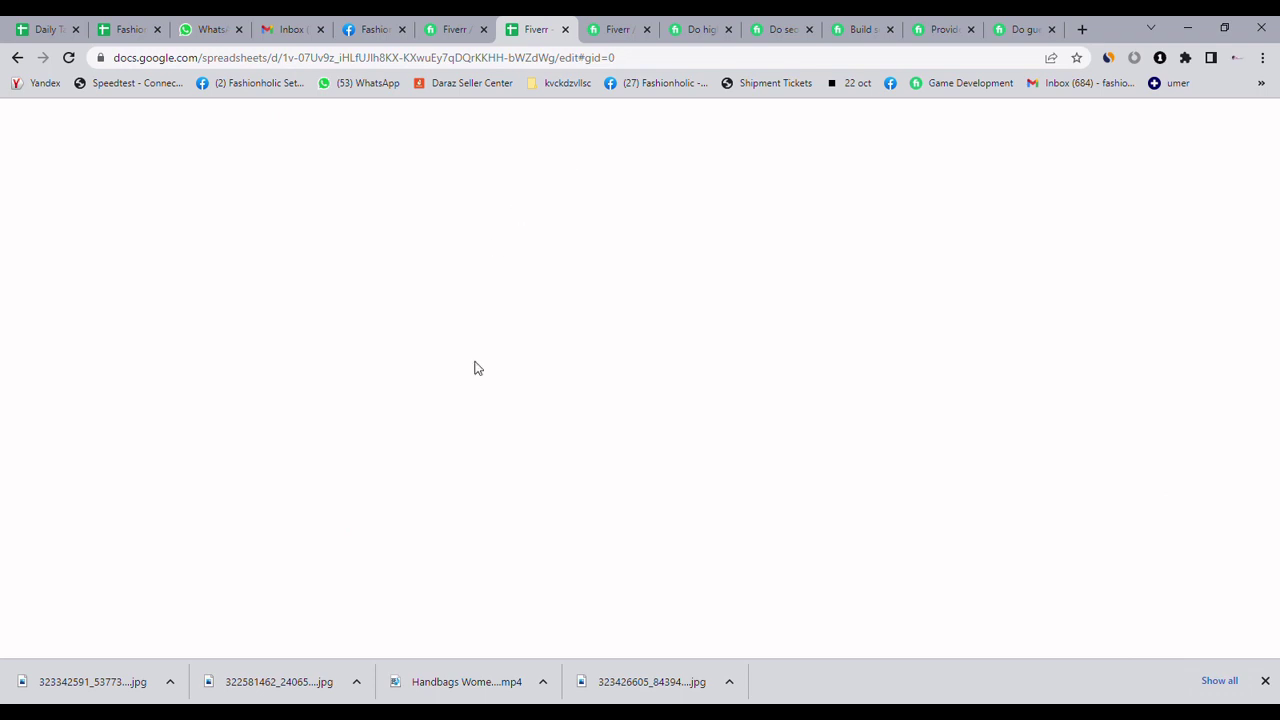
{"action": "left_click", "coordinate": [462, 444]}
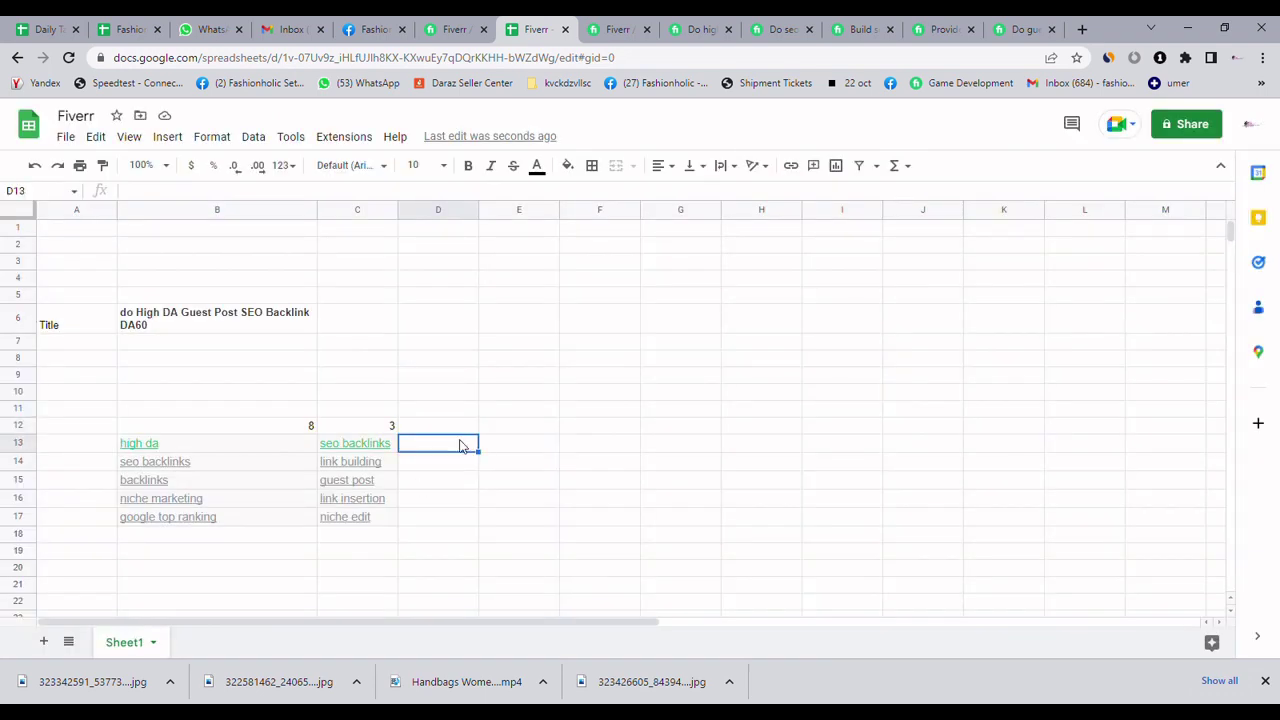
{"action": "key", "text": "ctrl+v"}
Step: Enter the german guest posts gig's orders in queue, 6, in D12 above its tags
{"action": "left_click", "coordinate": [466, 427]}
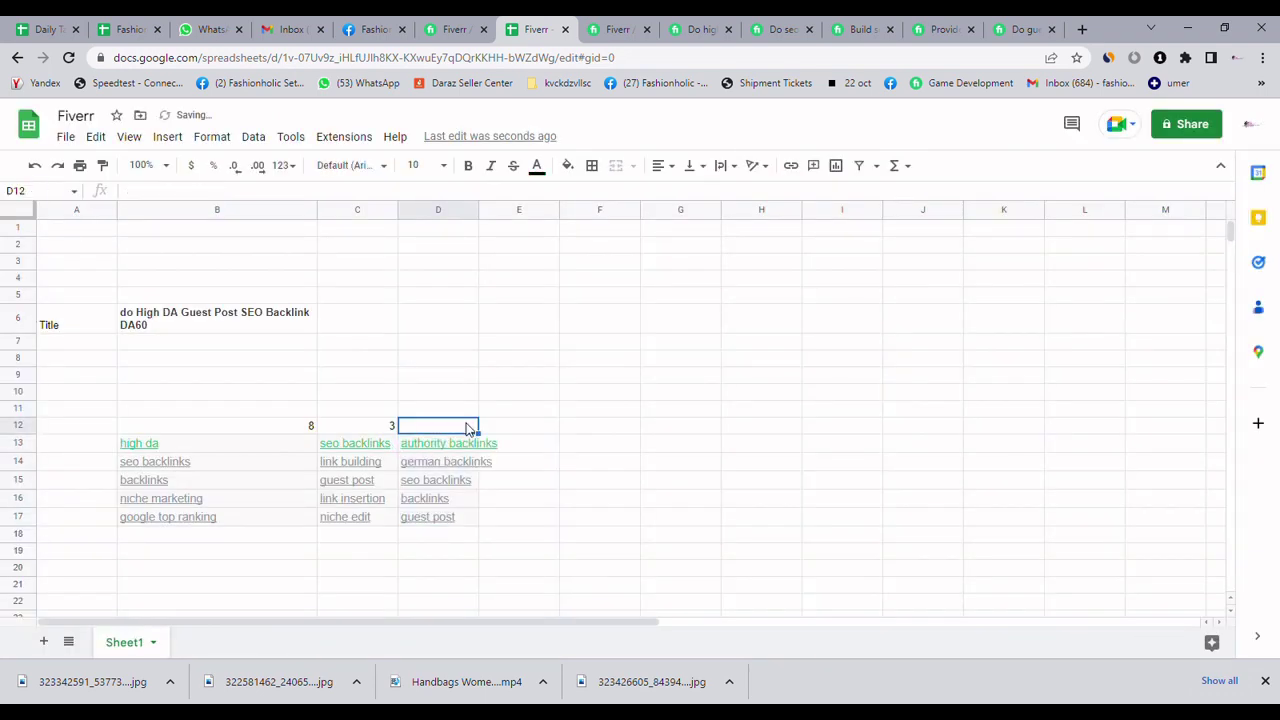
{"action": "type", "text": "6"}
{"action": "left_click", "coordinate": [547, 463]}
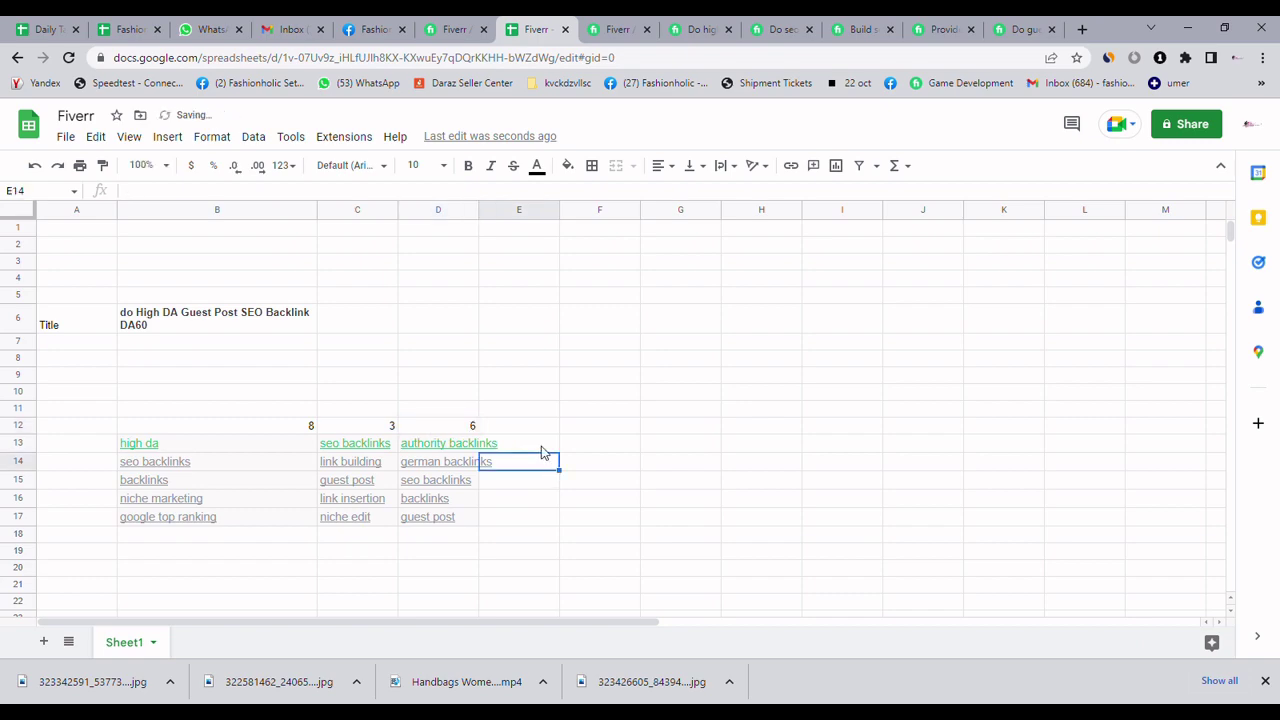
Step: Copy the "high authority white hat do follow SEO" gig's related tags into E13:E17 and enter its order count, 1, in E12
{"action": "left_click", "coordinate": [873, 31]}
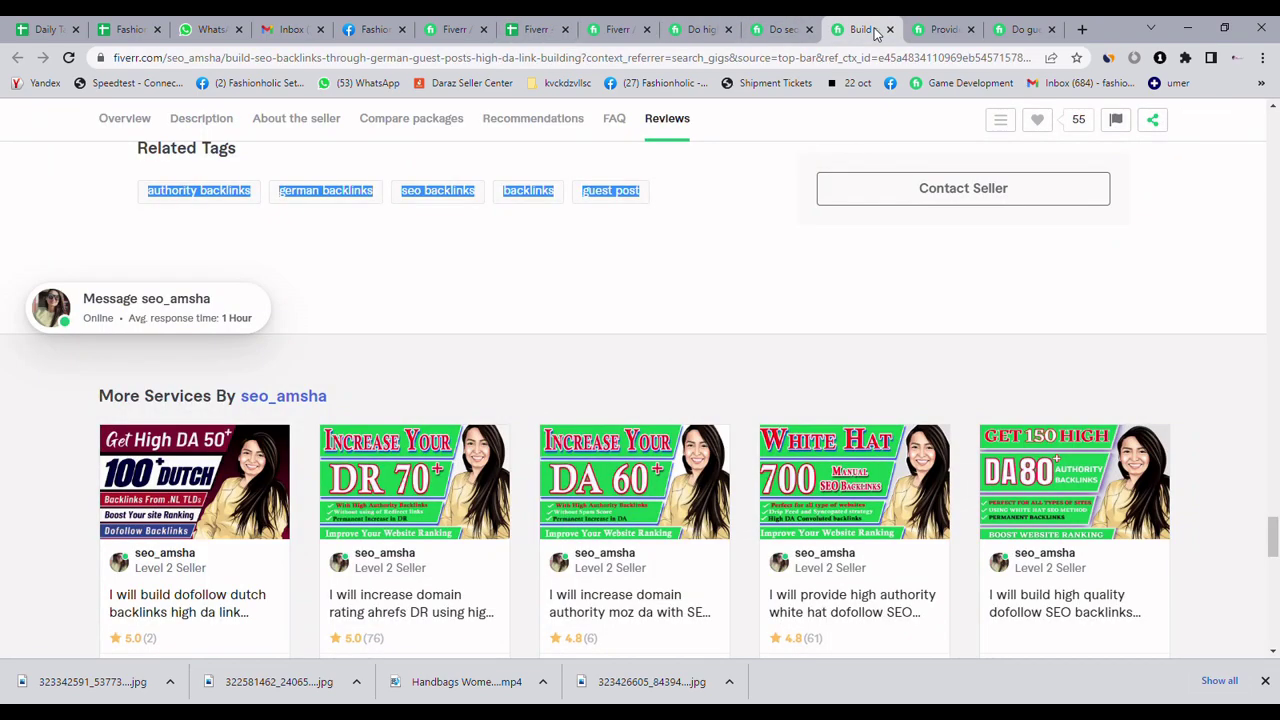
{"action": "left_click", "coordinate": [922, 31]}
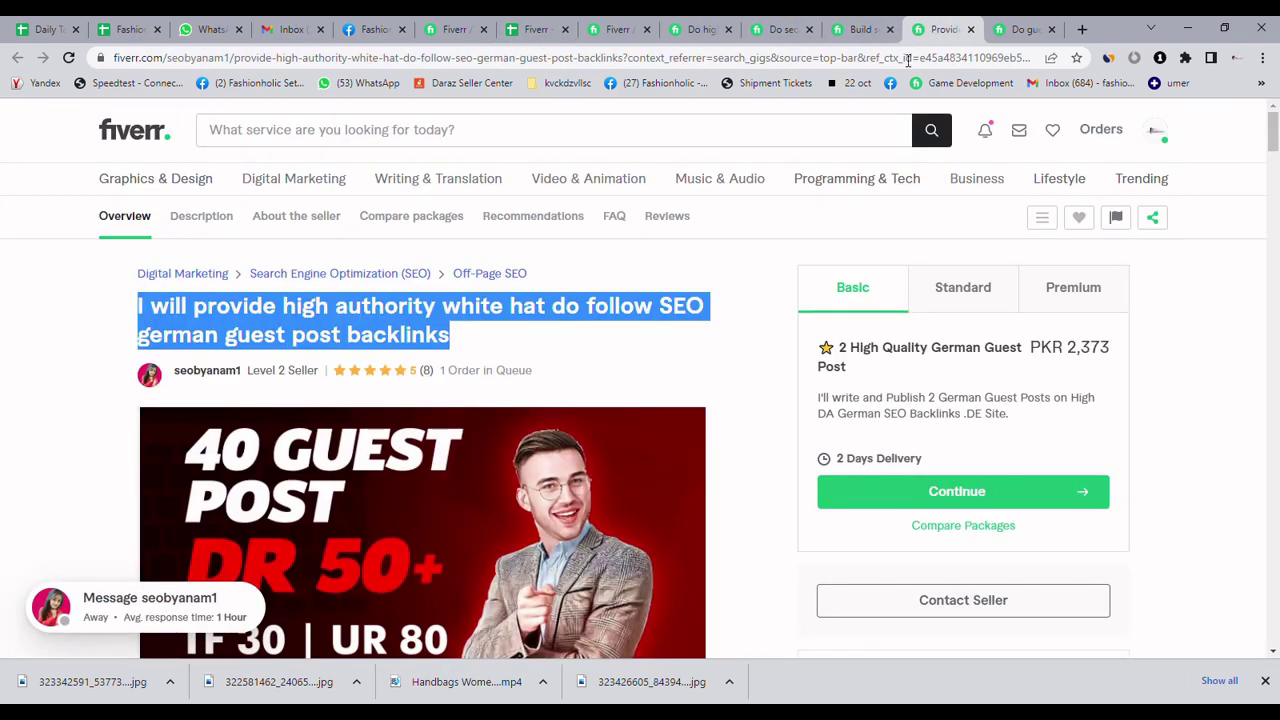
{"action": "left_click_drag", "start_coordinate": [1273, 148], "coordinate": [1273, 520]}
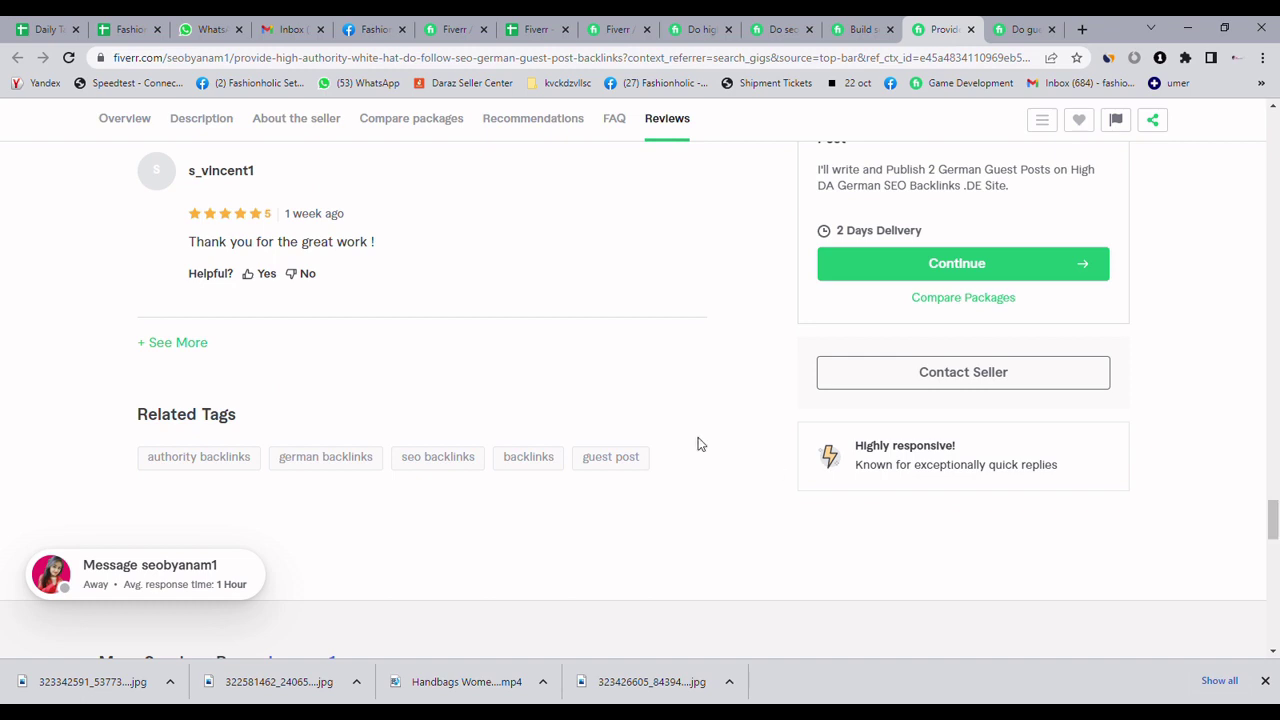
{"action": "left_click_drag", "start_coordinate": [676, 463], "coordinate": [160, 463]}
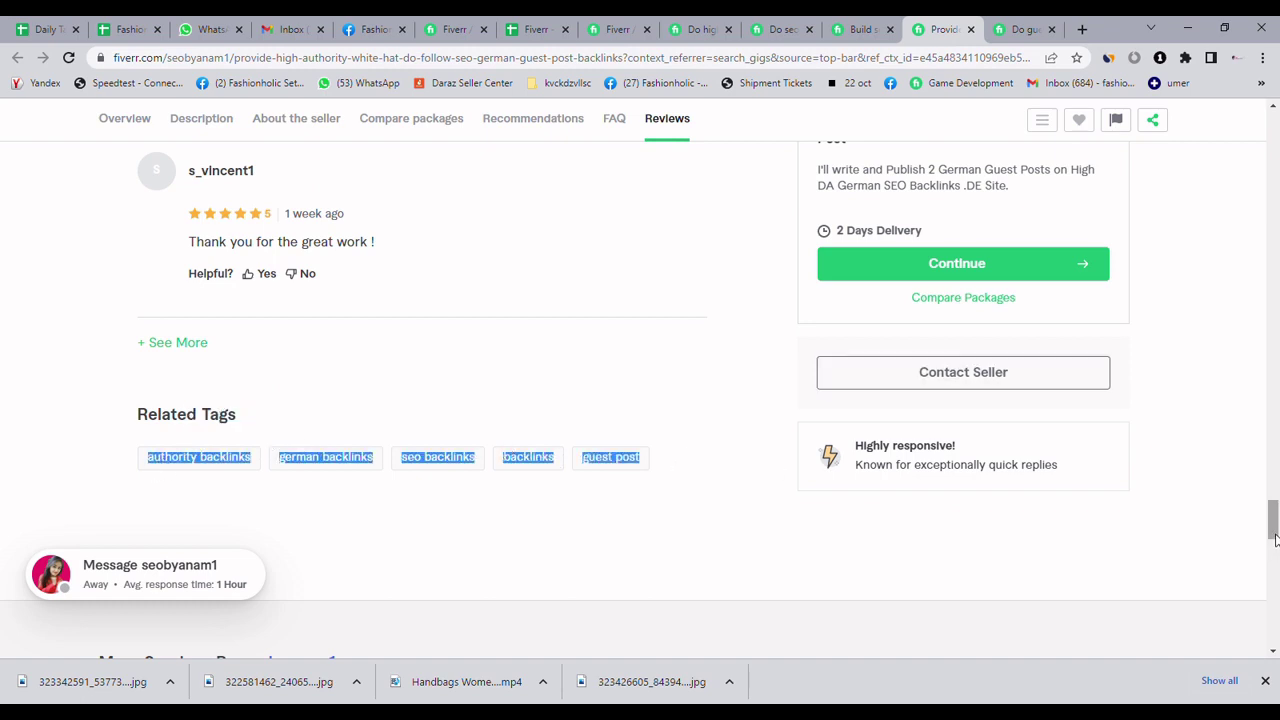
{"action": "left_click_drag", "start_coordinate": [1273, 540], "coordinate": [1277, 125]}
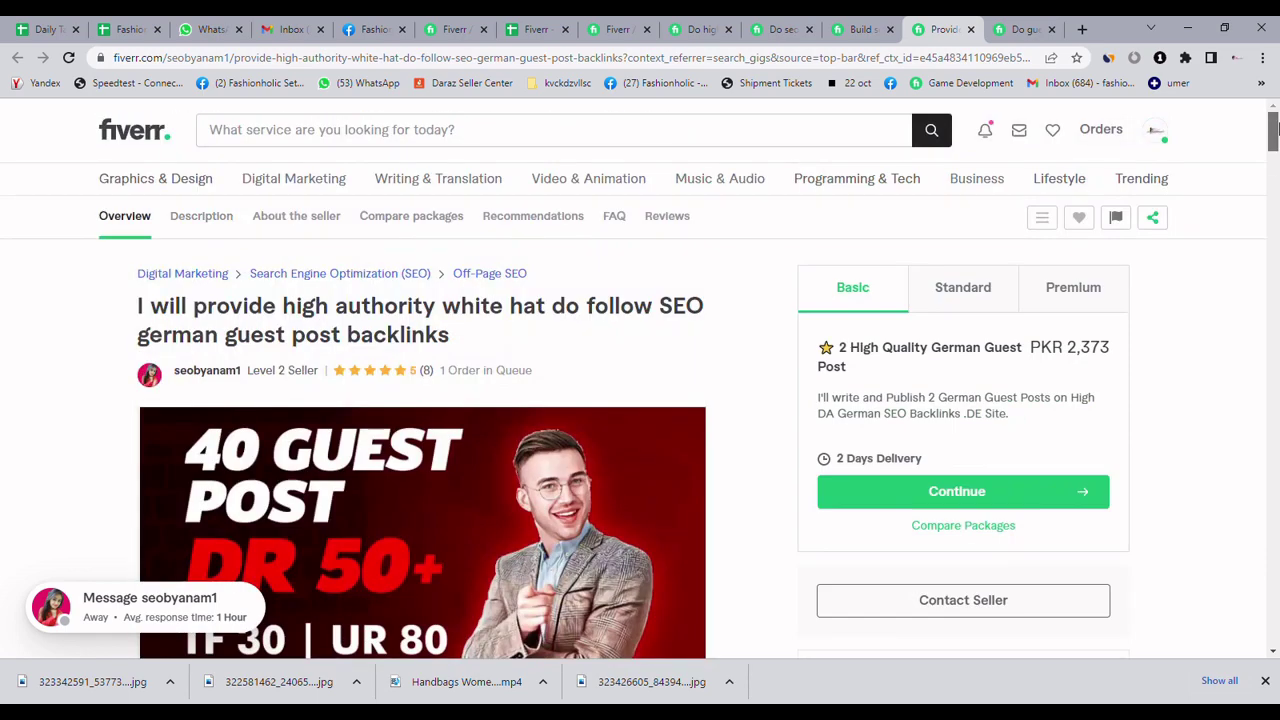
{"action": "left_click", "coordinate": [543, 22]}
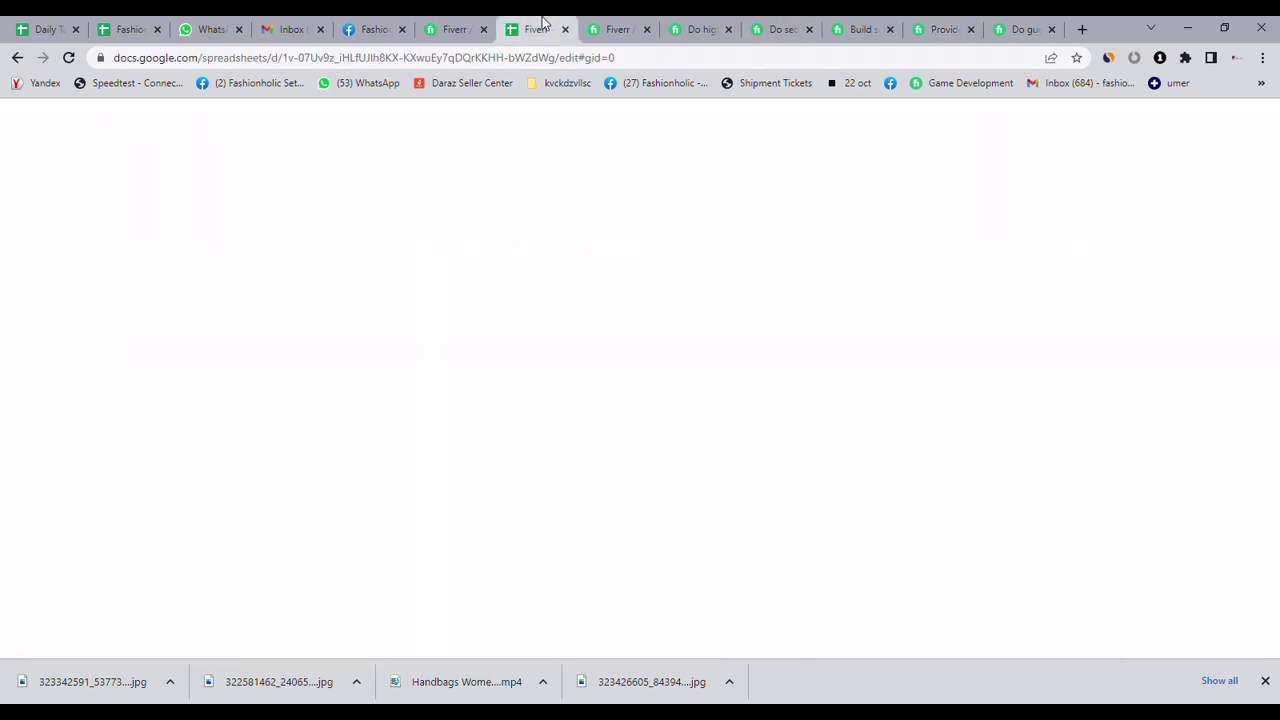
{"action": "key", "text": "ctrl+v"}
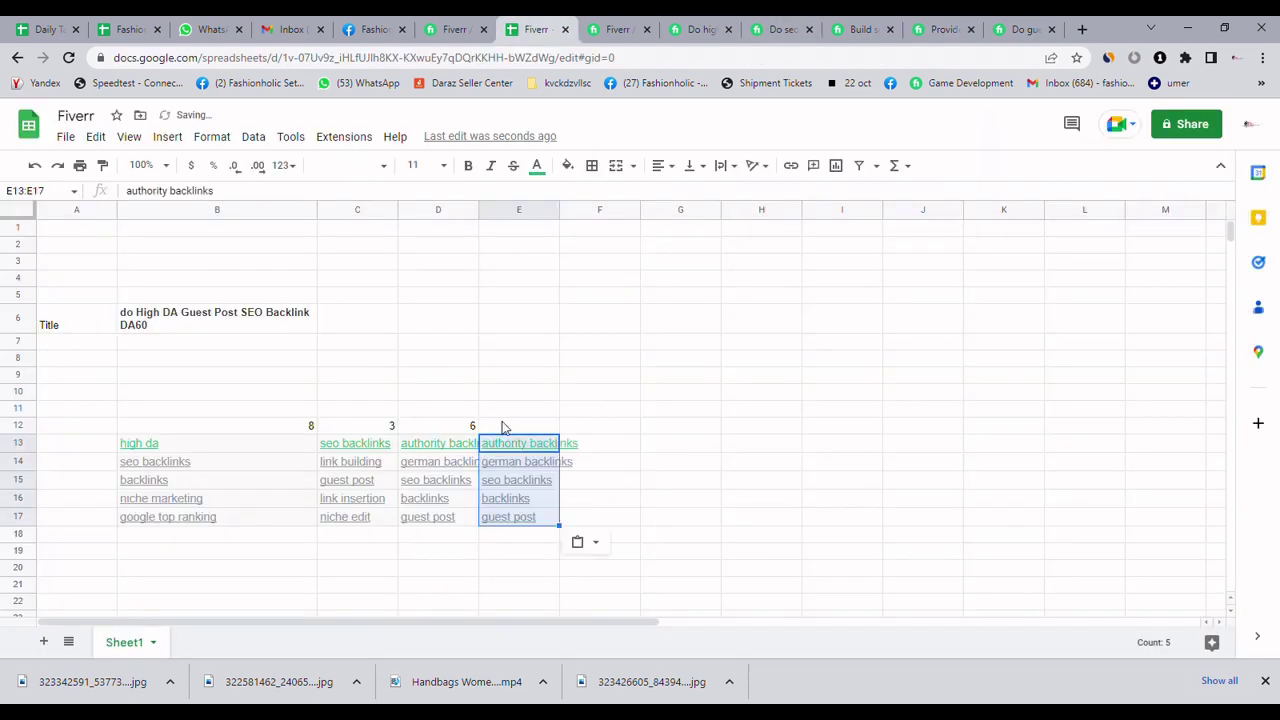
{"action": "left_click", "coordinate": [504, 424]}
{"action": "type", "text": "1"}
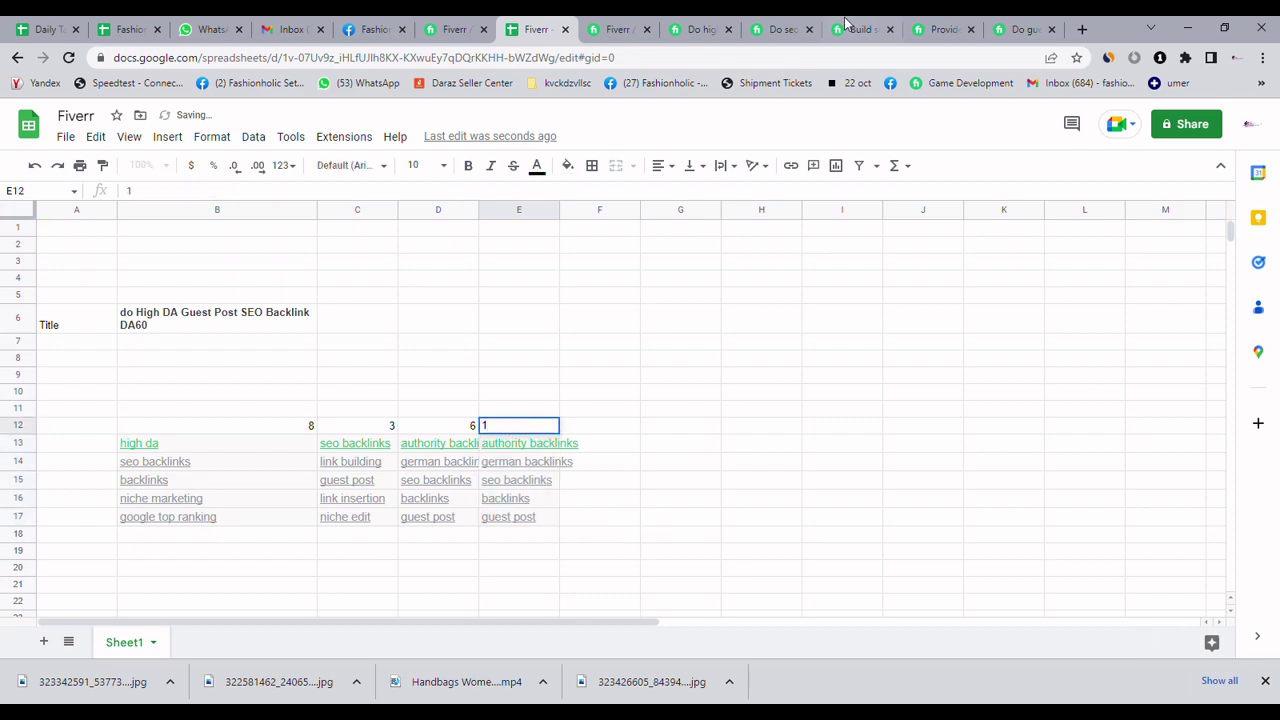
Step: Copy the five related tags of the "guest post on DR 80 google news site" gig into F13:F17 of the sheet
{"action": "left_click", "coordinate": [1022, 29]}
{"action": "left_click_drag", "start_coordinate": [1276, 135], "coordinate": [1276, 548]}
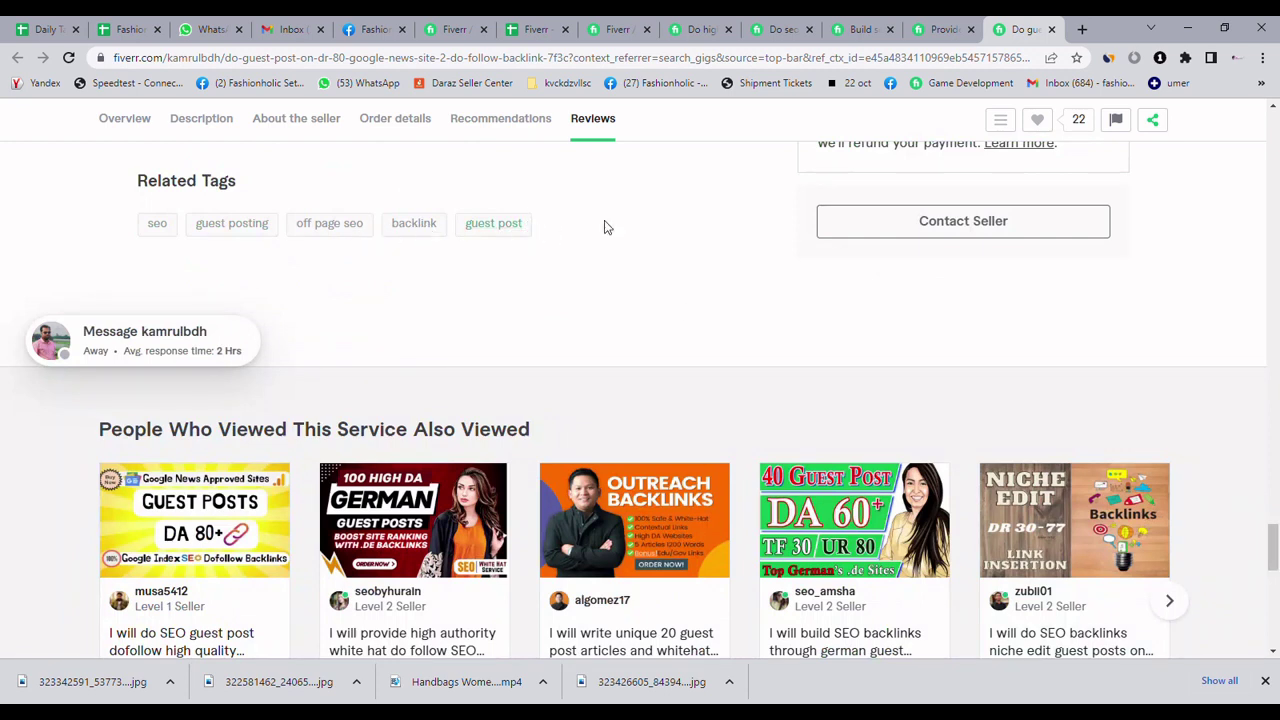
{"action": "left_click_drag", "start_coordinate": [604, 227], "coordinate": [170, 232]}
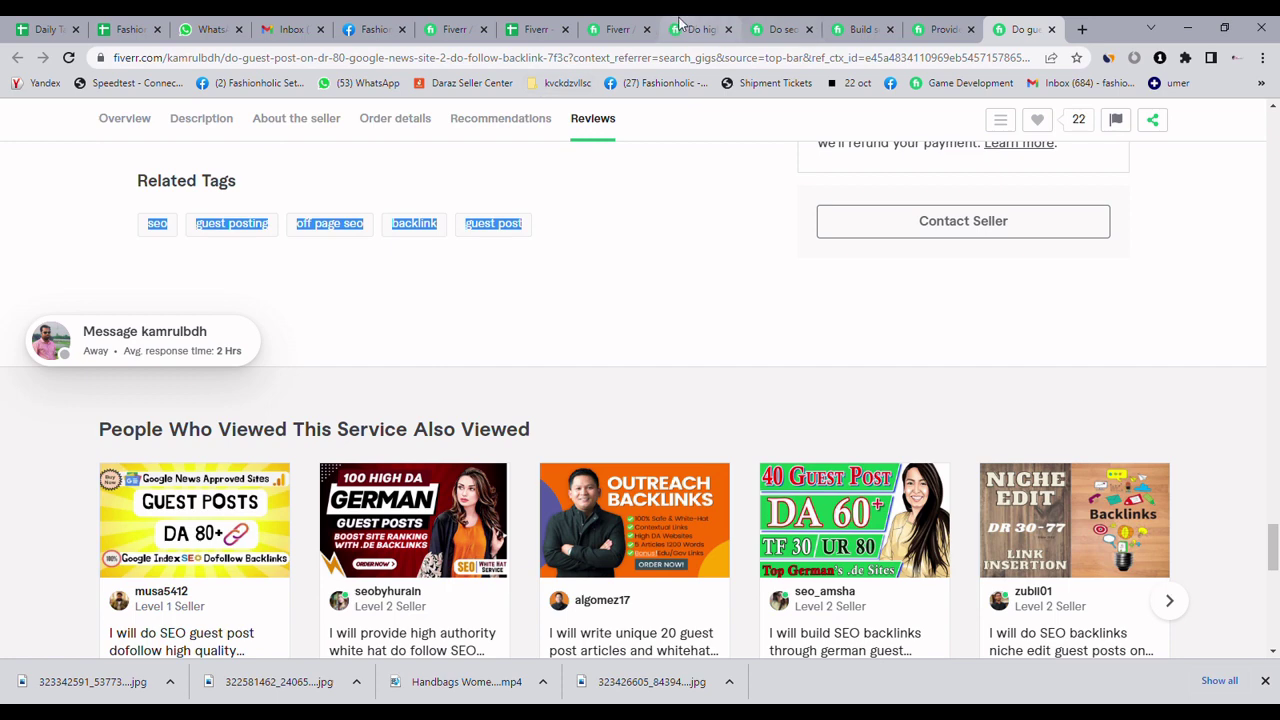
{"action": "left_click", "coordinate": [617, 29]}
{"action": "left_click", "coordinate": [535, 29]}
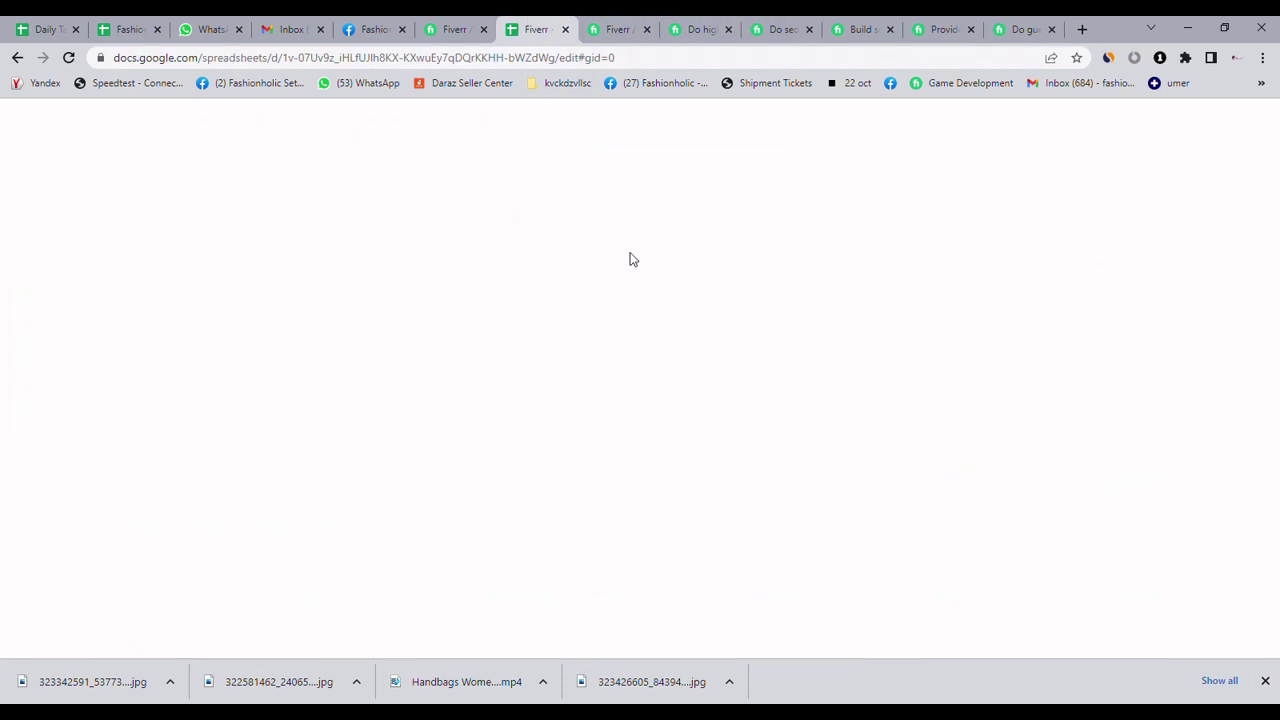
{"action": "left_click", "coordinate": [613, 440]}
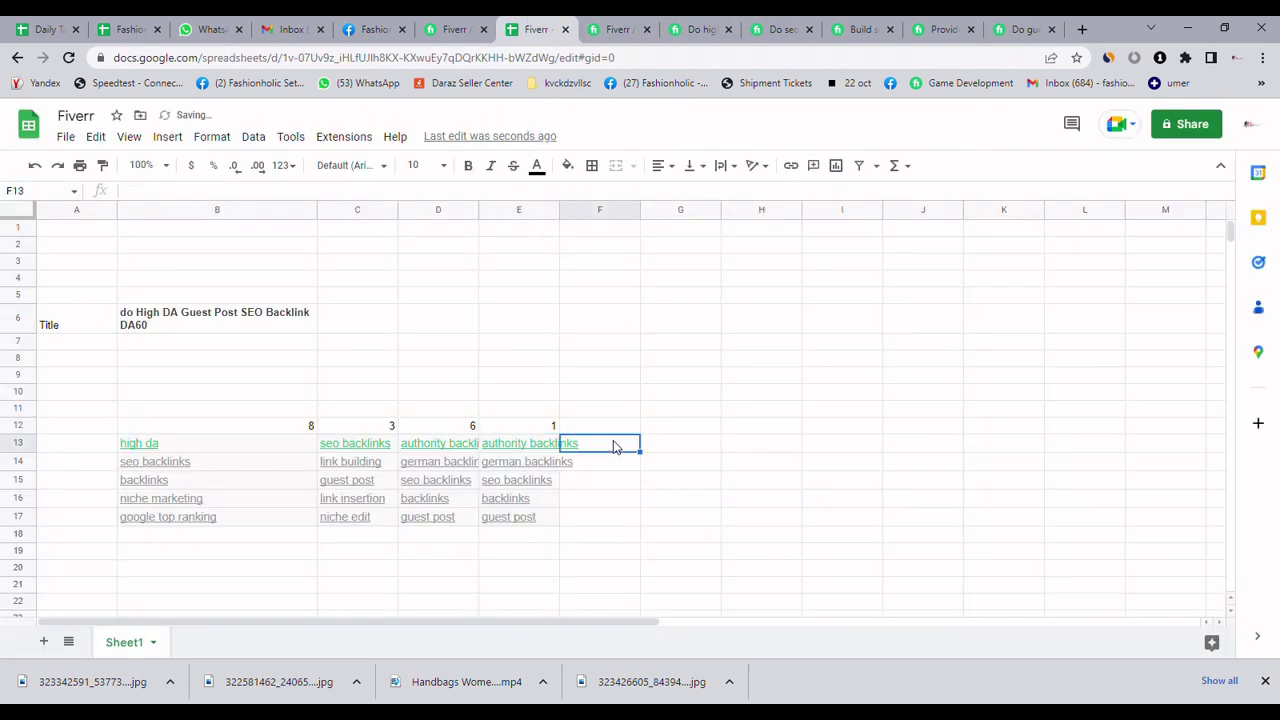
{"action": "type", "text": "seo guest posting off page seo backlink guest post"}
Step: Enter 1 in F12 as the order count above the DR 80 google news gig's tags
{"action": "left_click", "coordinate": [614, 428]}
{"action": "type", "text": "1"}
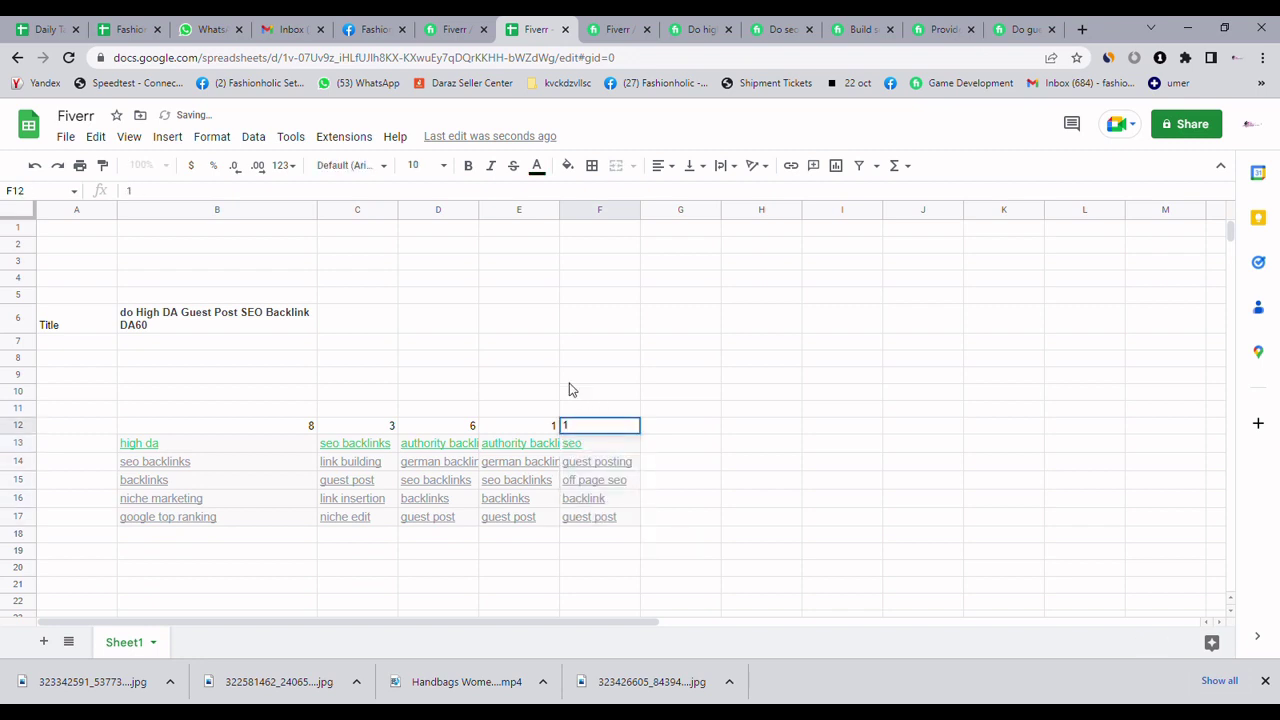
{"action": "key", "text": "Return"}
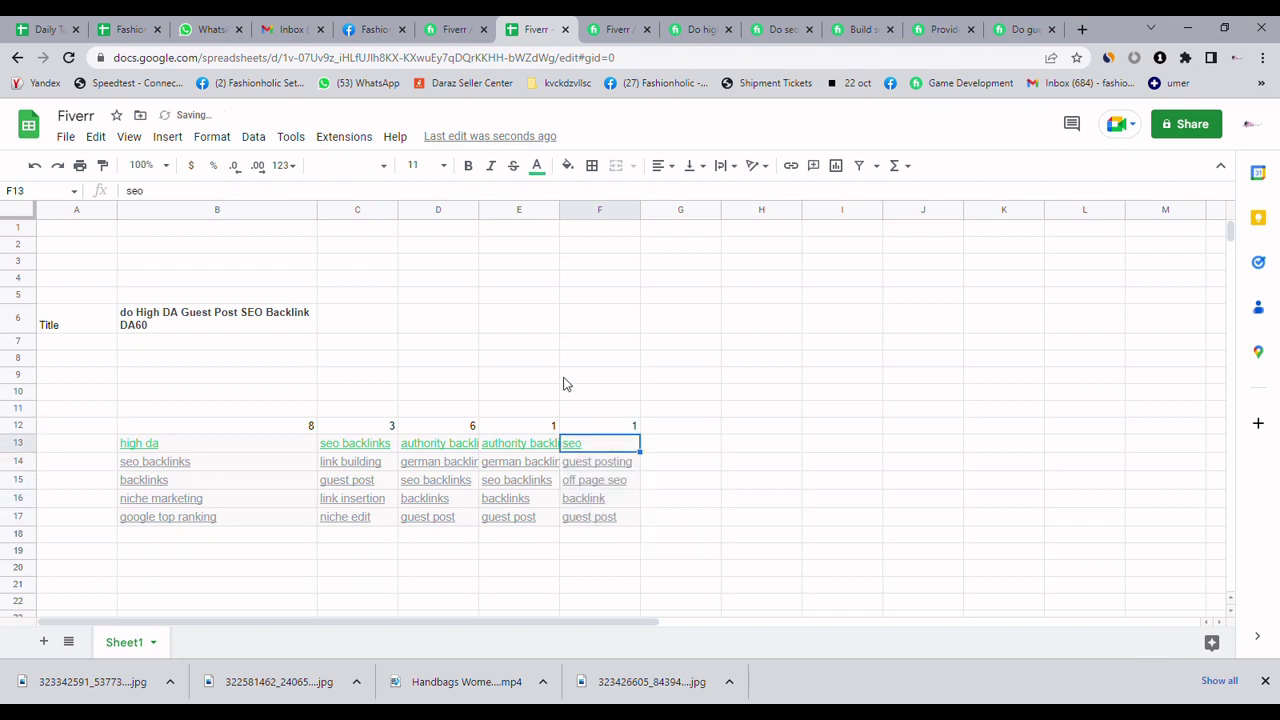
{"action": "key", "text": "Down"}
{"action": "key", "text": "Down"}
{"action": "key", "text": "Down"}
{"action": "key", "text": "Down"}
{"action": "key", "text": "Down"}
{"action": "key", "text": "Down"}
{"action": "key", "text": "Down"}
{"action": "key", "text": "Down"}
{"action": "key", "text": "Down"}
{"action": "key", "text": "Down"}
{"action": "key", "text": "Down"}
{"action": "key", "text": "Down"}
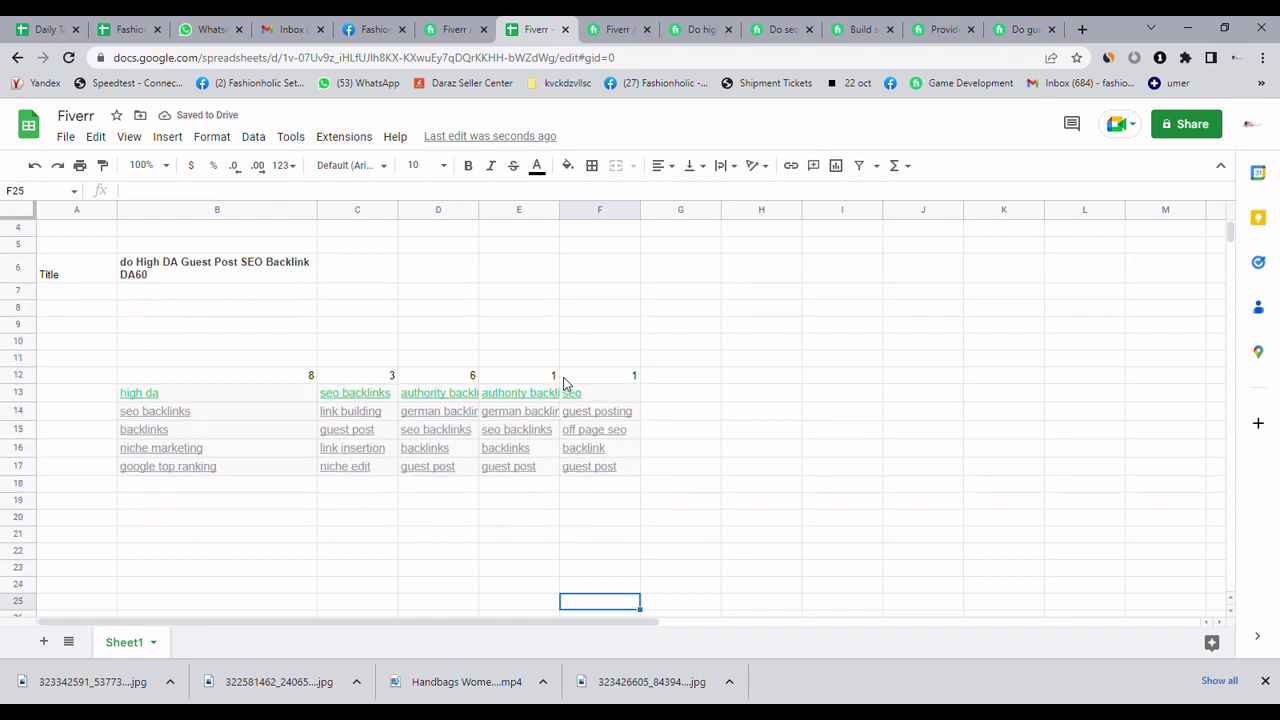
{"action": "key", "text": "Left"}
{"action": "key", "text": "Left"}
{"action": "key", "text": "Up"}
{"action": "key", "text": "Up"}
{"action": "key", "text": "Up"}
{"action": "key", "text": "Up"}
{"action": "key", "text": "Up"}
{"action": "key", "text": "Up"}
{"action": "key", "text": "Up"}
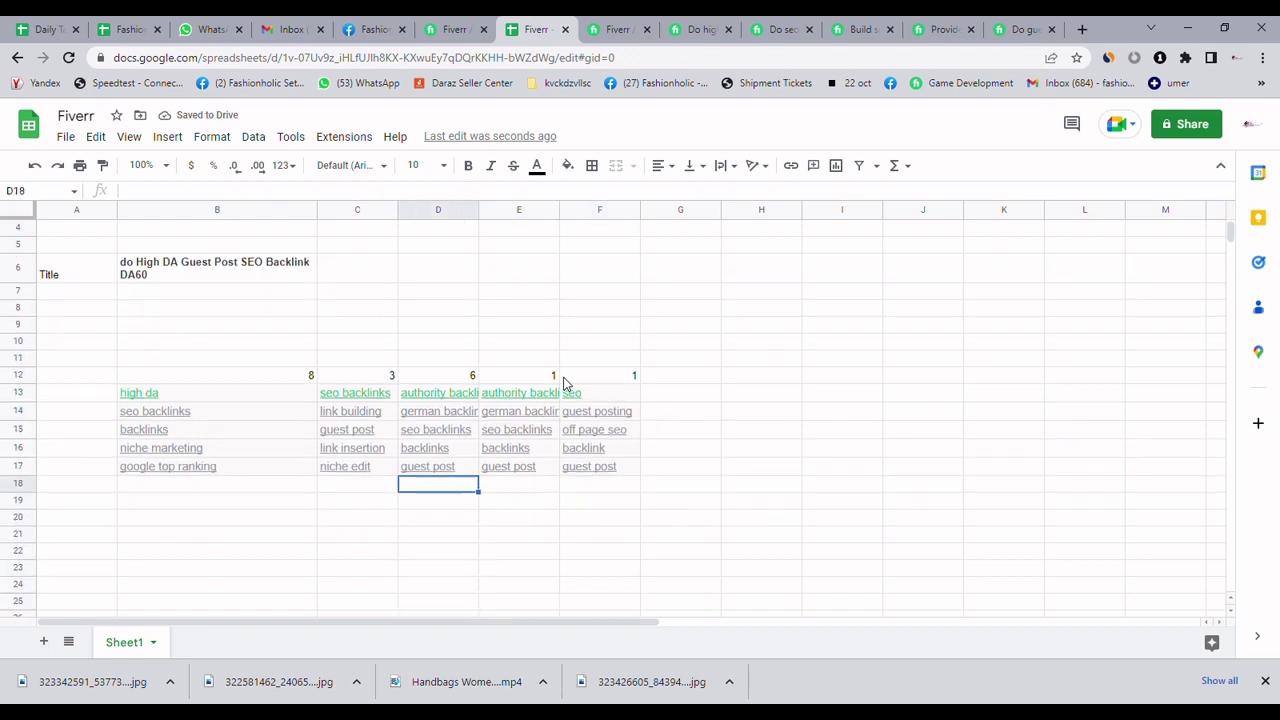
{"action": "key", "text": "Up"}
{"action": "key", "text": "Left"}
{"action": "key", "text": "Up"}
{"action": "key", "text": "Left"}
{"action": "key", "text": "Left"}
{"action": "key", "text": "Up"}
{"action": "key", "text": "Right"}
{"action": "key", "text": "Up"}
{"action": "key", "text": "Right"}
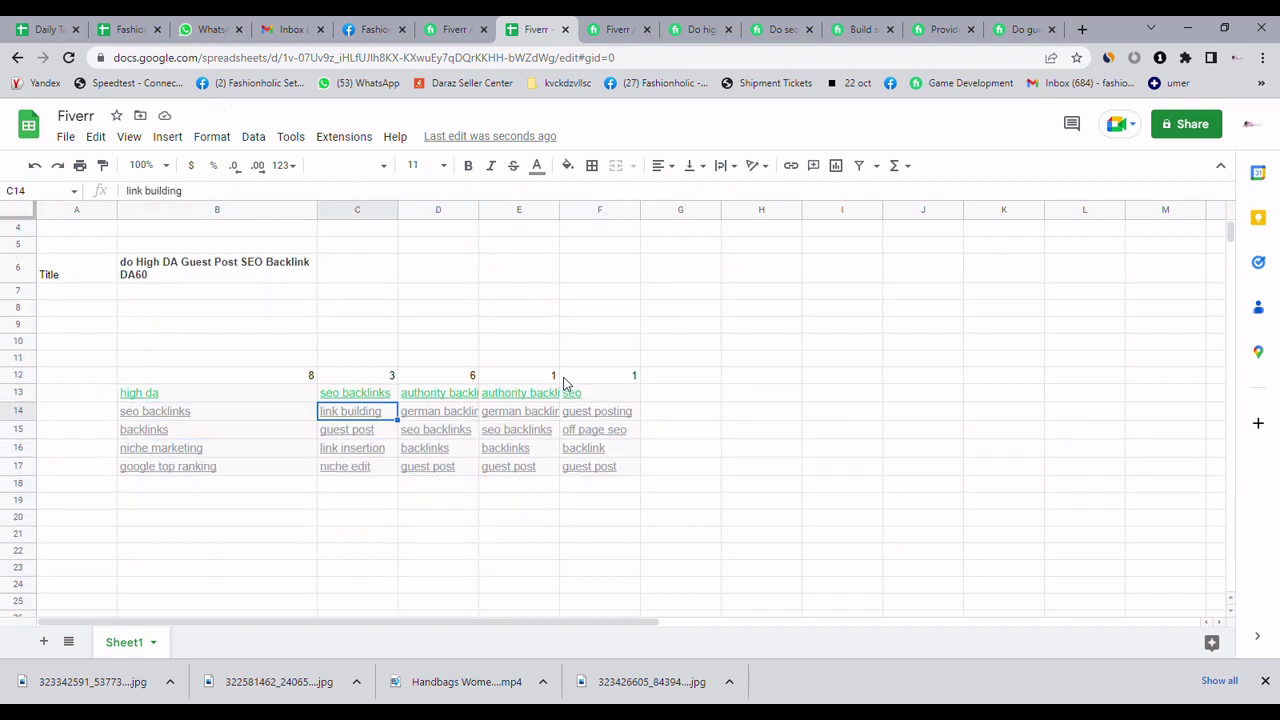
{"action": "key", "text": "Up"}
{"action": "key", "text": "Left"}
{"action": "key", "text": "Down"}
{"action": "key", "text": "Right"}
{"action": "key", "text": "Up"}
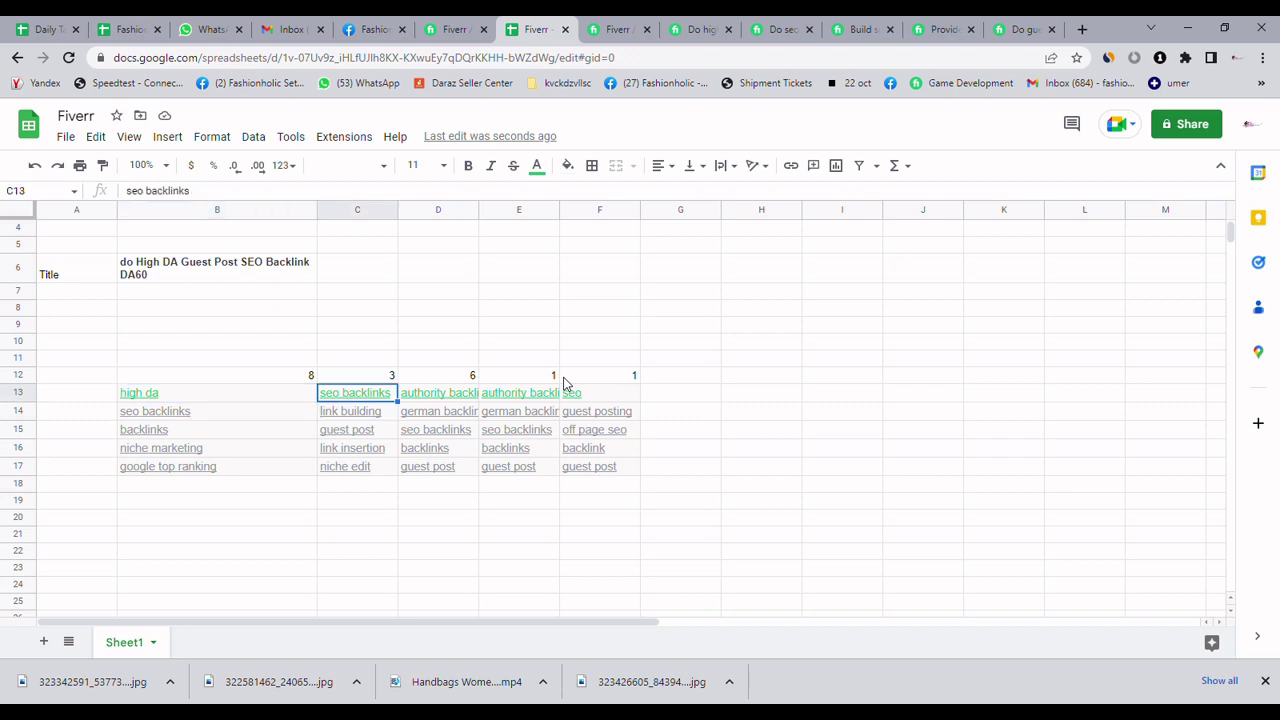
{"action": "key", "text": "Left"}
{"action": "key", "text": "Down"}
{"action": "key", "text": "Right"}
{"action": "key", "text": "Up"}
{"action": "key", "text": "Right"}
{"action": "key", "text": "Down"}
{"action": "key", "text": "Down"}
{"action": "key", "text": "Right"}
{"action": "key", "text": "Right"}
{"action": "key", "text": "Up"}
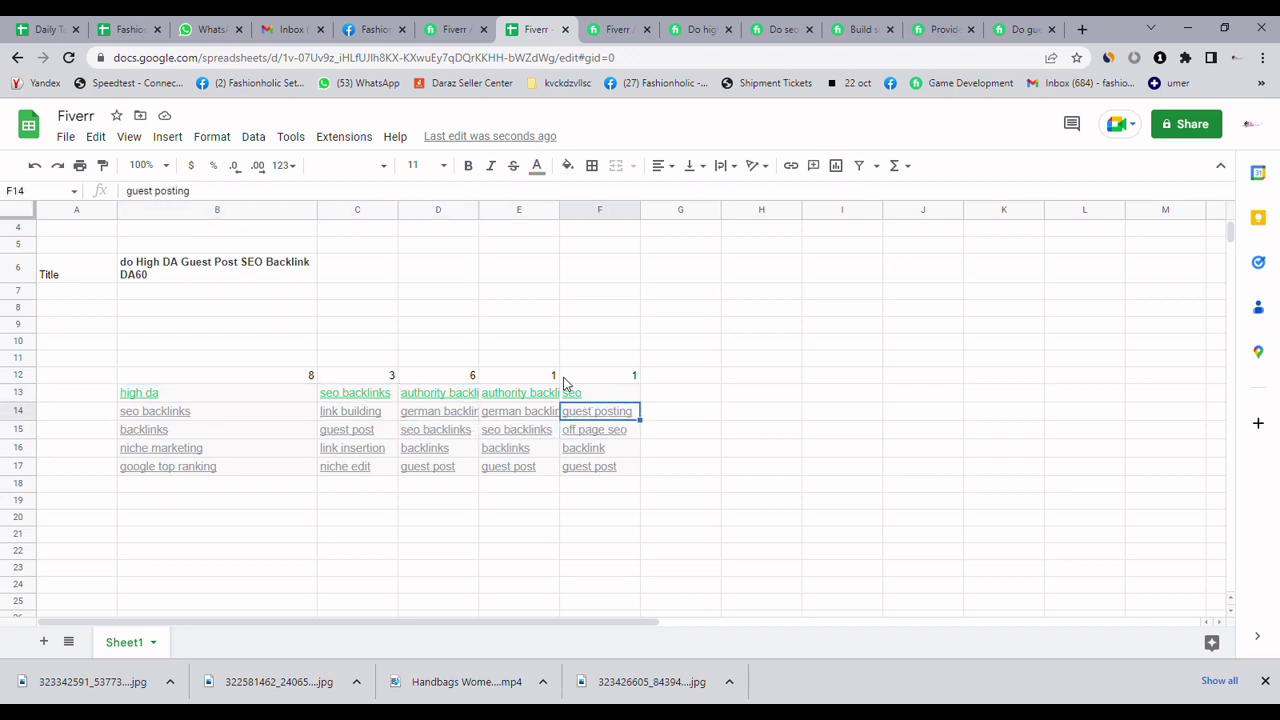
Step: Compare the tags in rows 13 to 17 across the five gig columns for ones used repeatedly
{"action": "key", "text": "Down"}
{"action": "key", "text": "Down"}
{"action": "key", "text": "Down"}
{"action": "key", "text": "Up"}
{"action": "key", "text": "Up"}
{"action": "key", "text": "Up"}
{"action": "key", "text": "Up"}
{"action": "key", "text": "Left"}
{"action": "key", "text": "Left"}
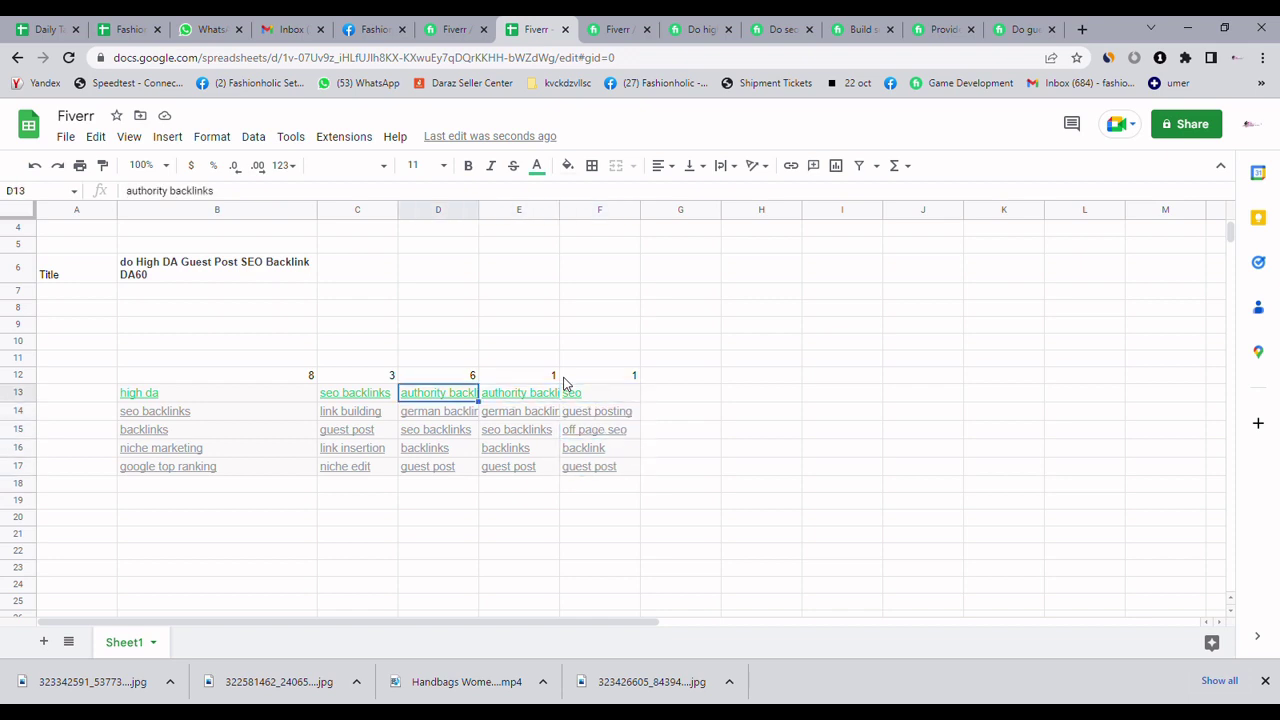
{"action": "key", "text": "Left"}
{"action": "key", "text": "Right"}
{"action": "key", "text": "Left"}
{"action": "key", "text": "Left"}
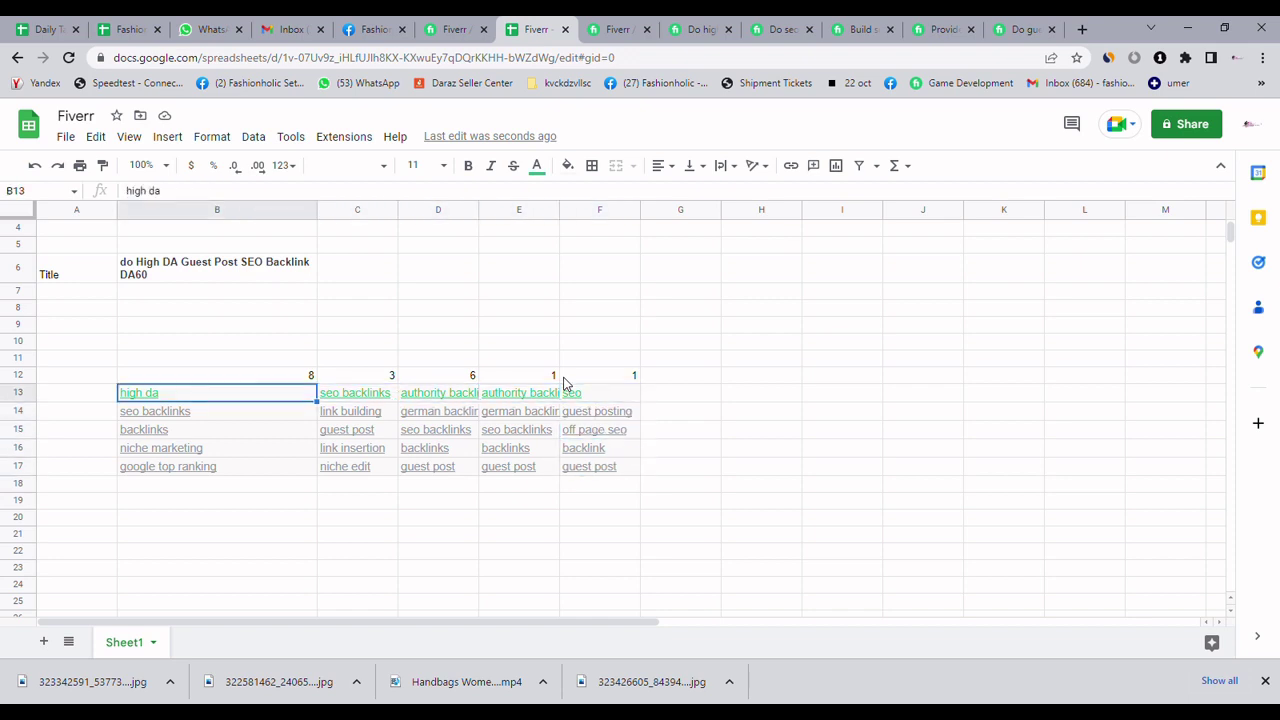
Step: Copy the "seo backlinks" tag from B14 into B20 to start a list of repeated tags below the table
{"action": "key", "text": "Left"}
{"action": "key", "text": "Down"}
{"action": "key", "text": "Right"}
{"action": "key", "text": "Down"}
{"action": "key", "text": "Down"}
{"action": "key", "text": "Down"}
{"action": "key", "text": "Down"}
{"action": "key", "text": "Down"}
{"action": "key", "text": "Down"}
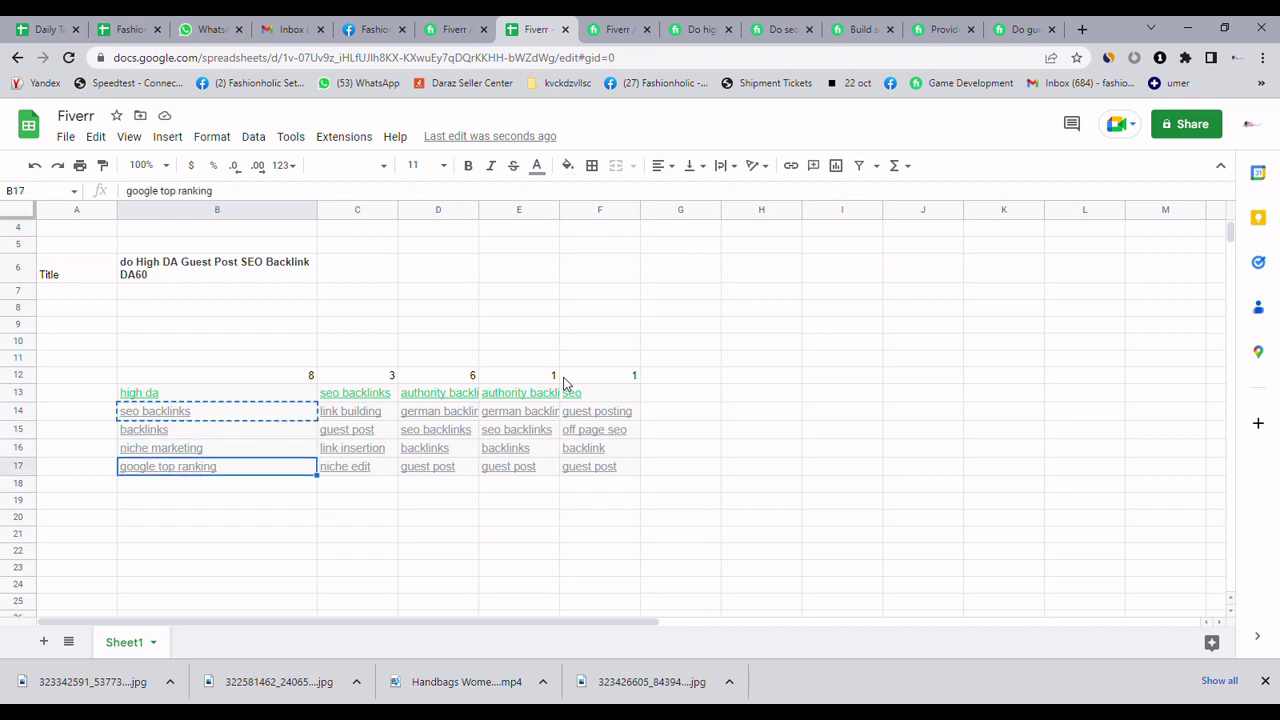
{"action": "type", "text": "seo backlinks"}
Step: Clear every "seo backlinks" entry from the gig columns, in B14, C13, D15 and E15
{"action": "key", "text": "Right"}
{"action": "key", "text": "Up"}
{"action": "key", "text": "Up"}
{"action": "key", "text": "Up"}
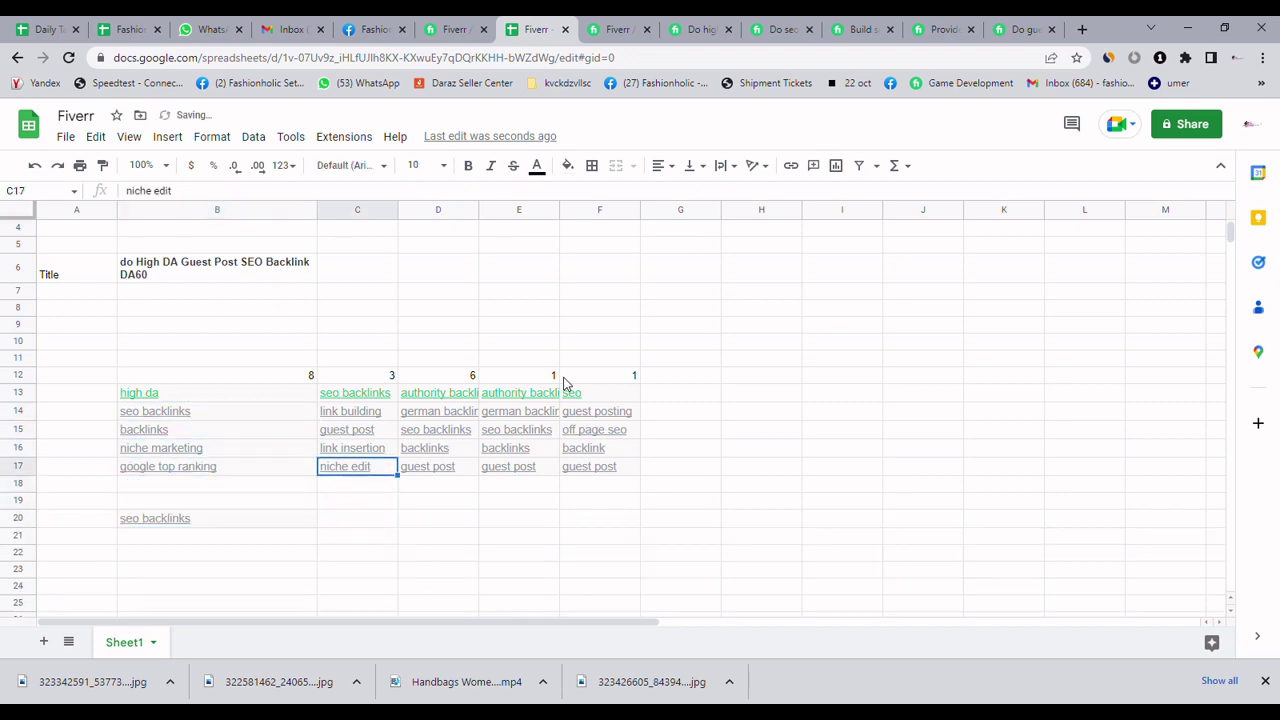
{"action": "key", "text": "Up"}
{"action": "key", "text": "Up"}
{"action": "key", "text": "Up"}
{"action": "key", "text": "Left"}
{"action": "key", "text": "Delete"}
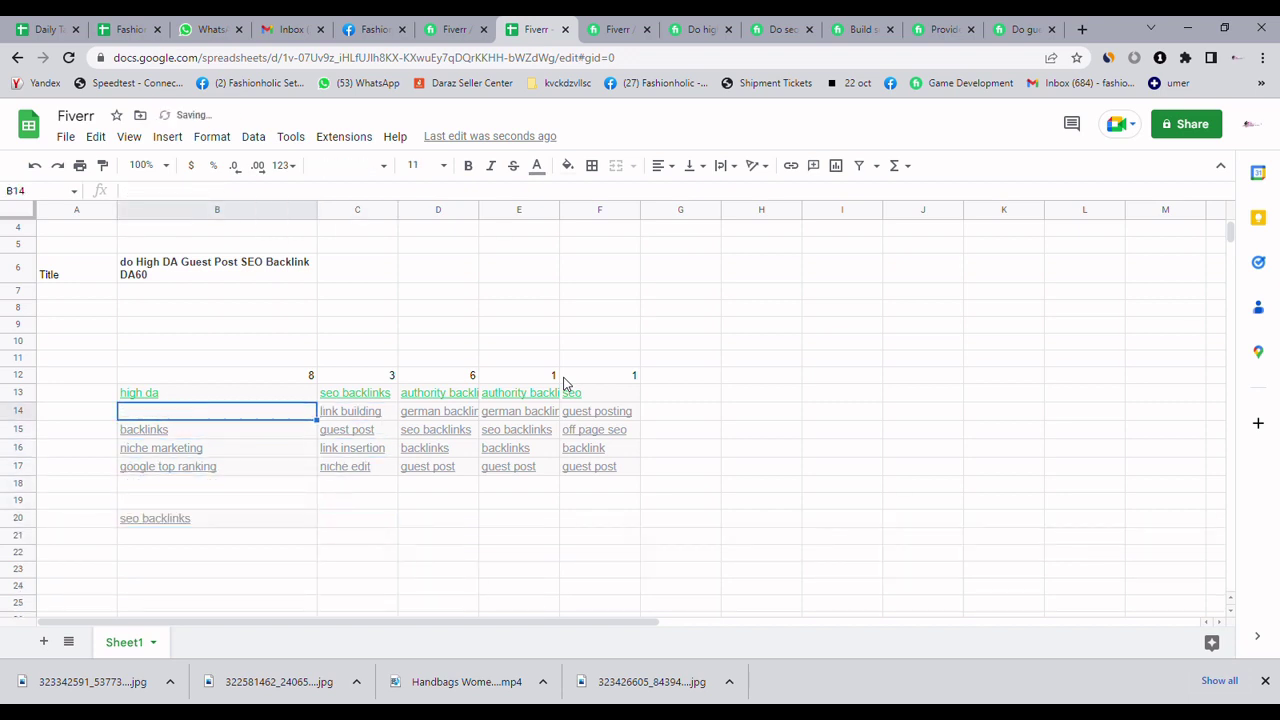
{"action": "key", "text": "Up"}
{"action": "key", "text": "Right"}
{"action": "key", "text": "Delete"}
{"action": "key", "text": "Down"}
{"action": "key", "text": "Right"}
{"action": "key", "text": "Down"}
{"action": "key", "text": "Delete"}
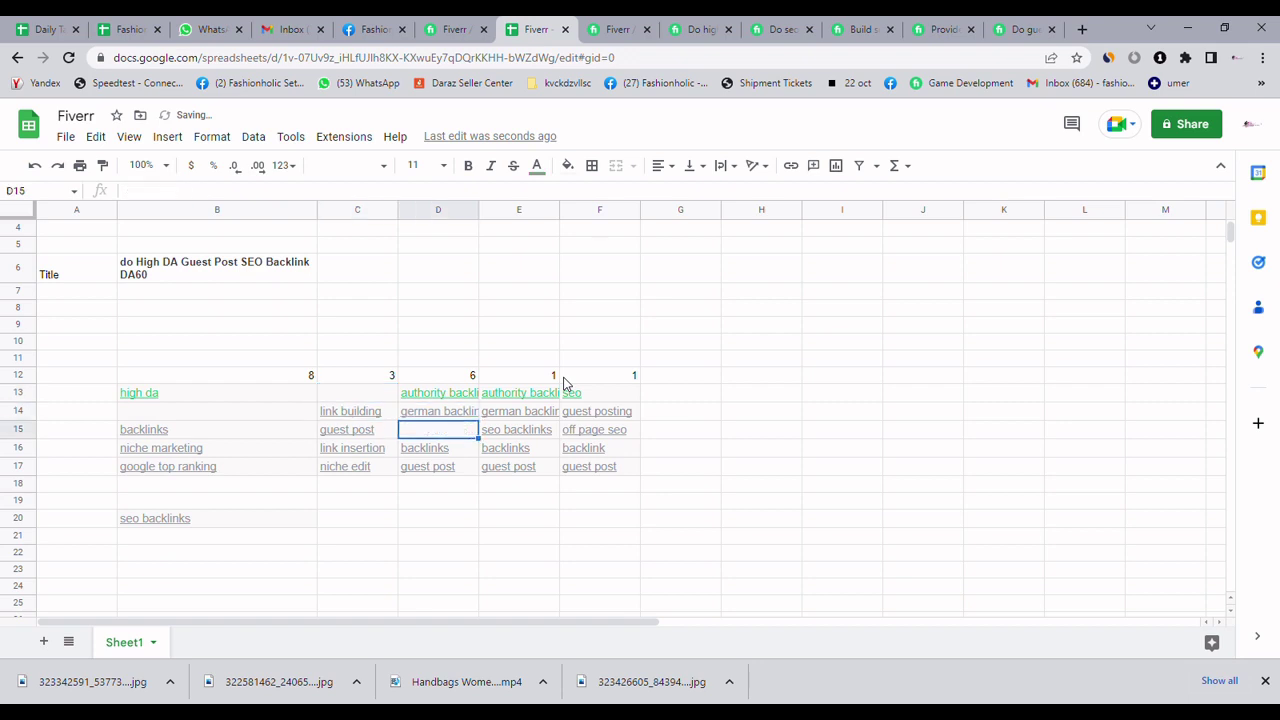
{"action": "key", "text": "Right"}
{"action": "key", "text": "Delete"}
Step: Examine the remaining tags in columns B to F for the next one shared by several gigs
{"action": "key", "text": "Up"}
{"action": "key", "text": "Right"}
{"action": "key", "text": "Down"}
{"action": "key", "text": "Down"}
{"action": "key", "text": "Down"}
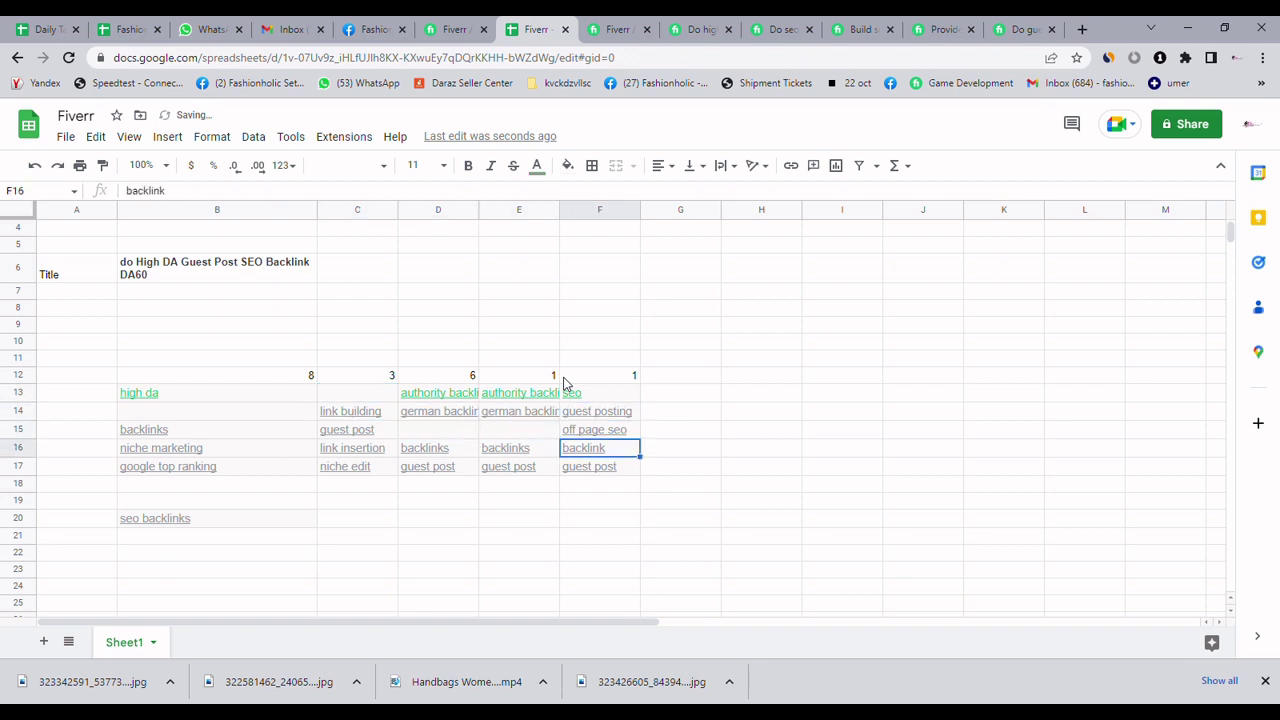
{"action": "key", "text": "Left"}
{"action": "key", "text": "Left"}
{"action": "key", "text": "Left"}
{"action": "key", "text": "Left"}
{"action": "key", "text": "Left"}
{"action": "key", "text": "Up"}
{"action": "key", "text": "Up"}
{"action": "key", "text": "Up"}
{"action": "key", "text": "Up"}
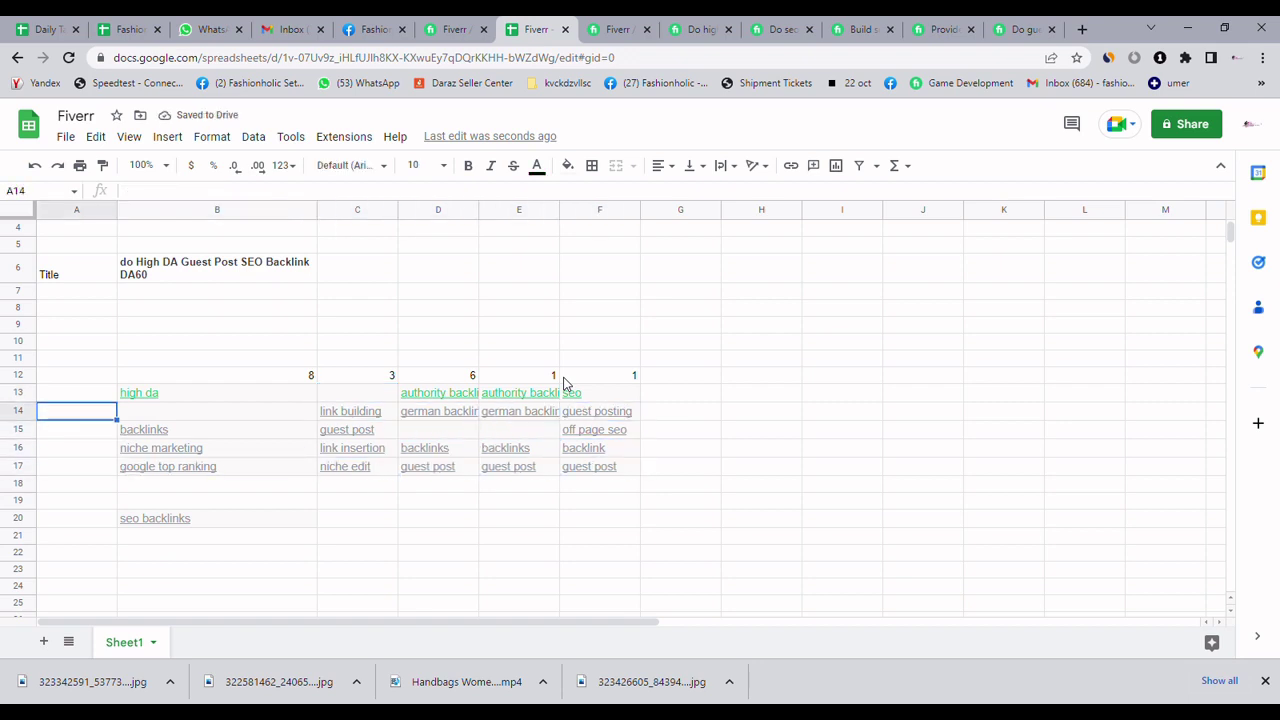
{"action": "key", "text": "Right"}
{"action": "key", "text": "Right"}
{"action": "key", "text": "Right"}
{"action": "key", "text": "Down"}
{"action": "key", "text": "Down"}
{"action": "key", "text": "Down"}
{"action": "key", "text": "Down"}
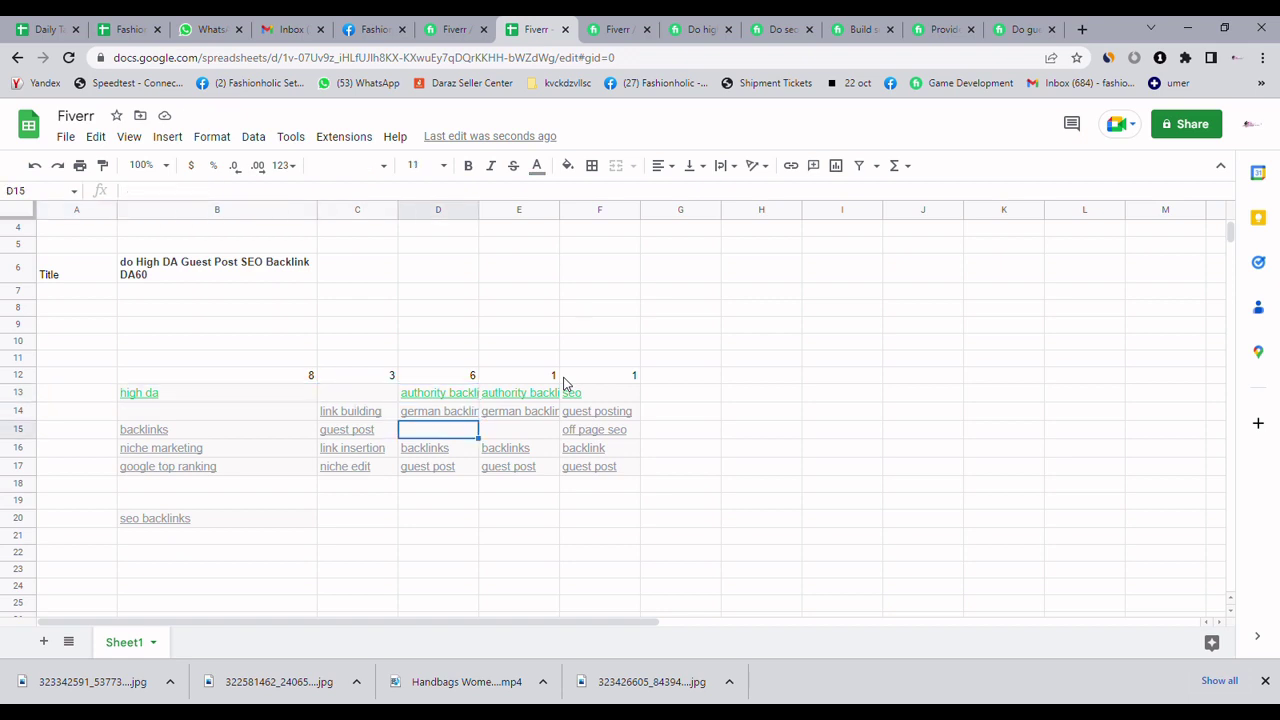
{"action": "key", "text": "Left"}
{"action": "key", "text": "Left"}
{"action": "key", "text": "Up"}
{"action": "key", "text": "Up"}
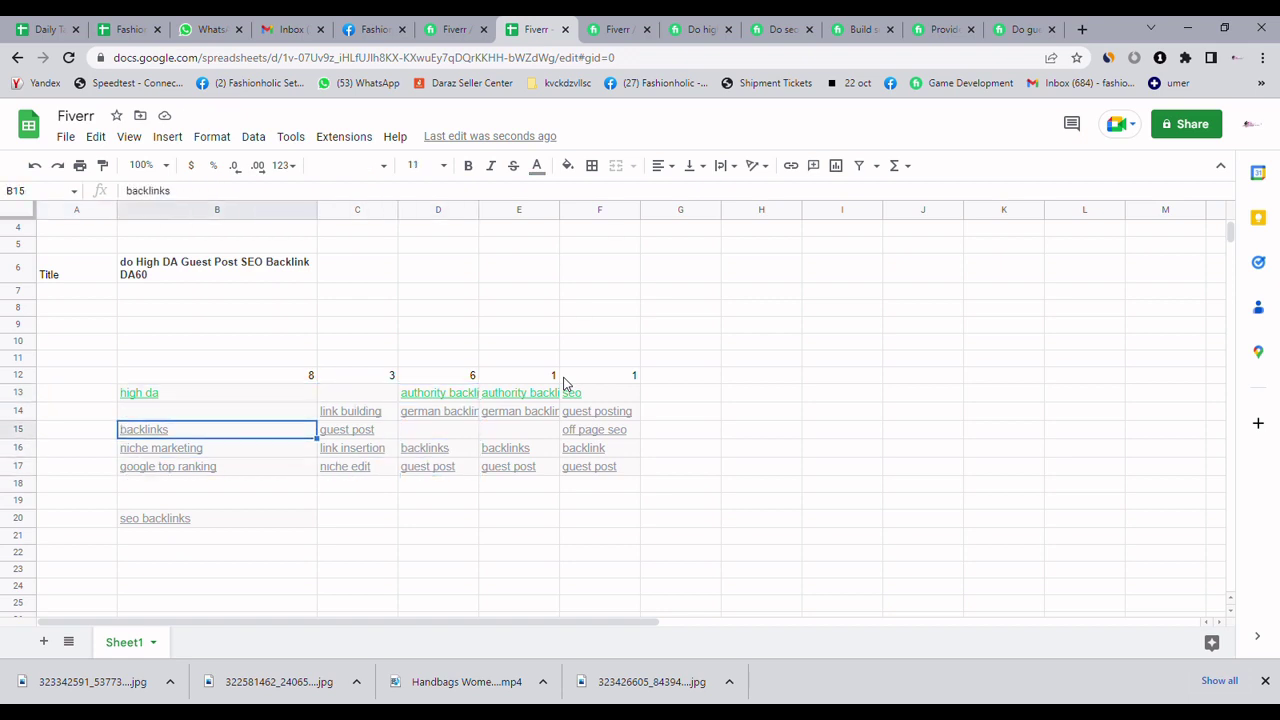
{"action": "key", "text": "Right"}
{"action": "key", "text": "Right"}
{"action": "key", "text": "Down"}
{"action": "key", "text": "Down"}
{"action": "key", "text": "Up"}
{"action": "key", "text": "Left"}
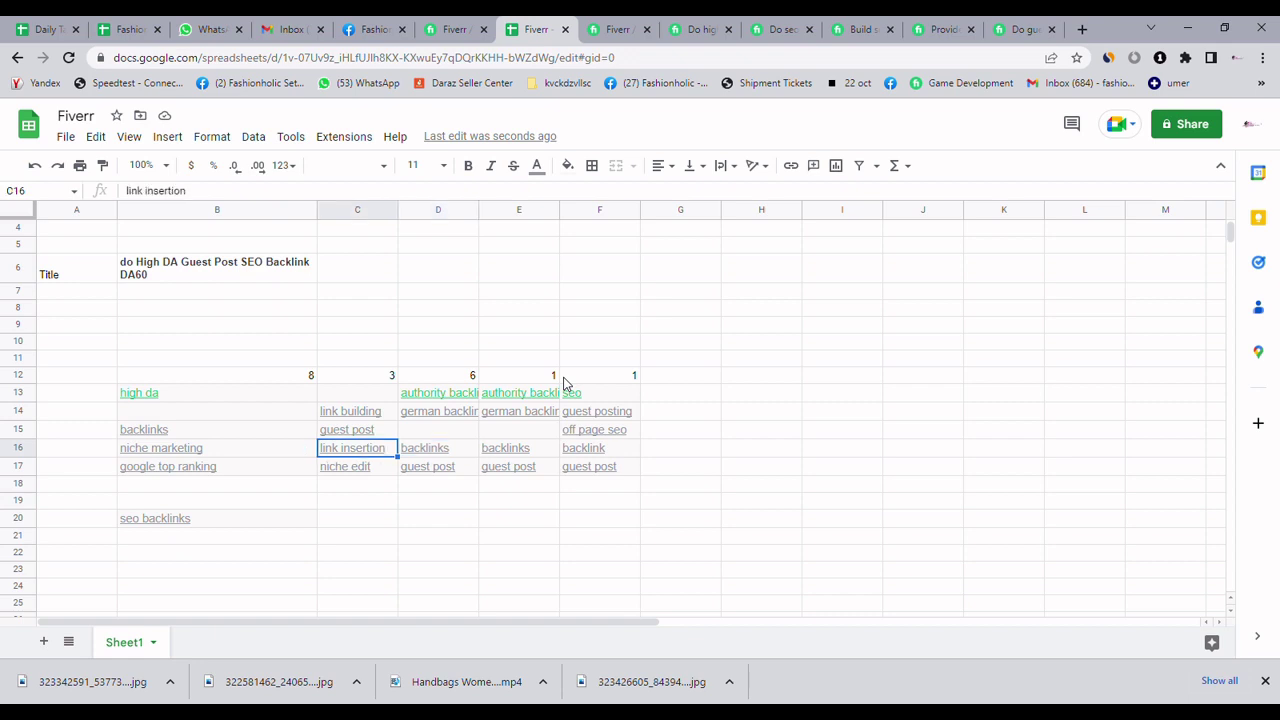
{"action": "key", "text": "Down"}
{"action": "key", "text": "Up"}
{"action": "key", "text": "Up"}
{"action": "key", "text": "Up"}
{"action": "key", "text": "Down"}
{"action": "key", "text": "Down"}
{"action": "key", "text": "Down"}
{"action": "key", "text": "Right"}
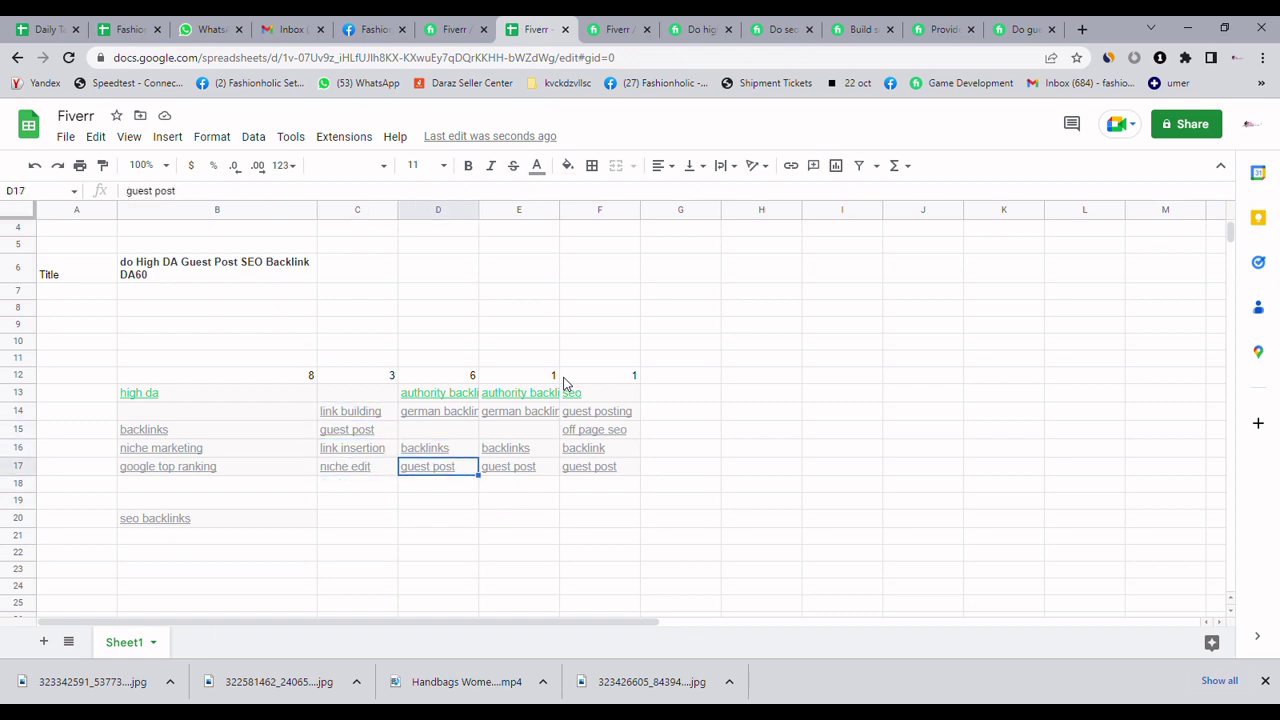
{"action": "key", "text": "Right"}
{"action": "key", "text": "Up"}
{"action": "key", "text": "Right"}
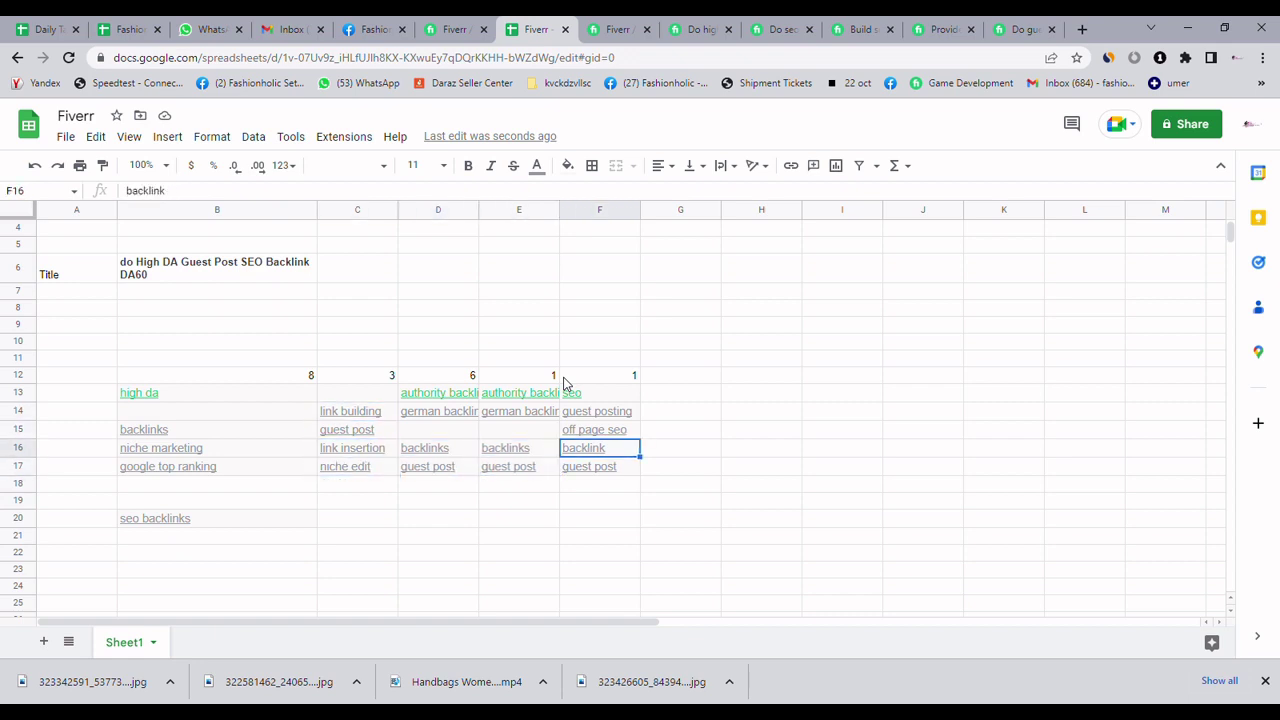
{"action": "key", "text": "Left"}
{"action": "key", "text": "Left"}
{"action": "key", "text": "Right"}
{"action": "key", "text": "Right"}
{"action": "key", "text": "Left"}
{"action": "key", "text": "Left"}
{"action": "key", "text": "Left"}
{"action": "key", "text": "Left"}
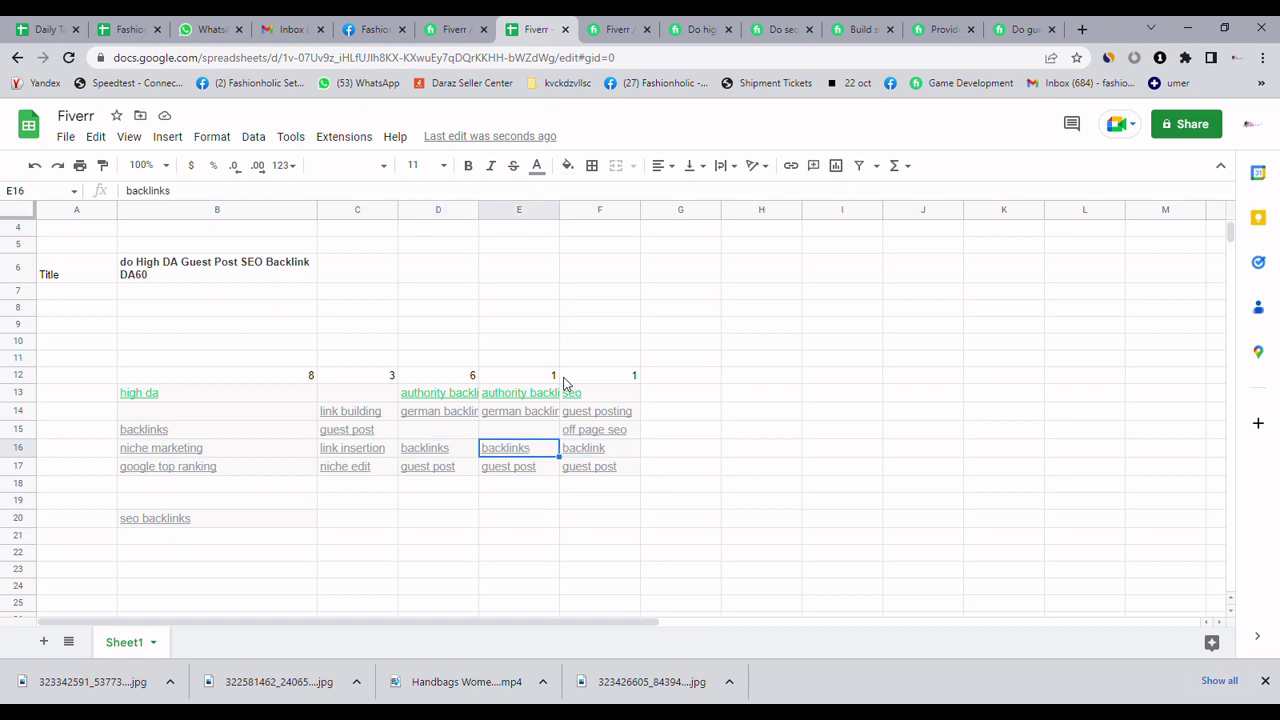
{"action": "key", "text": "Right"}
{"action": "key", "text": "Left"}
{"action": "key", "text": "Up"}
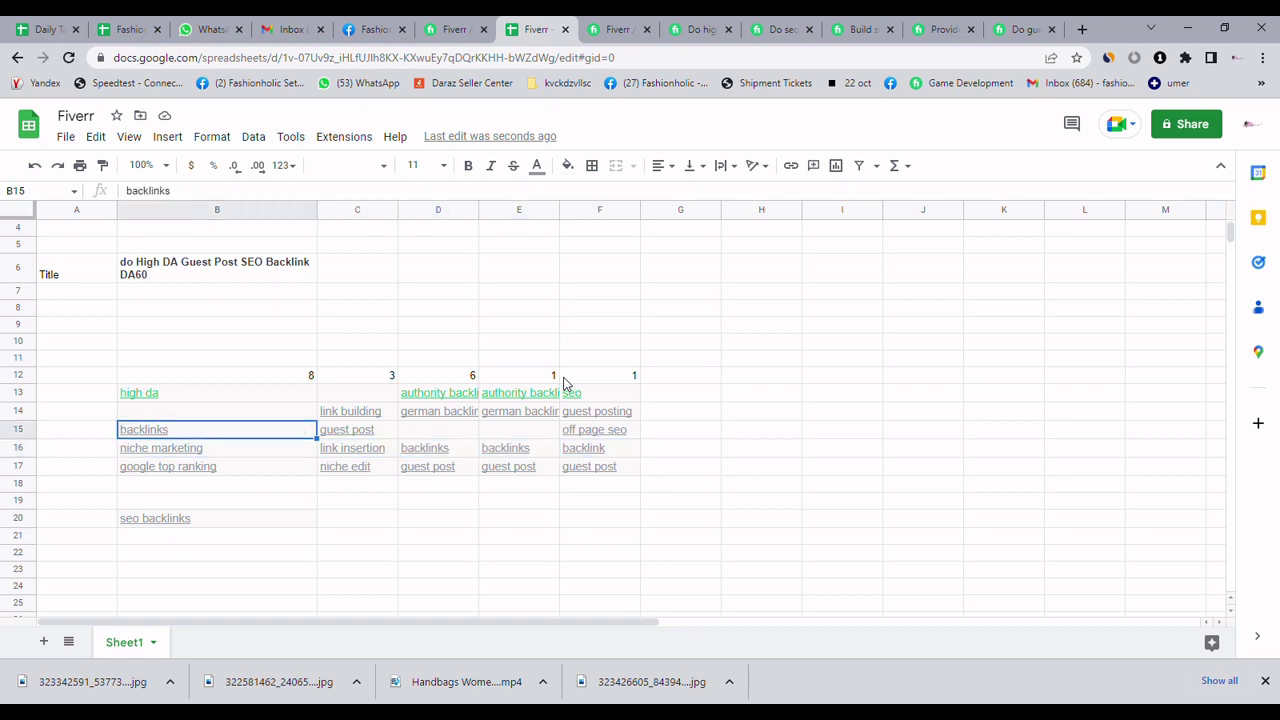
Step: Copy the "backlinks" tag from B15 into B21, under "seo backlinks"
{"action": "key", "text": "Down"}
{"action": "key", "text": "Down"}
{"action": "key", "text": "Down"}
{"action": "key", "text": "Down"}
{"action": "key", "text": "Down"}
{"action": "key", "text": "Down"}
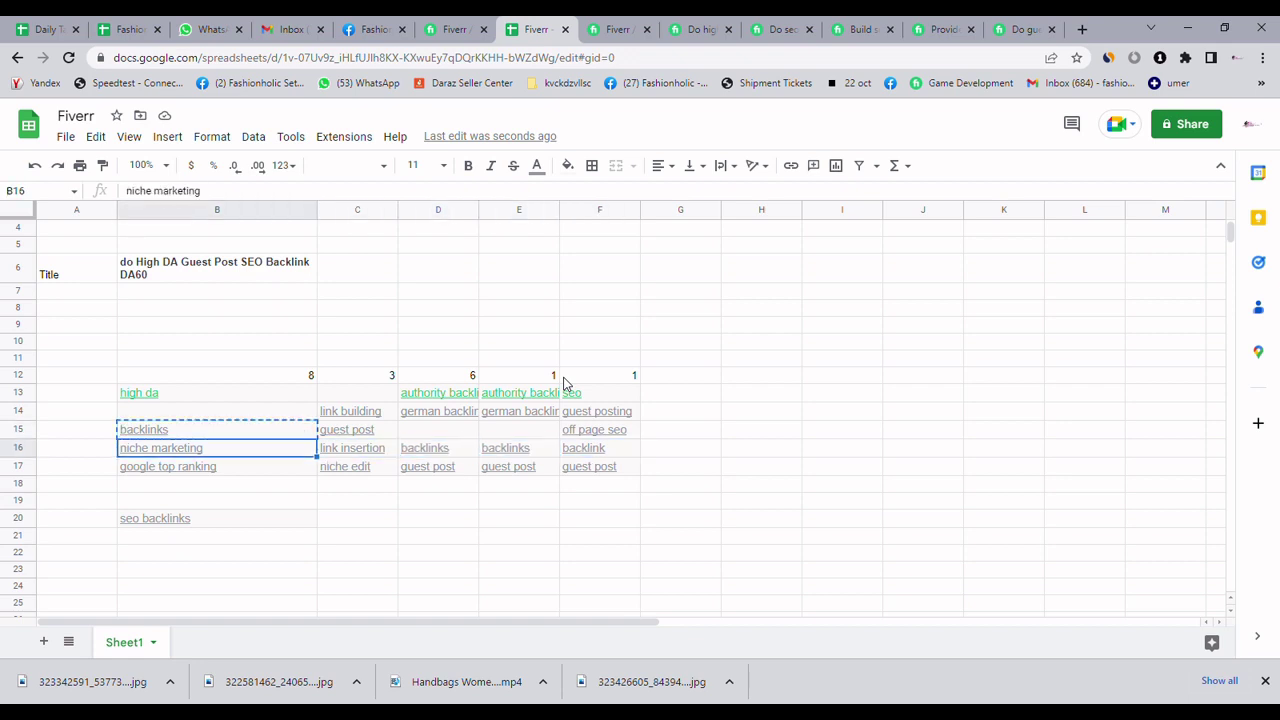
{"action": "type", "text": "backlinks"}
{"action": "key", "text": "Up"}
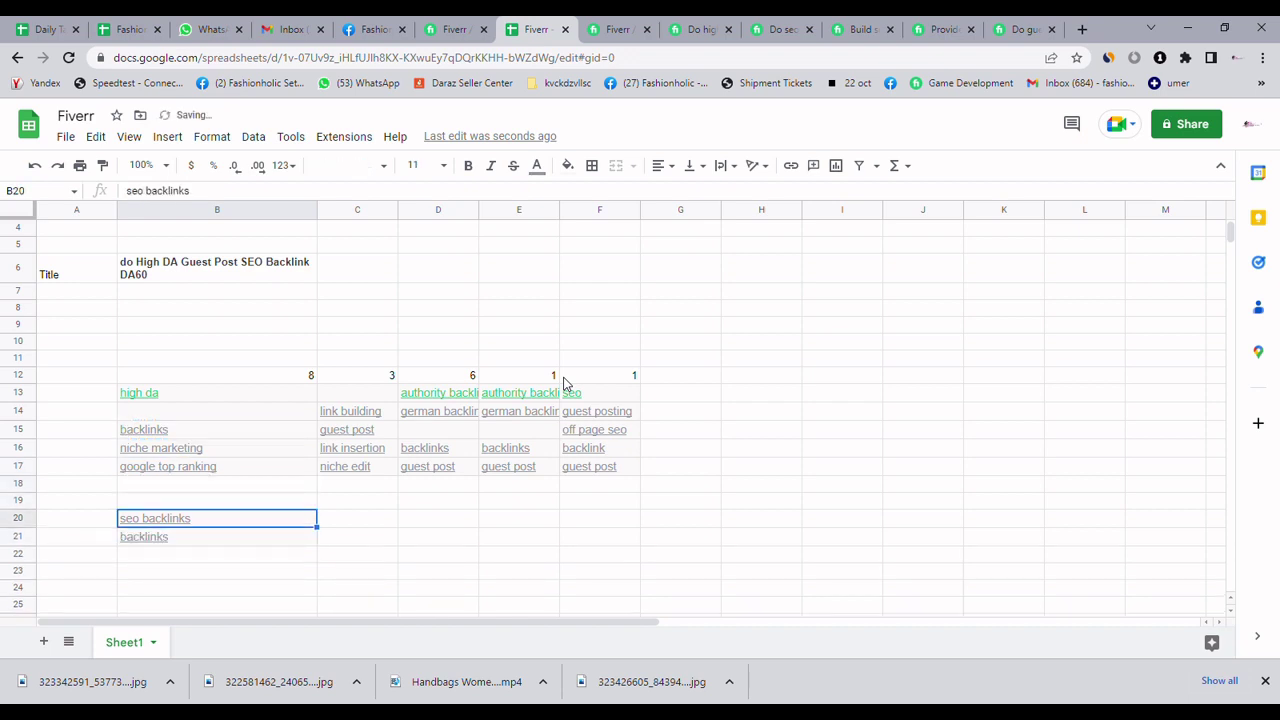
{"action": "key", "text": "Down"}
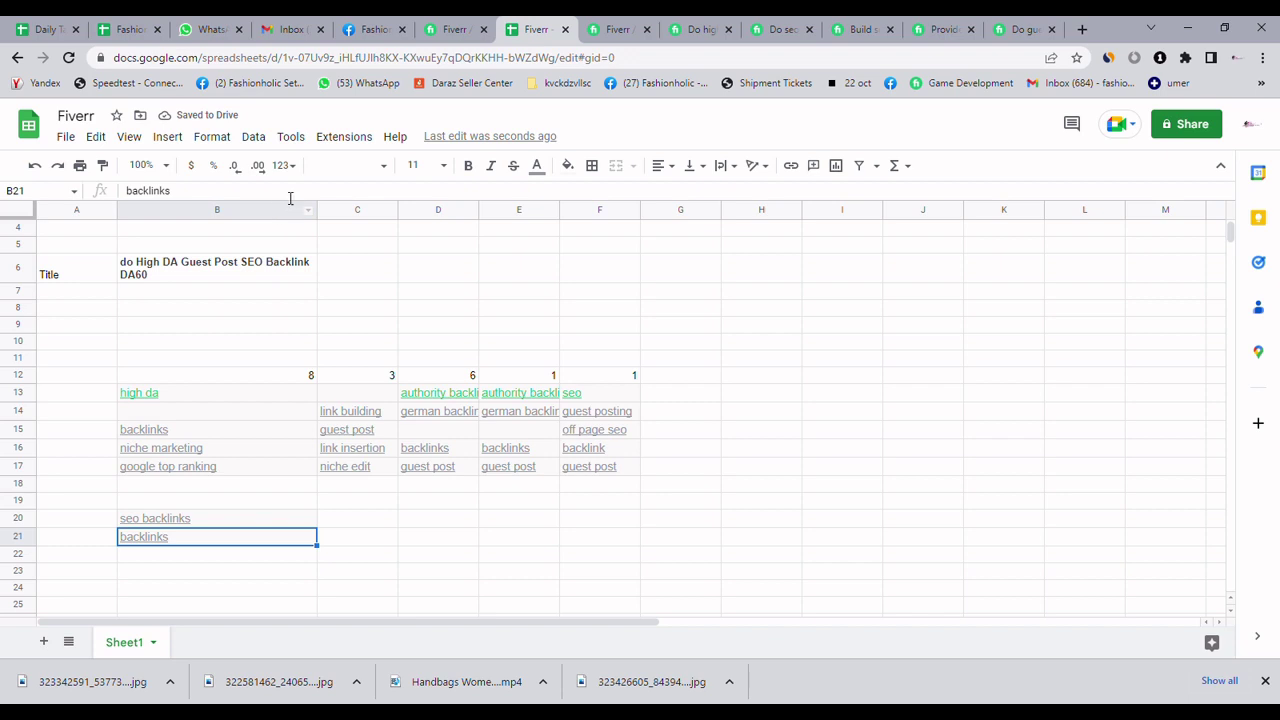
Step: Clear the "backlinks" tags in B15, D16 and E16 and the "backlink" tag in F16
{"action": "left_click", "coordinate": [246, 429]}
{"action": "key", "text": "Delete"}
{"action": "key", "text": "Right"}
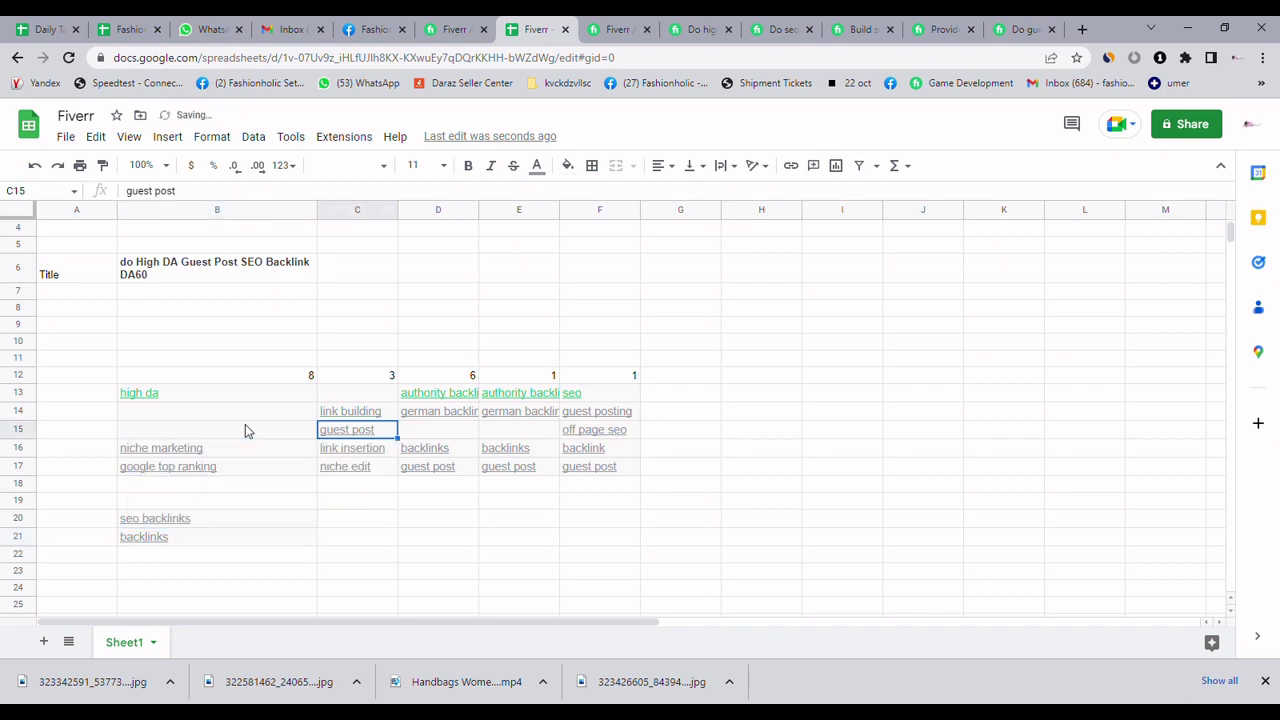
{"action": "key", "text": "Down"}
{"action": "key", "text": "Right"}
{"action": "key", "text": "Delete"}
{"action": "key", "text": "Right"}
{"action": "key", "text": "Delete"}
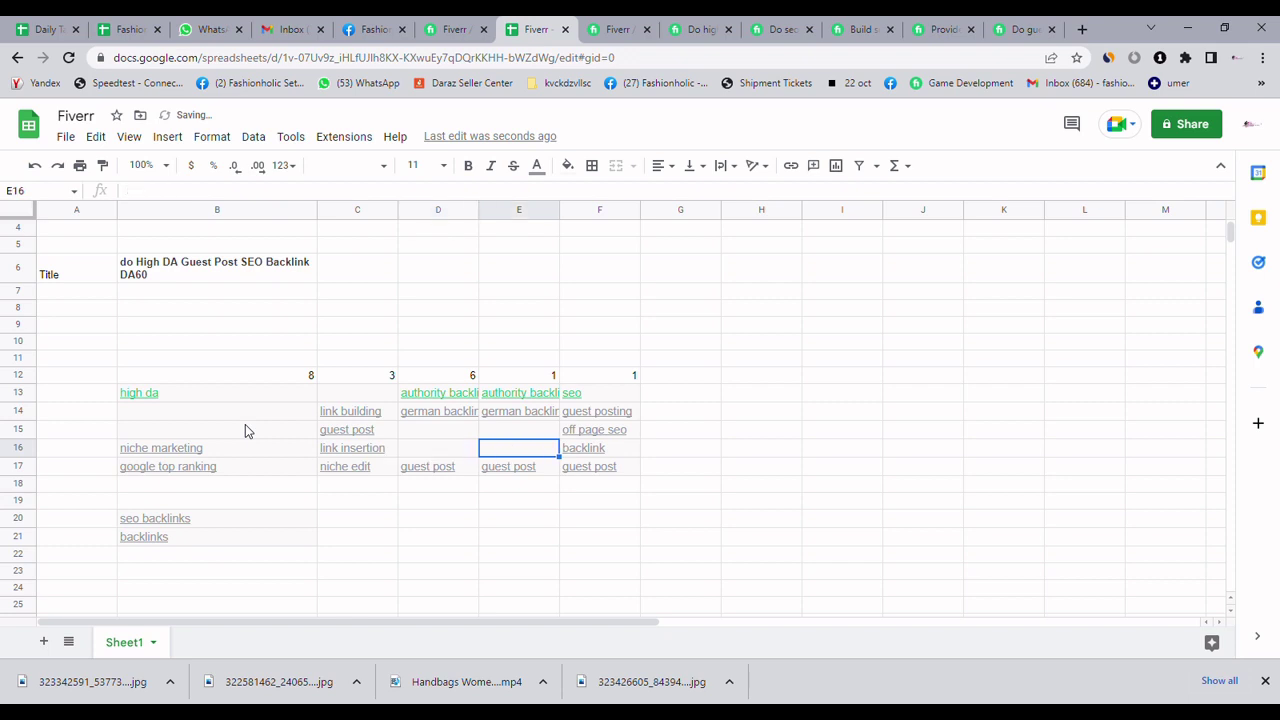
{"action": "key", "text": "Right"}
{"action": "key", "text": "Delete"}
Step: Check the tags left in rows 15 to 17 for another one repeated across the gigs
{"action": "key", "text": "Down"}
{"action": "key", "text": "Left"}
{"action": "key", "text": "Left"}
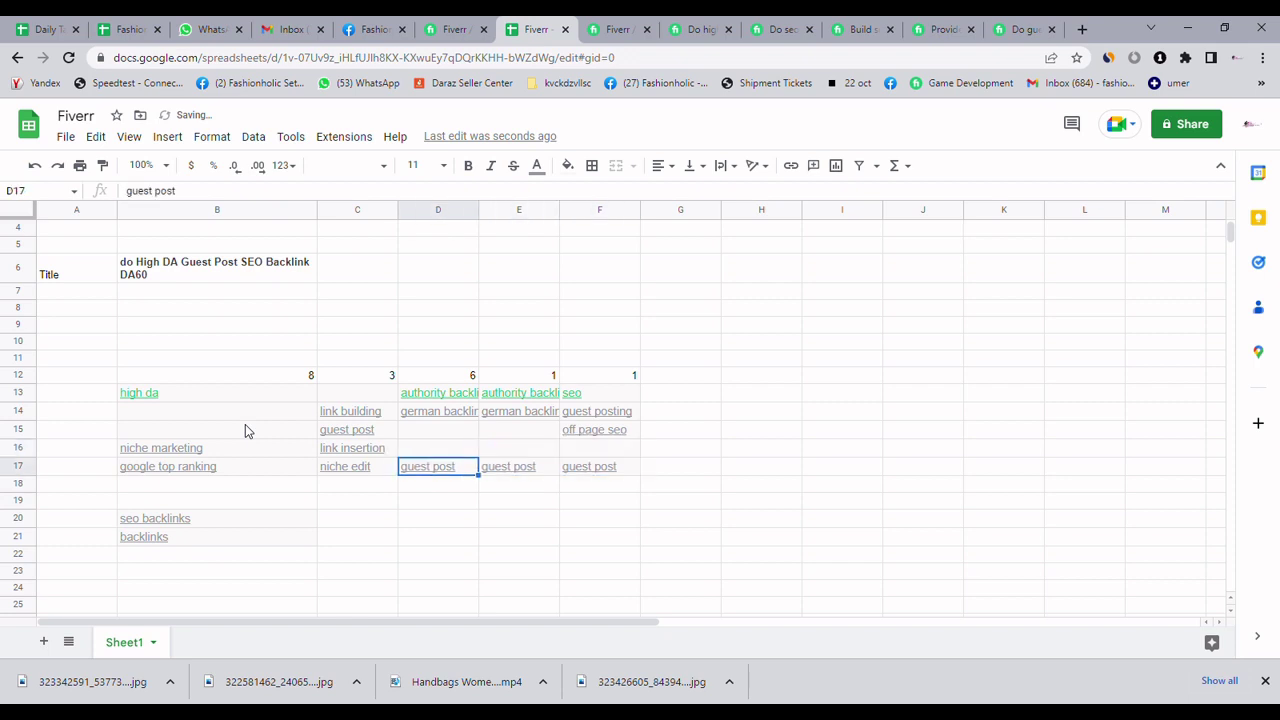
{"action": "key", "text": "Right"}
{"action": "key", "text": "Left"}
{"action": "key", "text": "Left"}
{"action": "key", "text": "Left"}
{"action": "key", "text": "Up"}
{"action": "key", "text": "Right"}
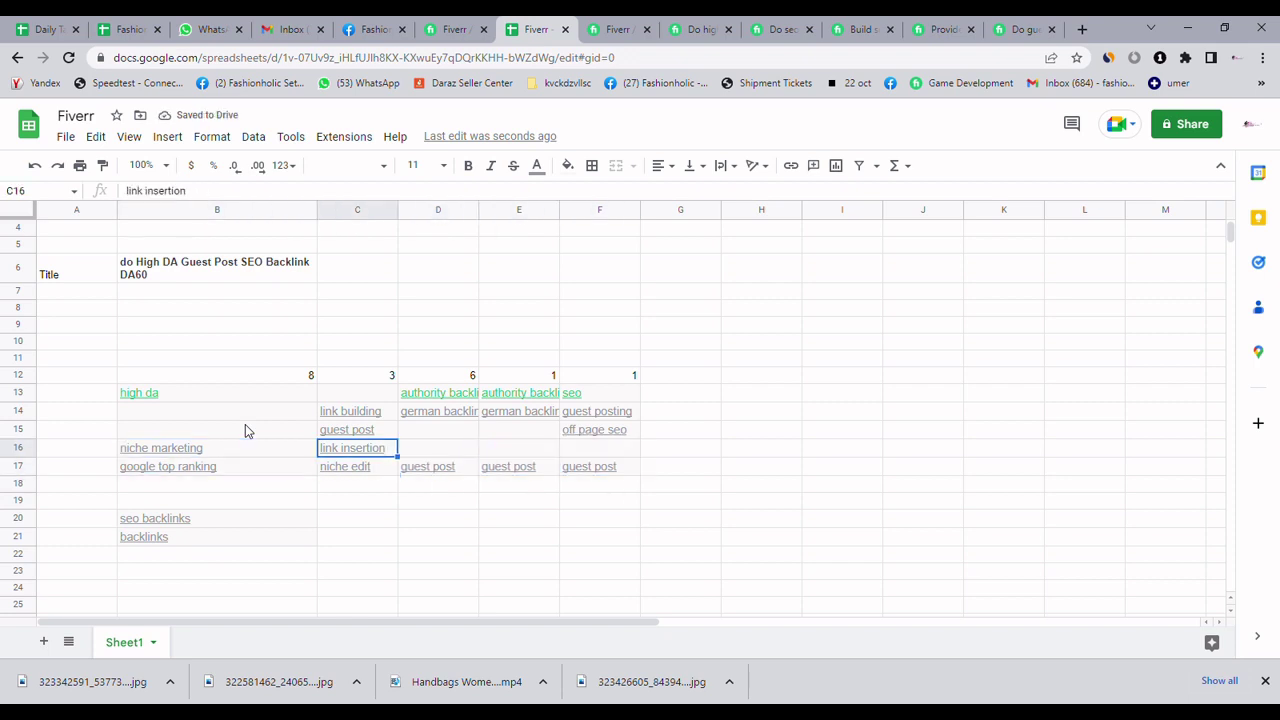
{"action": "key", "text": "Right"}
{"action": "key", "text": "Down"}
{"action": "key", "text": "Left"}
{"action": "key", "text": "Up"}
{"action": "key", "text": "Up"}
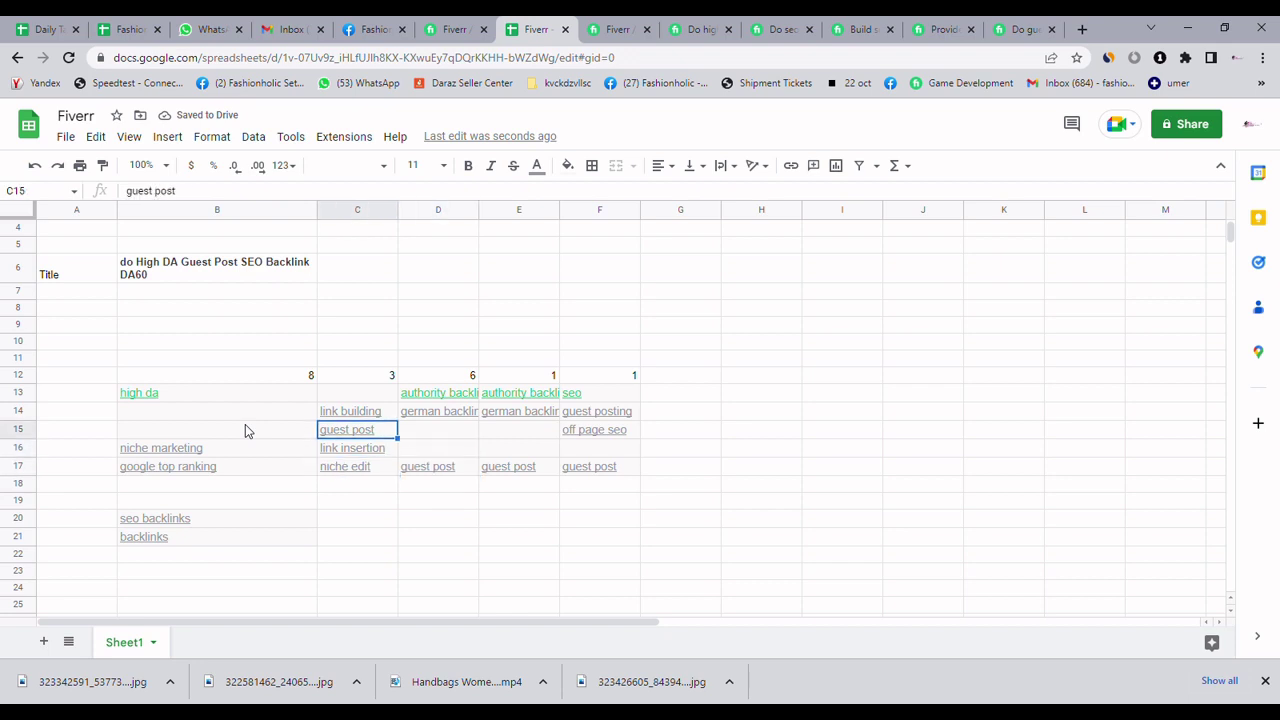
Step: Copy the "guest post" tag from C15 into B22, below "backlinks"
{"action": "key", "text": "Down"}
{"action": "key", "text": "Up"}
{"action": "key", "text": "ctrl+c"}
{"action": "key", "text": "Down"}
{"action": "key", "text": "Down"}
{"action": "key", "text": "Down"}
{"action": "key", "text": "Down"}
{"action": "key", "text": "Down"}
{"action": "key", "text": "Down"}
{"action": "key", "text": "Left"}
{"action": "key", "text": "Down"}
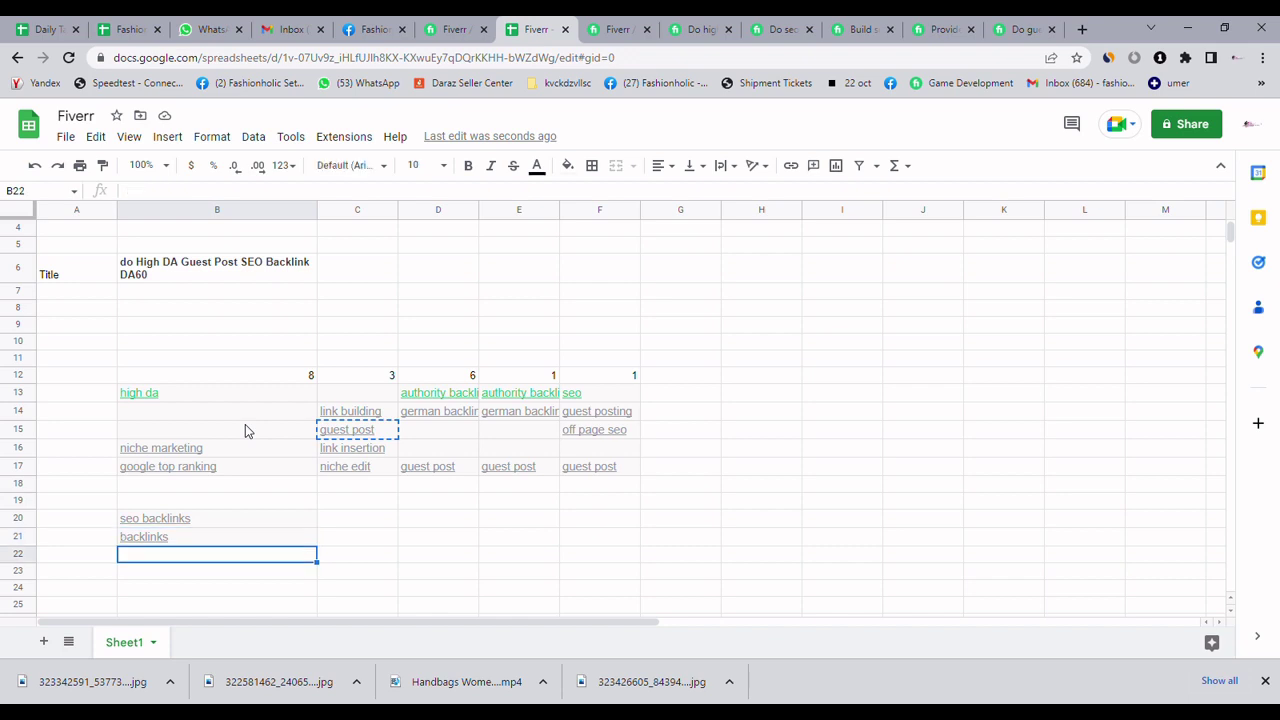
{"action": "key", "text": "ctrl+v"}
Step: Clear every "guest post" entry from the gig columns, in C15, D17, E17 and F17
{"action": "key", "text": "Right"}
{"action": "key", "text": "Up"}
{"action": "key", "text": "Up"}
{"action": "key", "text": "Up"}
{"action": "key", "text": "Up"}
{"action": "key", "text": "Up"}
{"action": "key", "text": "Up"}
{"action": "key", "text": "Up"}
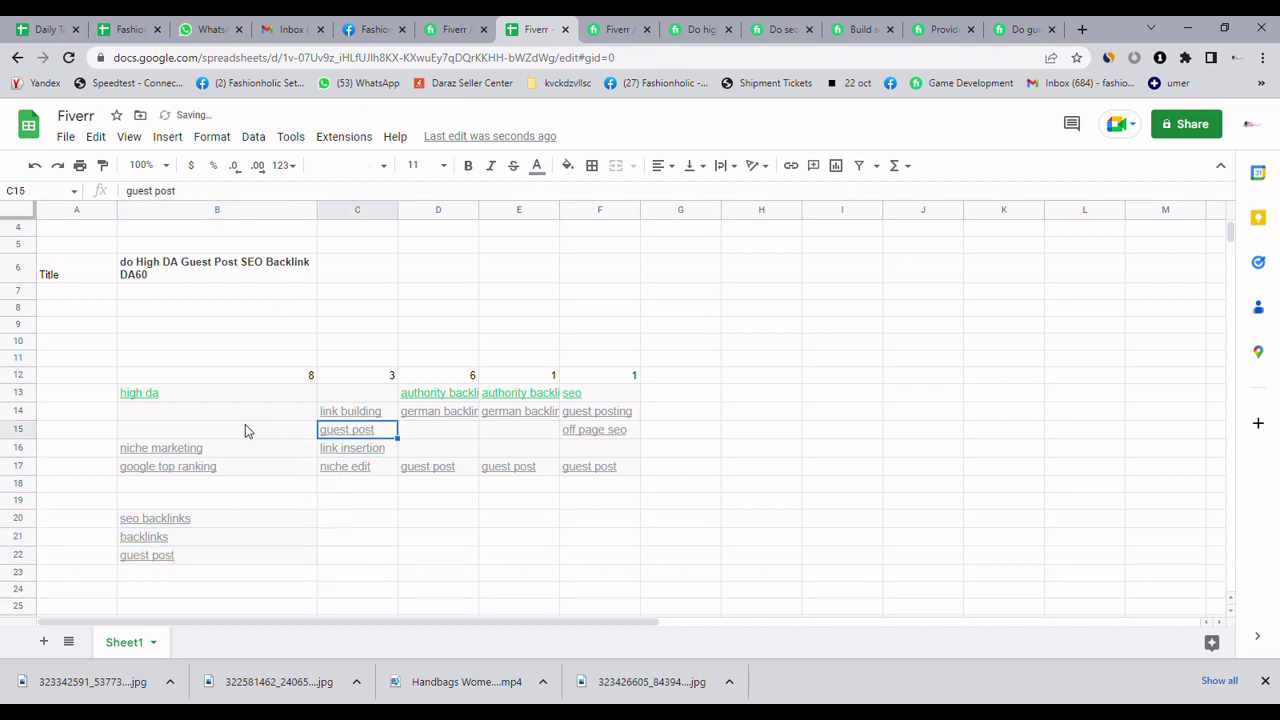
{"action": "key", "text": "Delete"}
{"action": "key", "text": "Right"}
{"action": "key", "text": "Down"}
{"action": "key", "text": "Down"}
{"action": "key", "text": "Delete"}
{"action": "key", "text": "Right"}
{"action": "key", "text": "Delete"}
{"action": "key", "text": "Right"}
{"action": "key", "text": "Delete"}
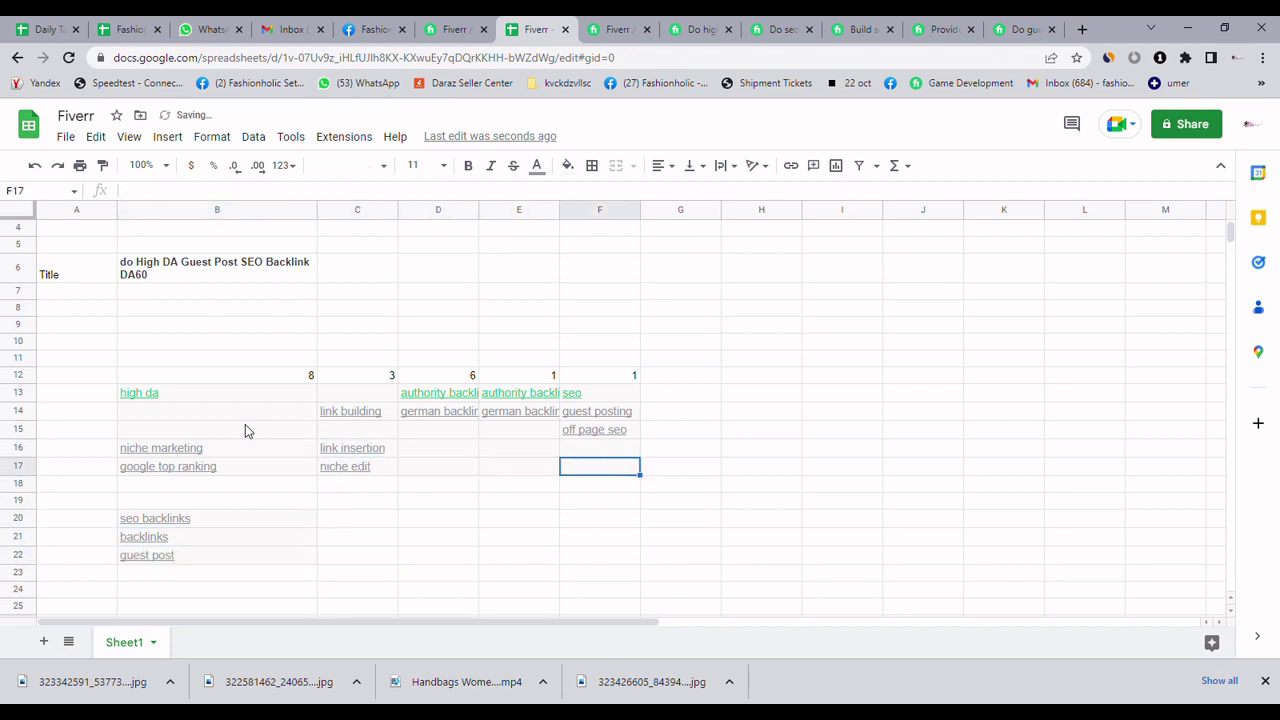
Step: Check the tags remaining in rows 13 to 17 of the gig columns for further repeated entries
{"action": "key", "text": "Up"}
{"action": "key", "text": "Up"}
{"action": "key", "text": "Up"}
{"action": "key", "text": "Left"}
{"action": "key", "text": "Left"}
{"action": "key", "text": "Right"}
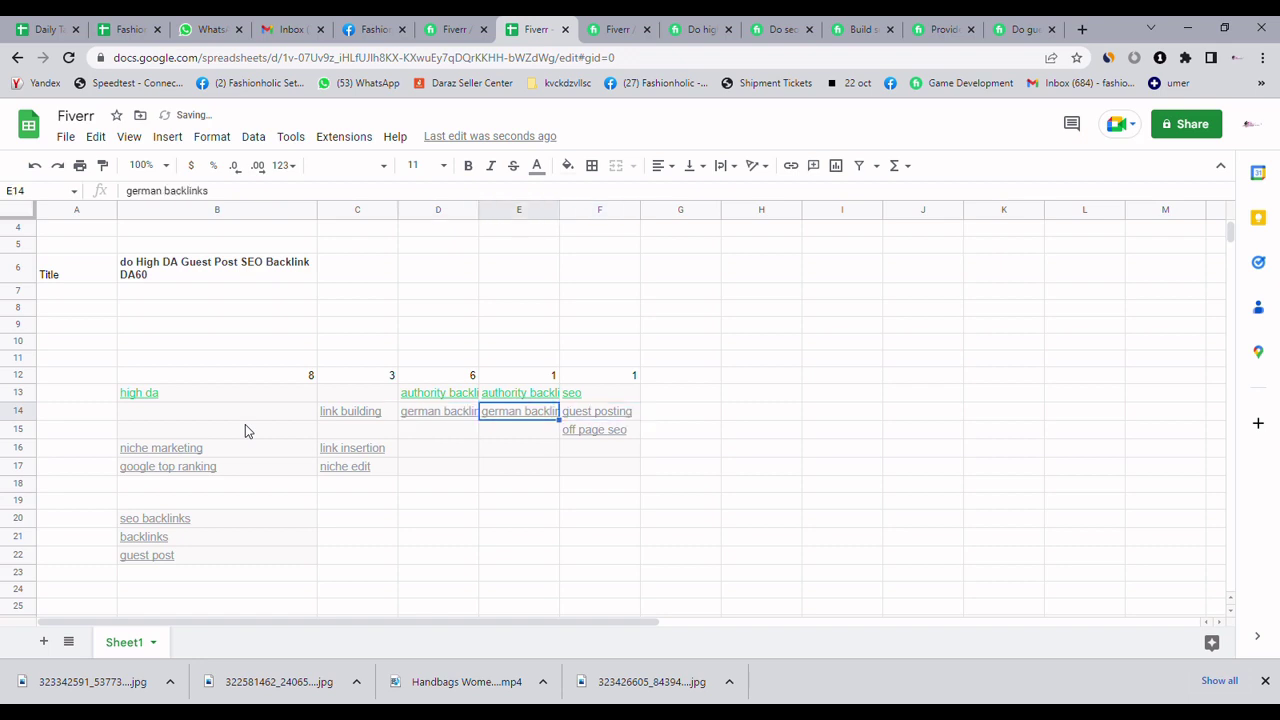
{"action": "key", "text": "Right"}
{"action": "key", "text": "Left"}
{"action": "key", "text": "Left"}
{"action": "key", "text": "Left"}
{"action": "key", "text": "Left"}
{"action": "key", "text": "Down"}
{"action": "key", "text": "Down"}
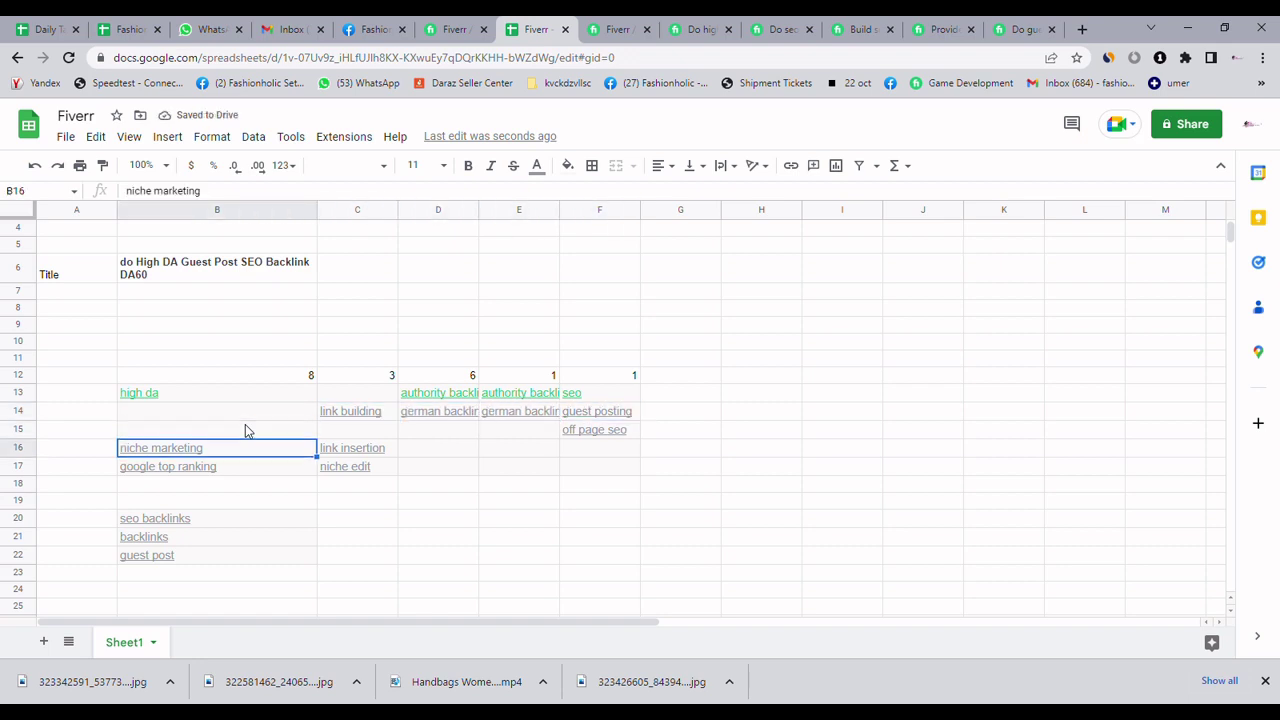
{"action": "key", "text": "Down"}
{"action": "key", "text": "Right"}
{"action": "key", "text": "Up"}
{"action": "key", "text": "Up"}
{"action": "key", "text": "Up"}
{"action": "key", "text": "Down"}
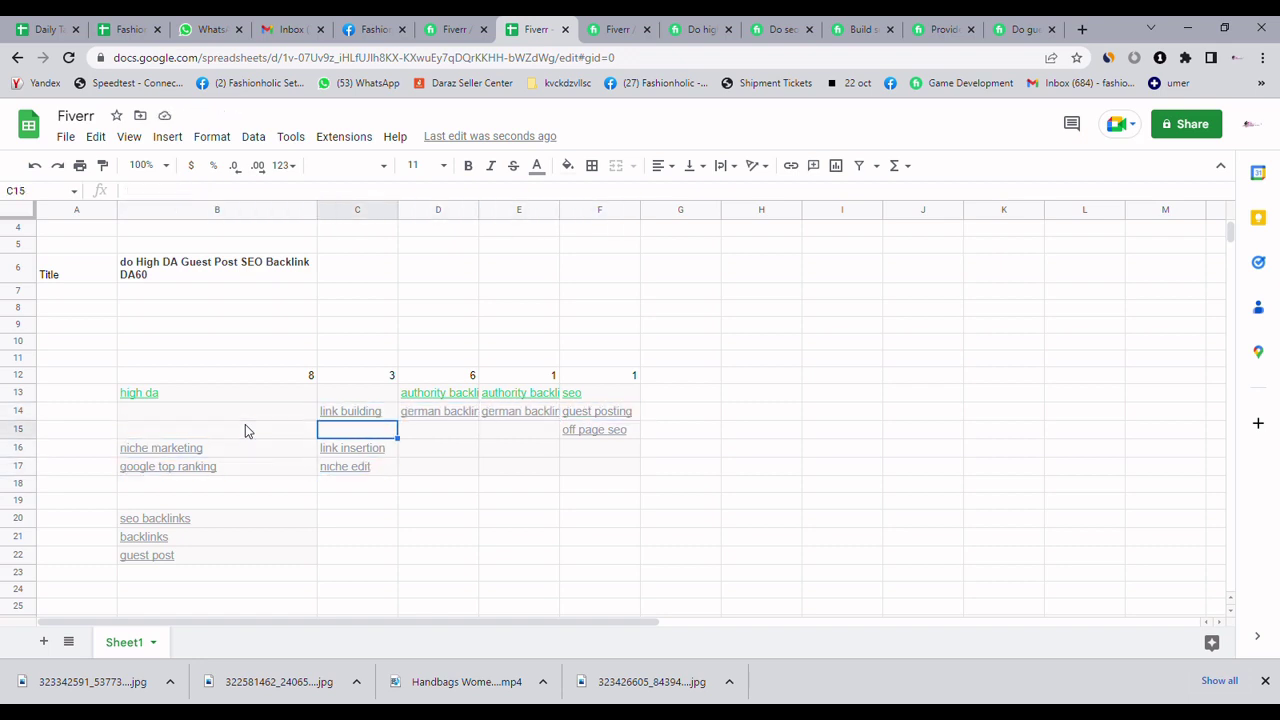
{"action": "key", "text": "Down"}
{"action": "key", "text": "Right"}
{"action": "key", "text": "Up"}
{"action": "key", "text": "Up"}
{"action": "key", "text": "Up"}
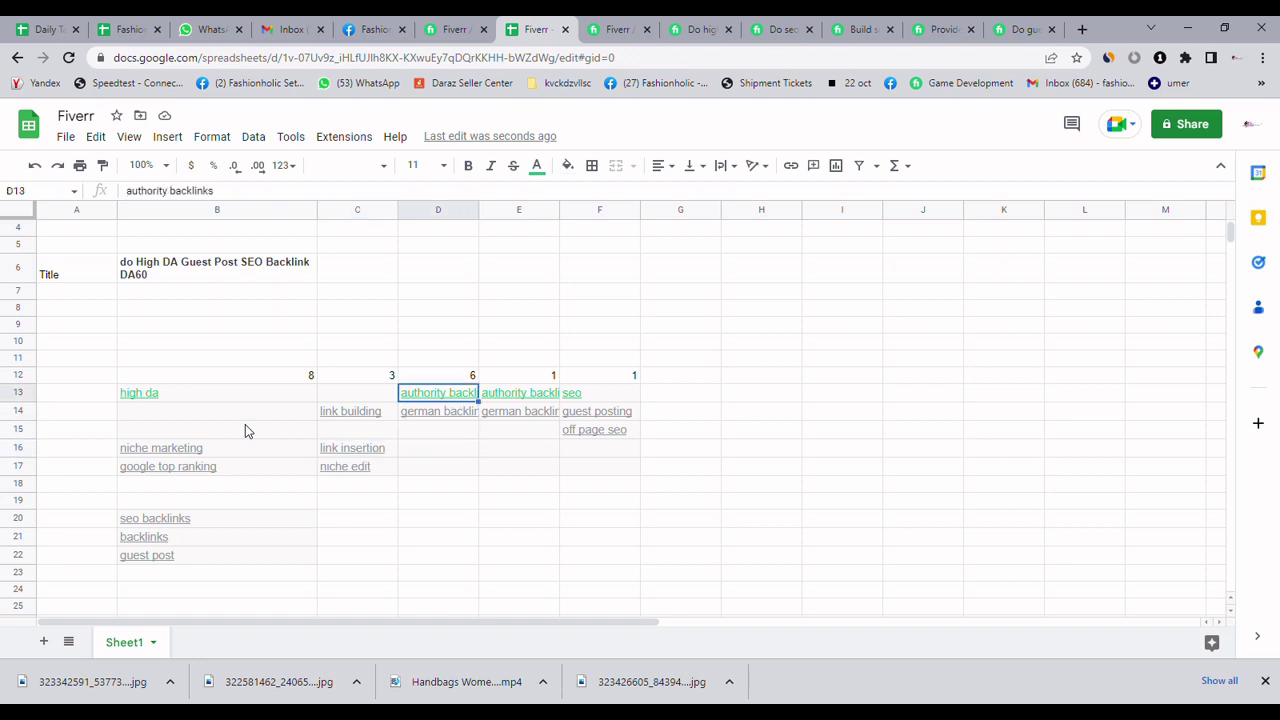
{"action": "key", "text": "Right"}
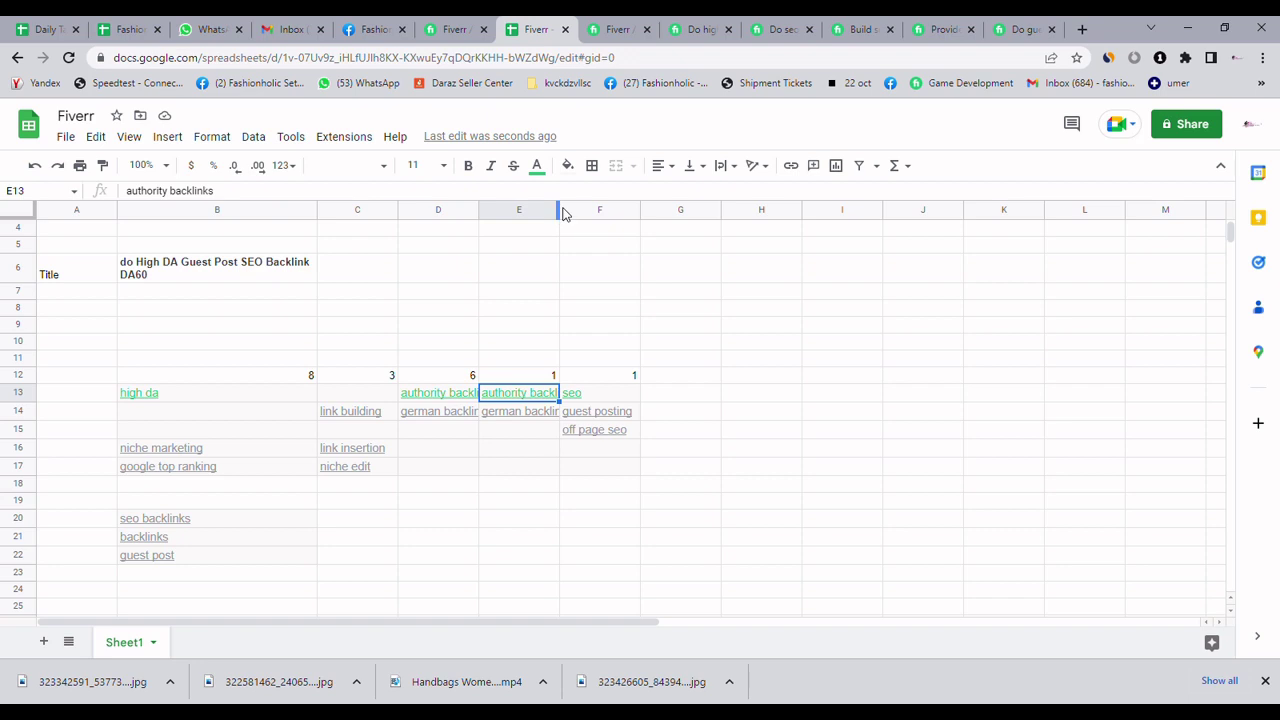
Step: Widen columns E and D so their full "authority backlinks" and "german backlinks" tags fit
{"action": "left_click_drag", "start_coordinate": [568, 210], "coordinate": [597, 225]}
{"action": "left_click", "coordinate": [565, 449]}
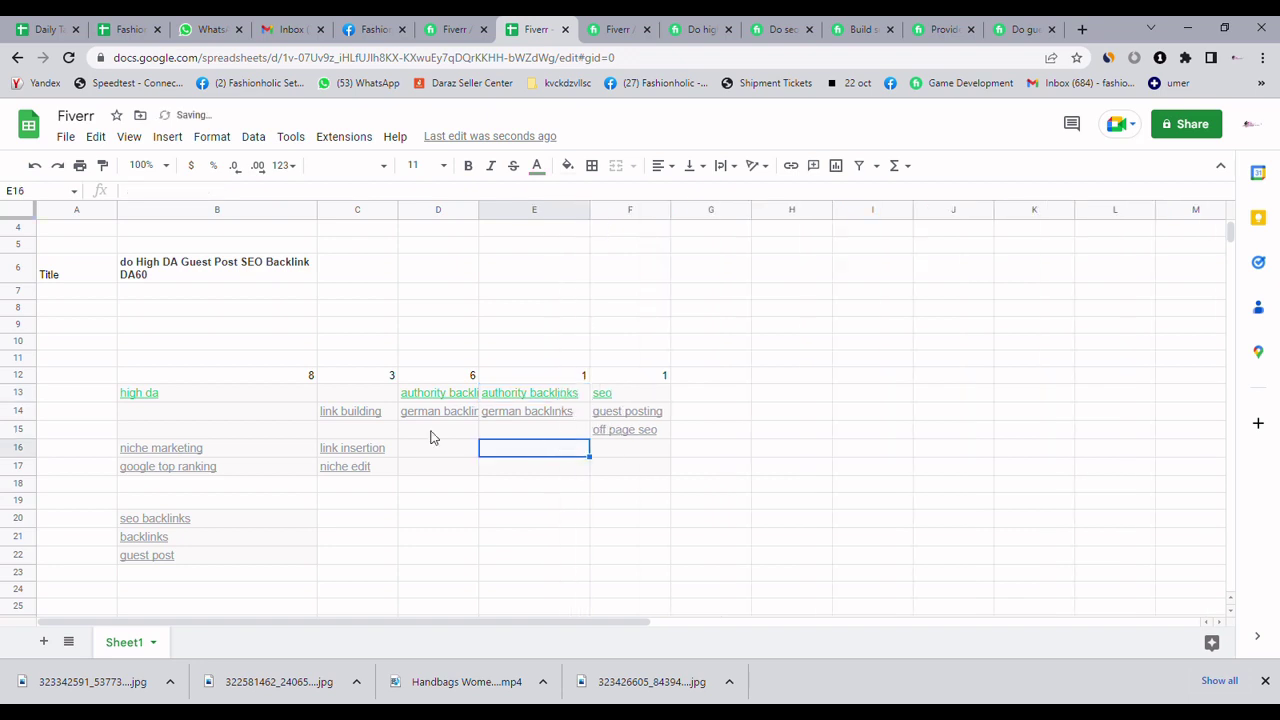
{"action": "left_click", "coordinate": [428, 434]}
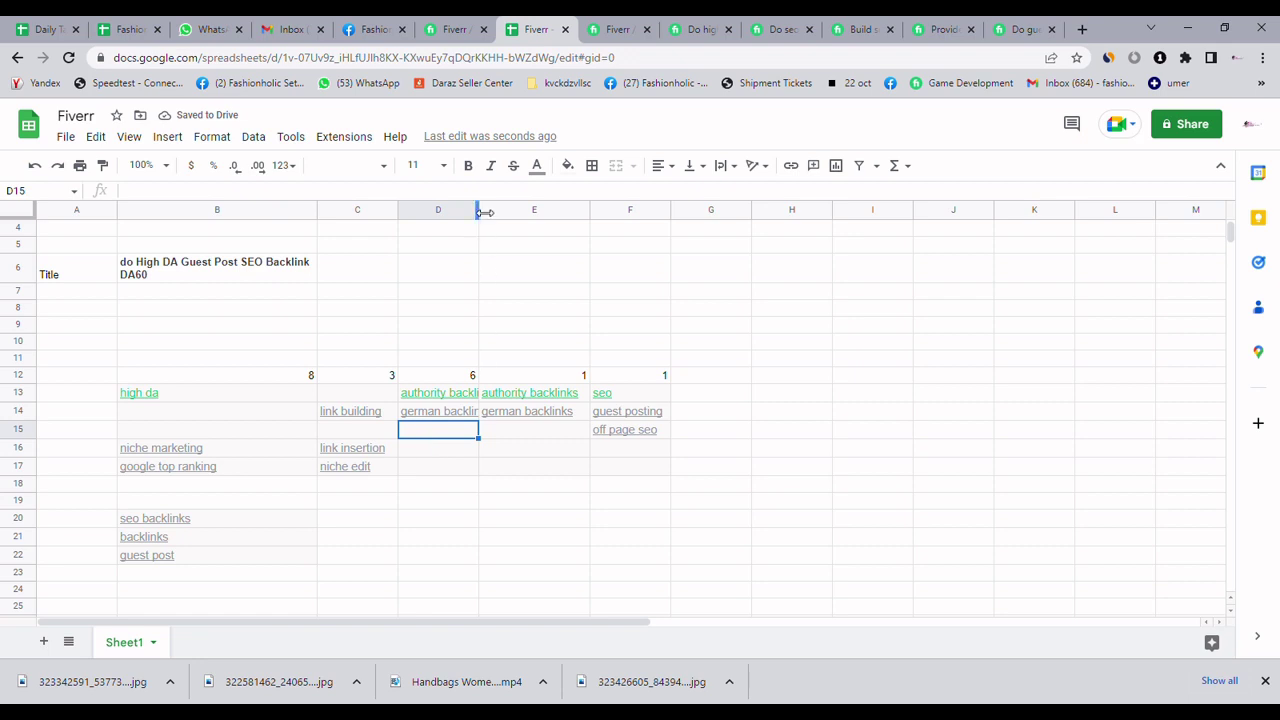
{"action": "left_click_drag", "start_coordinate": [480, 215], "coordinate": [514, 220]}
{"action": "left_click", "coordinate": [538, 471]}
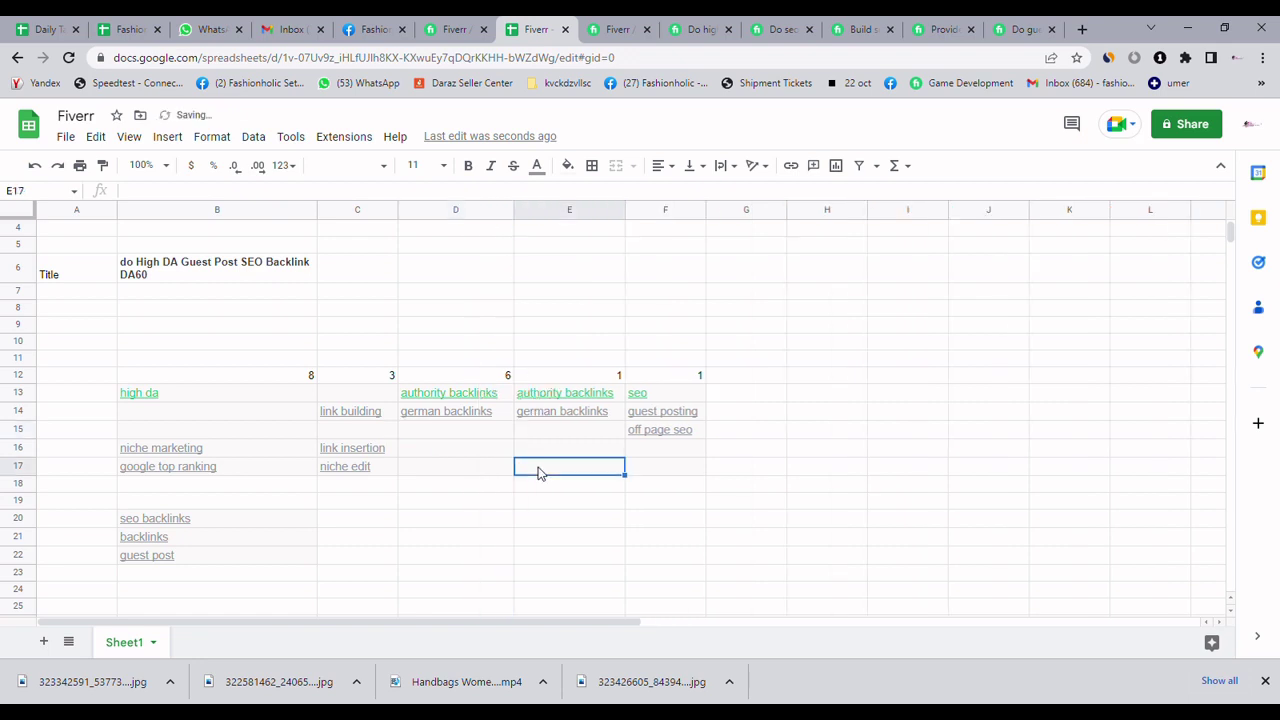
Step: Compare the remaining tags across columns B to F to choose the next search tag
{"action": "left_click", "coordinate": [491, 453]}
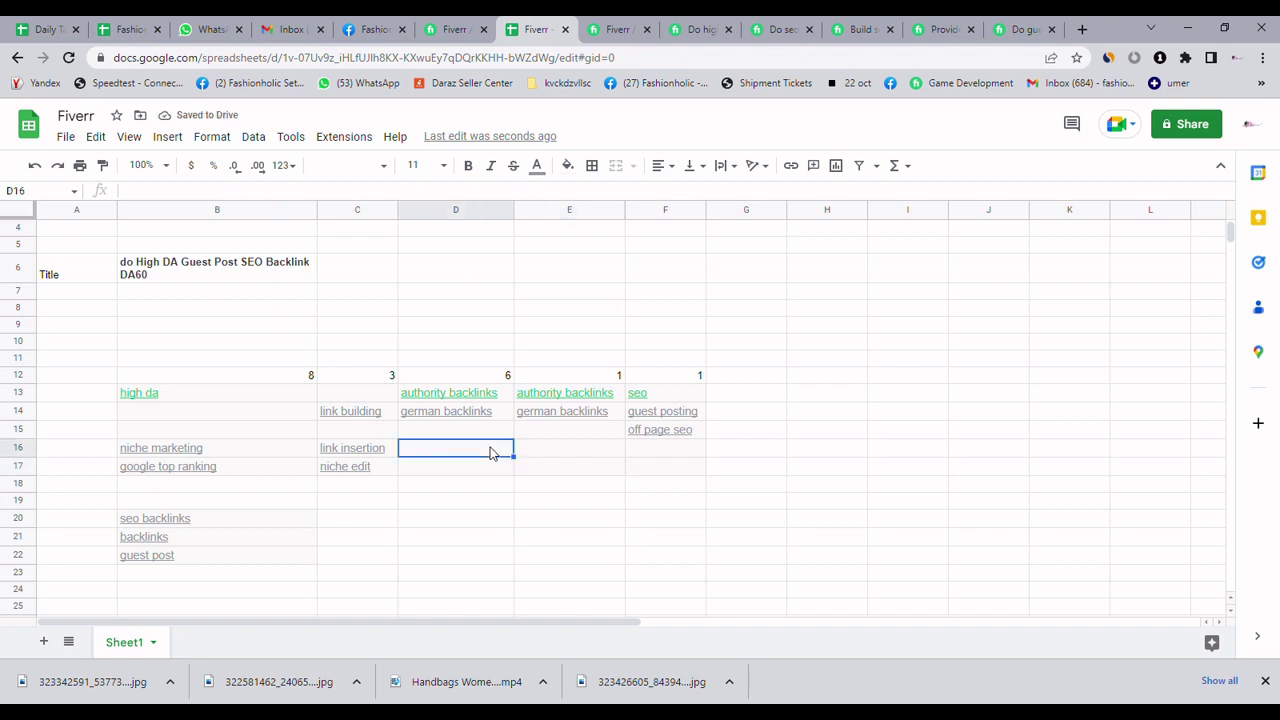
{"action": "key", "text": "Up"}
{"action": "key", "text": "Up"}
{"action": "key", "text": "Up"}
{"action": "key", "text": "Left"}
{"action": "key", "text": "Left"}
{"action": "key", "text": "Left"}
{"action": "key", "text": "Down"}
{"action": "key", "text": "Right"}
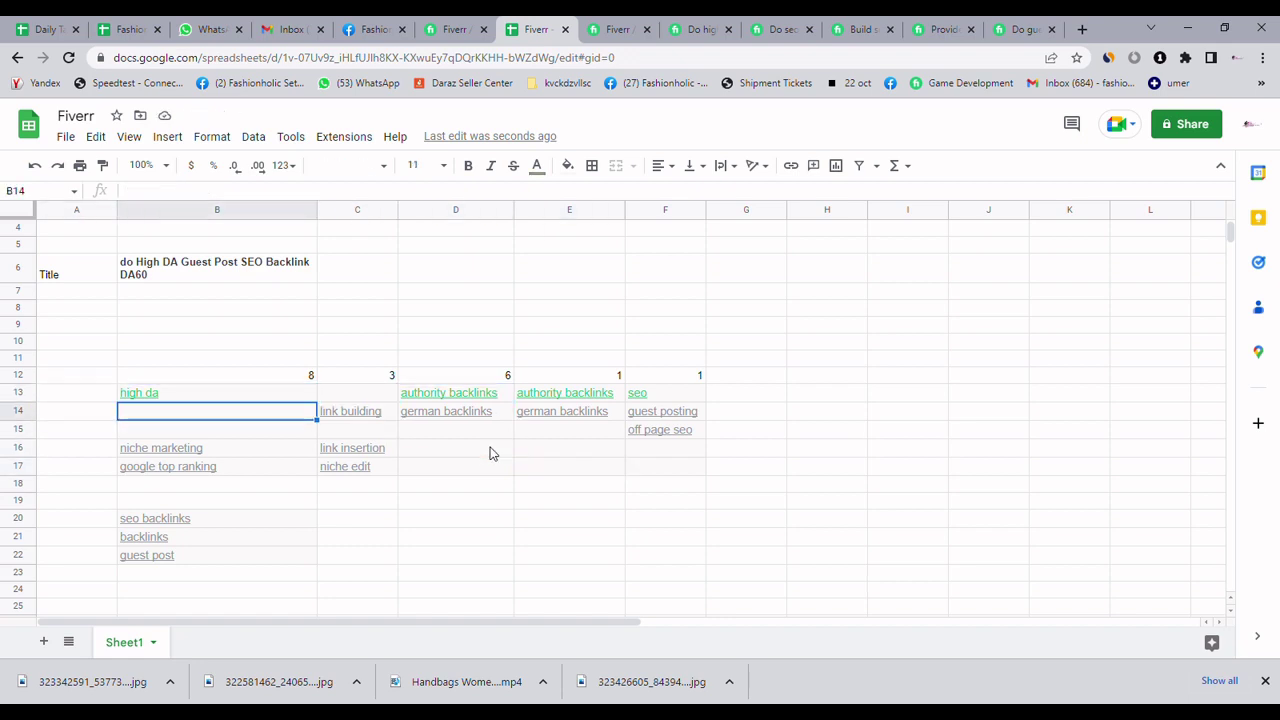
{"action": "key", "text": "Right"}
{"action": "key", "text": "Right"}
{"action": "key", "text": "Right"}
{"action": "key", "text": "Up"}
{"action": "key", "text": "Down"}
{"action": "key", "text": "Left"}
{"action": "key", "text": "Left"}
{"action": "key", "text": "Down"}
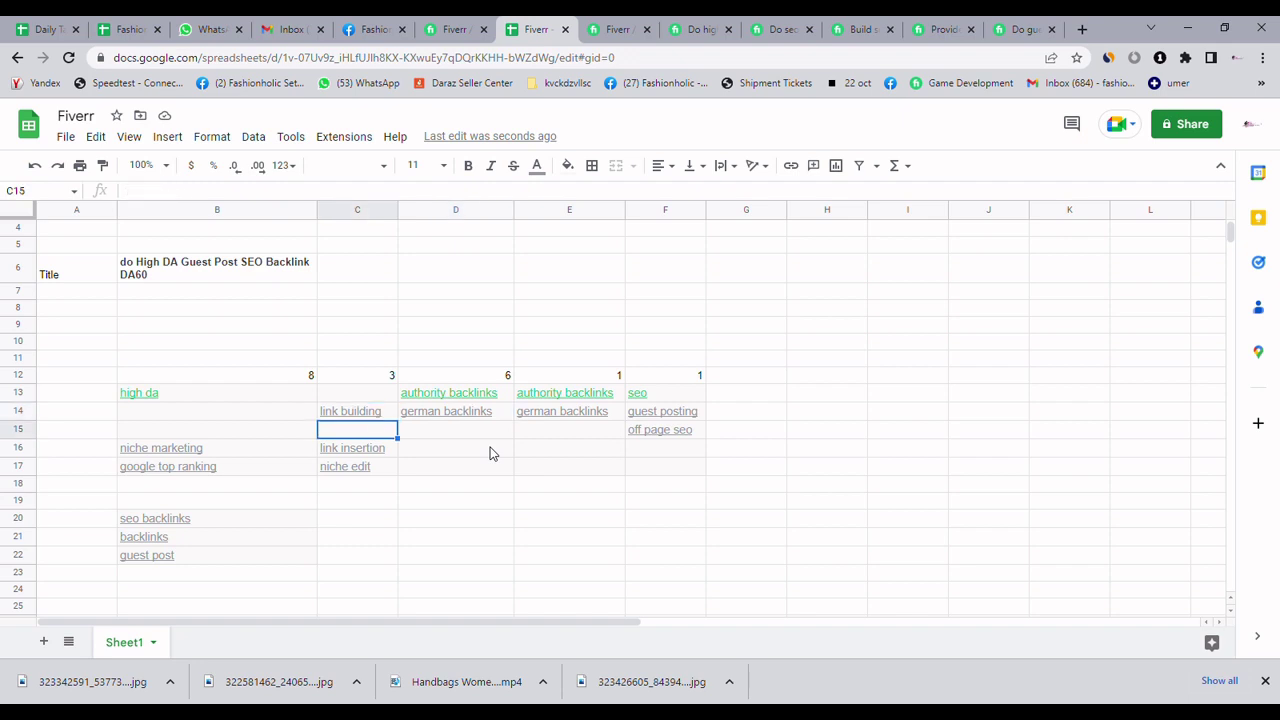
{"action": "key", "text": "Down"}
{"action": "key", "text": "Up"}
{"action": "key", "text": "Down"}
{"action": "key", "text": "Down"}
{"action": "key", "text": "Right"}
{"action": "key", "text": "Right"}
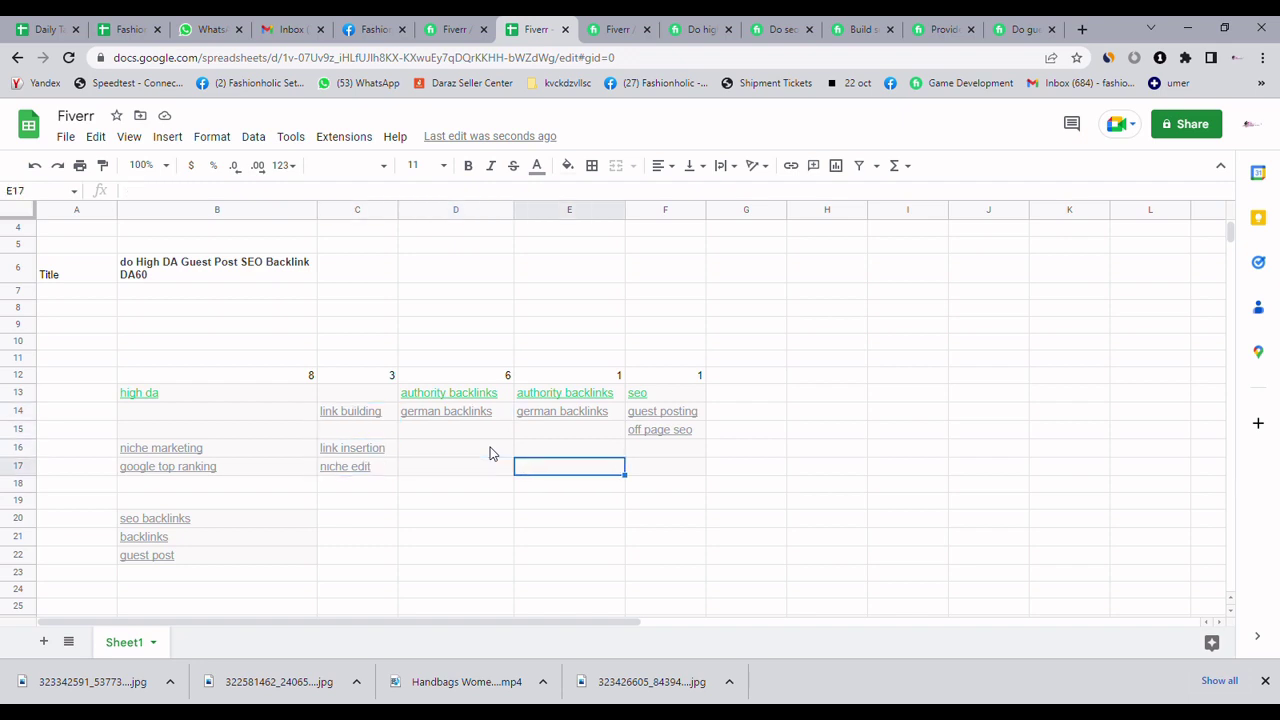
{"action": "key", "text": "Up"}
{"action": "key", "text": "Up"}
{"action": "key", "text": "Right"}
{"action": "key", "text": "Up"}
{"action": "key", "text": "Down"}
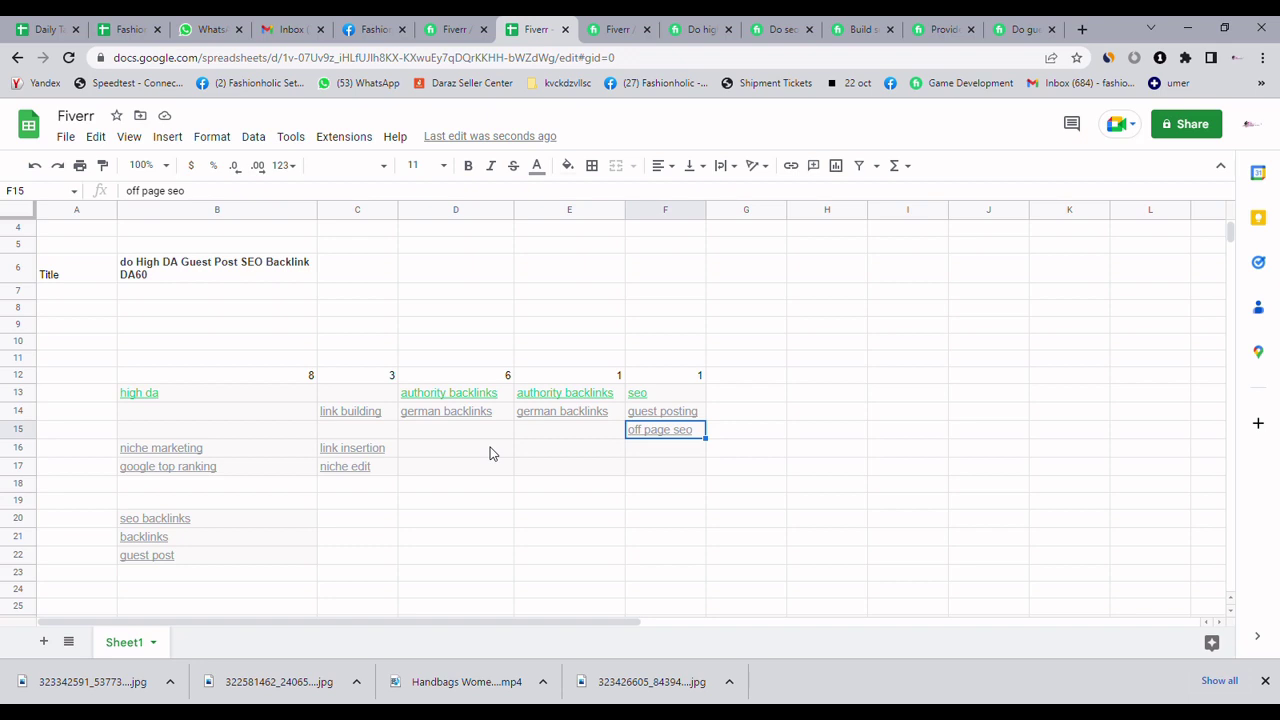
Step: Copy the "high da" tag from B13 into B23, below "guest post"
{"action": "key", "text": "Left"}
{"action": "key", "text": "Left"}
{"action": "key", "text": "Up"}
{"action": "key", "text": "Up"}
{"action": "key", "text": "Left"}
{"action": "key", "text": "Left"}
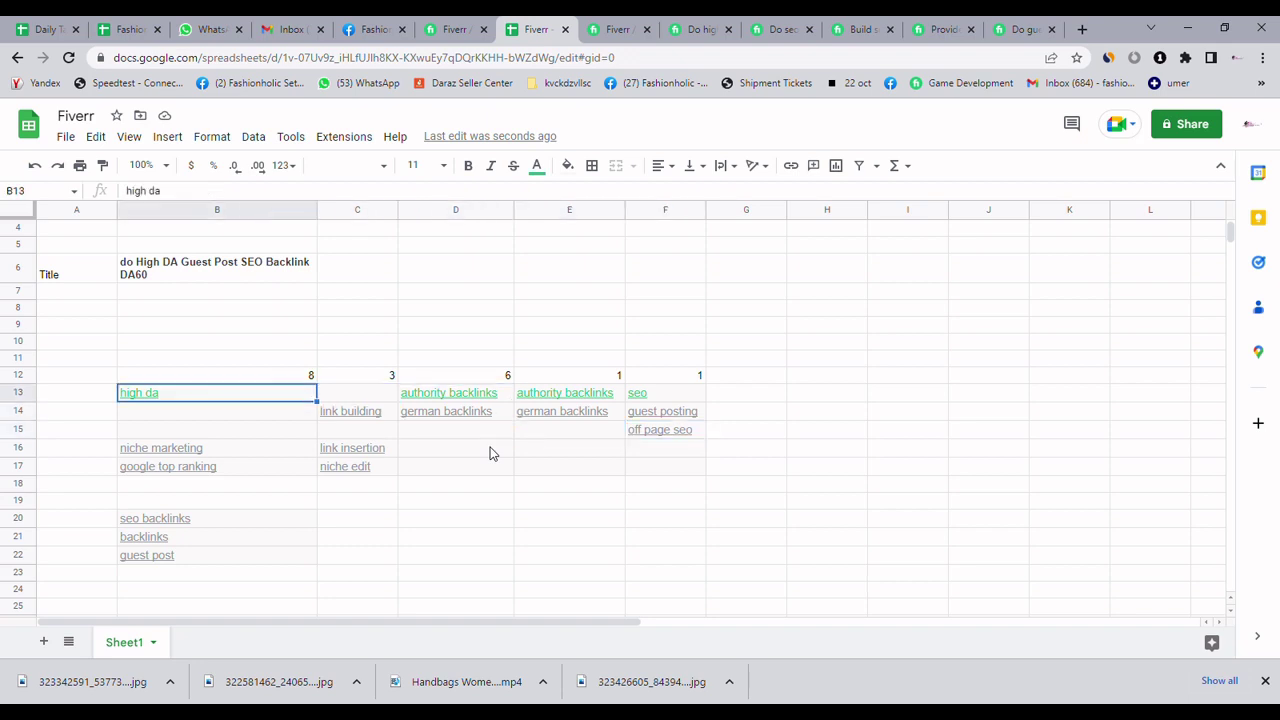
{"action": "key", "text": "Left"}
{"action": "key", "text": "Right"}
{"action": "key", "text": "Down"}
{"action": "key", "text": "Up"}
{"action": "key", "text": "Down"}
{"action": "key", "text": "Down"}
{"action": "key", "text": "Down"}
{"action": "key", "text": "Down"}
{"action": "key", "text": "Down"}
{"action": "key", "text": "Down"}
{"action": "key", "text": "Down"}
{"action": "key", "text": "Down"}
{"action": "key", "text": "Down"}
{"action": "key", "text": "Down"}
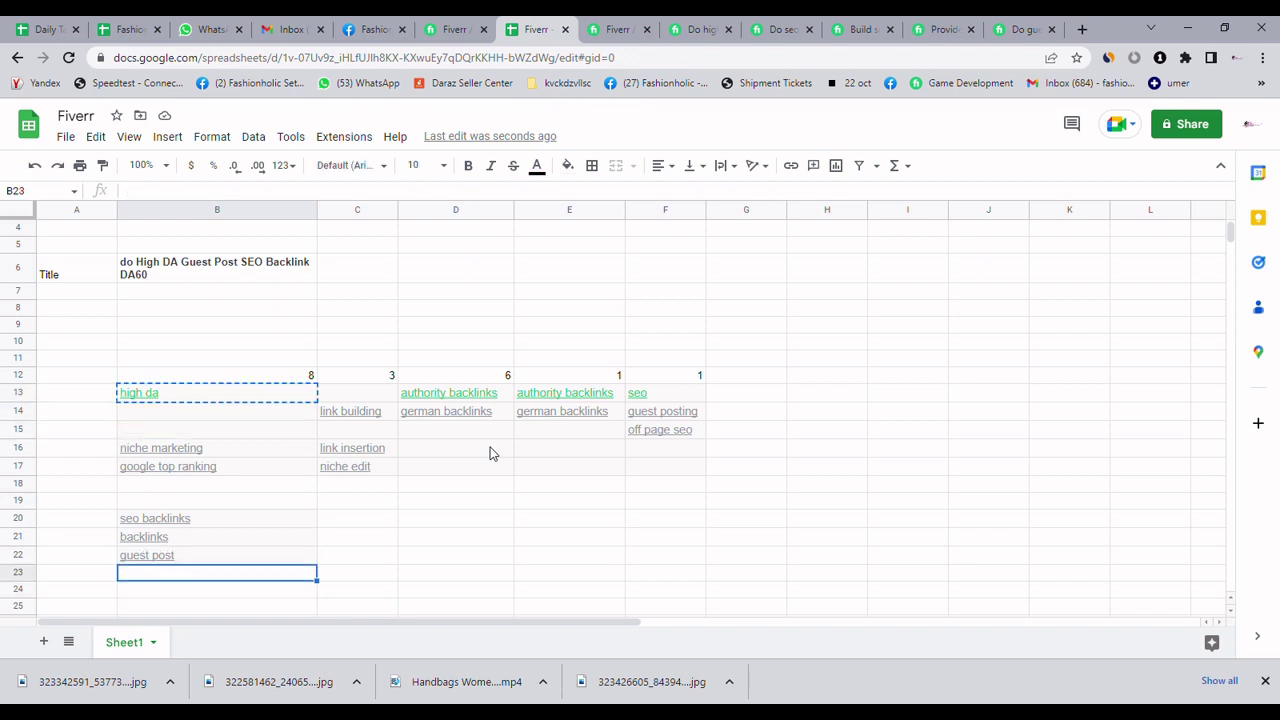
{"action": "key", "text": "ctrl+v"}
{"action": "key", "text": "Down"}
{"action": "key", "text": "Down"}
{"action": "key", "text": "Down"}
{"action": "key", "text": "Down"}
{"action": "key", "text": "Down"}
{"action": "key", "text": "Up"}
{"action": "key", "text": "Up"}
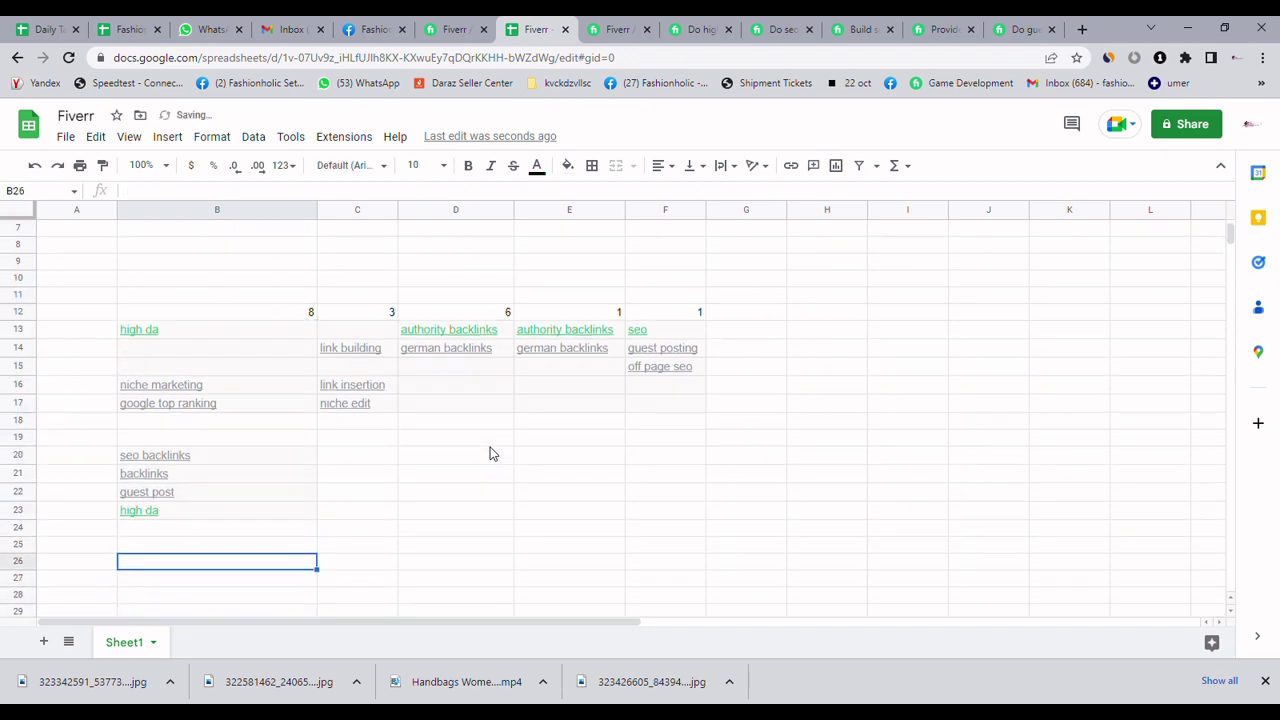
{"action": "key", "text": "Up"}
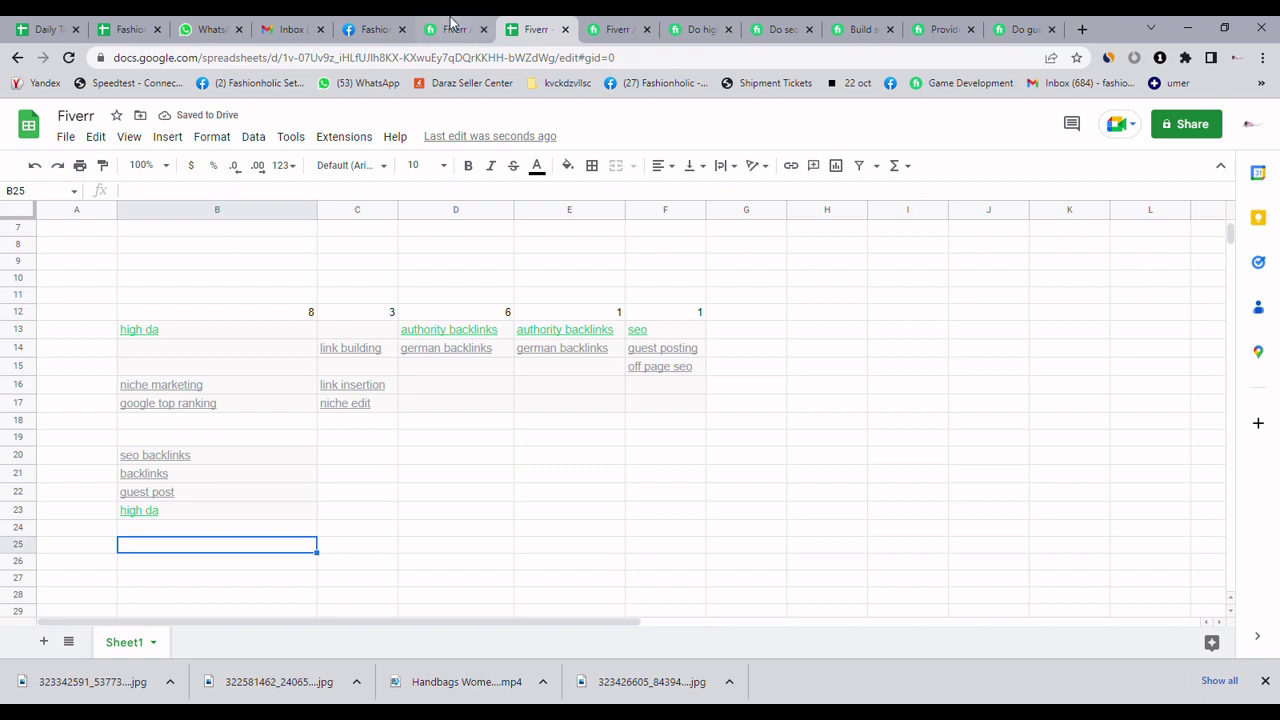
Step: Examine the Top Focus Keywords and their counts in Fiverr's "Guest Post" search results against the tag list in the sheet
{"action": "left_click", "coordinate": [449, 29]}
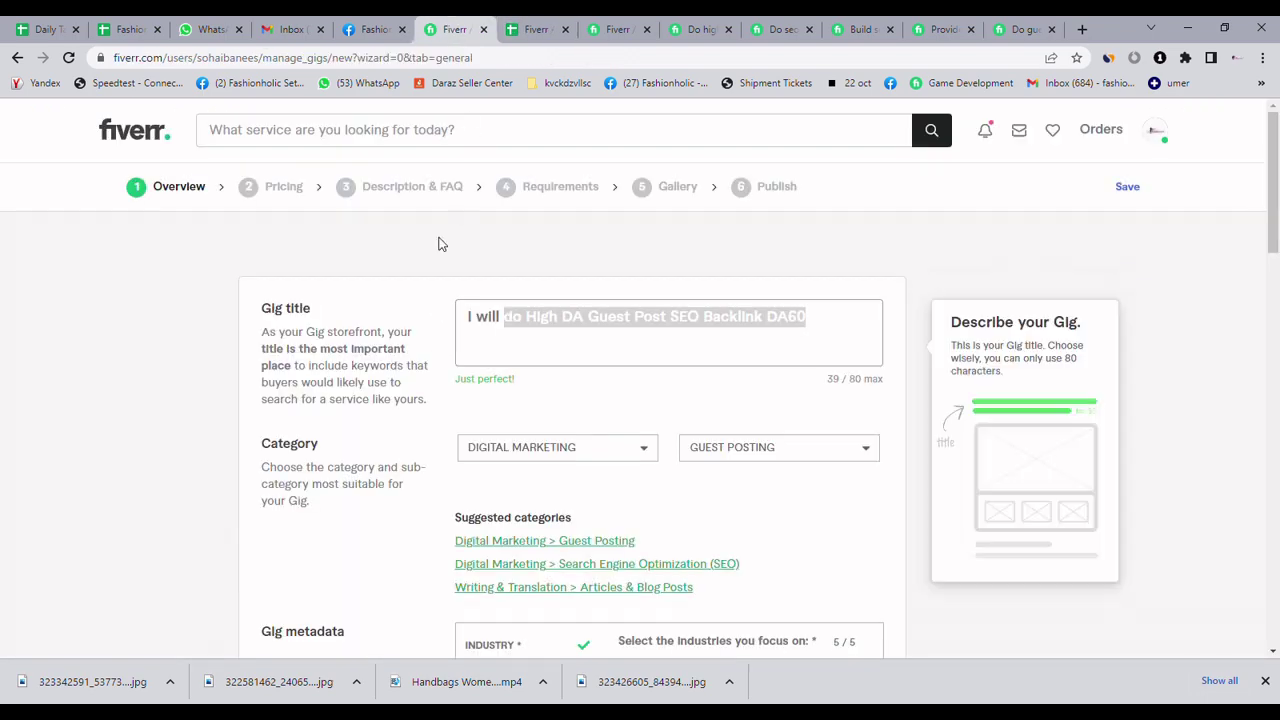
{"action": "left_click", "coordinate": [596, 26]}
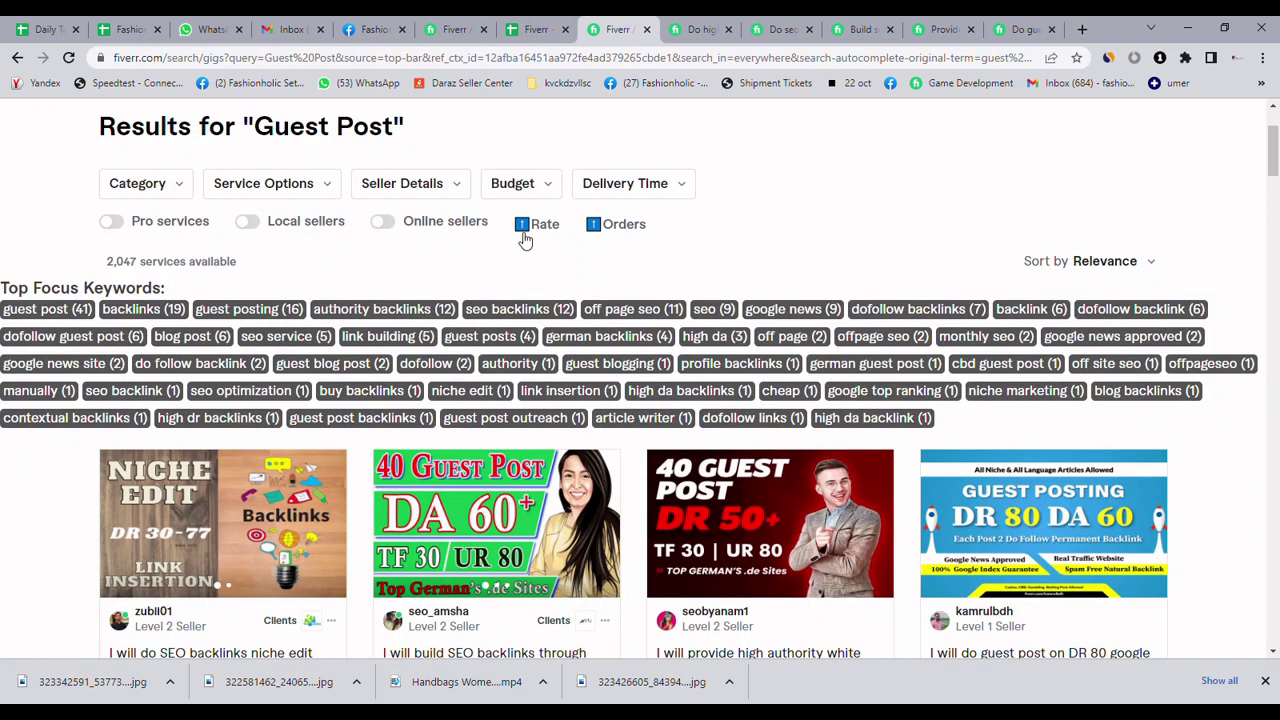
{"action": "left_click", "coordinate": [549, 29]}
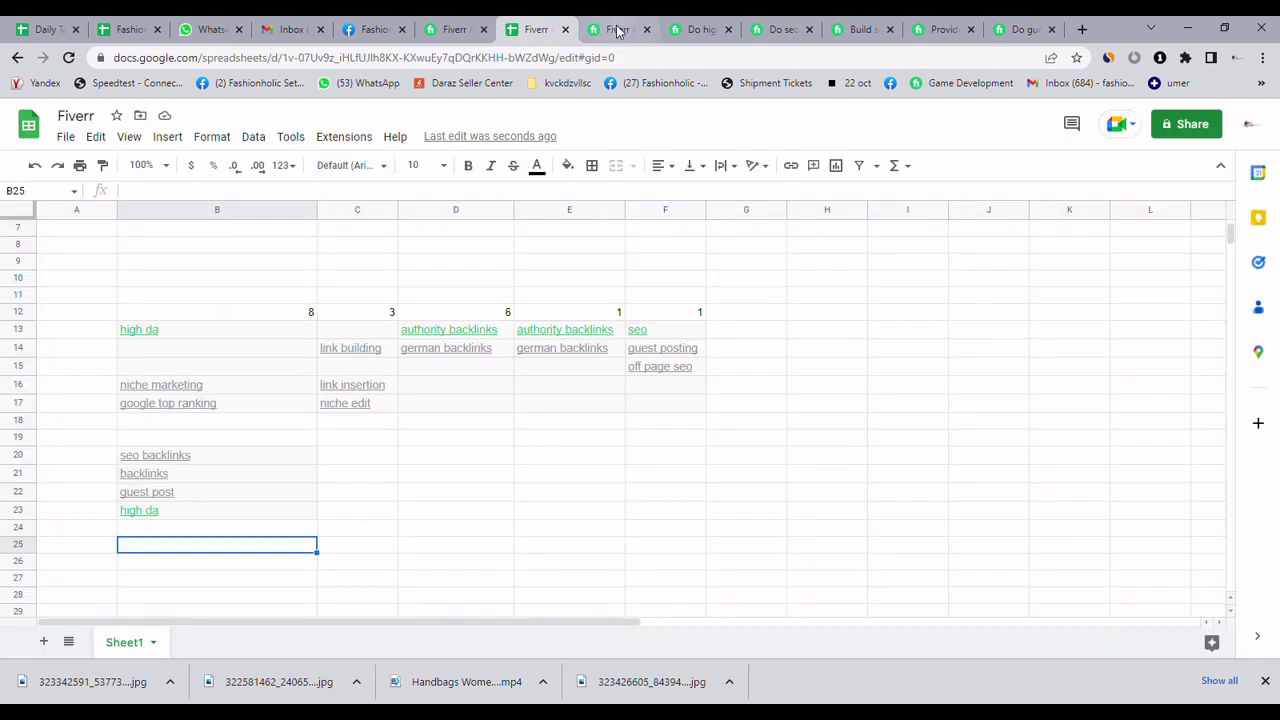
{"action": "left_click", "coordinate": [619, 30]}
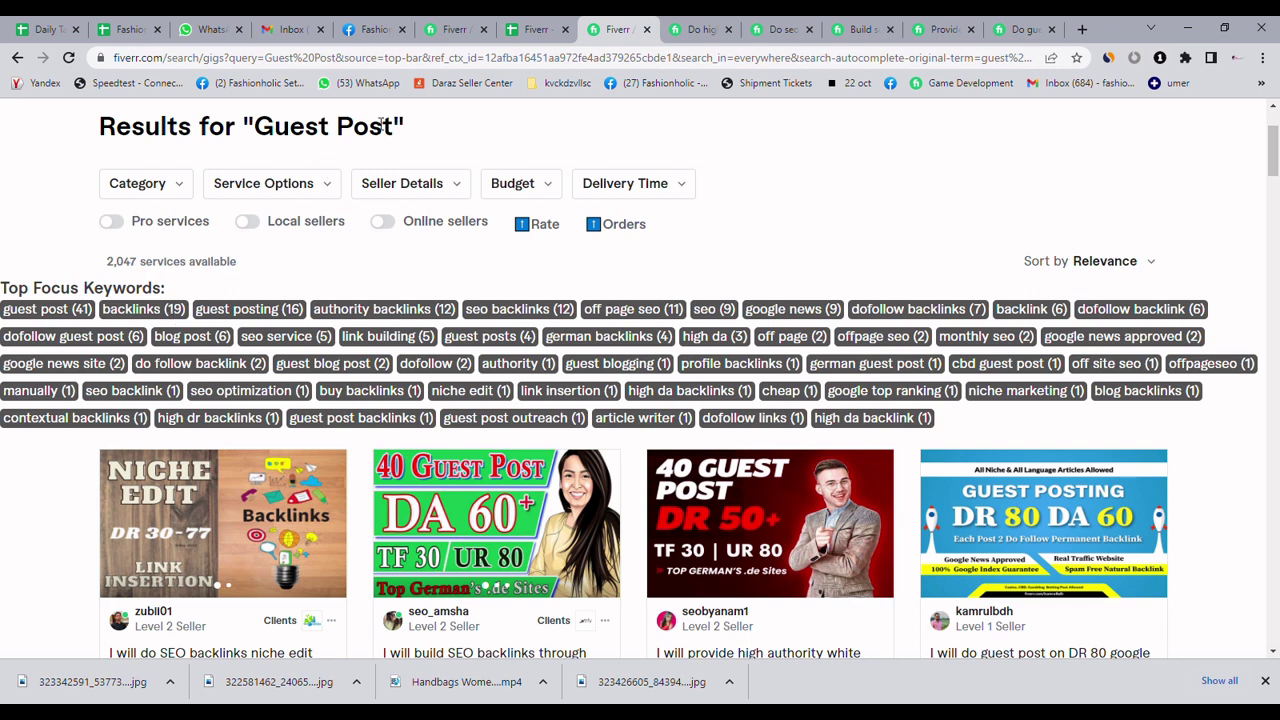
{"action": "left_click", "coordinate": [540, 30]}
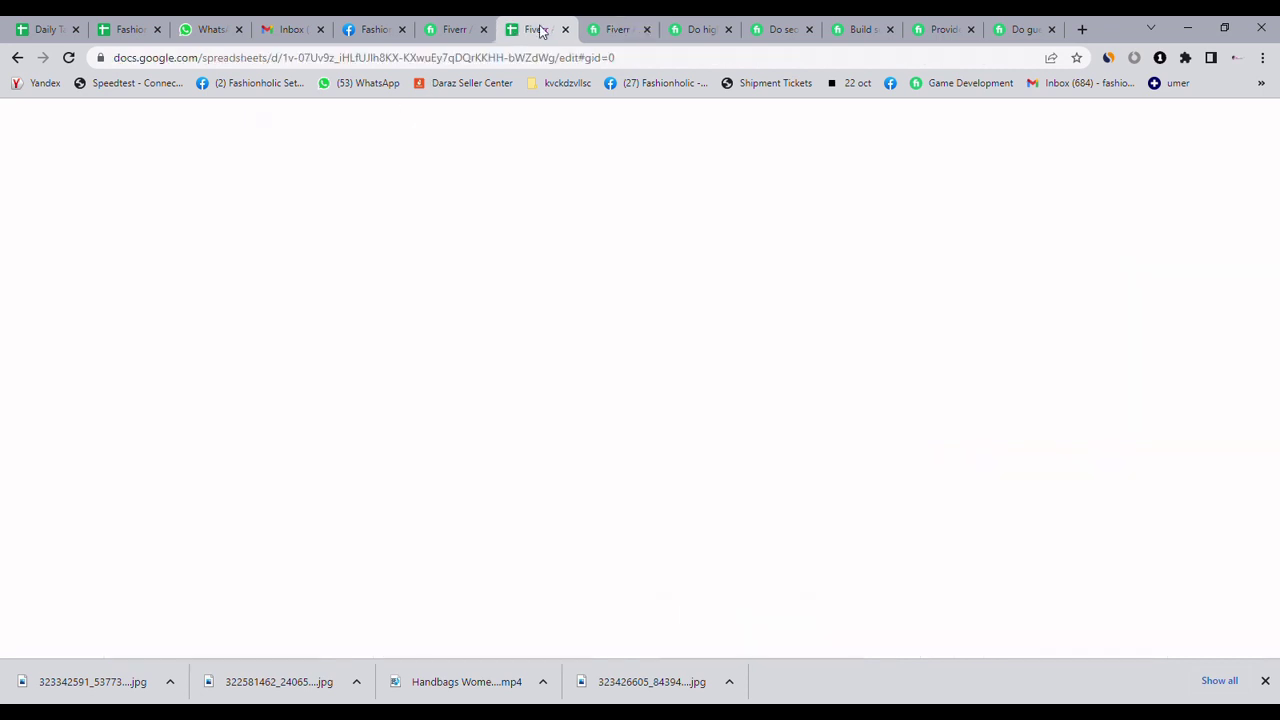
{"action": "left_click", "coordinate": [600, 30]}
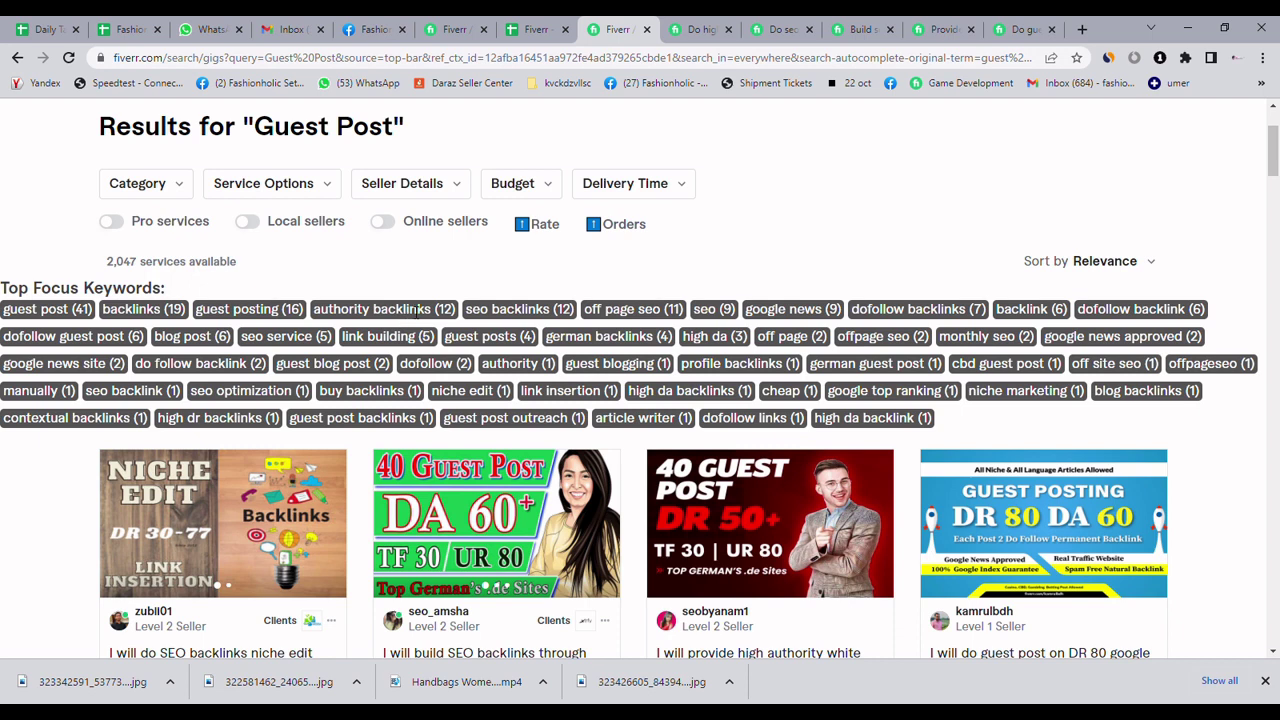
Step: Switch to the Fiverr spreadsheet and copy the "authority backlinks" tag from D13 into B24, below "high da"
{"action": "left_click", "coordinate": [521, 26]}
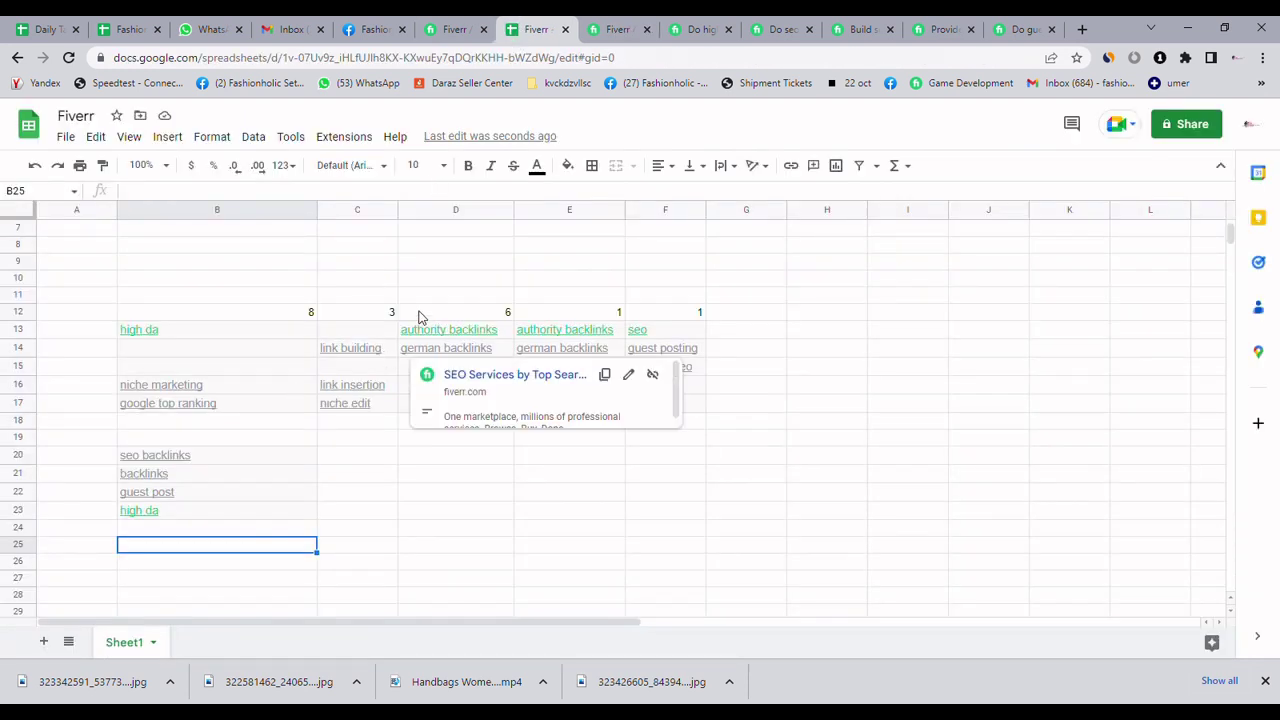
{"action": "left_click", "coordinate": [420, 316]}
{"action": "key", "text": "Down"}
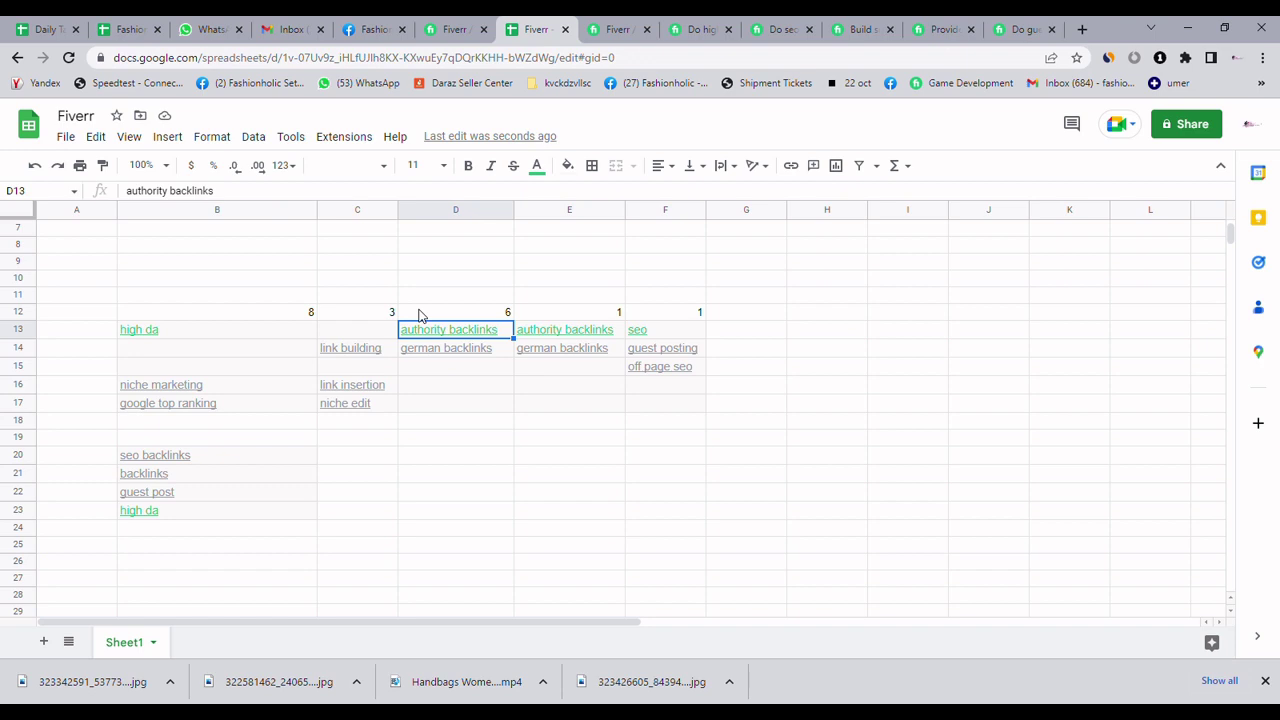
{"action": "key", "text": "ctrl+c"}
{"action": "key", "text": "Down"}
{"action": "key", "text": "Down"}
{"action": "key", "text": "Down"}
{"action": "key", "text": "Down"}
{"action": "key", "text": "Down"}
{"action": "key", "text": "Down"}
{"action": "key", "text": "Down"}
{"action": "key", "text": "Left"}
{"action": "key", "text": "Left"}
{"action": "key", "text": "Down"}
{"action": "key", "text": "Down"}
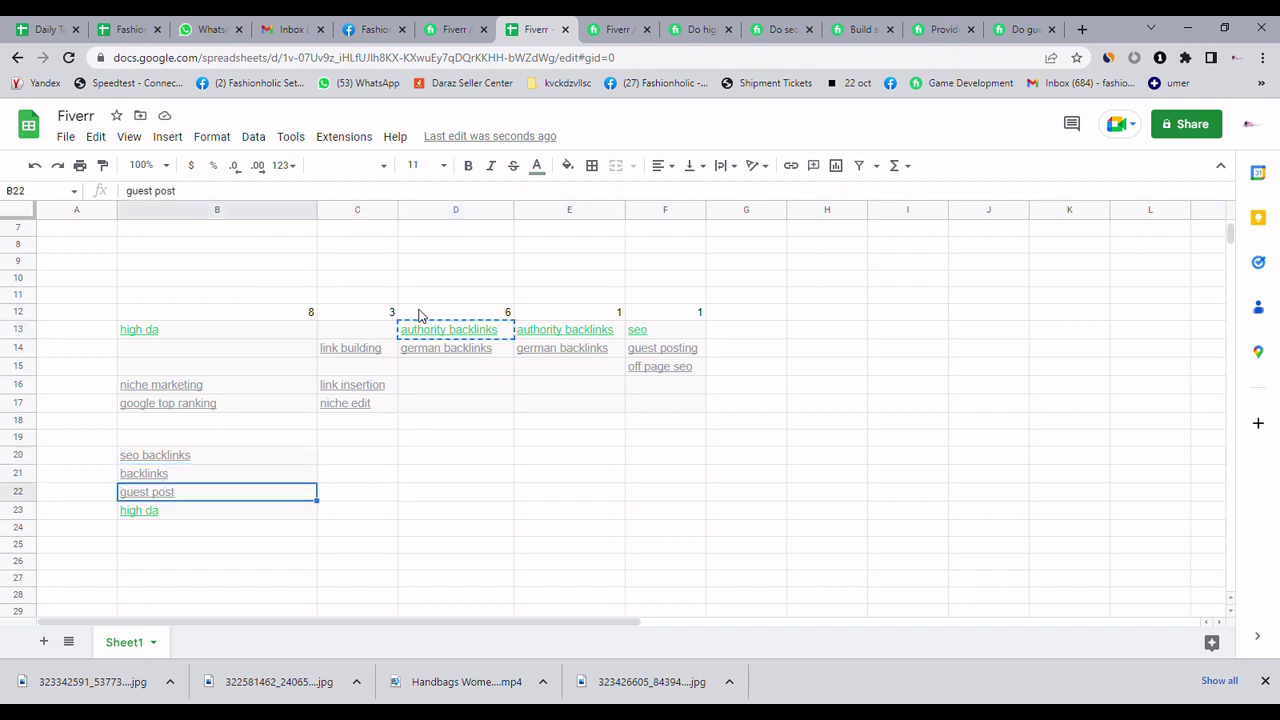
{"action": "key", "text": "Down"}
{"action": "key", "text": "Down"}
{"action": "key", "text": "ctrl+v"}
Step: Check the "seo" tag in F13 against the Top Focus Keywords in Fiverr's "Guest Post" search results
{"action": "key", "text": "Up"}
{"action": "key", "text": "Up"}
{"action": "key", "text": "Up"}
{"action": "key", "text": "Up"}
{"action": "key", "text": "Right"}
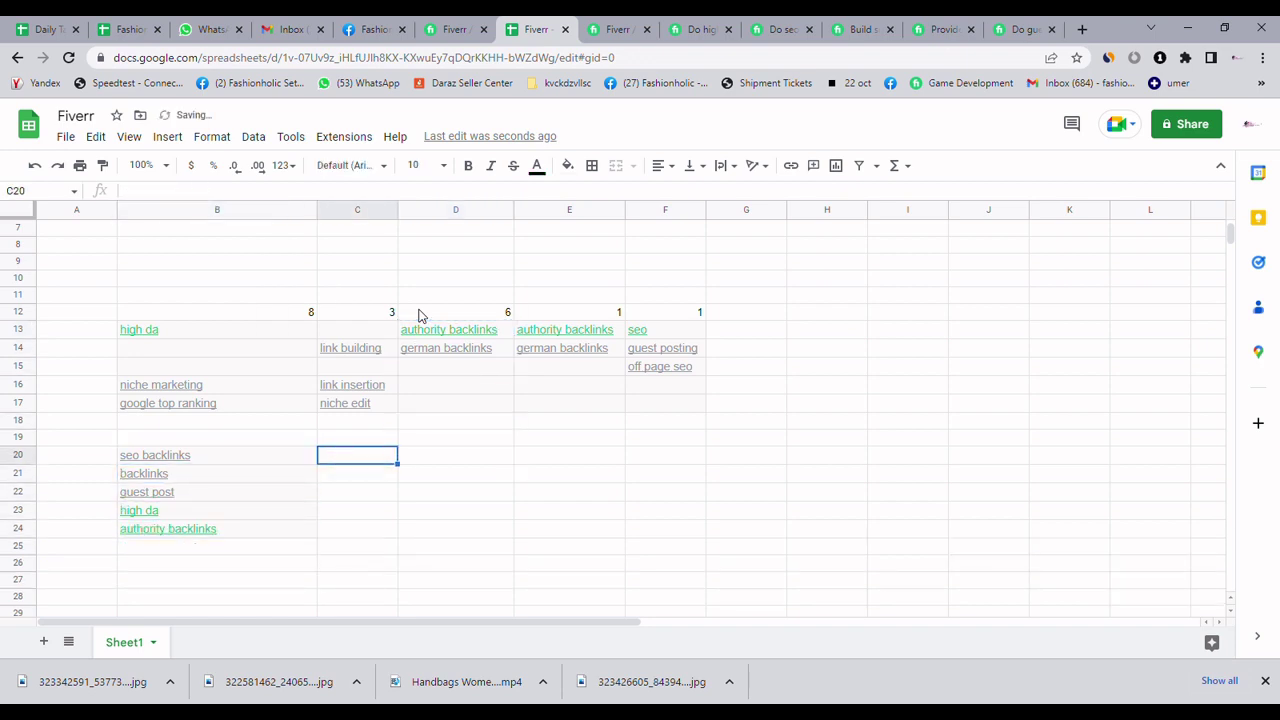
{"action": "key", "text": "Up"}
{"action": "key", "text": "Up"}
{"action": "key", "text": "Up"}
{"action": "key", "text": "Up"}
{"action": "key", "text": "Up"}
{"action": "key", "text": "Right"}
{"action": "key", "text": "Right"}
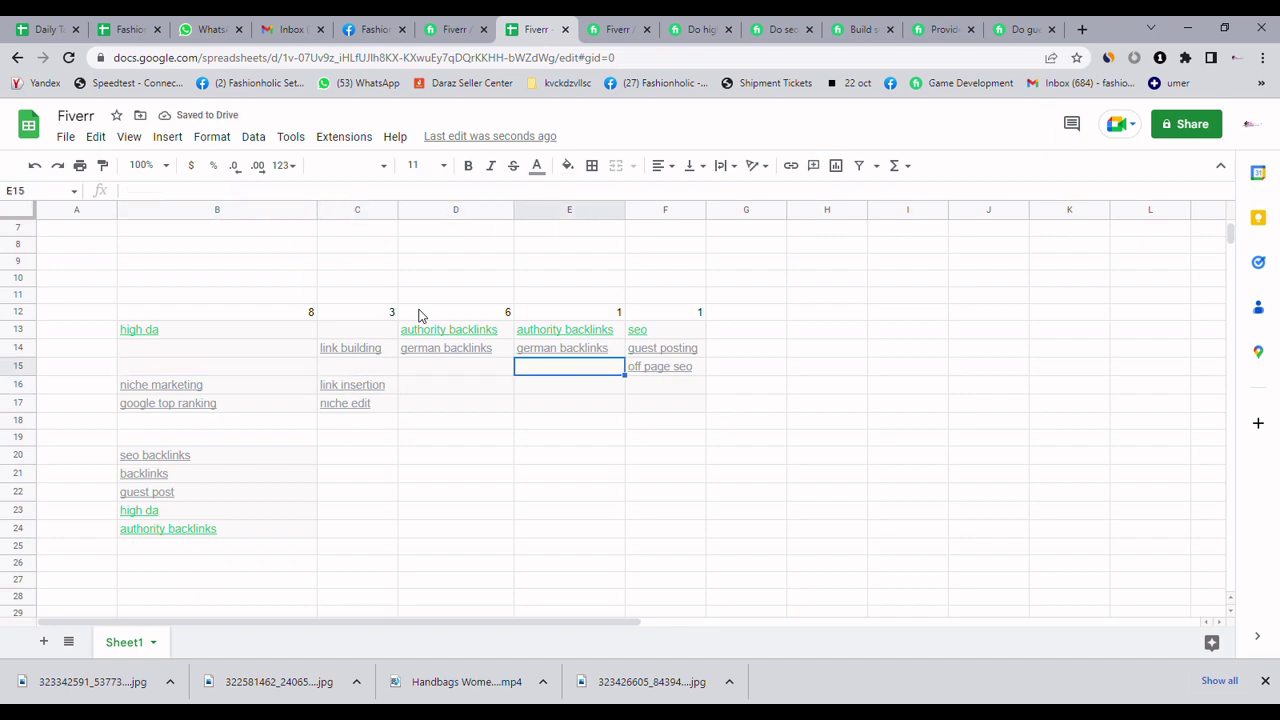
{"action": "key", "text": "Right"}
{"action": "key", "text": "Up"}
{"action": "key", "text": "Up"}
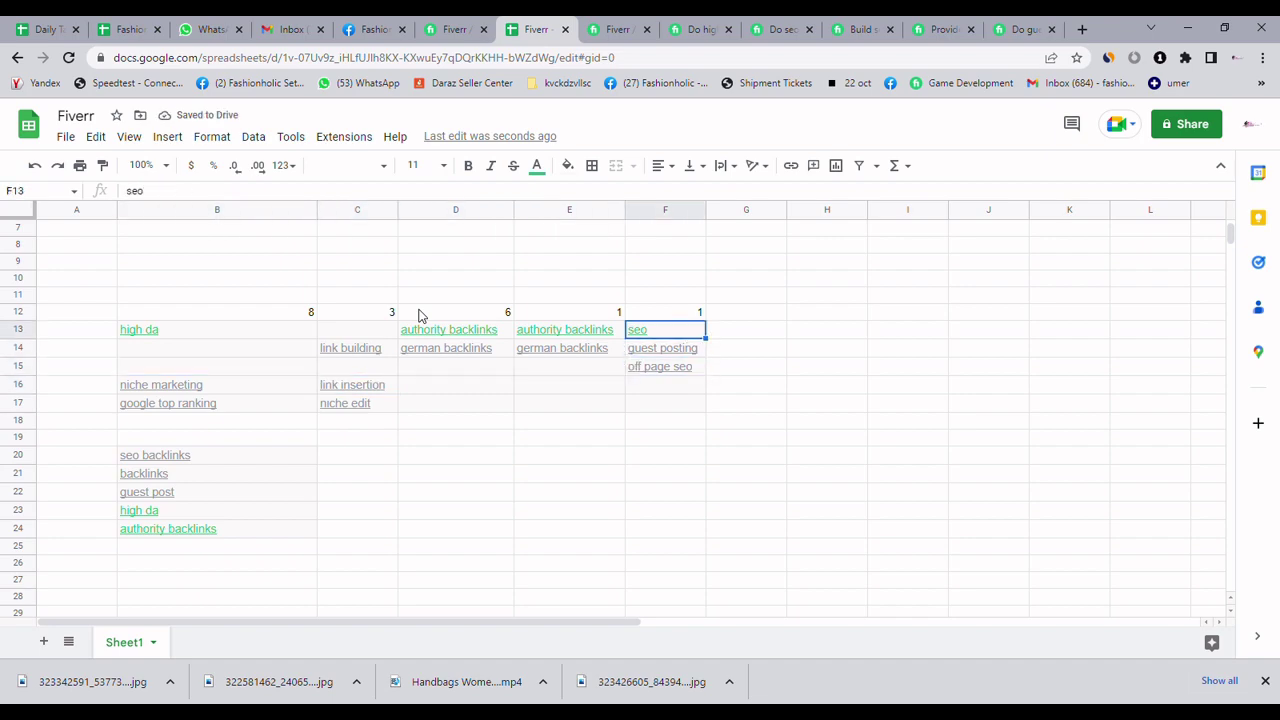
{"action": "left_click", "coordinate": [615, 29]}
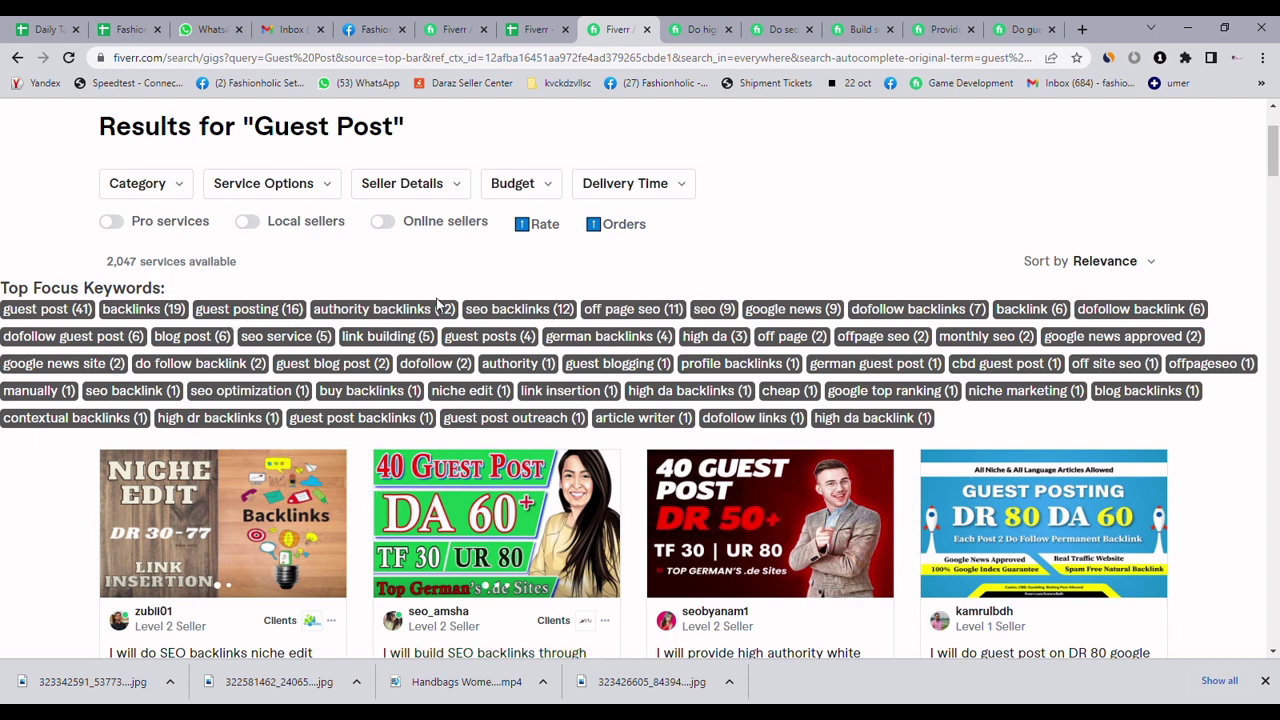
{"action": "left_click", "coordinate": [537, 28]}
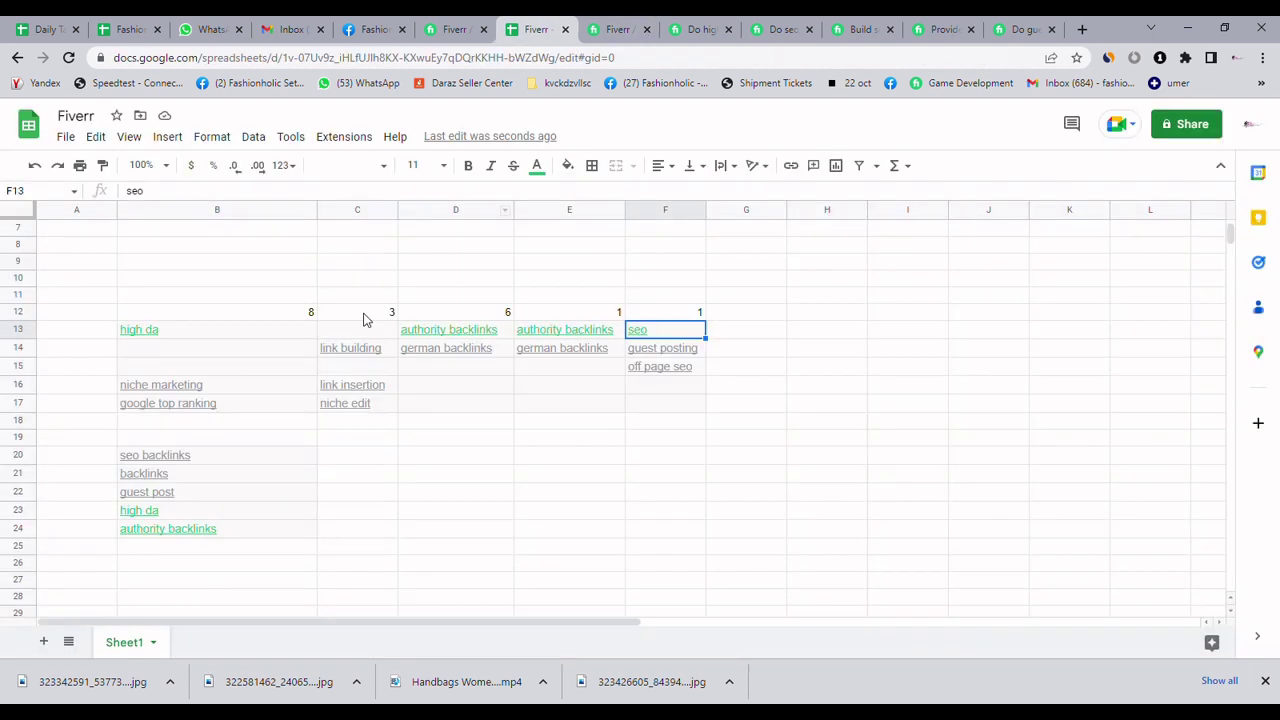
Step: Go back up column B from the search tag list to review the gig title near the sheet's top
{"action": "left_click", "coordinate": [172, 511]}
{"action": "key", "text": "Up"}
{"action": "key", "text": "Up"}
{"action": "key", "text": "Up"}
{"action": "key", "text": "Up"}
{"action": "key", "text": "Up"}
{"action": "key", "text": "Up"}
{"action": "key", "text": "Up"}
{"action": "key", "text": "Up"}
{"action": "key", "text": "Up"}
{"action": "key", "text": "Up"}
{"action": "key", "text": "Up"}
{"action": "key", "text": "Up"}
{"action": "key", "text": "Up"}
{"action": "key", "text": "Up"}
{"action": "key", "text": "Up"}
{"action": "key", "text": "Up"}
{"action": "key", "text": "Up"}
{"action": "key", "text": "Up"}
{"action": "key", "text": "Up"}
{"action": "key", "text": "Up"}
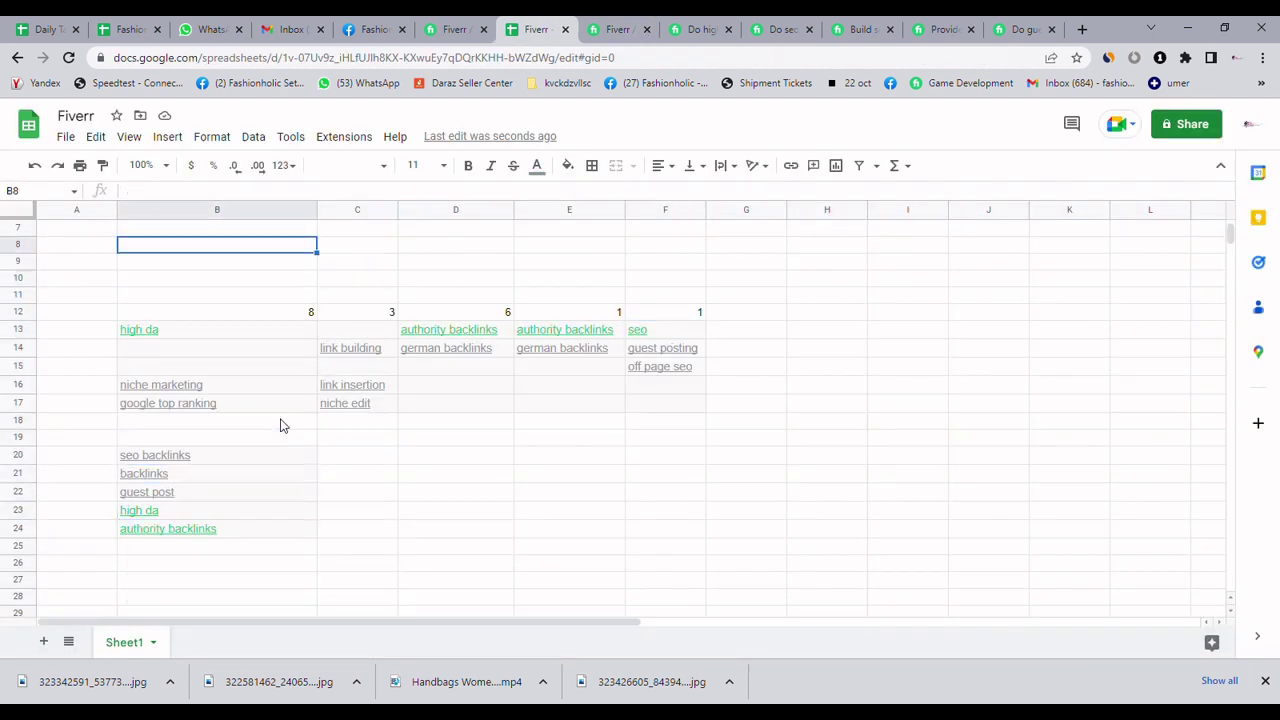
{"action": "key", "text": "Up"}
{"action": "key", "text": "Up"}
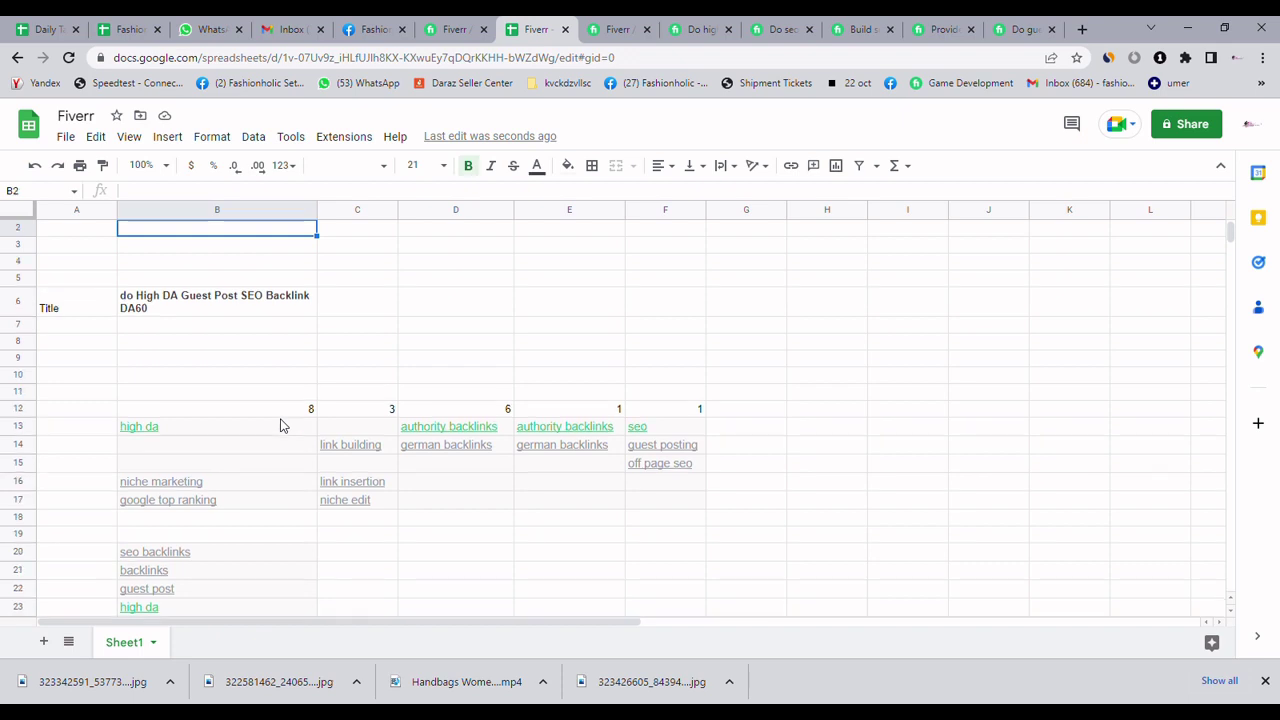
Step: Review the competitor tag table in B12:F17 against the five compiled search tags in B20:B24
{"action": "key", "text": "Down"}
{"action": "key", "text": "Down"}
{"action": "key", "text": "Down"}
{"action": "key", "text": "Down"}
{"action": "key", "text": "Down"}
{"action": "key", "text": "Down"}
{"action": "key", "text": "Down"}
{"action": "key", "text": "Down"}
{"action": "key", "text": "Down"}
{"action": "key", "text": "Down"}
{"action": "key", "text": "Down"}
{"action": "key", "text": "Down"}
{"action": "key", "text": "Down"}
{"action": "key", "text": "Down"}
{"action": "key", "text": "Down"}
{"action": "key", "text": "Down"}
{"action": "key", "text": "Down"}
{"action": "key", "text": "Down"}
{"action": "key", "text": "Down"}
{"action": "key", "text": "Down"}
{"action": "key", "text": "Down"}
{"action": "key", "text": "Down"}
{"action": "key", "text": "Down"}
{"action": "key", "text": "Down"}
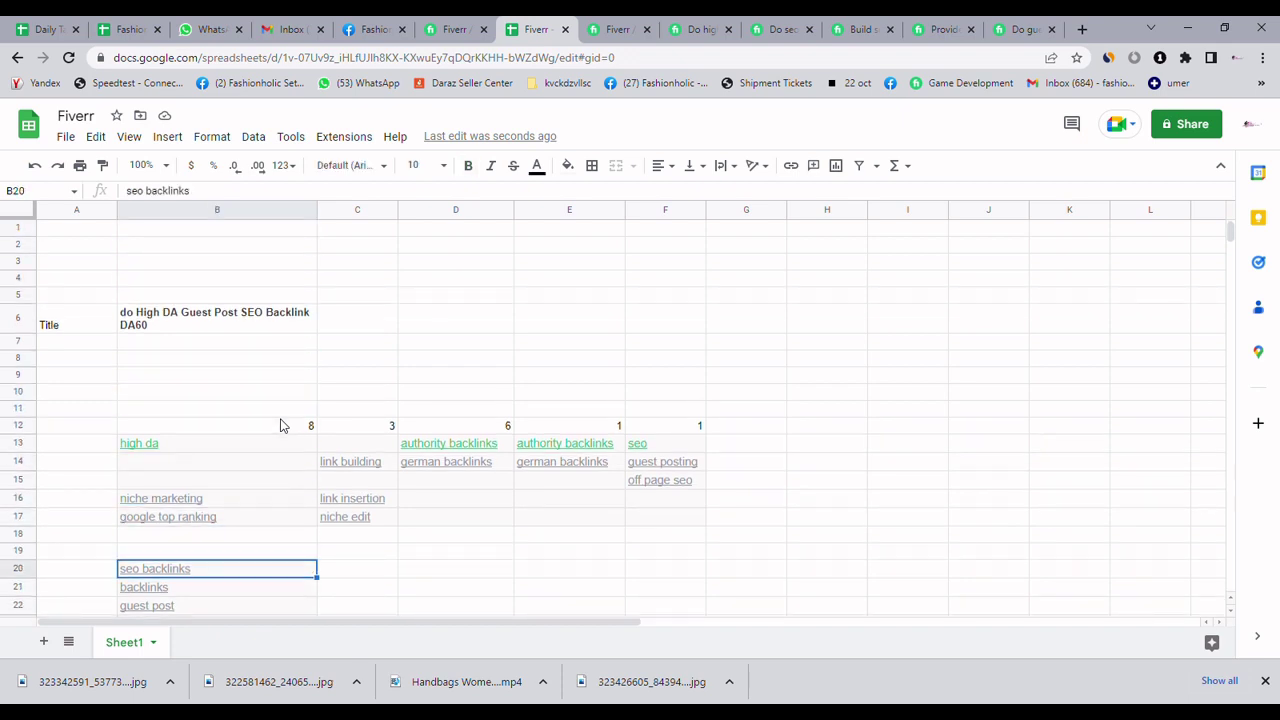
{"action": "key", "text": "Up"}
{"action": "key", "text": "Up"}
{"action": "key", "text": "Up"}
{"action": "key", "text": "Up"}
{"action": "key", "text": "Up"}
{"action": "key", "text": "Up"}
{"action": "key", "text": "Up"}
{"action": "key", "text": "Up"}
{"action": "key", "text": "Up"}
{"action": "key", "text": "Up"}
{"action": "key", "text": "Up"}
{"action": "key", "text": "Up"}
{"action": "key", "text": "Up"}
{"action": "key", "text": "Up"}
{"action": "key", "text": "Up"}
{"action": "key", "text": "Up"}
{"action": "key", "text": "Up"}
{"action": "key", "text": "Up"}
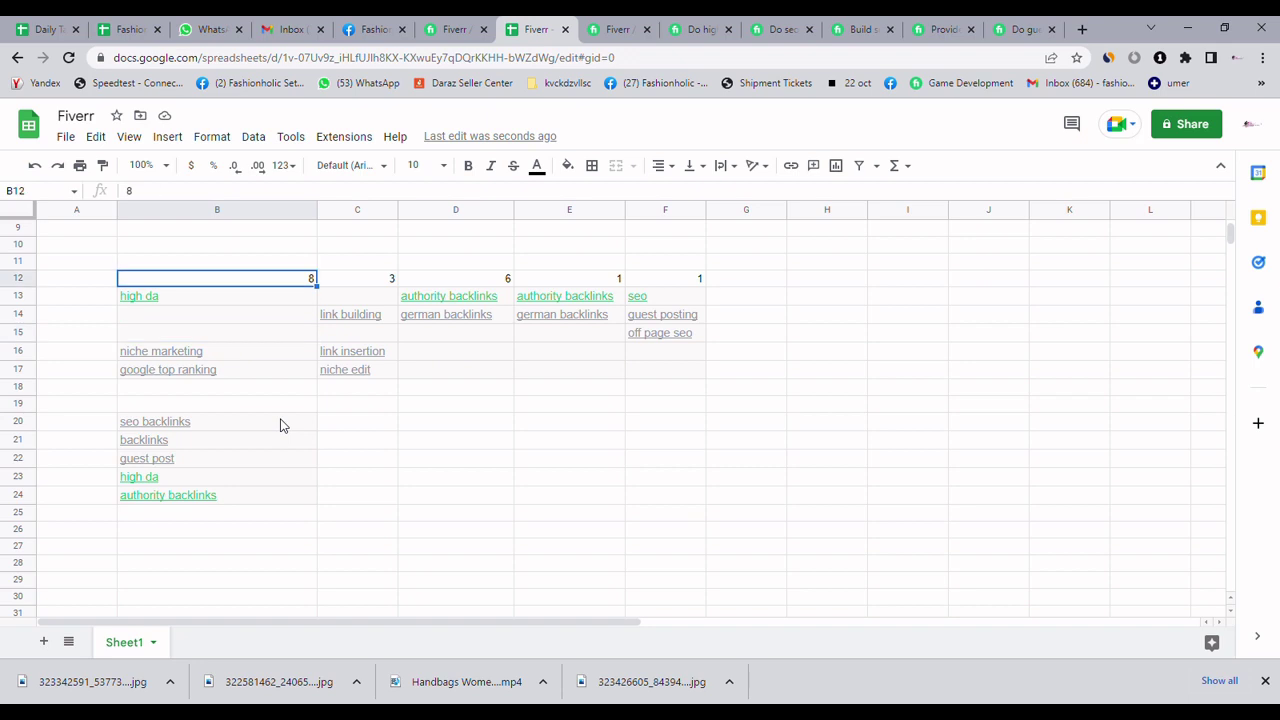
Step: Clear the competitor tag table with its counts from the range B12:F17
{"action": "key", "text": "Down"}
{"action": "key", "text": "Up"}
{"action": "key", "text": "shift+Down"}
{"action": "key", "text": "shift+Down"}
{"action": "key", "text": "shift+Down"}
{"action": "key", "text": "shift+Down"}
{"action": "key", "text": "shift+Down"}
{"action": "key", "text": "shift+Right"}
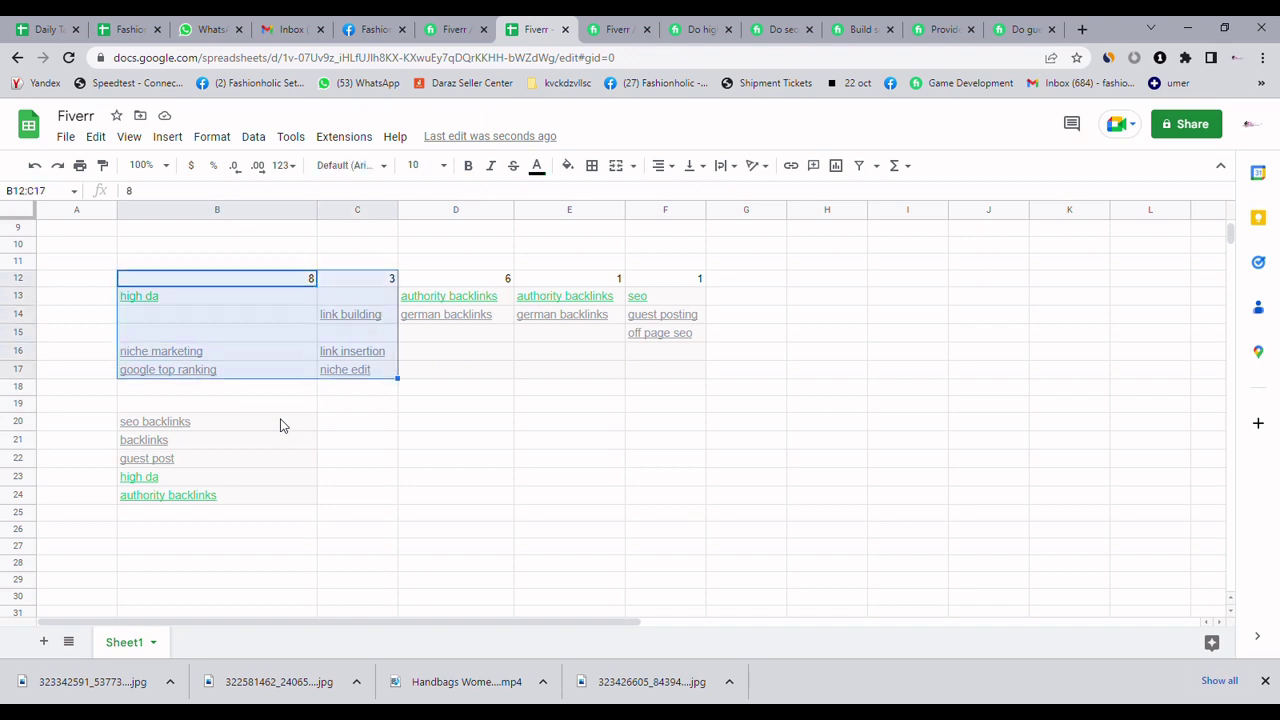
{"action": "key", "text": "shift+Right"}
{"action": "key", "text": "shift+Right"}
{"action": "key", "text": "shift+Right"}
{"action": "key", "text": "Delete"}
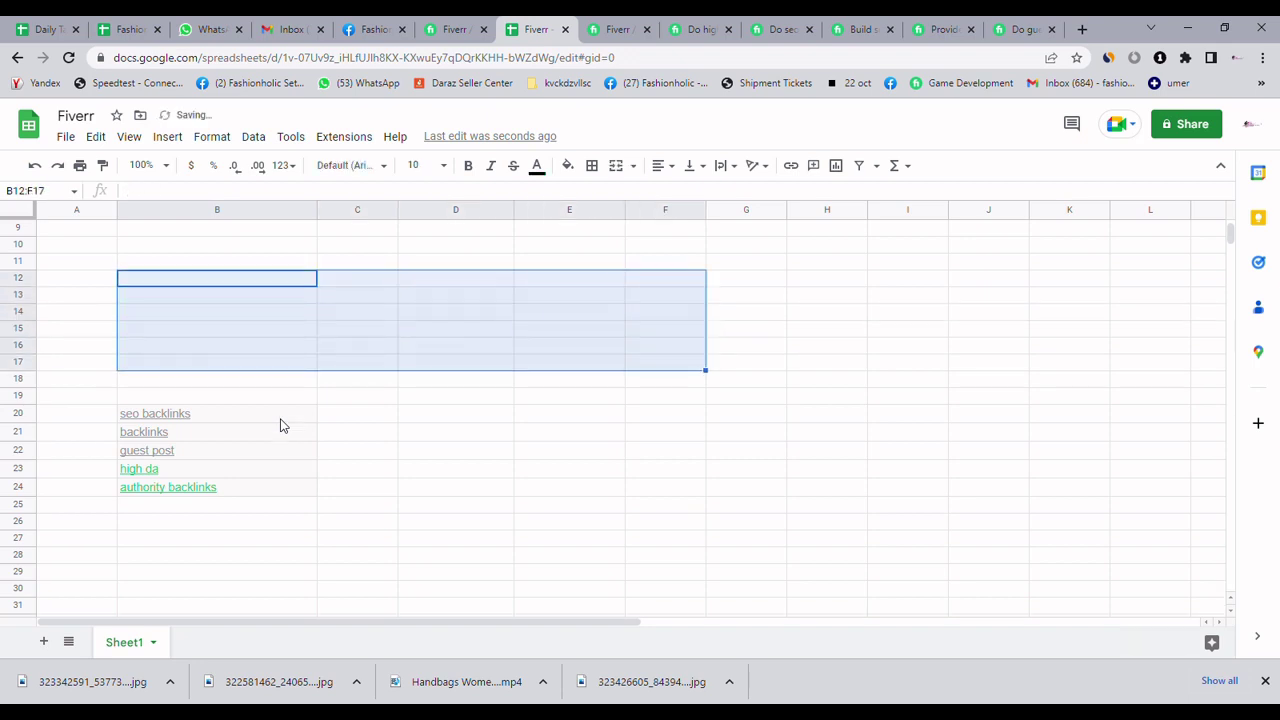
Step: Move the five compiled tags from B20:B24 to B9:B13, below the gig title
{"action": "key", "text": "Down"}
{"action": "key", "text": "Down"}
{"action": "key", "text": "Down"}
{"action": "key", "text": "Down"}
{"action": "key", "text": "Down"}
{"action": "key", "text": "Down"}
{"action": "key", "text": "Down"}
{"action": "key", "text": "Down"}
{"action": "key", "text": "shift+Down"}
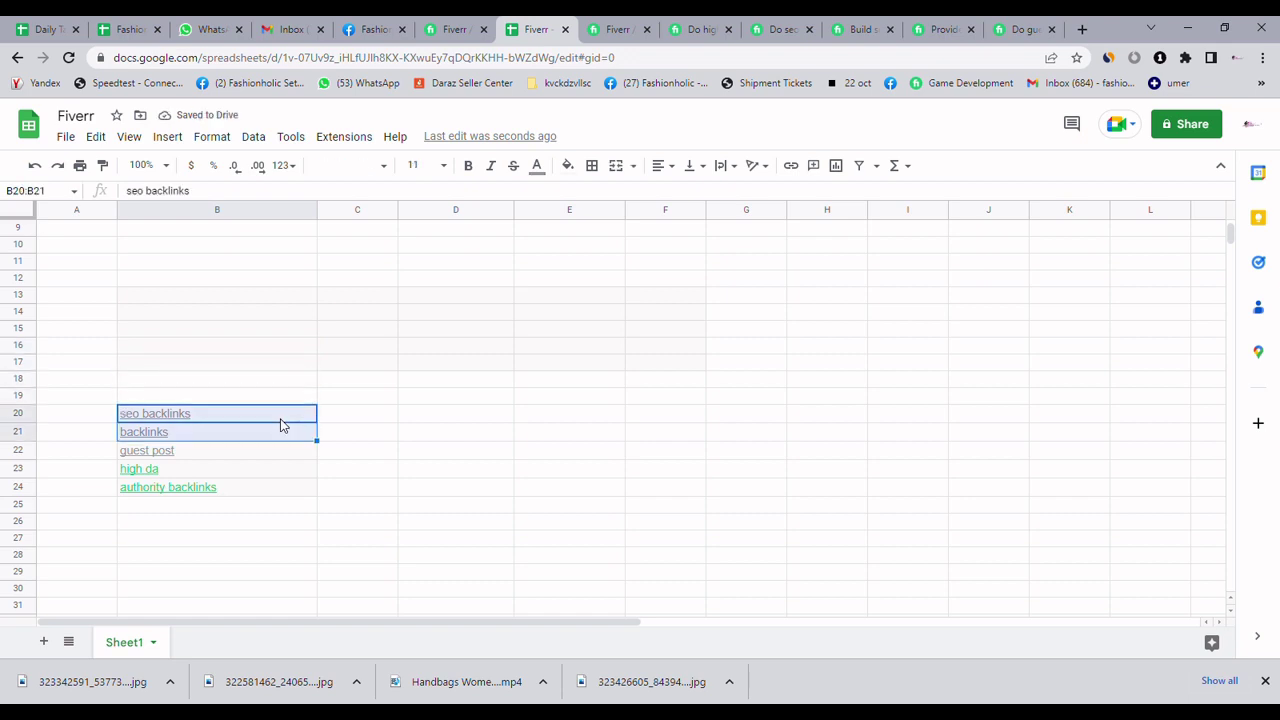
{"action": "key", "text": "shift+Down"}
{"action": "key", "text": "shift+Down"}
{"action": "key", "text": "shift+Down"}
{"action": "key", "text": "ctrl+c"}
{"action": "key", "text": "Up"}
{"action": "key", "text": "Up"}
{"action": "key", "text": "Up"}
{"action": "key", "text": "Up"}
{"action": "key", "text": "Up"}
{"action": "key", "text": "Up"}
{"action": "key", "text": "Up"}
{"action": "key", "text": "Up"}
{"action": "key", "text": "Up"}
{"action": "key", "text": "Up"}
{"action": "key", "text": "Up"}
{"action": "key", "text": "Up"}
{"action": "key", "text": "Up"}
{"action": "key", "text": "Up"}
{"action": "key", "text": "Up"}
{"action": "key", "text": "Up"}
{"action": "key", "text": "Up"}
{"action": "key", "text": "Up"}
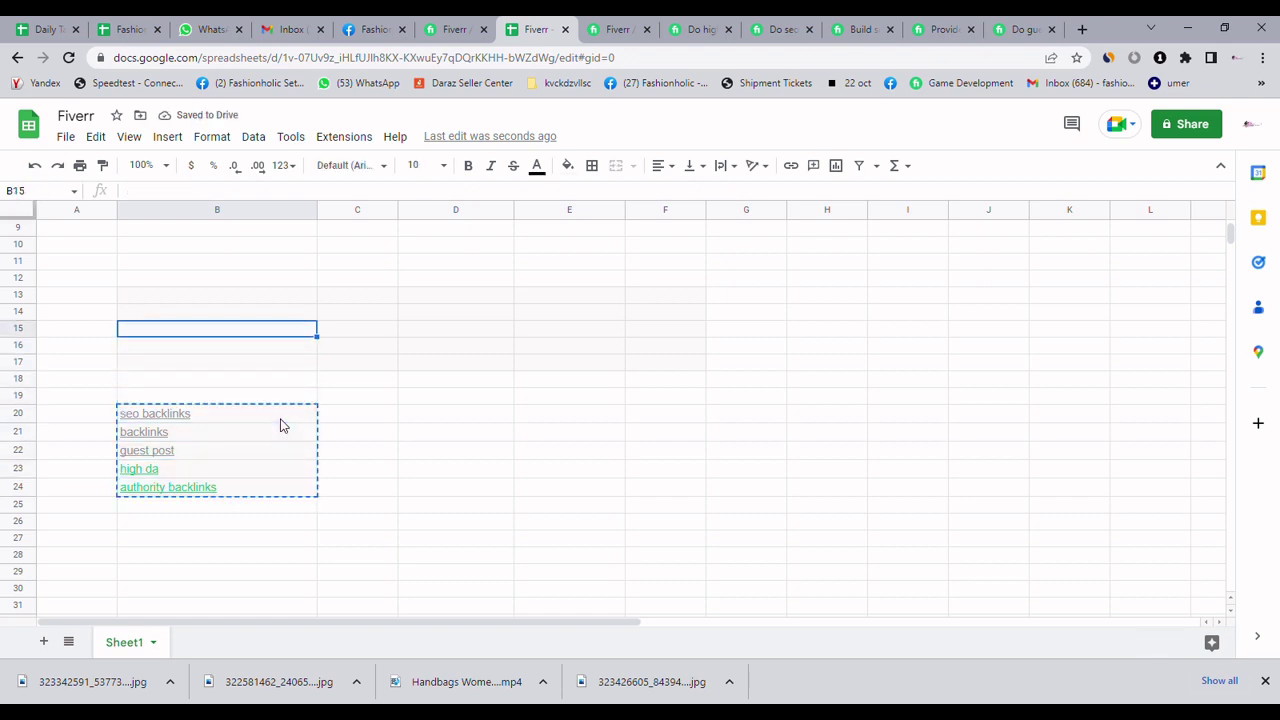
{"action": "key", "text": "Down"}
{"action": "key", "text": "Down"}
{"action": "key", "text": "Down"}
{"action": "key", "text": "Down"}
{"action": "key", "text": "Down"}
{"action": "key", "text": "Down"}
{"action": "key", "text": "Down"}
{"action": "key", "text": "Down"}
{"action": "key", "text": "Down"}
{"action": "key", "text": "Up"}
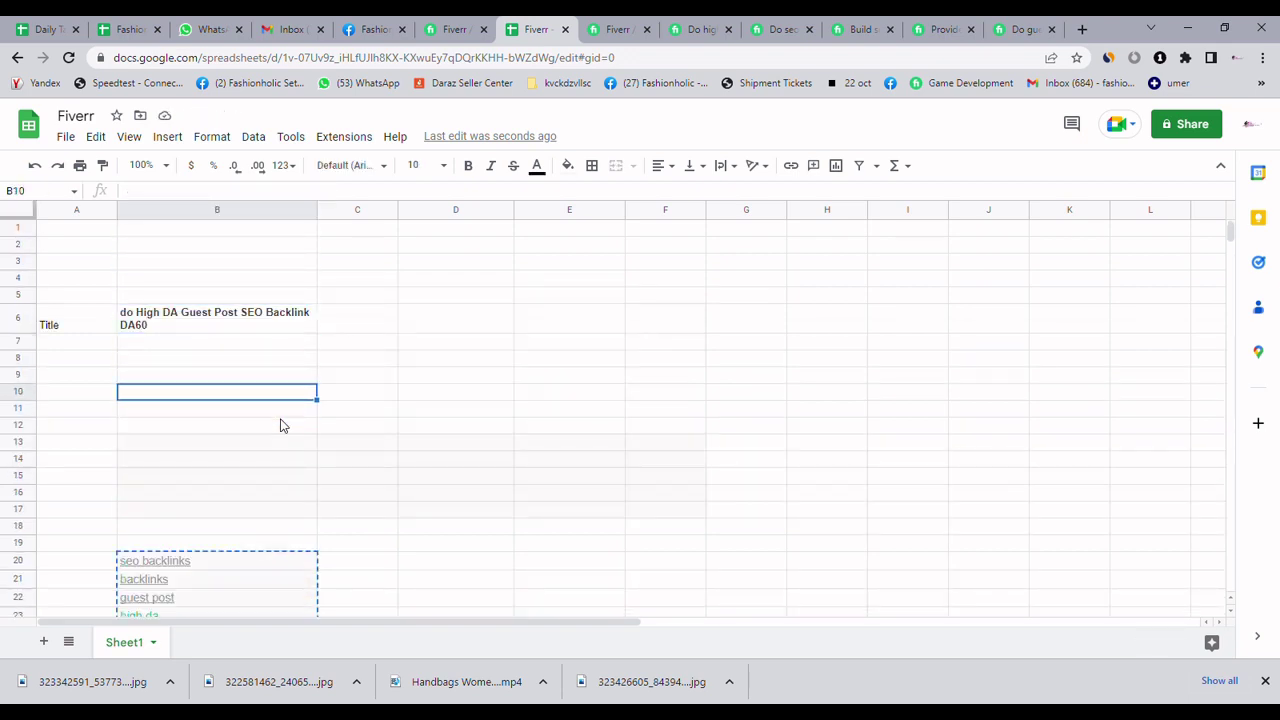
{"action": "key", "text": "Up"}
{"action": "key", "text": "ctrl+v"}
Step: Copy "seo backlinks" from B9 and add it as the first positive keyword in the Fiverr gig's search tags
{"action": "key", "text": "Down"}
{"action": "key", "text": "Down"}
{"action": "key", "text": "Up"}
{"action": "key", "text": "Up"}
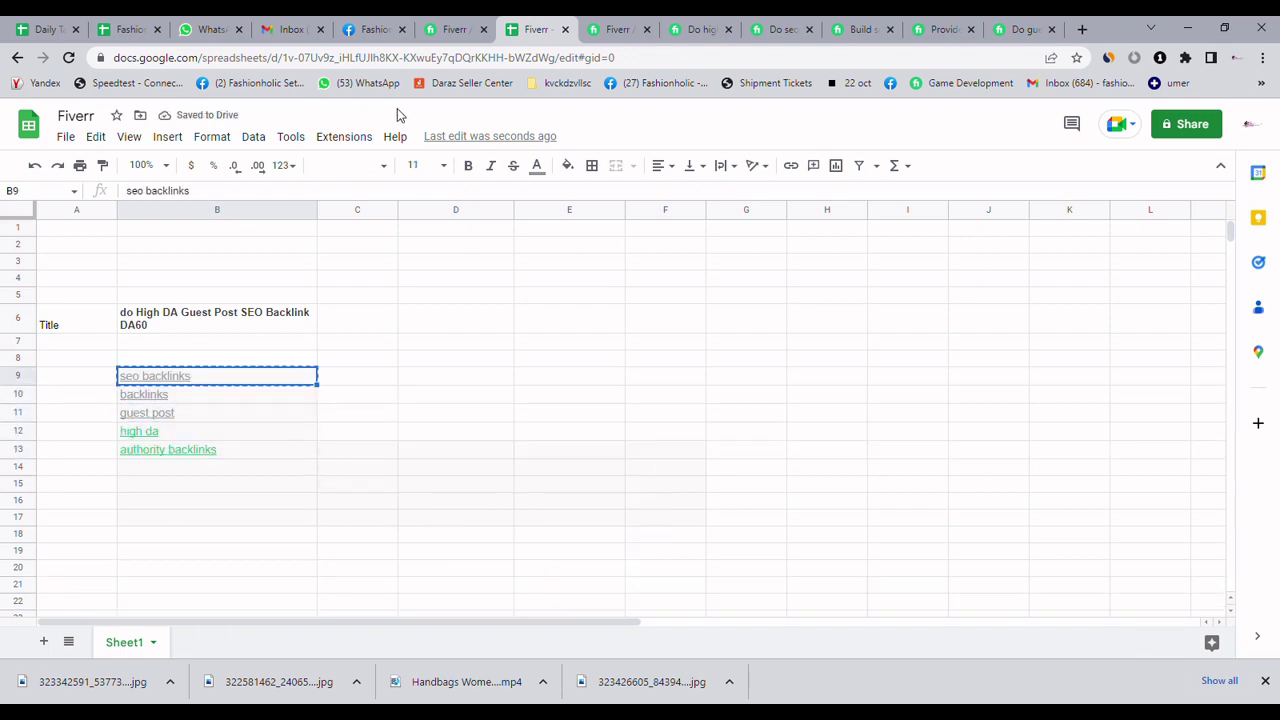
{"action": "key", "text": "ctrl+shift+Tab"}
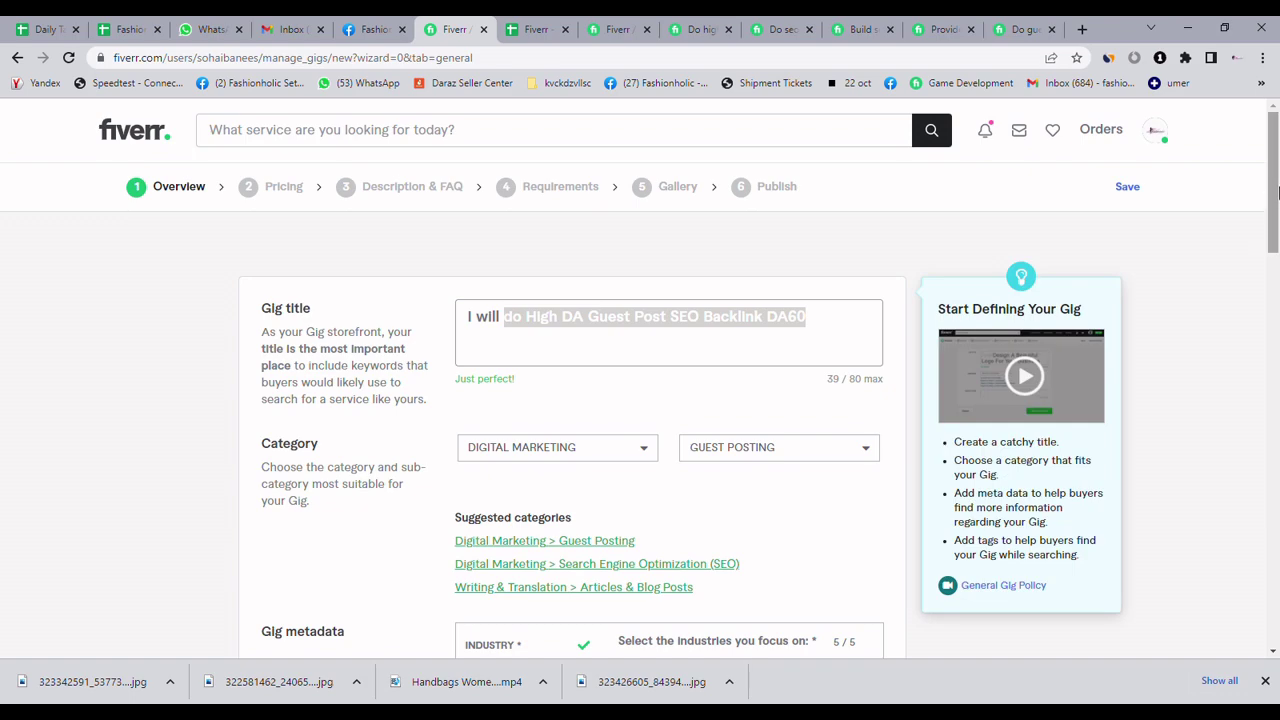
{"action": "left_click_drag", "start_coordinate": [1274, 190], "coordinate": [1277, 425]}
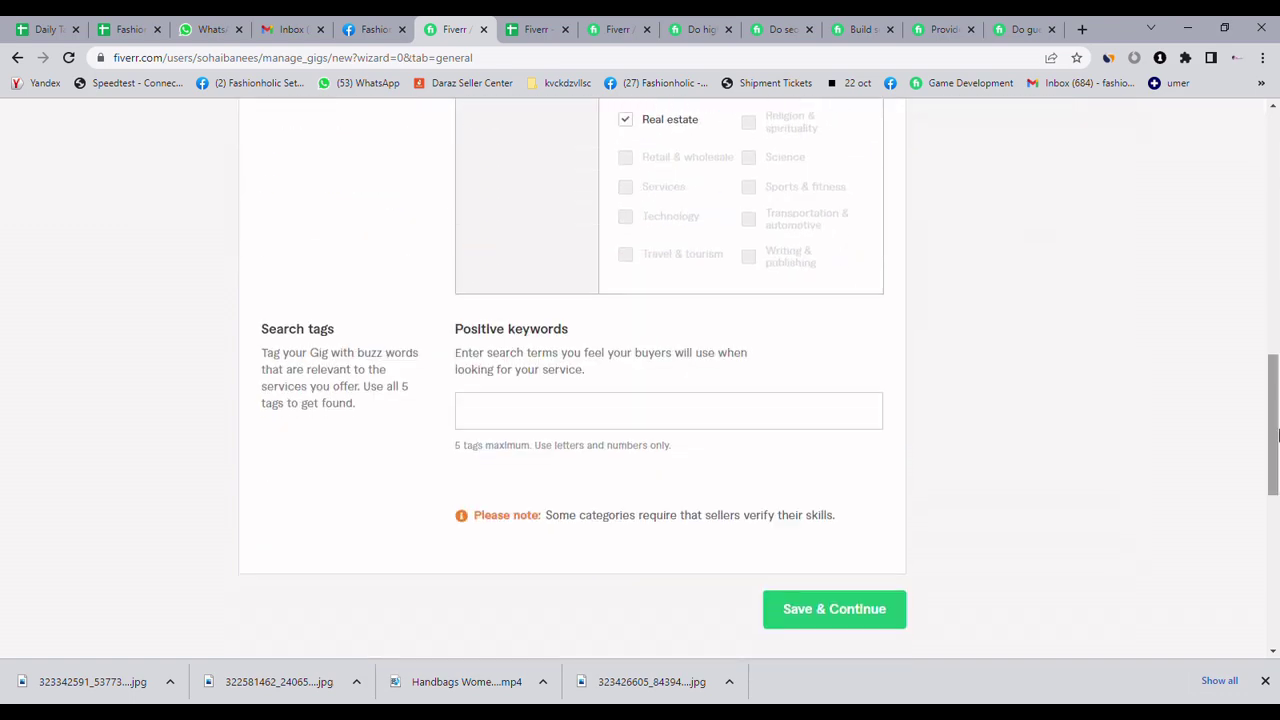
{"action": "left_click", "coordinate": [826, 409]}
{"action": "type", "text": "seo backlinks"}
{"action": "key", "text": "Return"}
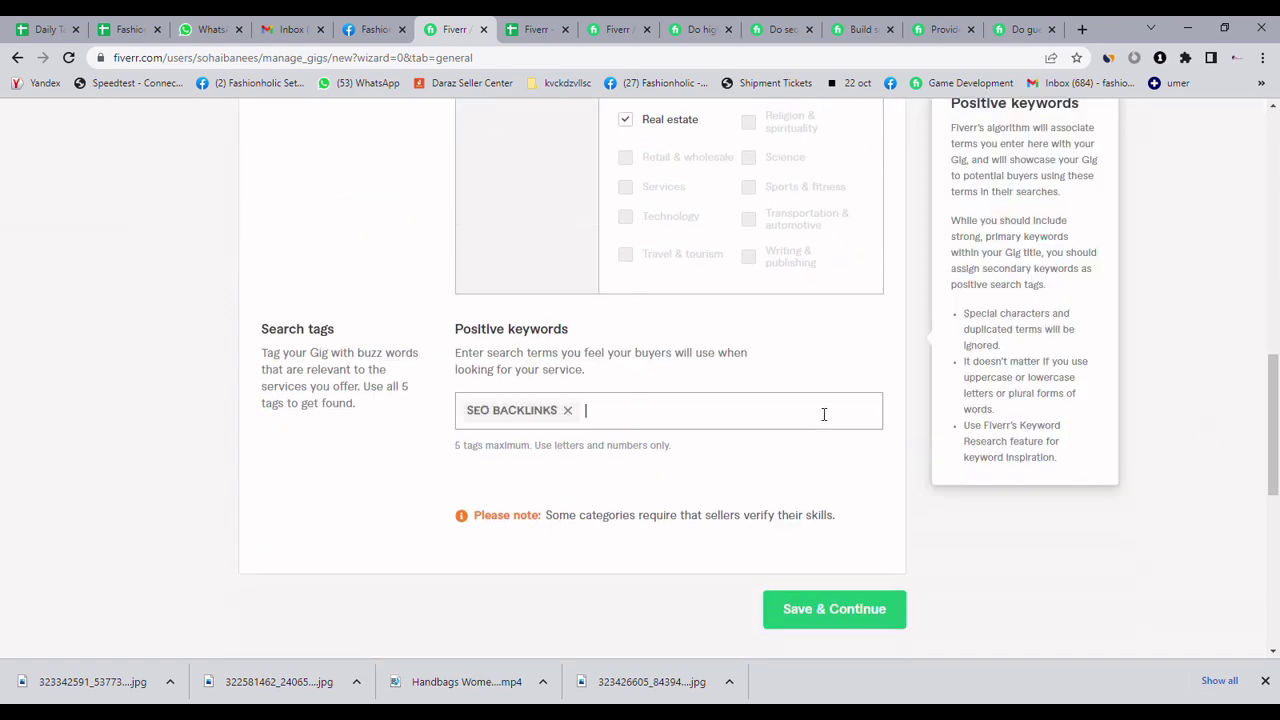
Step: Copy "backlinks" from B10 of the Fiverr spreadsheet and add it as the gig's second positive keyword
{"action": "left_click", "coordinate": [524, 27]}
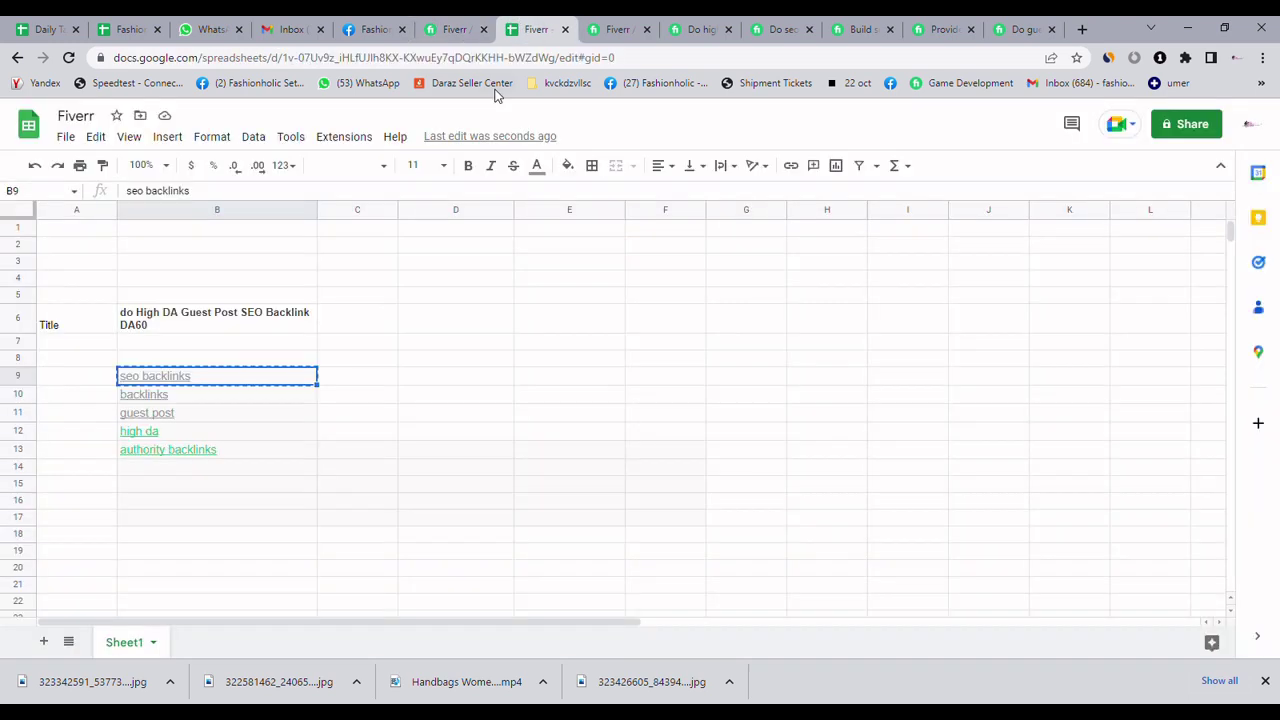
{"action": "left_click", "coordinate": [283, 393]}
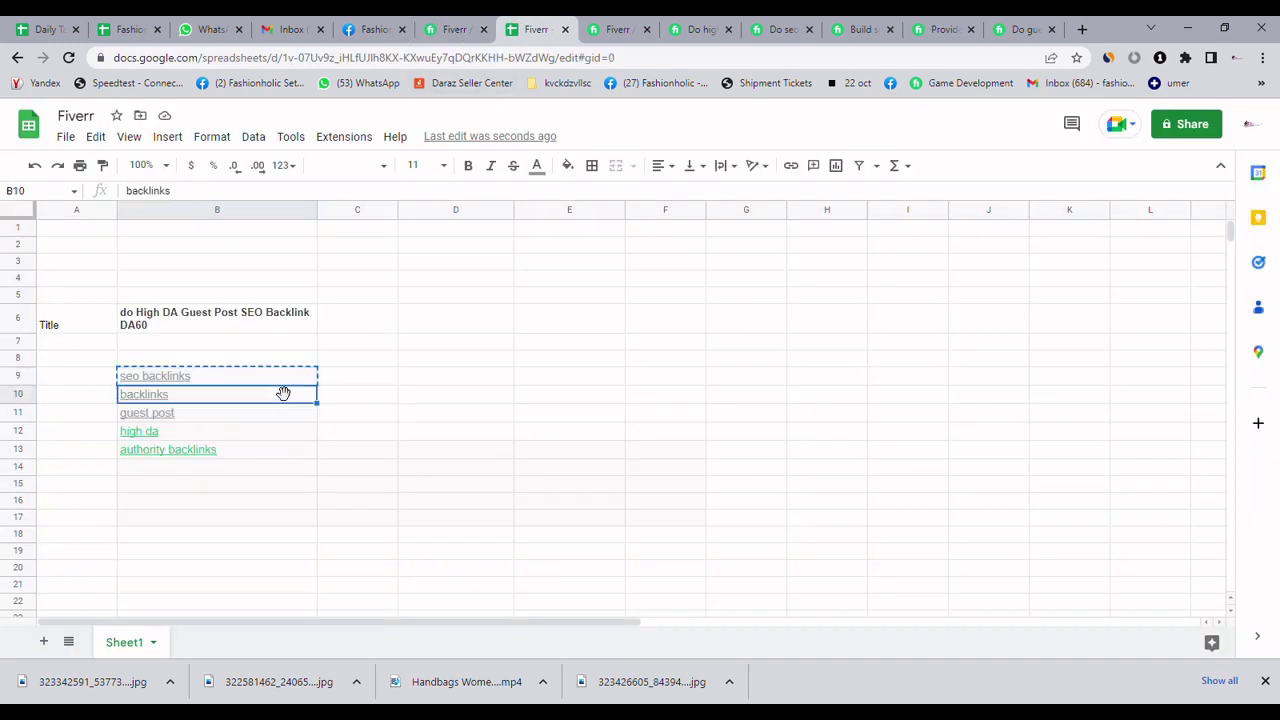
{"action": "left_click", "coordinate": [455, 29]}
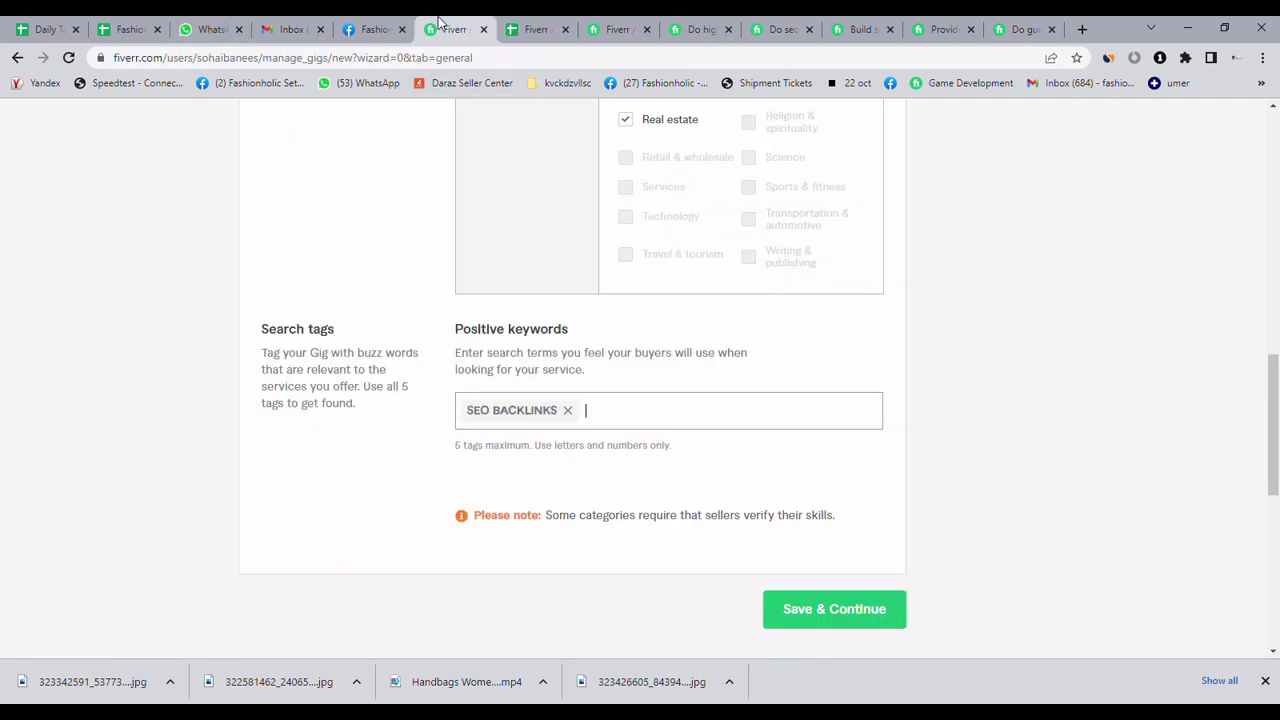
{"action": "key", "text": "ctrl+v"}
{"action": "key", "text": "Return"}
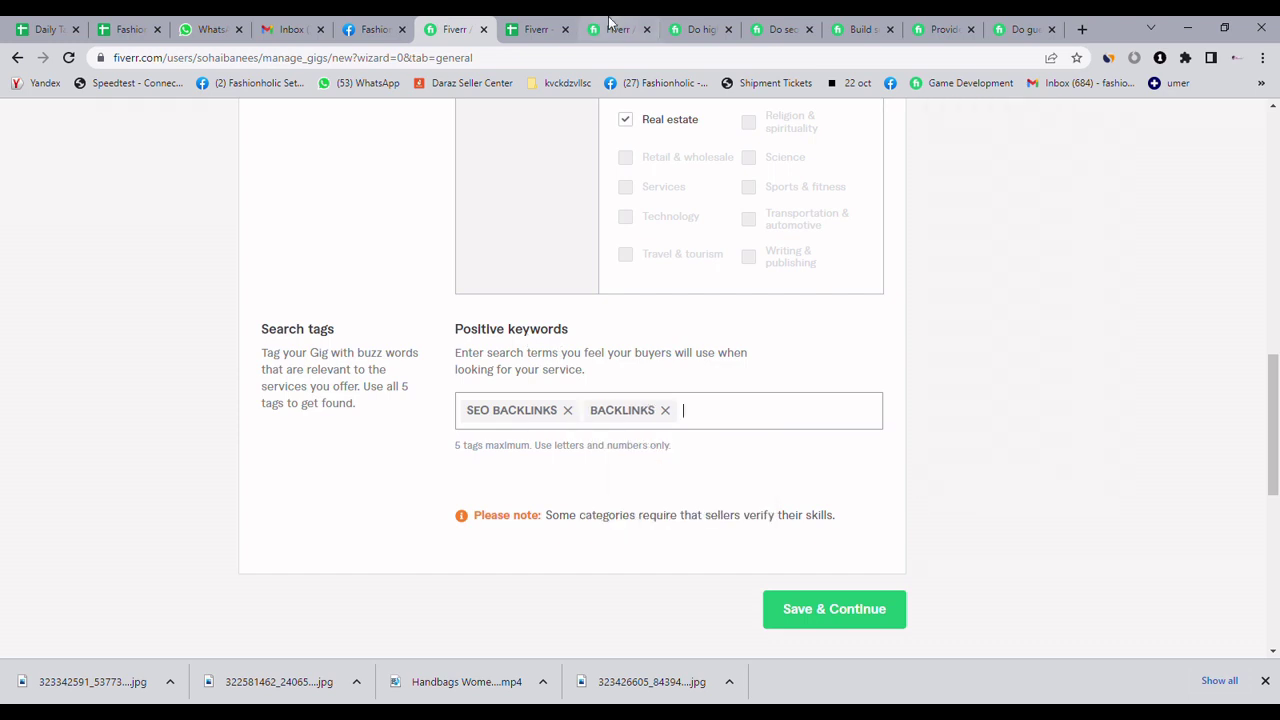
Step: Copy "guest post" from B11 of the spreadsheet and add it as the gig's third positive keyword
{"action": "left_click", "coordinate": [557, 22]}
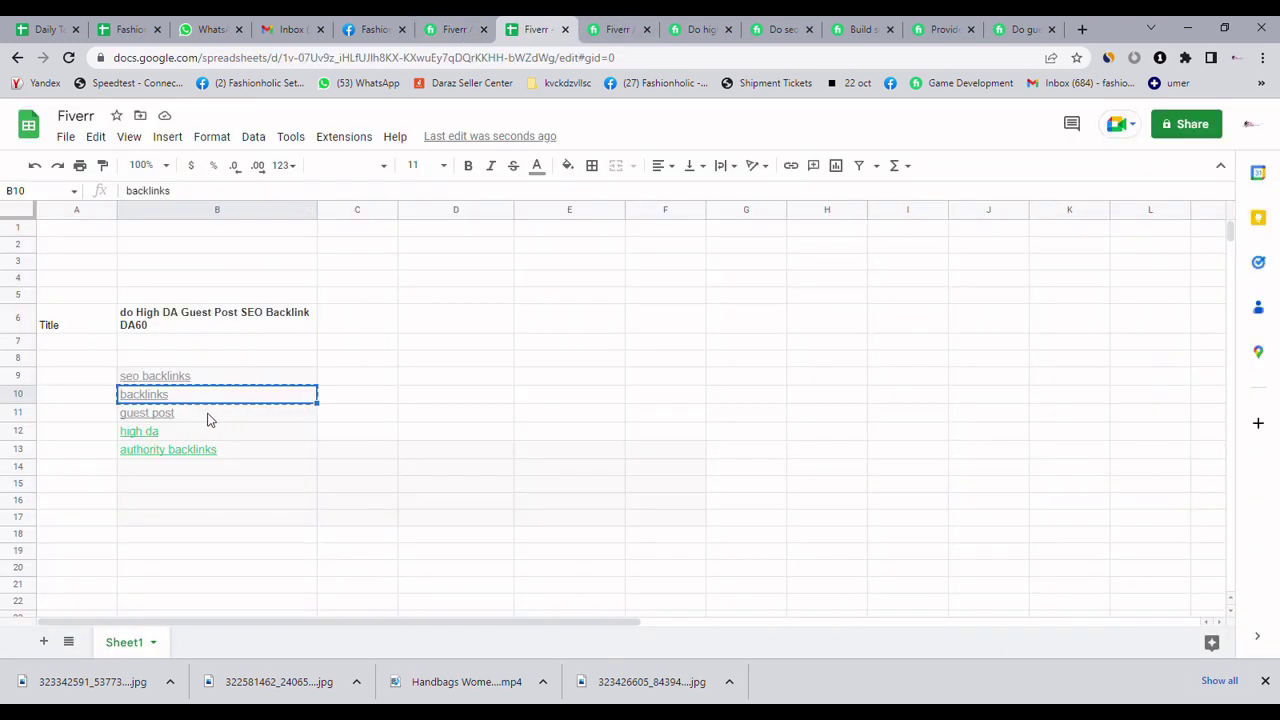
{"action": "left_click", "coordinate": [208, 418]}
{"action": "key", "text": "ctrl+c"}
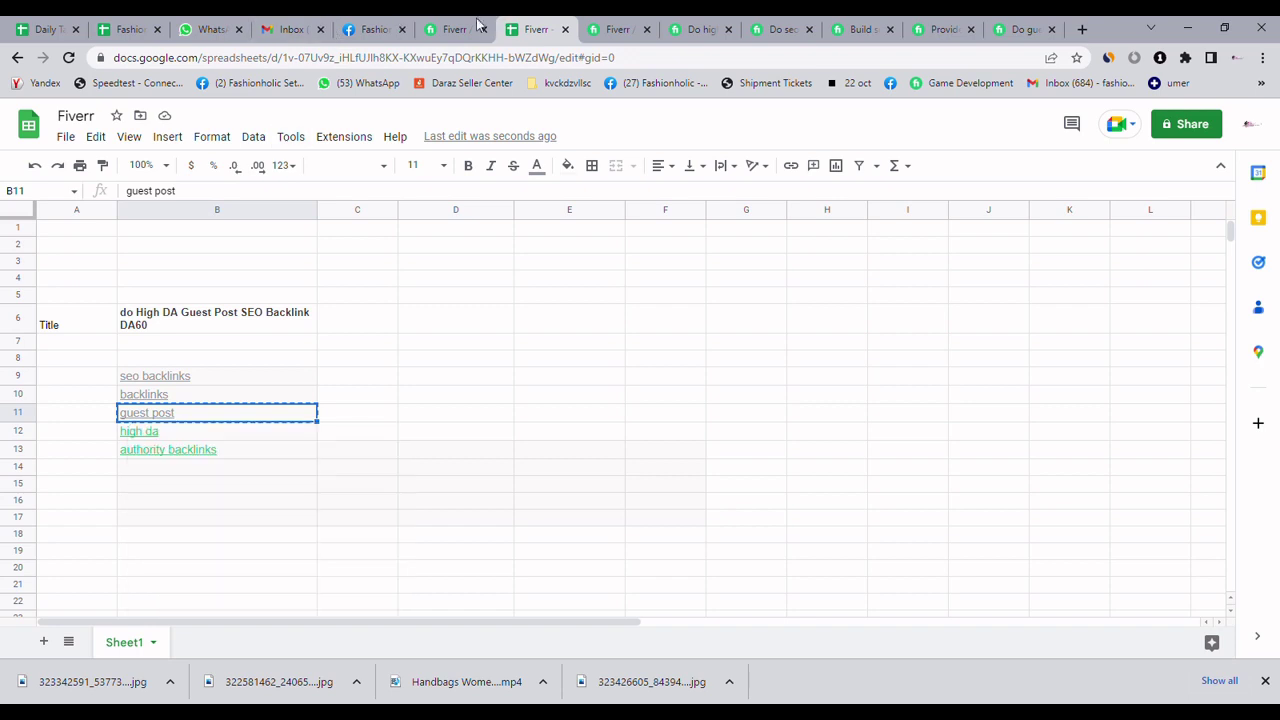
{"action": "left_click", "coordinate": [452, 28]}
{"action": "key", "text": "ctrl+v"}
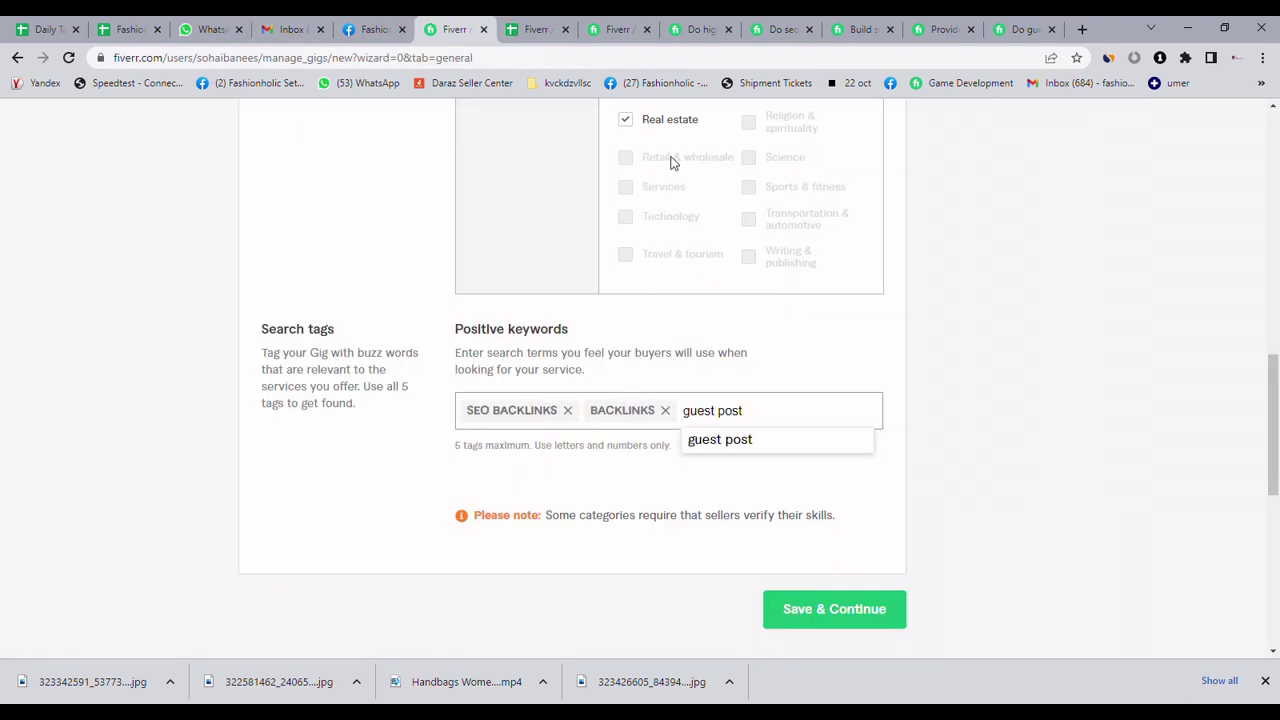
{"action": "key", "text": "Return"}
Step: Copy "high da" from B12 of the spreadsheet and add it as the gig's fourth positive keyword
{"action": "left_click", "coordinate": [537, 28]}
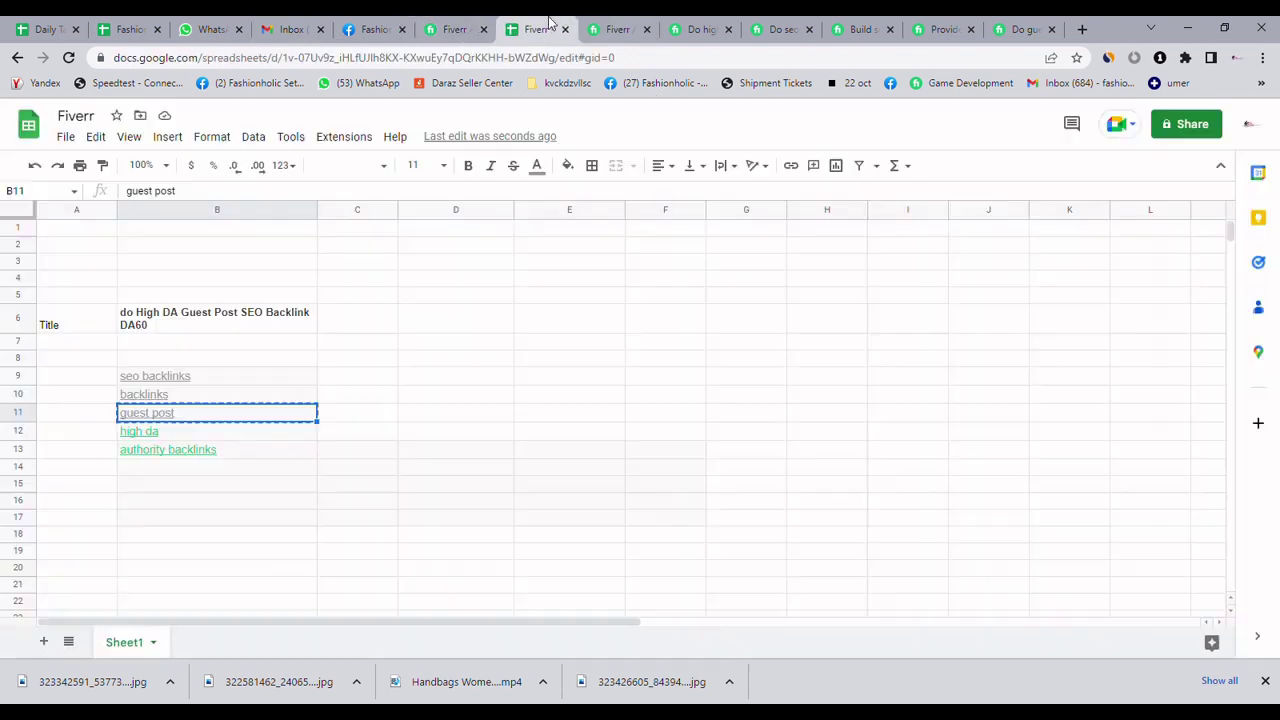
{"action": "left_click", "coordinate": [366, 418]}
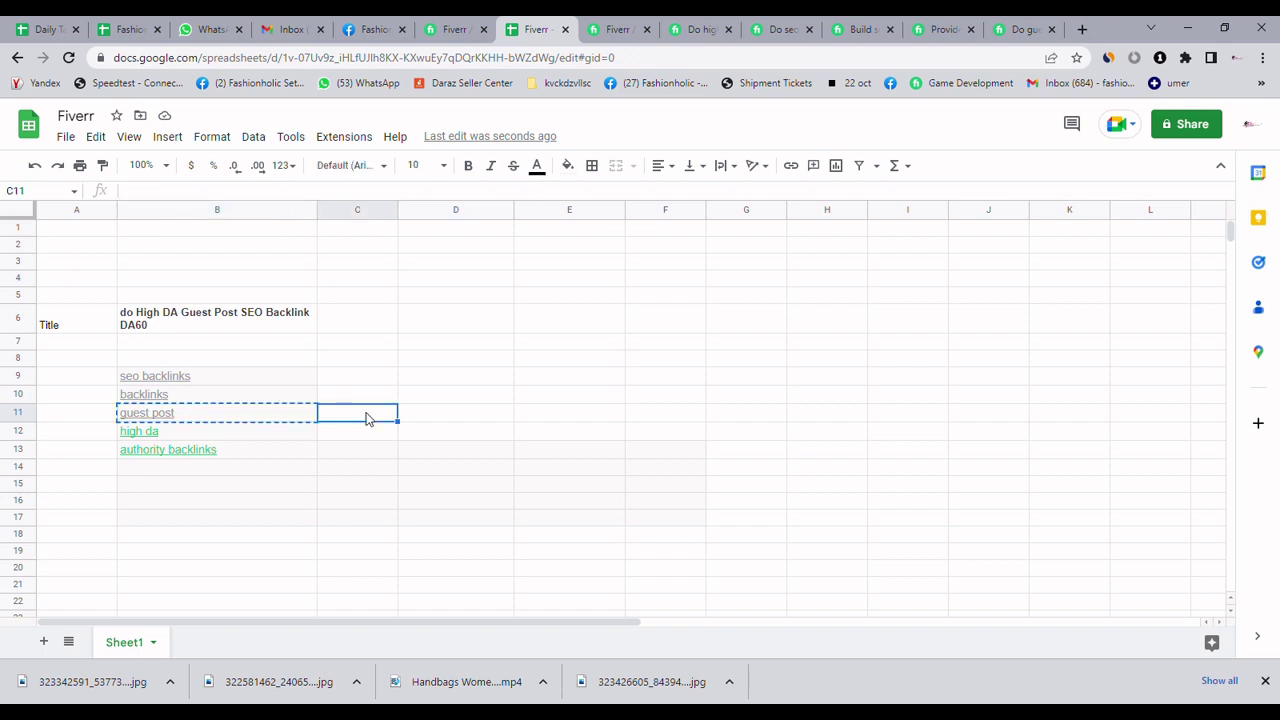
{"action": "key", "text": "Left"}
{"action": "key", "text": "Down"}
{"action": "key", "text": "ctrl+c"}
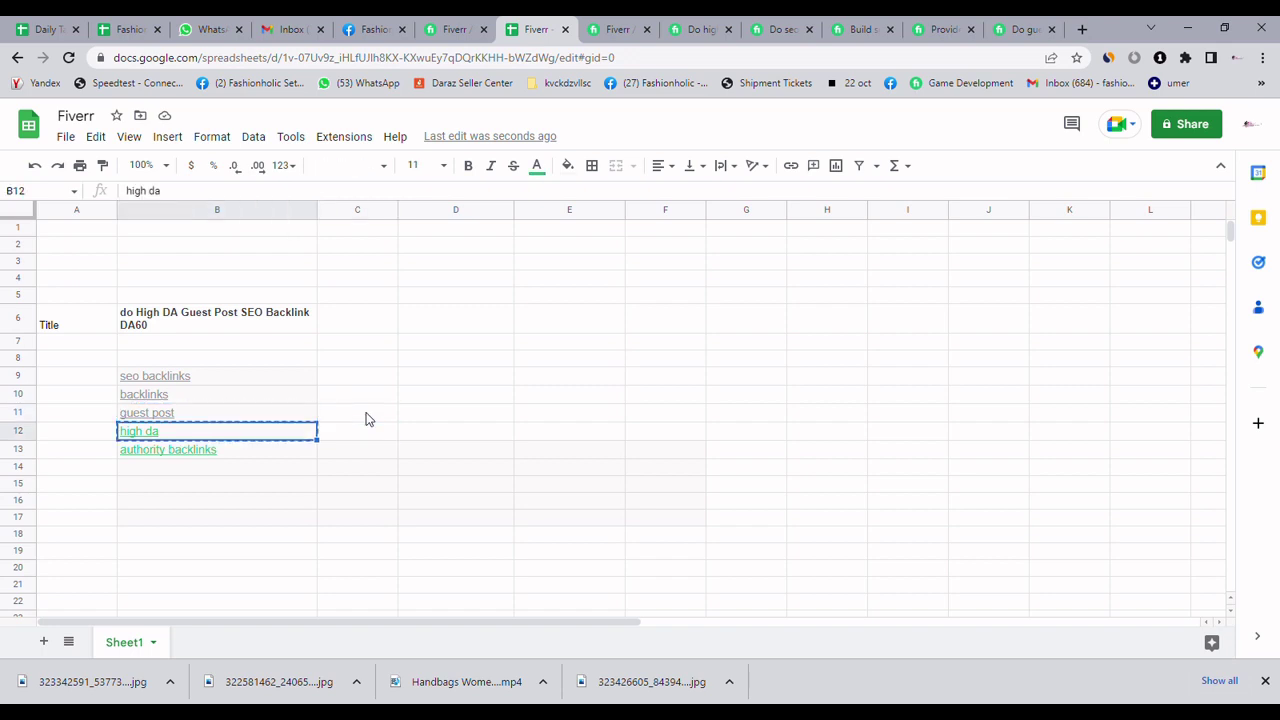
{"action": "left_click", "coordinate": [459, 22]}
{"action": "key", "text": "ctrl+v"}
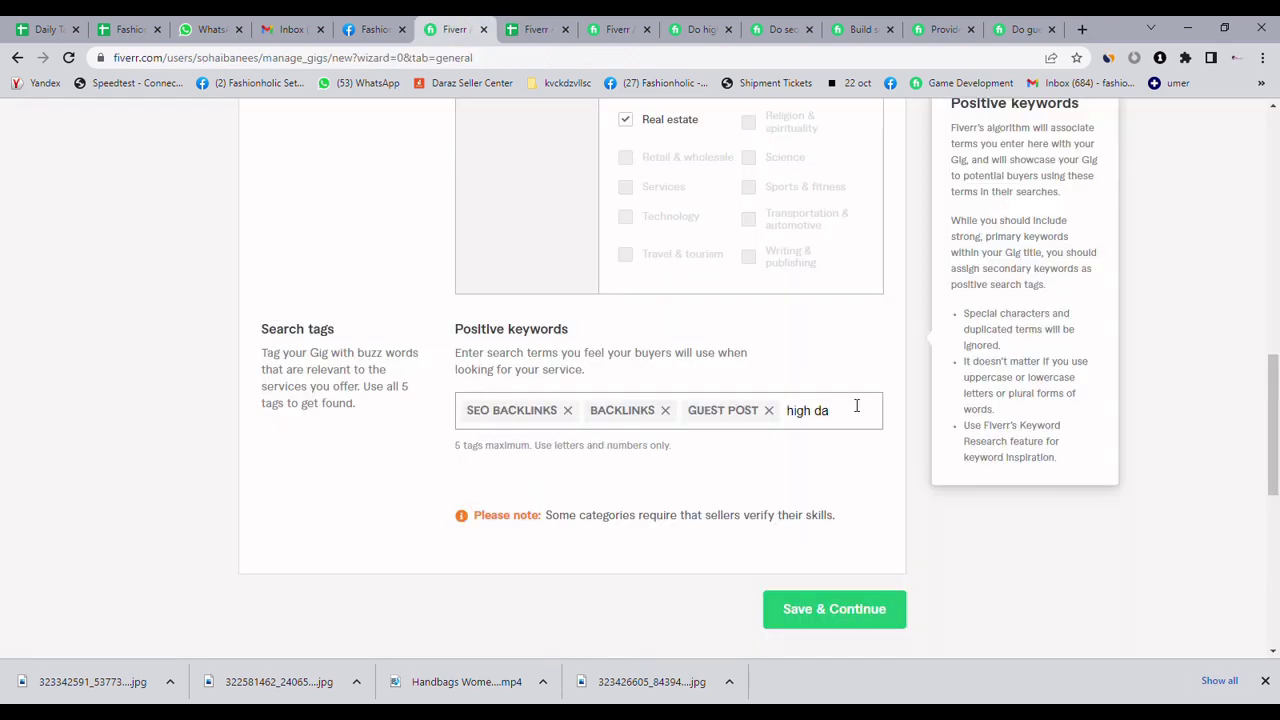
{"action": "key", "text": "Return"}
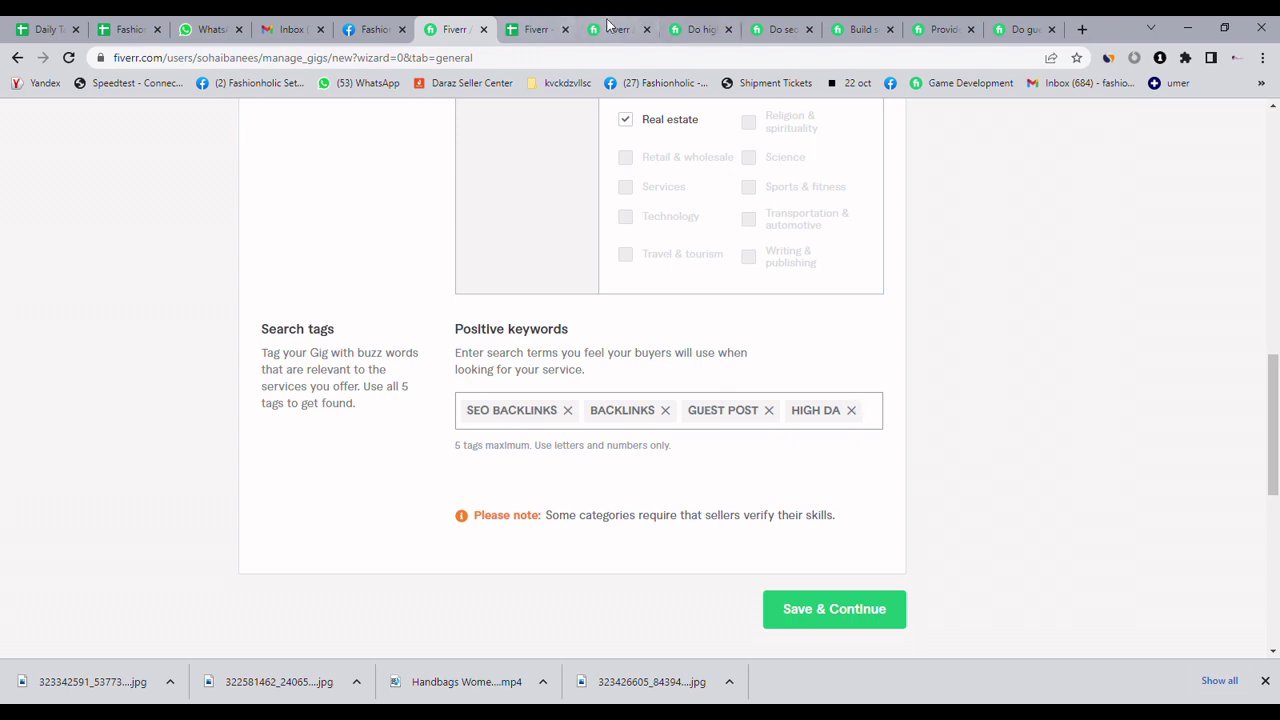
Step: Copy "authority backlinks" from B13 of the spreadsheet and add it as the gig's fifth positive keyword
{"action": "left_click", "coordinate": [607, 24]}
{"action": "left_click", "coordinate": [540, 25]}
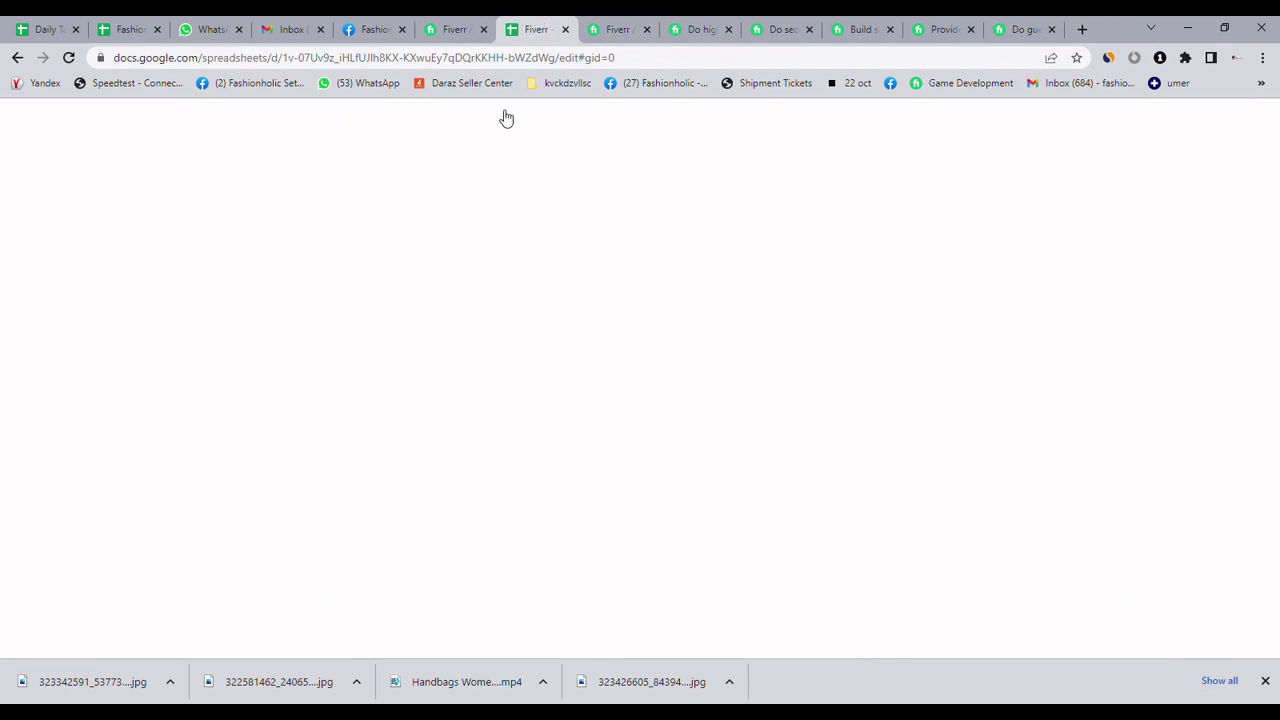
{"action": "key", "text": "Down"}
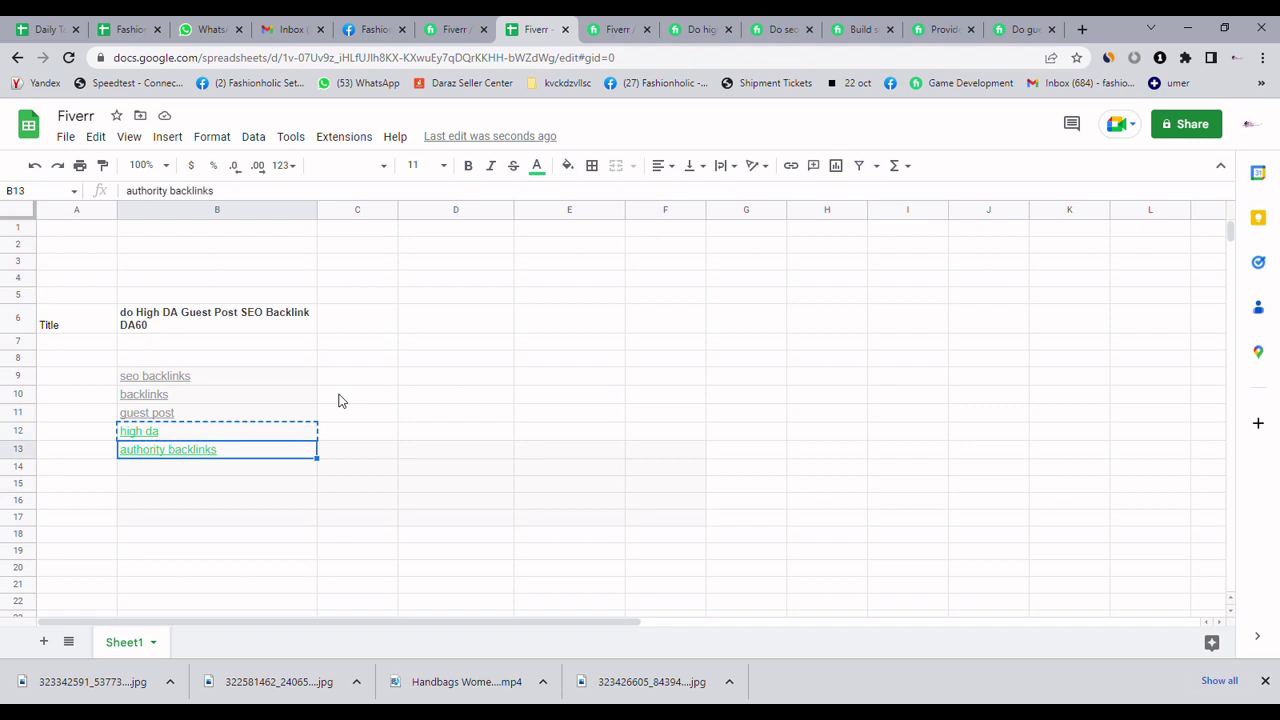
{"action": "key", "text": "ctrl+c"}
{"action": "left_click", "coordinate": [452, 24]}
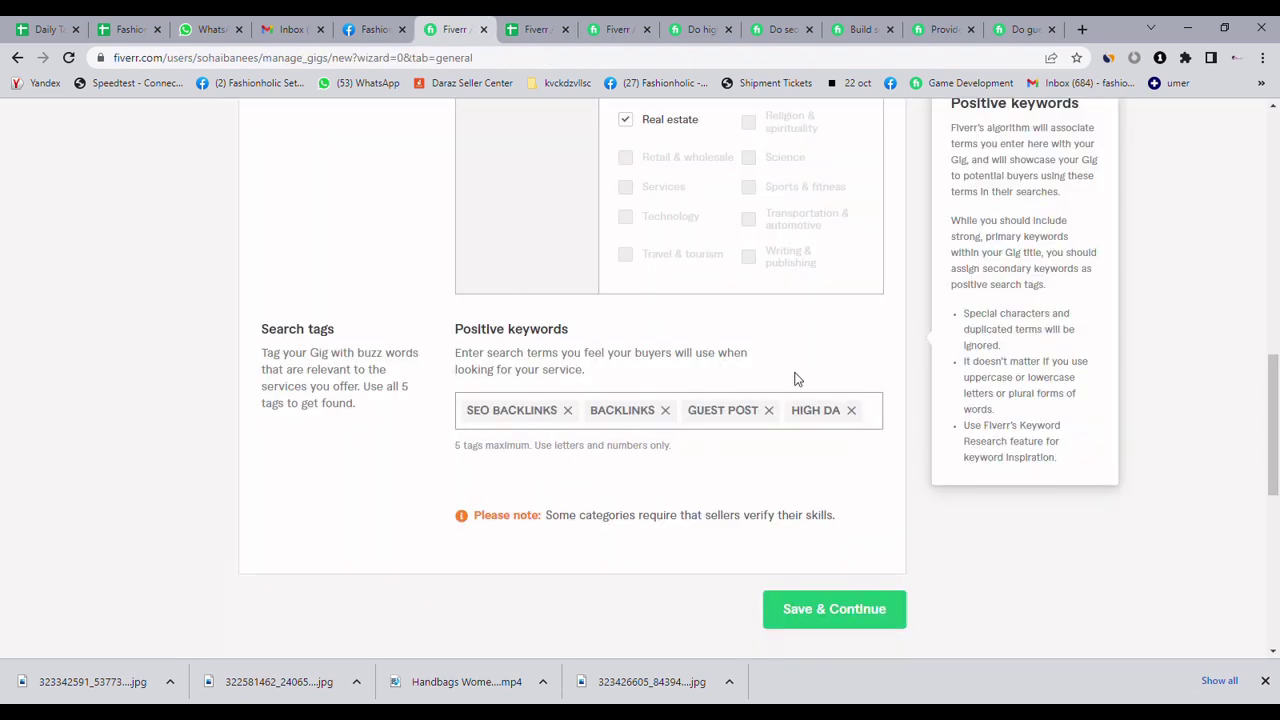
{"action": "key", "text": "ctrl+v"}
{"action": "key", "text": "Return"}
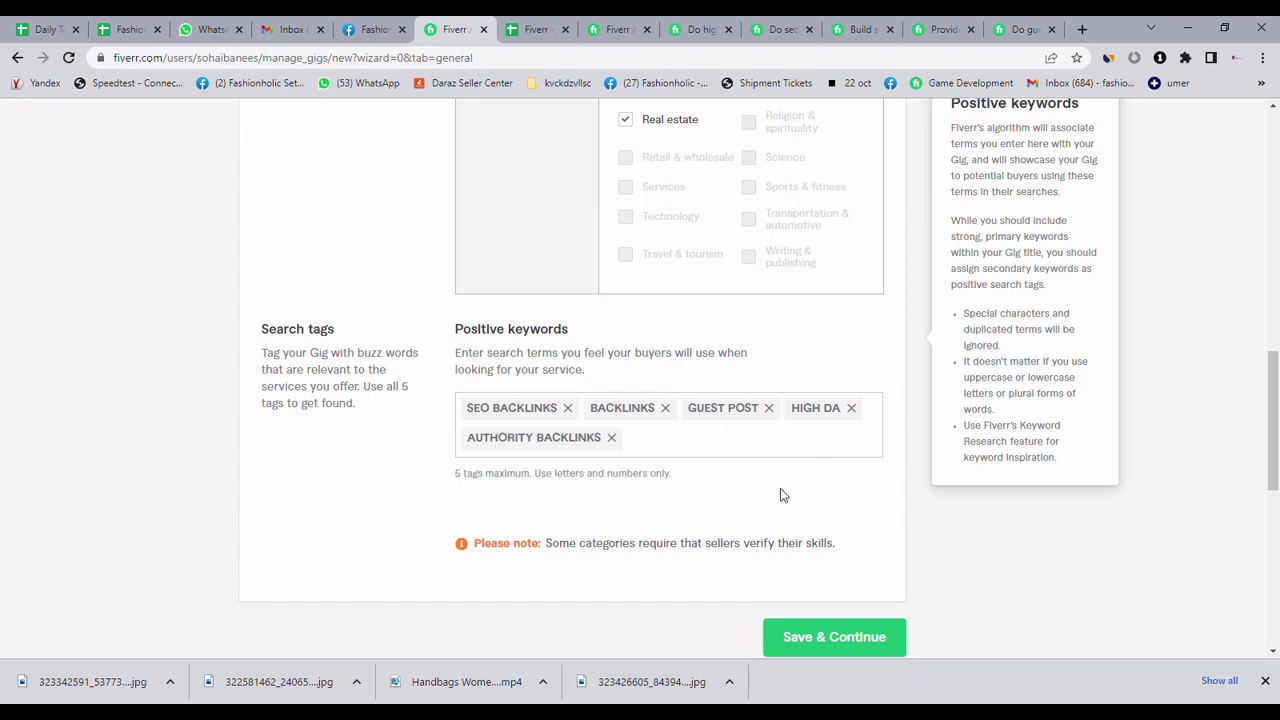
{"action": "left_click", "coordinate": [780, 495]}
Step: Review the five search tags and try to save the gig overview and continue
{"action": "mouse_move", "coordinate": [1275, 392]}
{"action": "left_mouse_down"}
{"action": "mouse_move", "coordinate": [1277, 183]}
{"action": "mouse_move", "coordinate": [1277, 390]}
{"action": "left_mouse_up"}
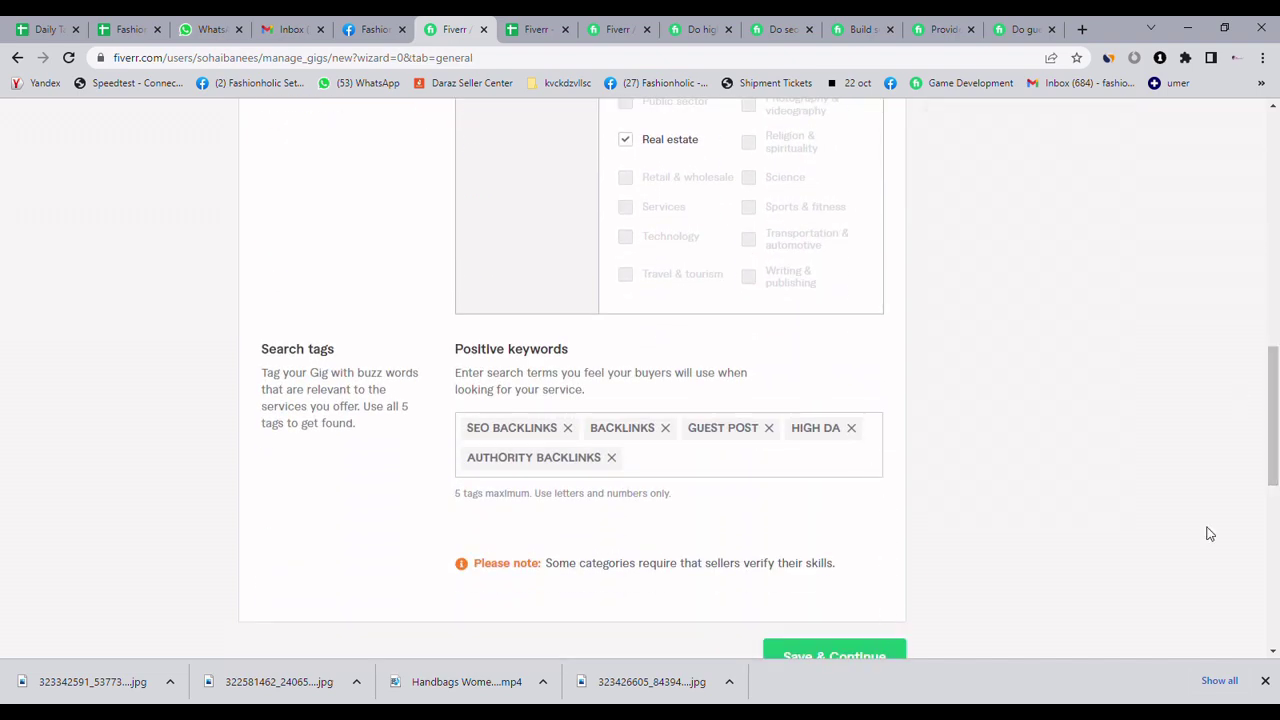
{"action": "left_click_drag", "start_coordinate": [1276, 440], "coordinate": [1277, 475]}
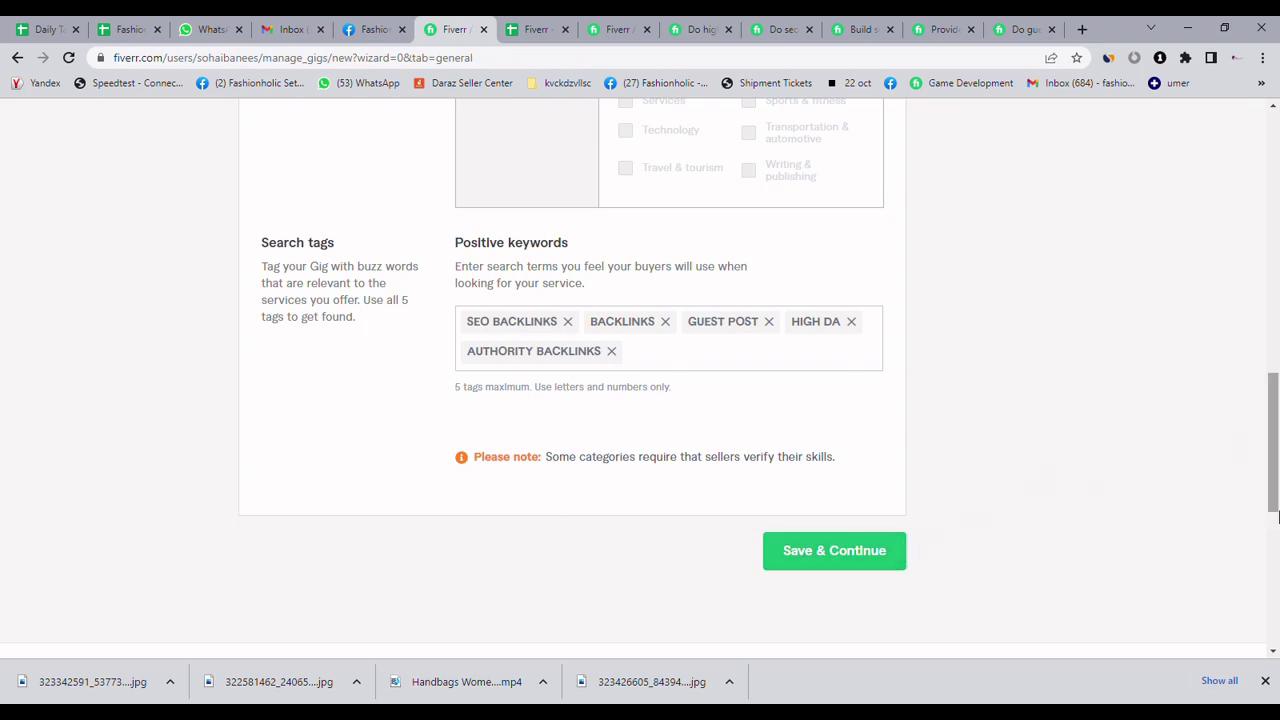
{"action": "mouse_move", "coordinate": [1274, 500]}
{"action": "left_mouse_down"}
{"action": "mouse_move", "coordinate": [1277, 272]}
{"action": "mouse_move", "coordinate": [1278, 514]}
{"action": "left_mouse_up"}
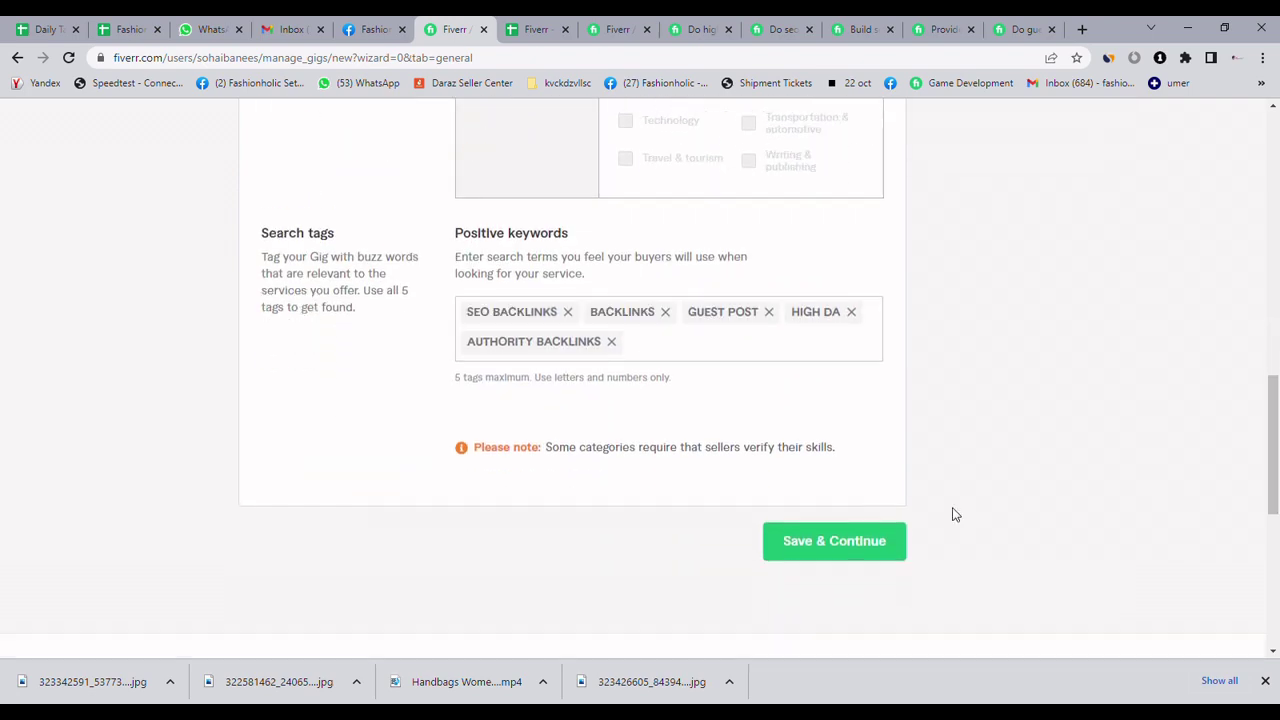
{"action": "left_click", "coordinate": [858, 542]}
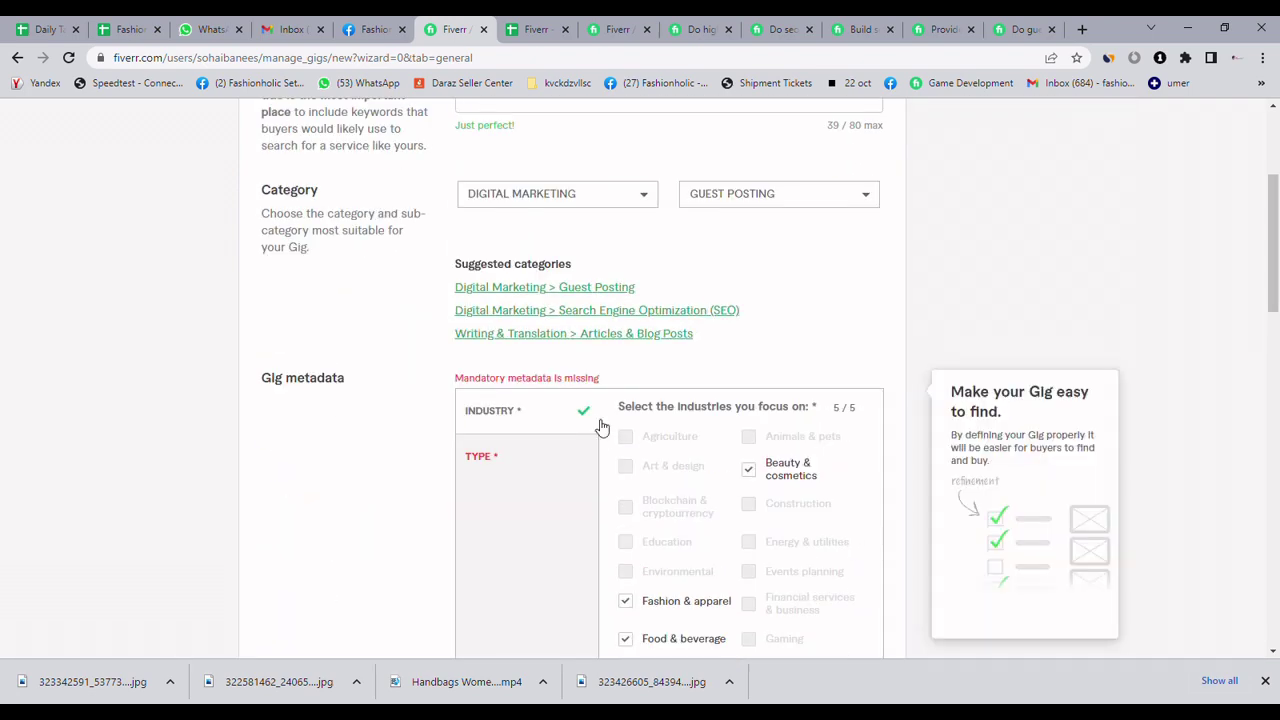
Step: Set the gig metadata's service type to "Publish on seller-owned site" and save the overview to continue
{"action": "left_click", "coordinate": [552, 462]}
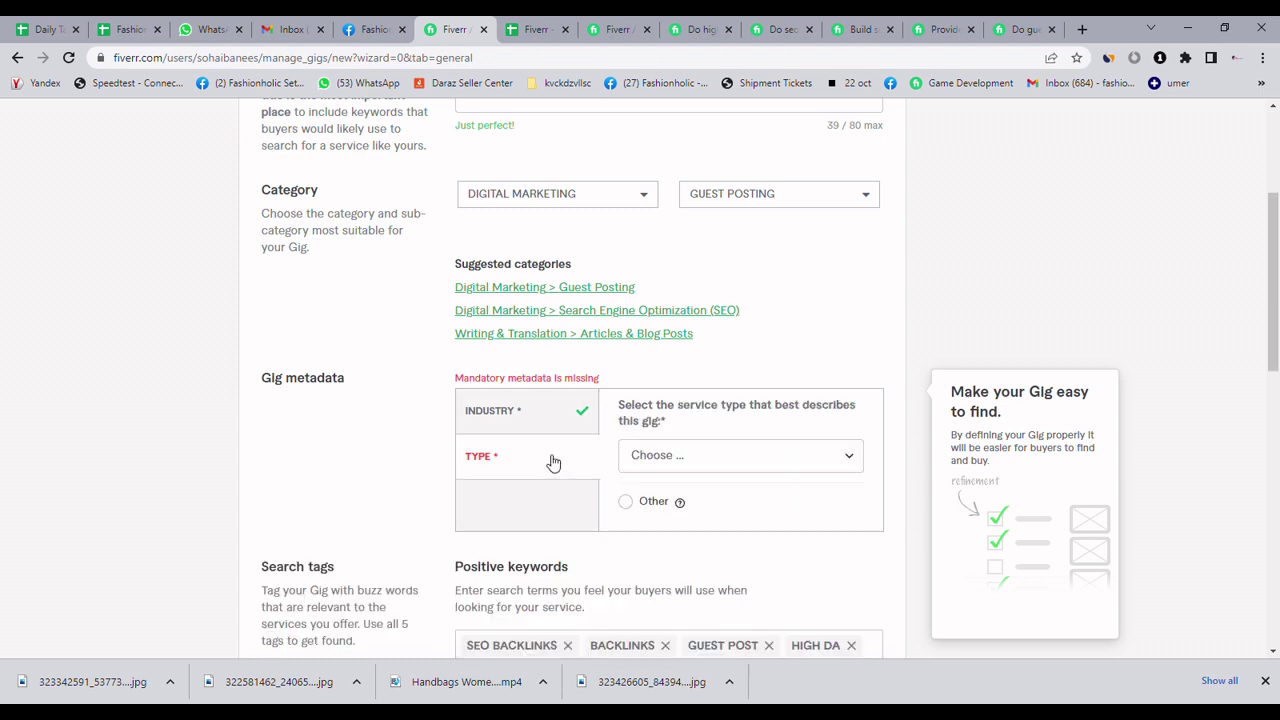
{"action": "left_click", "coordinate": [711, 458]}
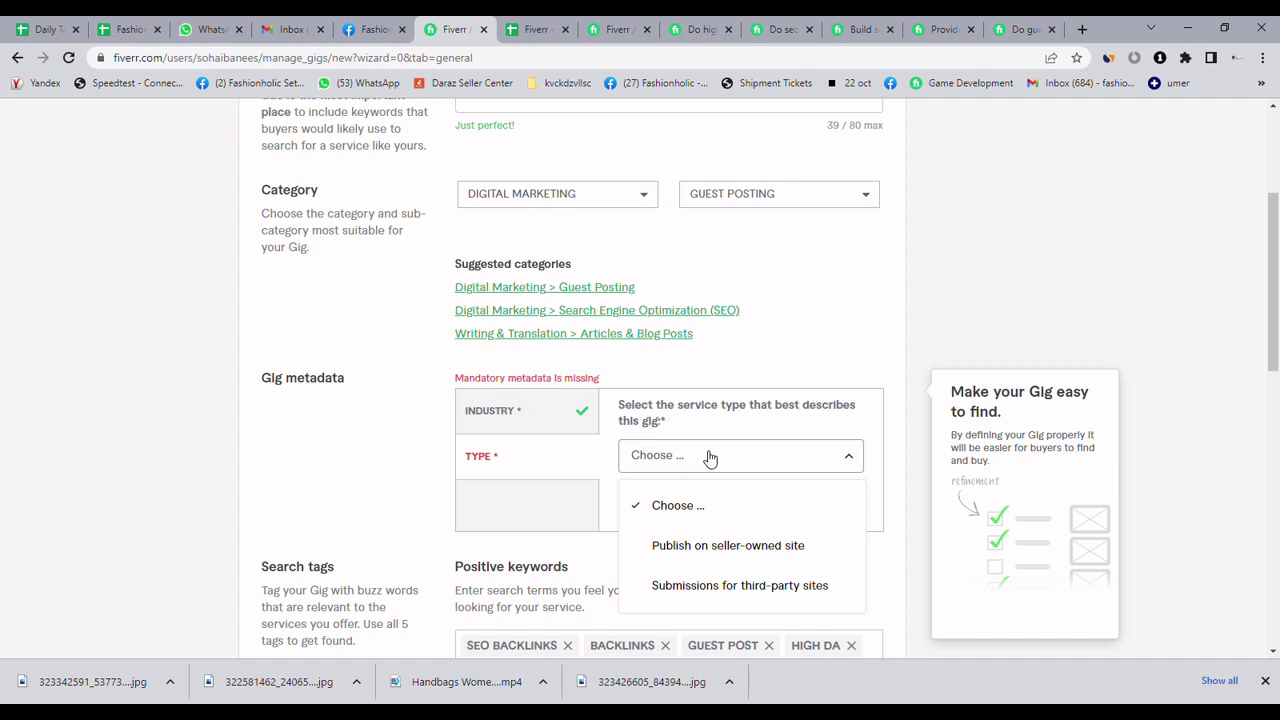
{"action": "left_click", "coordinate": [720, 548]}
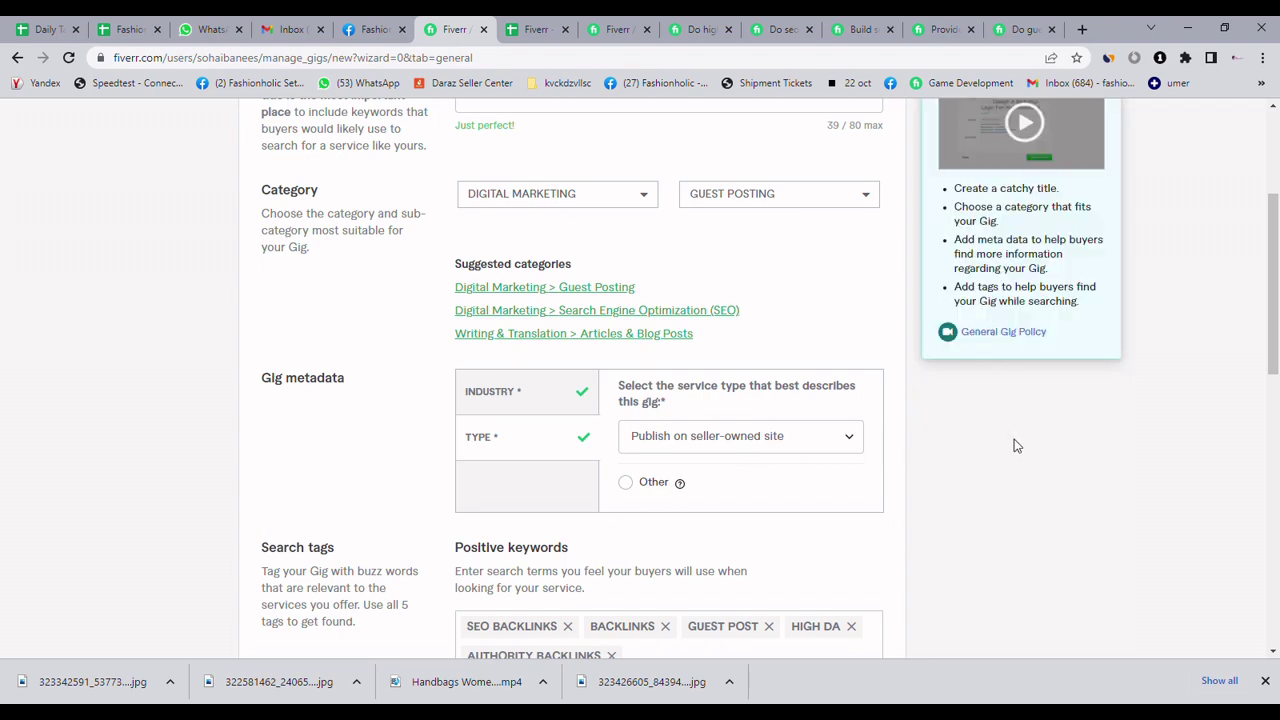
{"action": "left_click_drag", "start_coordinate": [1275, 230], "coordinate": [1276, 320]}
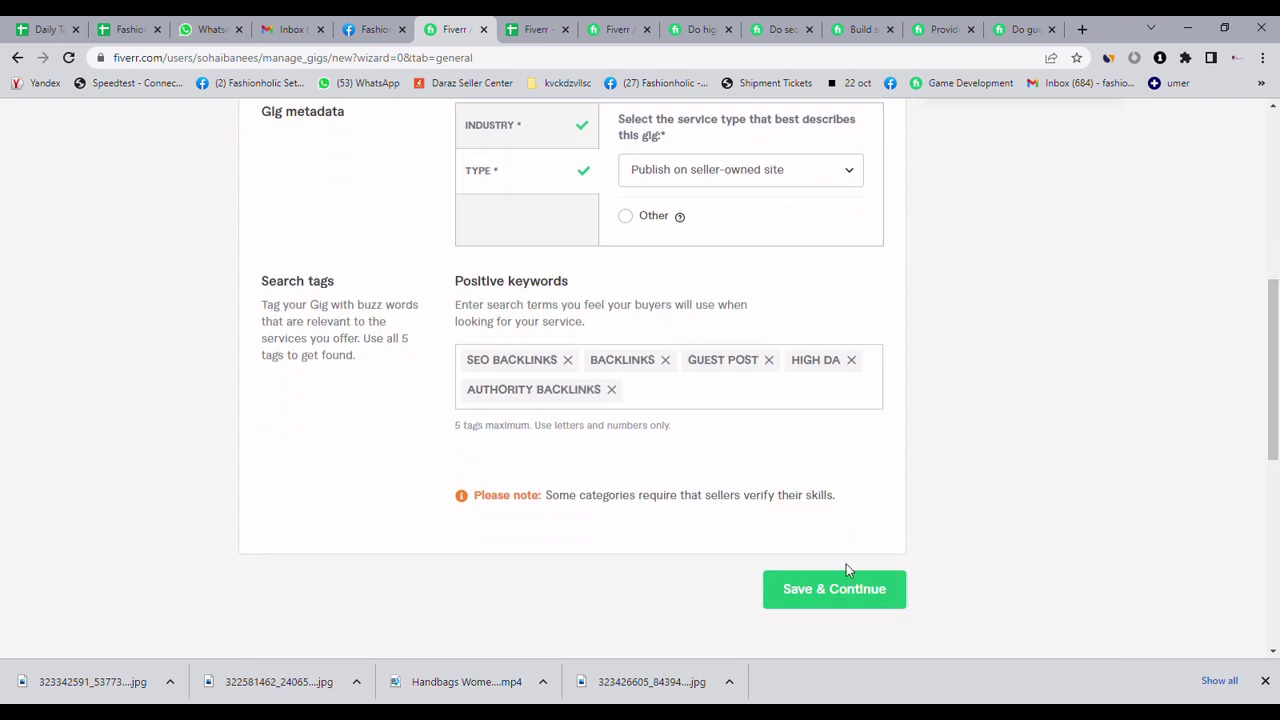
{"action": "left_click", "coordinate": [853, 590]}
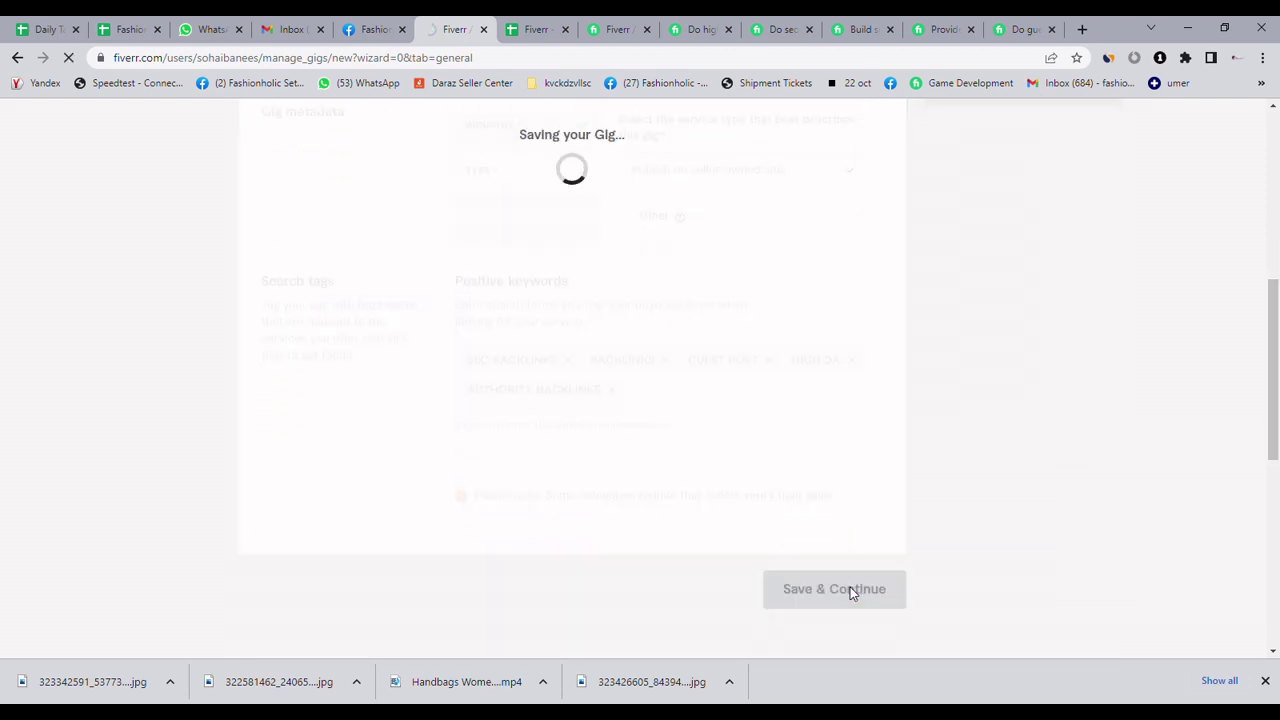